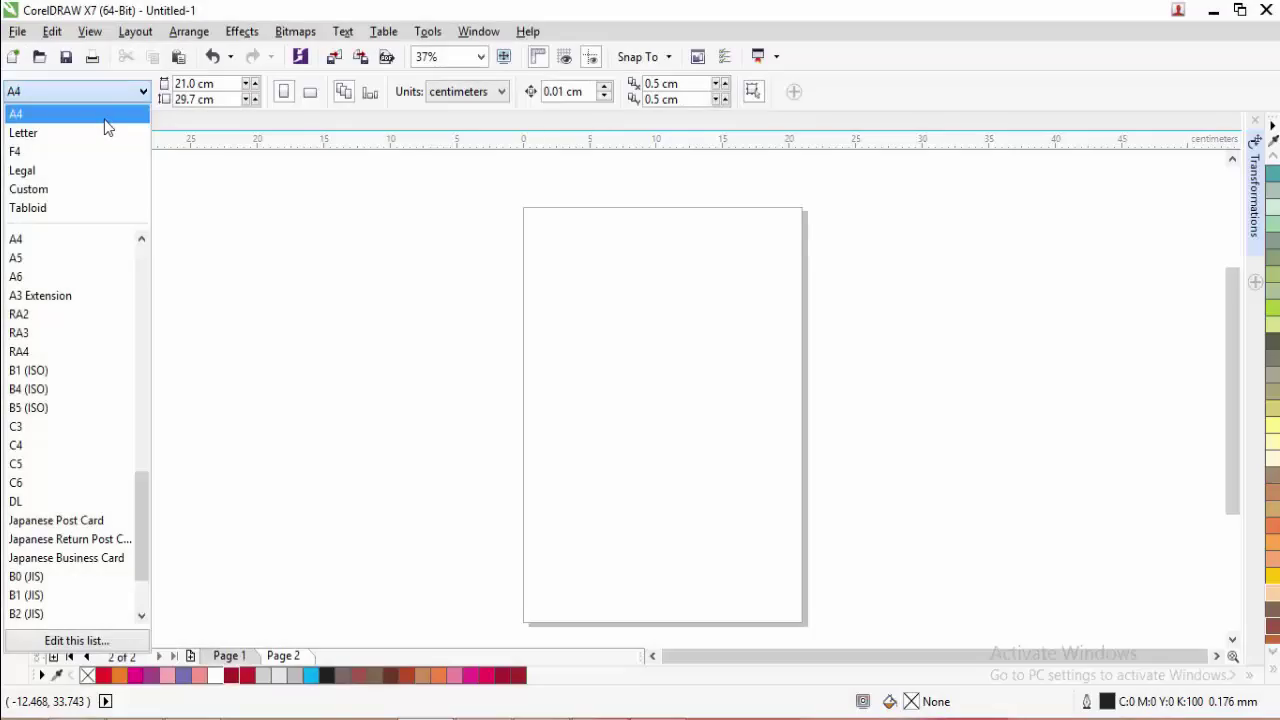
- Set the page to A4 landscape and draw a rectangle about 30.1 by 20.5 cm roughly over it
left_click(105, 120)
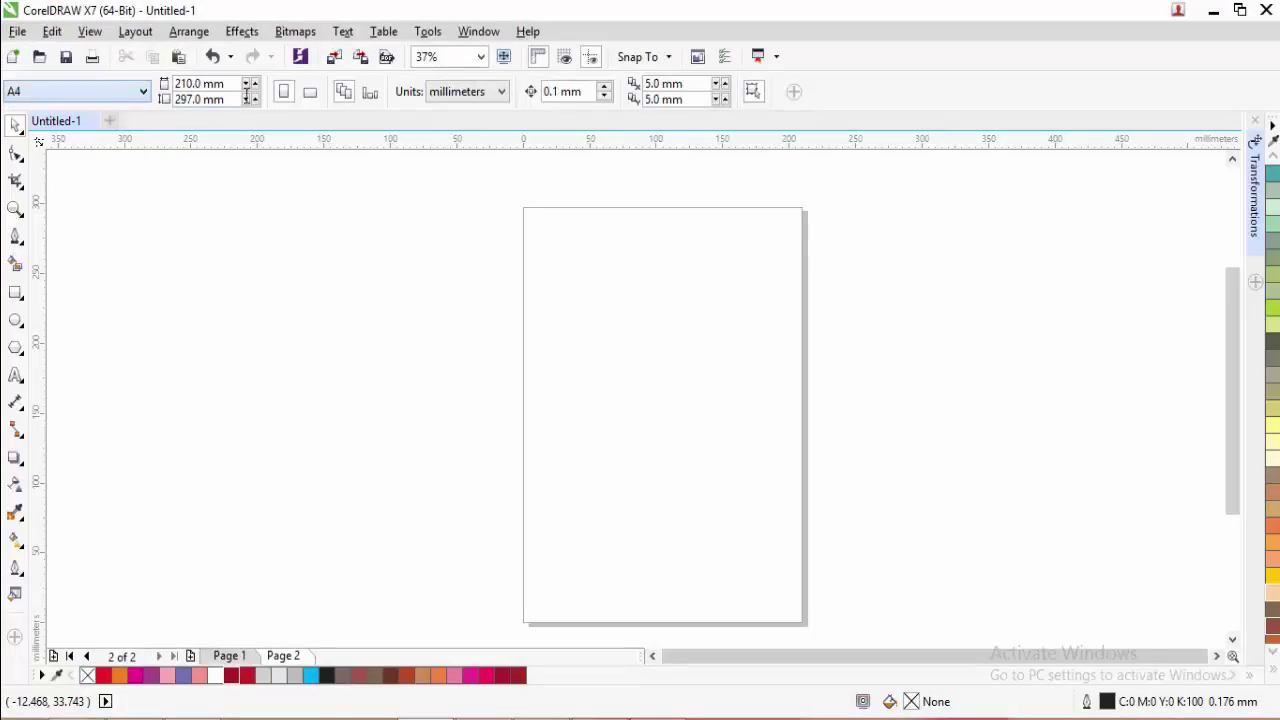
left_click(311, 98)
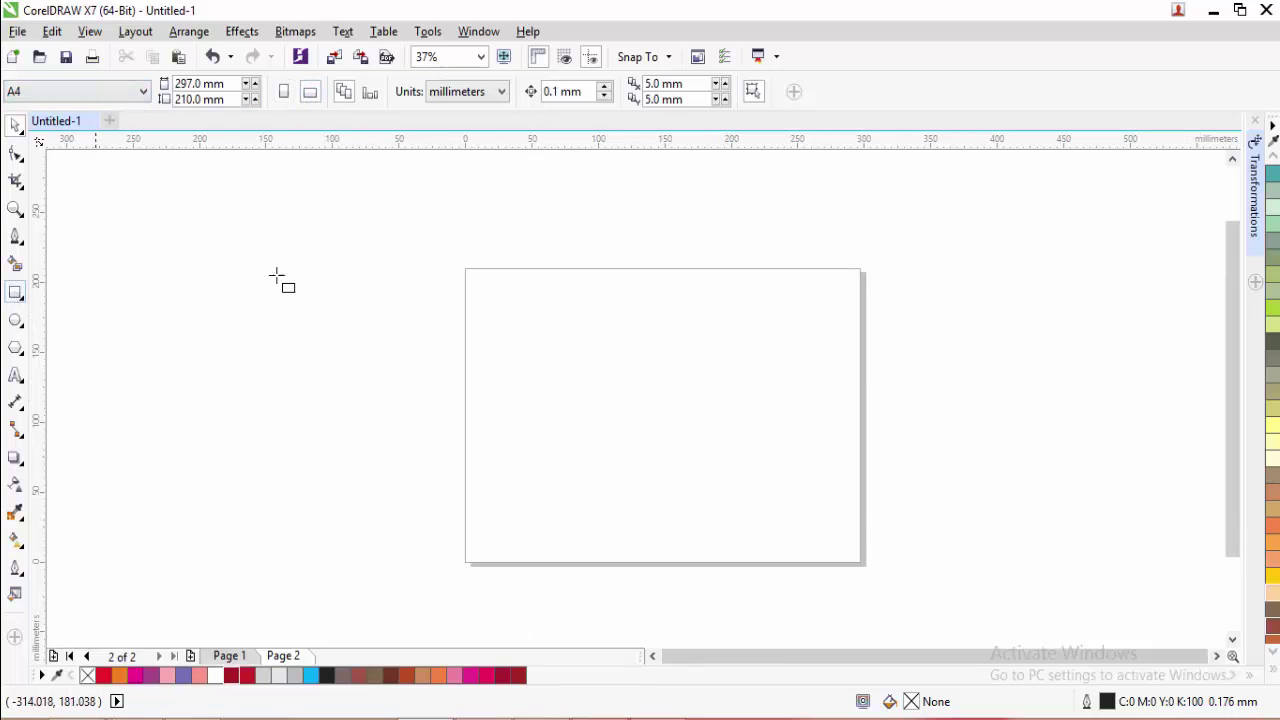
left_click_drag(455, 261, 856, 548)
left_click(15, 124)
left_click(95, 185)
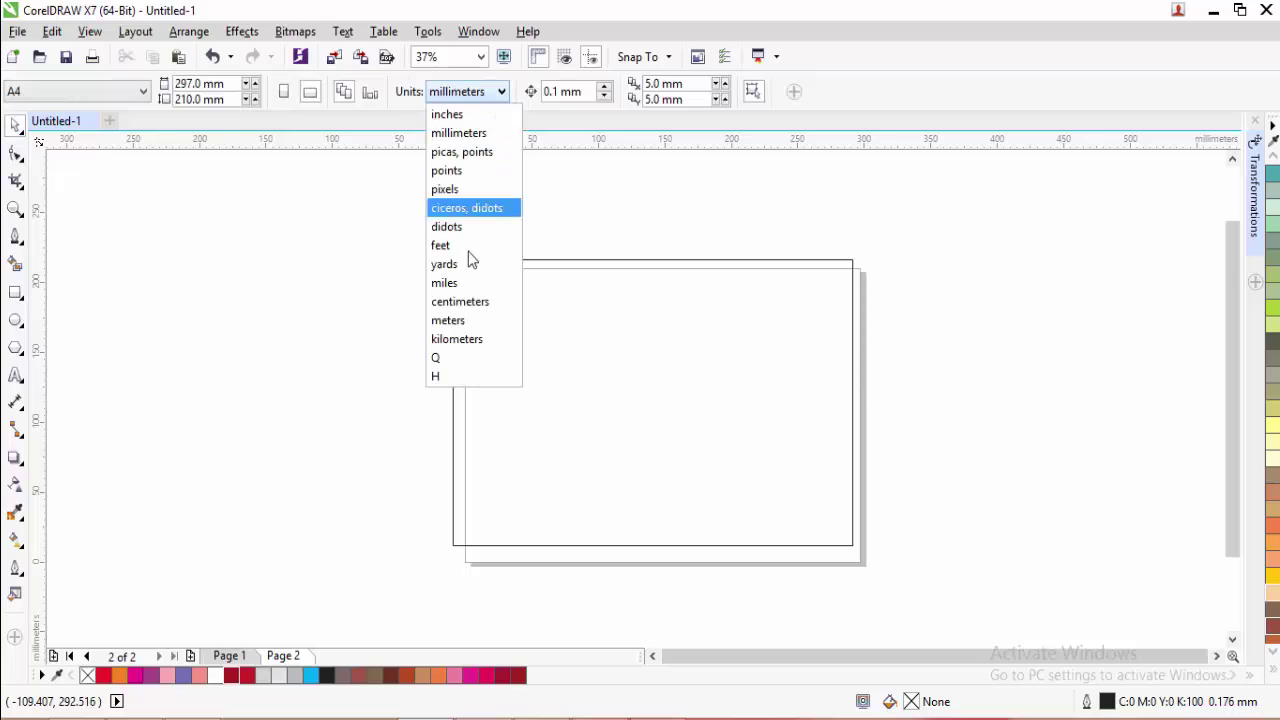
- Switch the units to centimeters, resize the rectangle to 29.7 by 21.0 cm and centre it on the page
left_click(468, 300)
left_click(507, 314)
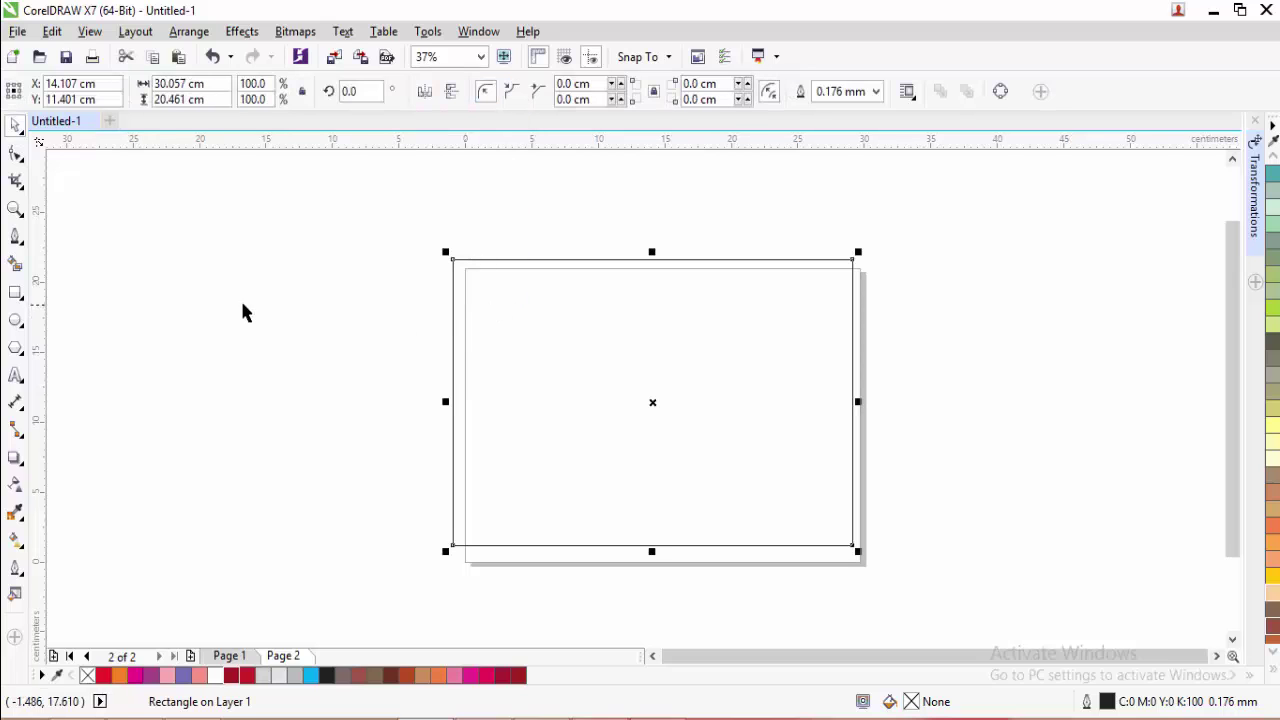
double_click(162, 100)
type("2")
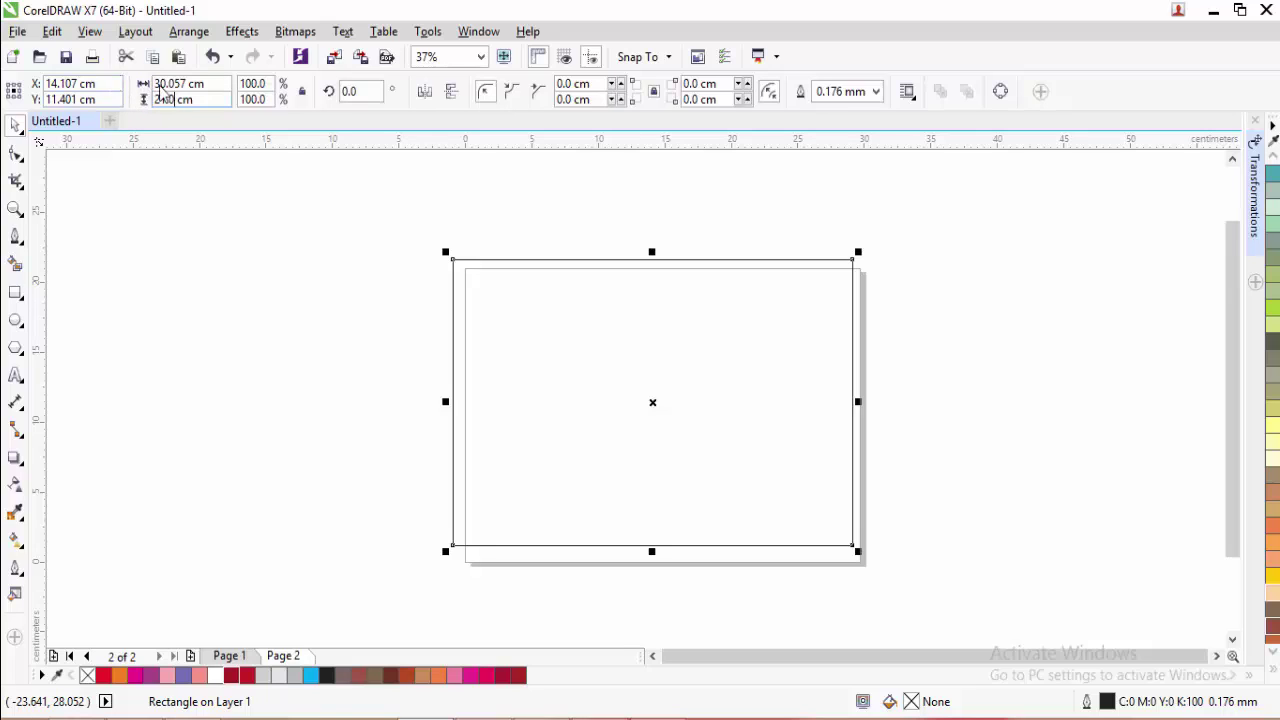
left_click_drag(127, 84, 122, 84)
type("2")
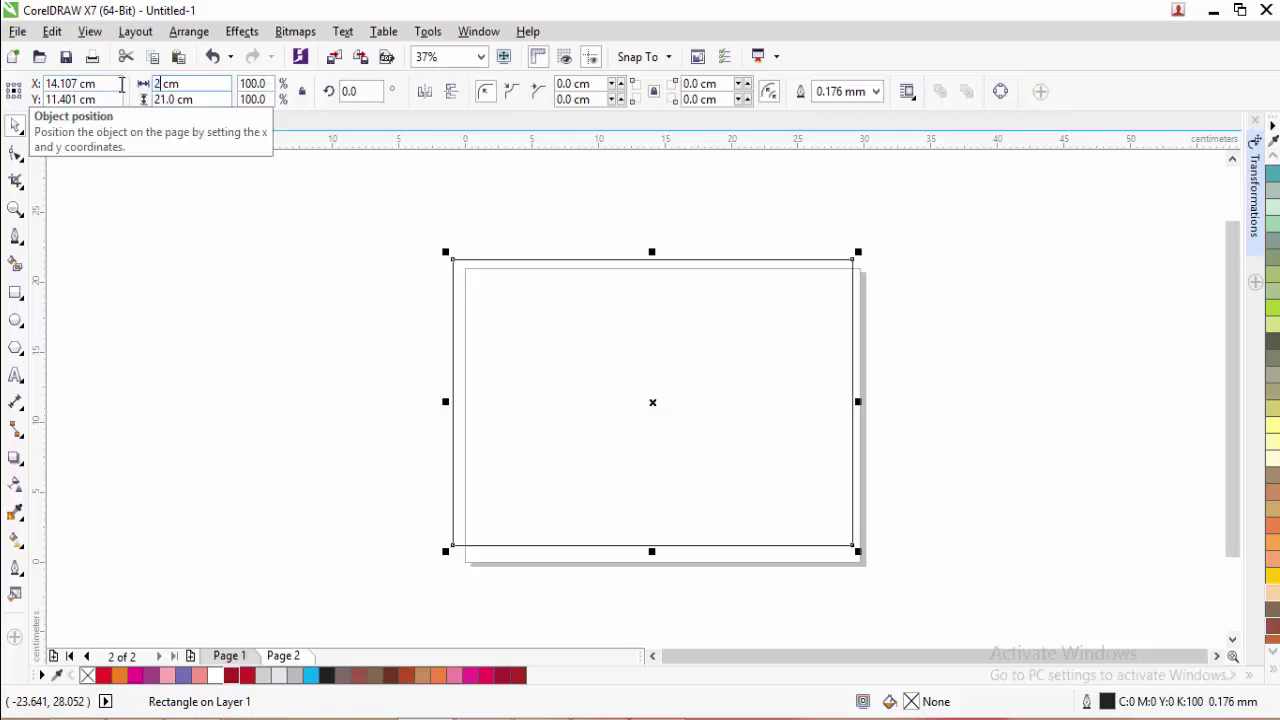
key("Return")
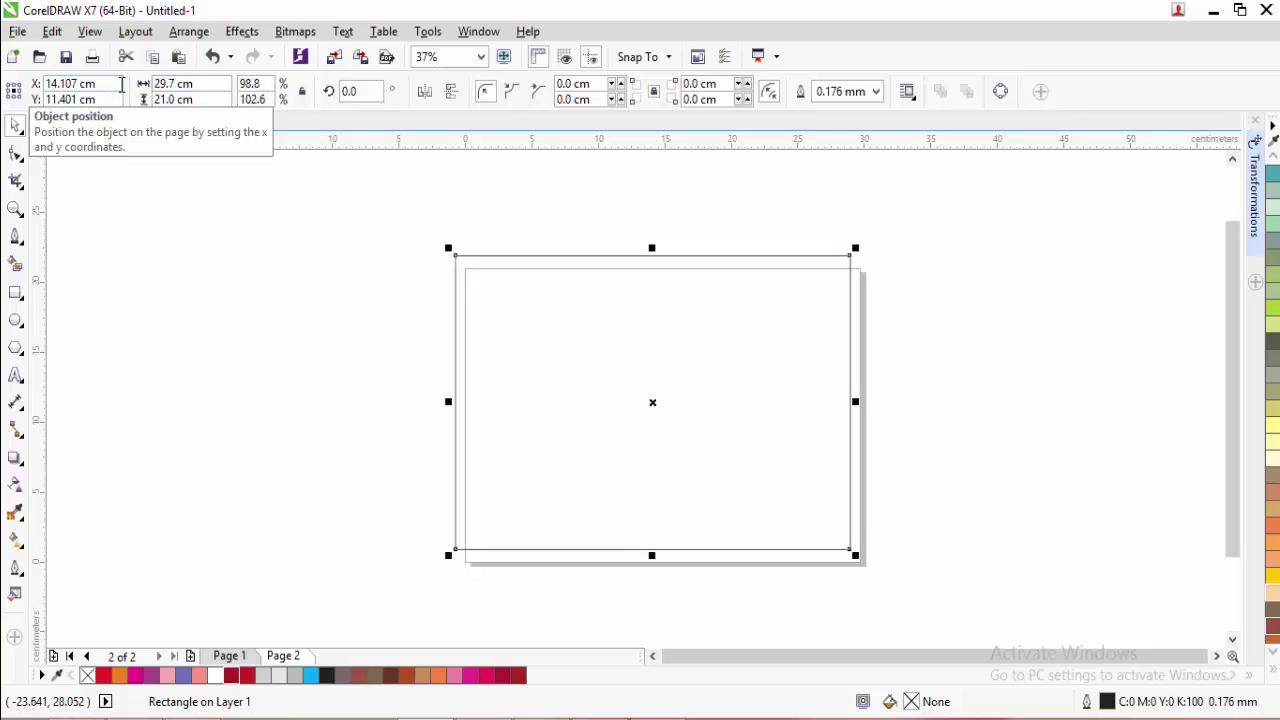
key("p")
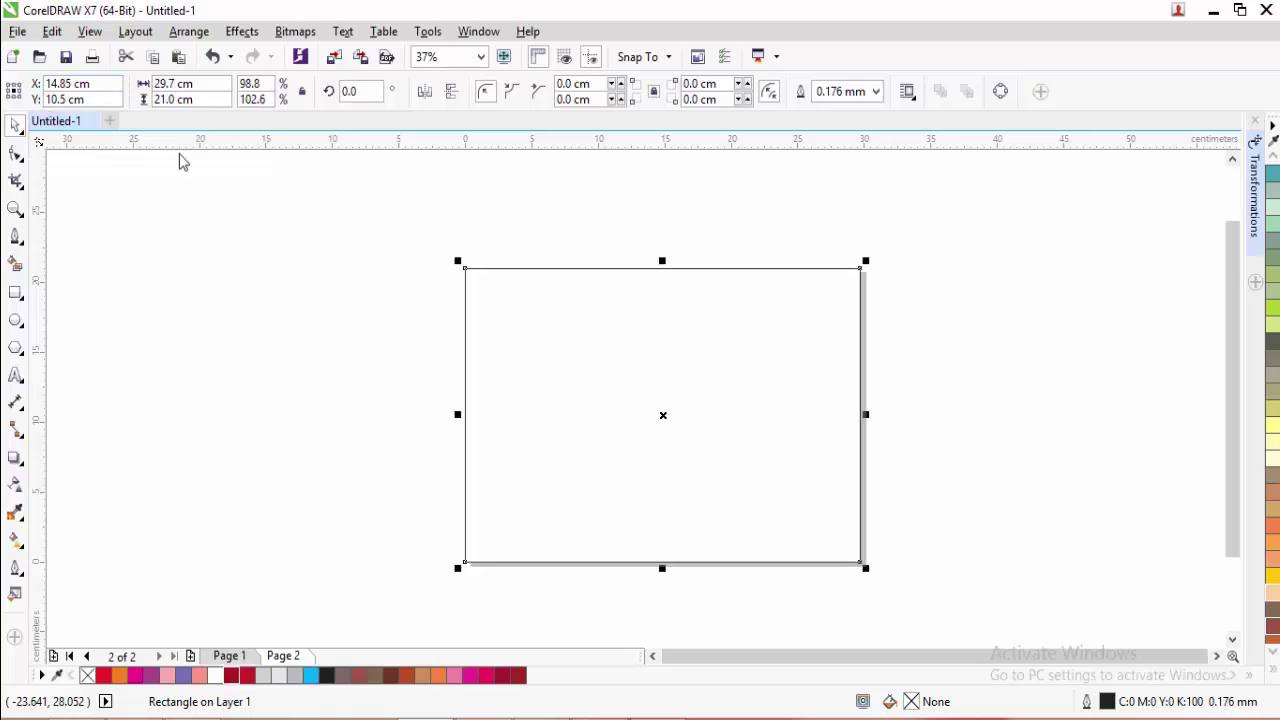
left_click(180, 200)
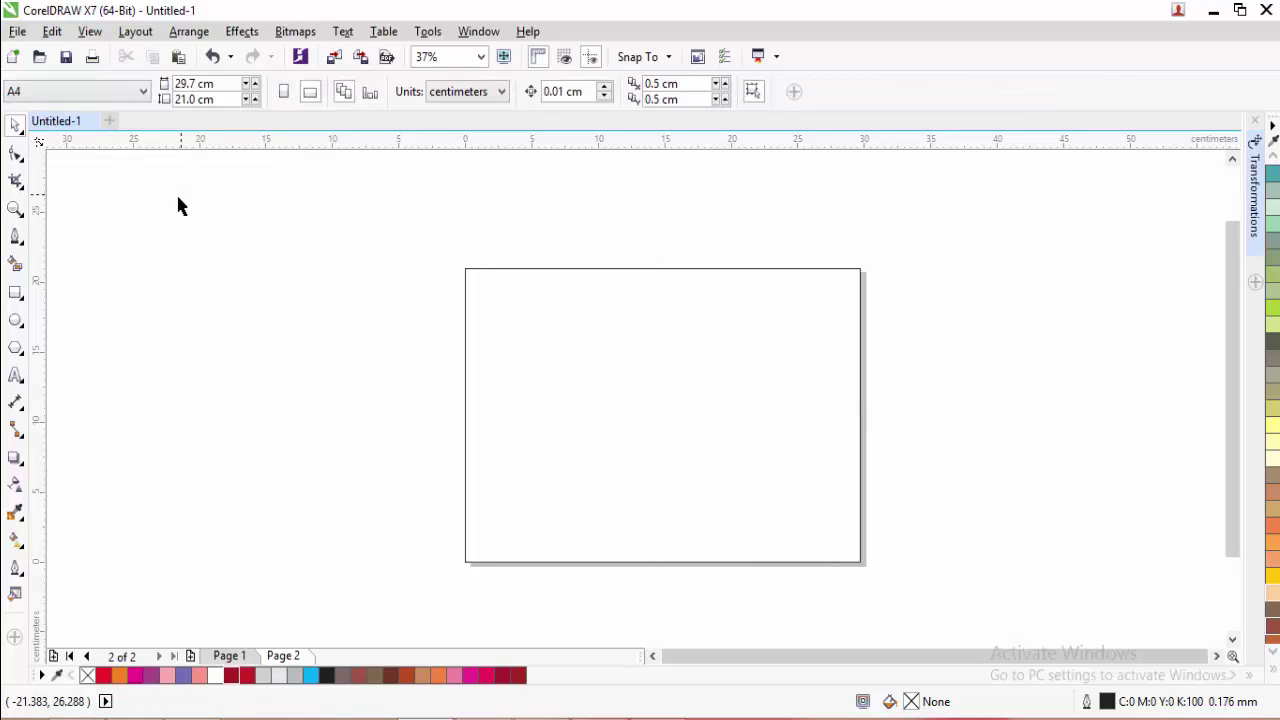
- Draw a closed triangle about 4.2 cm wide and 4.4 cm high in the page's upper-left corner with the Pen tool
left_click(15, 236)
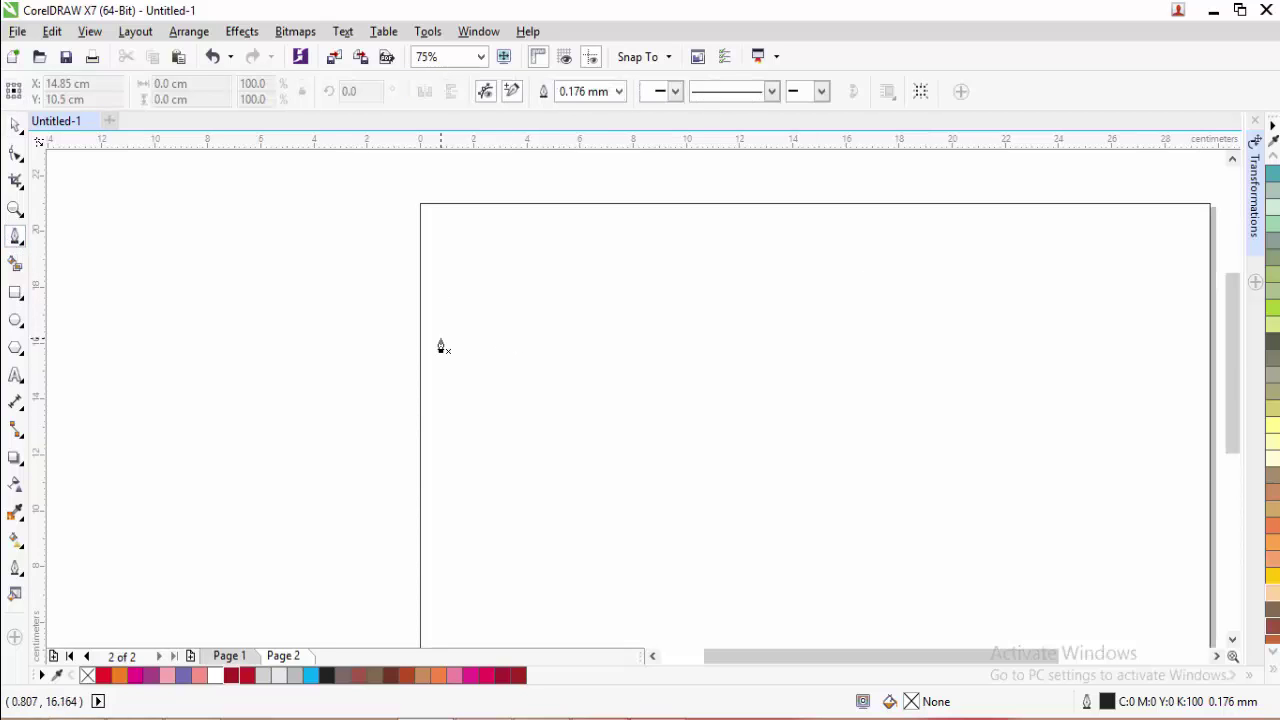
left_click(420, 327)
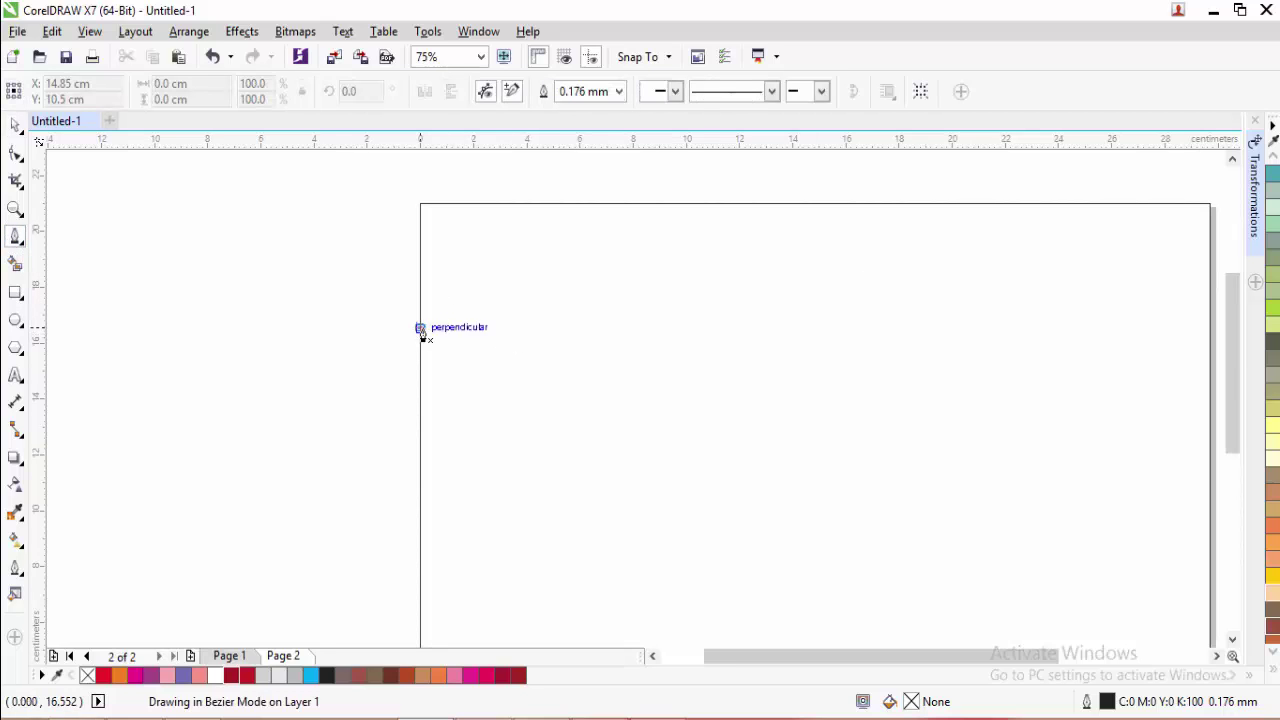
left_click(530, 204)
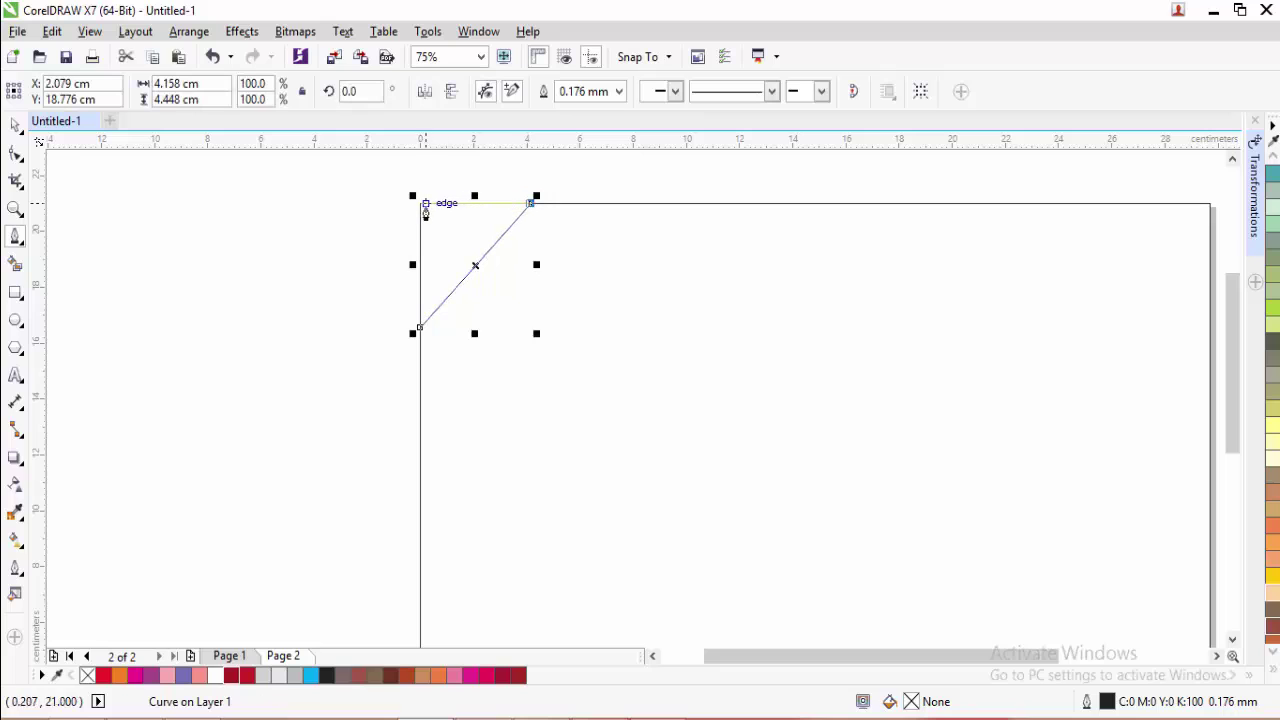
left_click(420, 203)
left_click(421, 327)
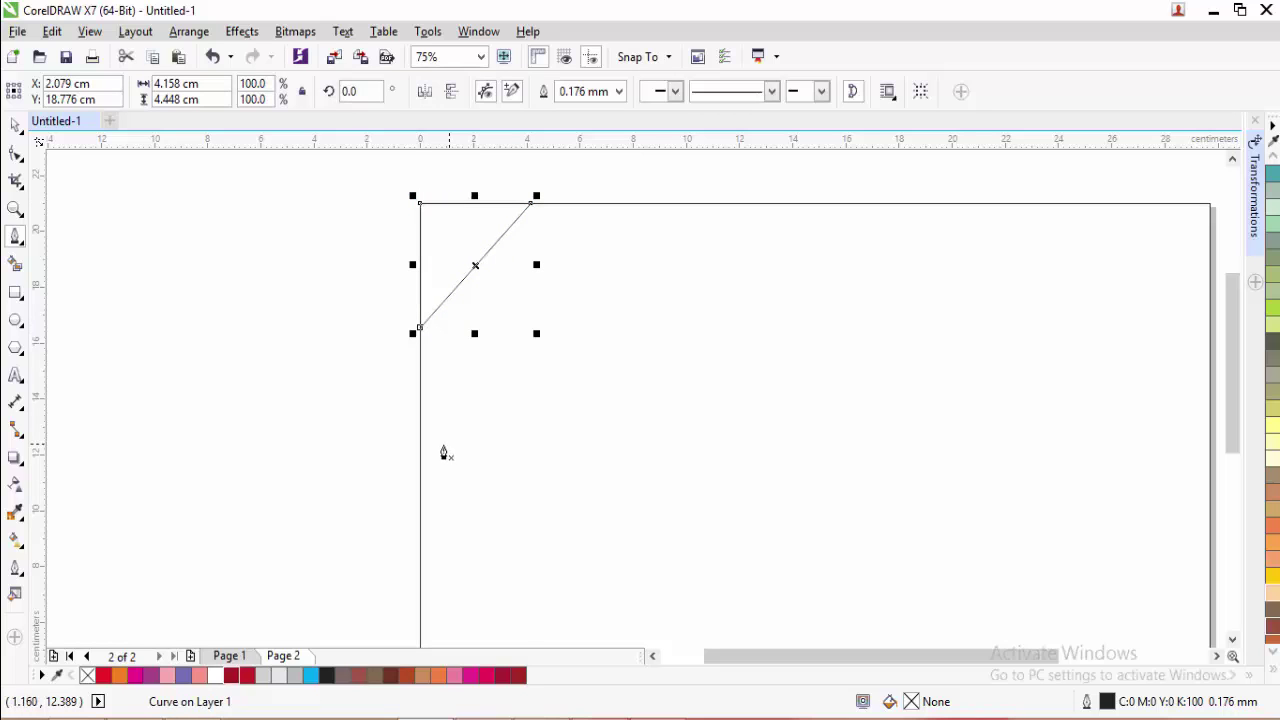
- Draw a larger closed triangle about 6.0 cm wide and 6.6 cm high from the same upper-left page corner
left_click(420, 388)
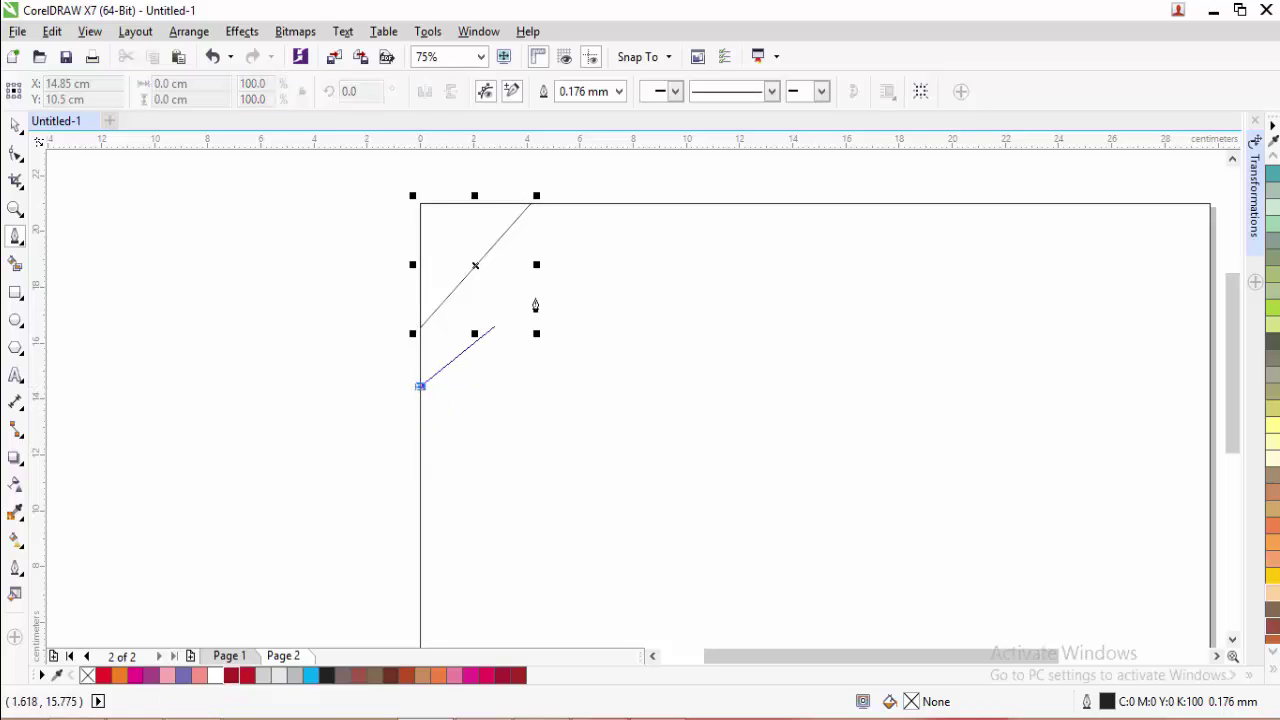
left_click(580, 205)
double_click(418, 203)
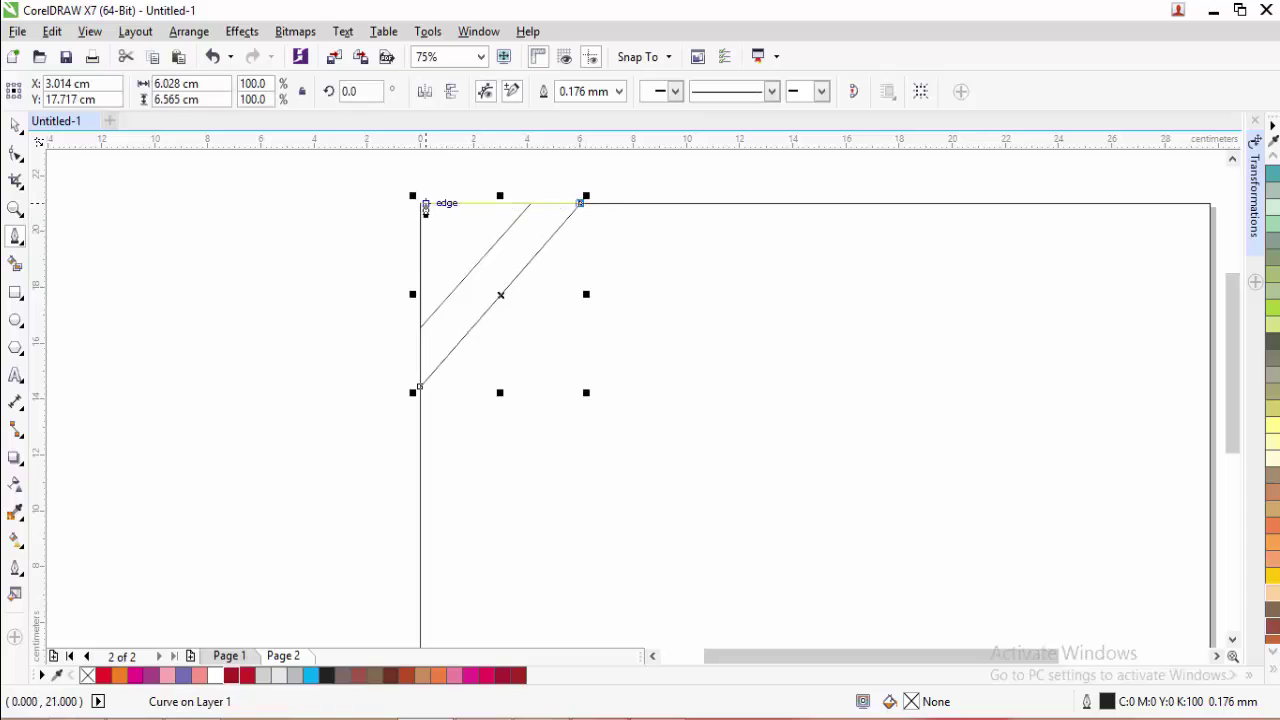
left_click(420, 204)
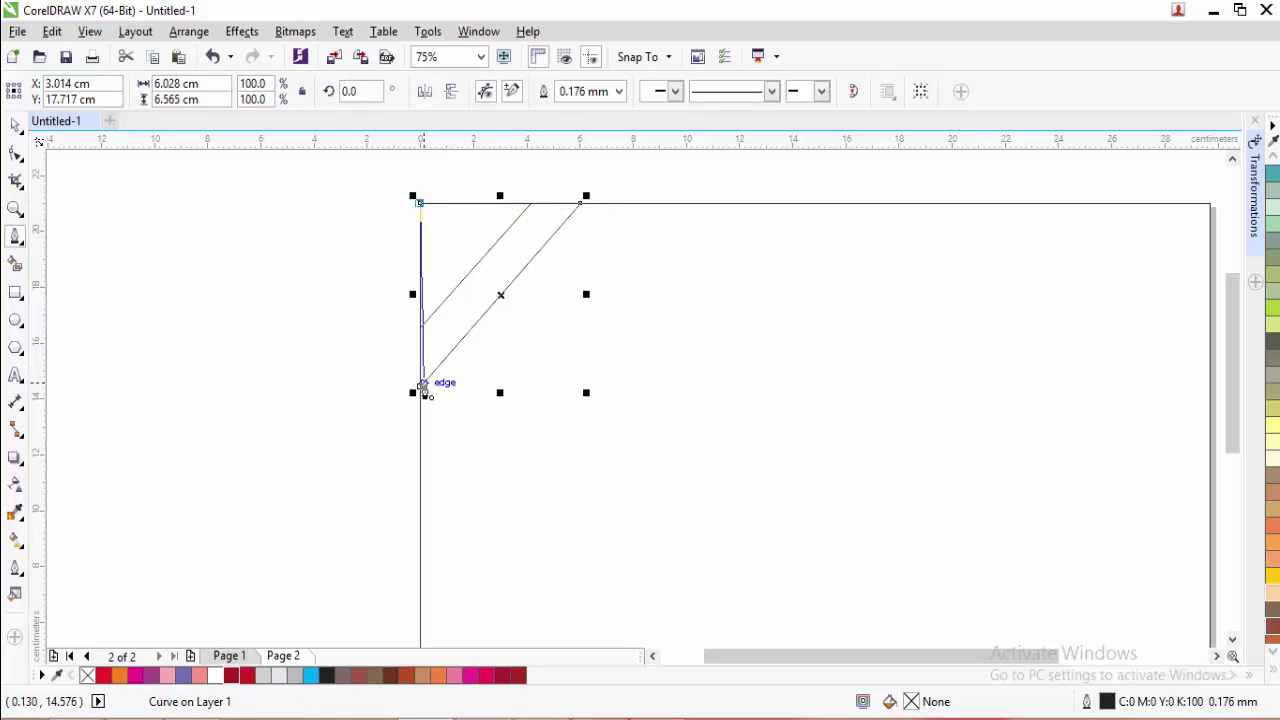
left_click(421, 388)
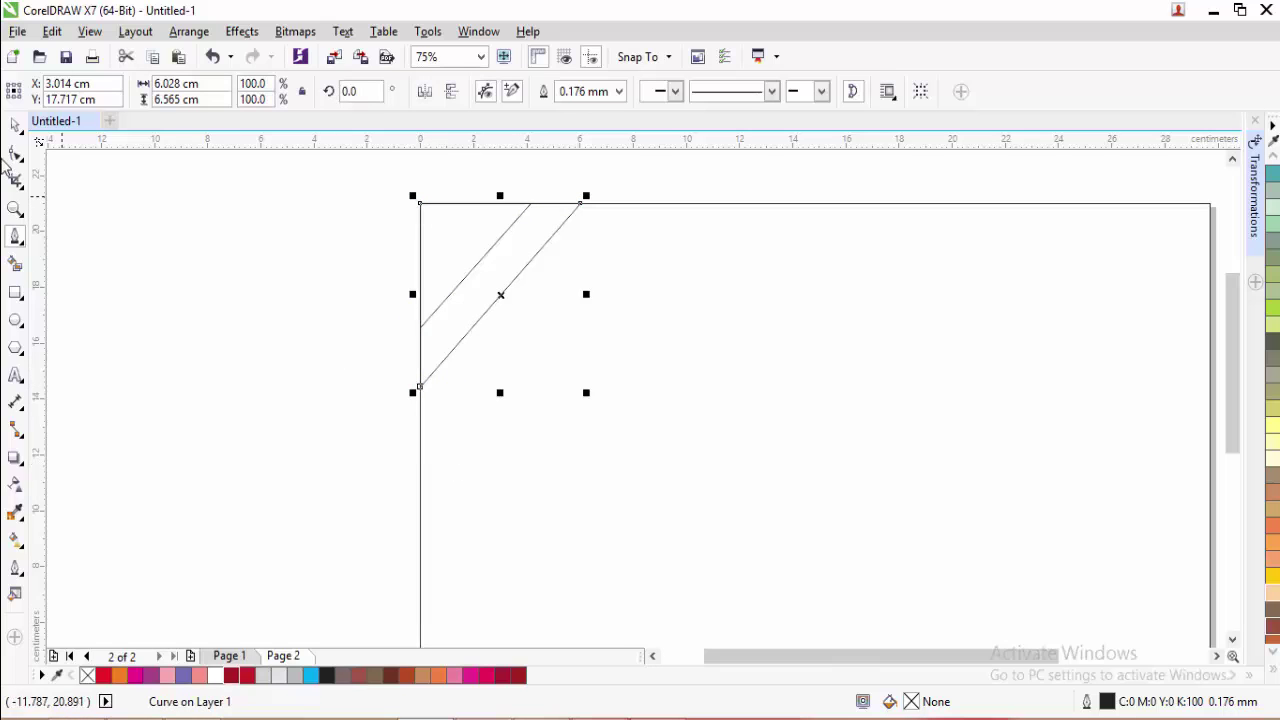
left_click(15, 124)
left_click(126, 186)
- Fill the smaller upper-left corner triangle with Orange
scroll(510, 279, "down", 1)
left_click_drag(420, 197, 527, 318)
left_click(1275, 478)
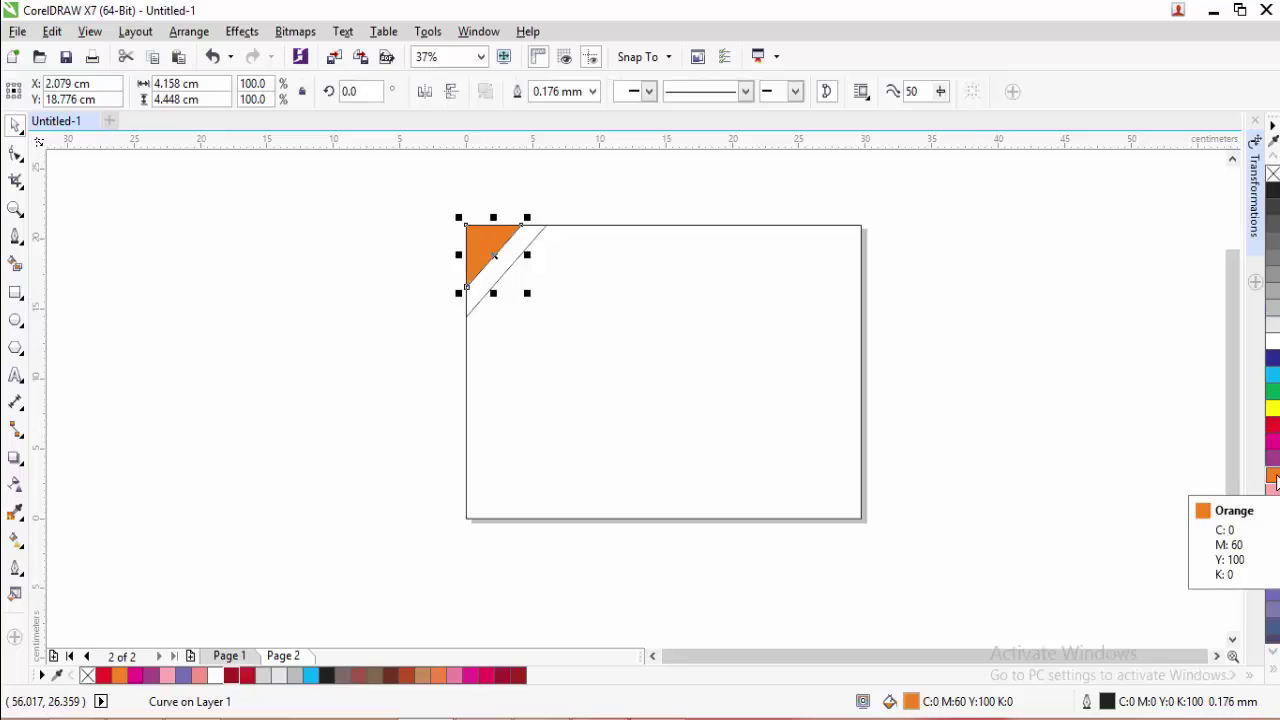
left_click(1110, 348)
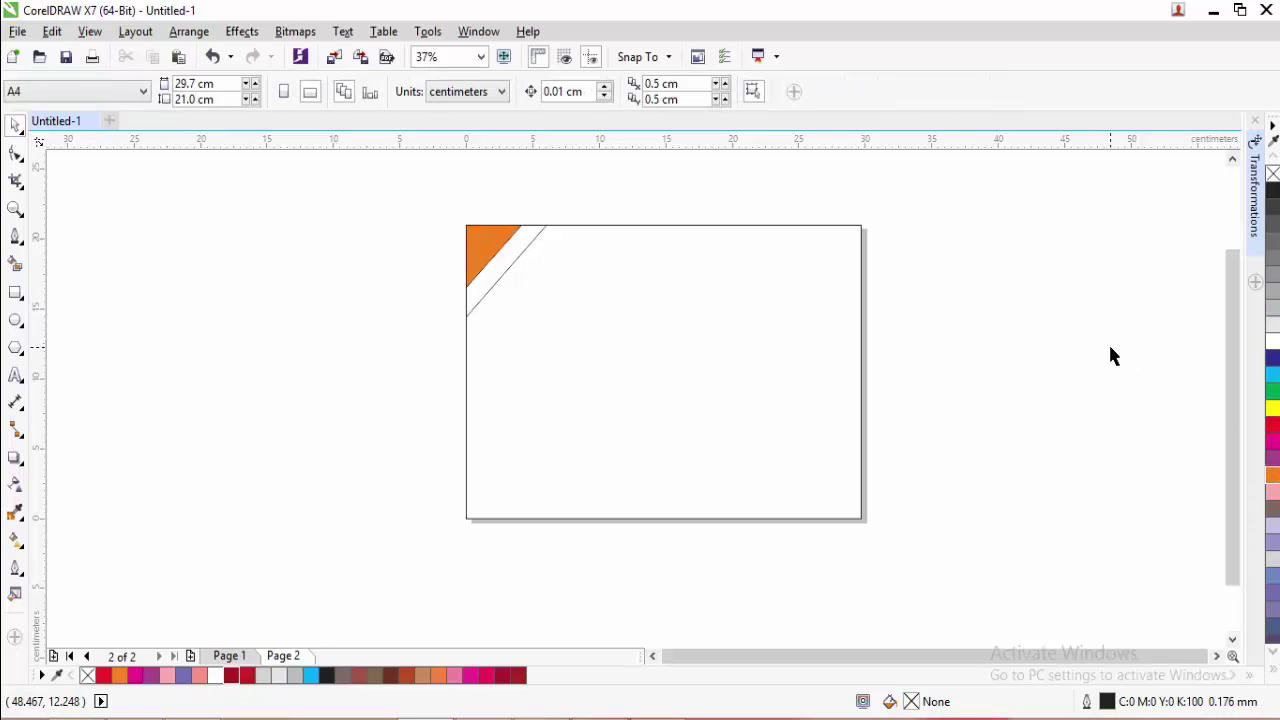
- Fill the larger corner triangle with the yellow shade C:6 M:3 Y:98 K:0 and place it behind the orange one
left_click(545, 230)
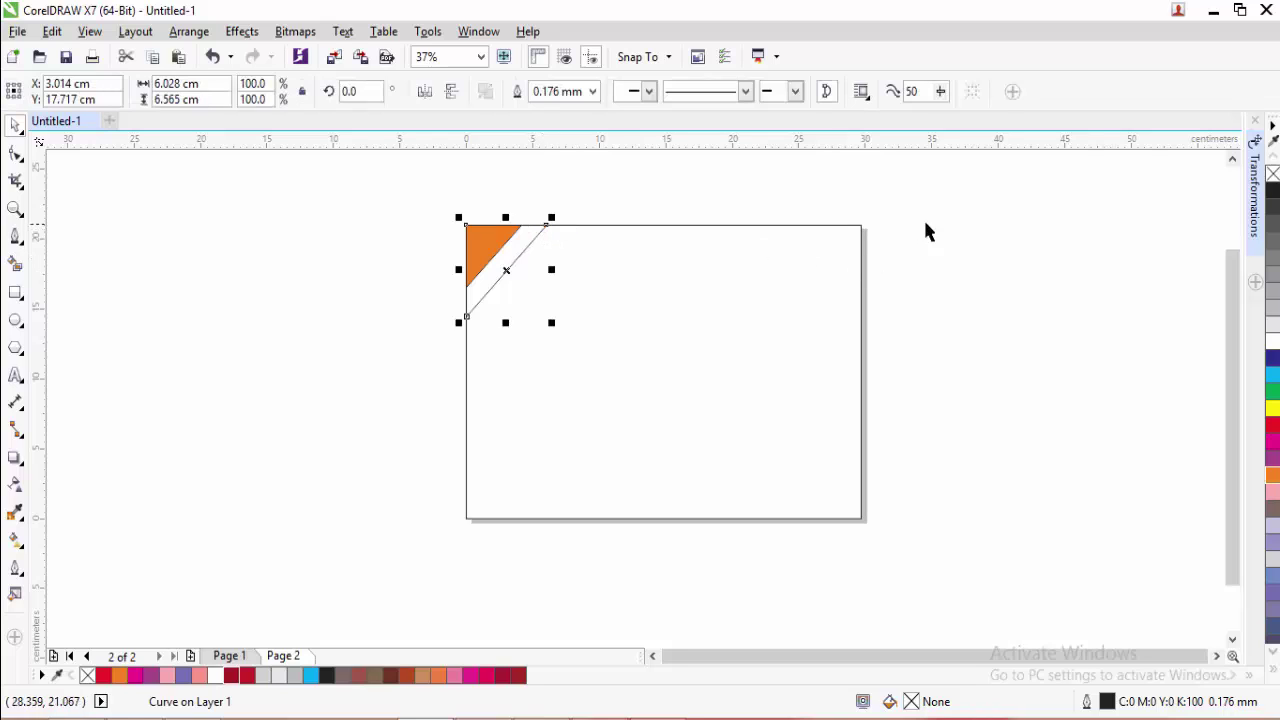
left_click(1275, 478)
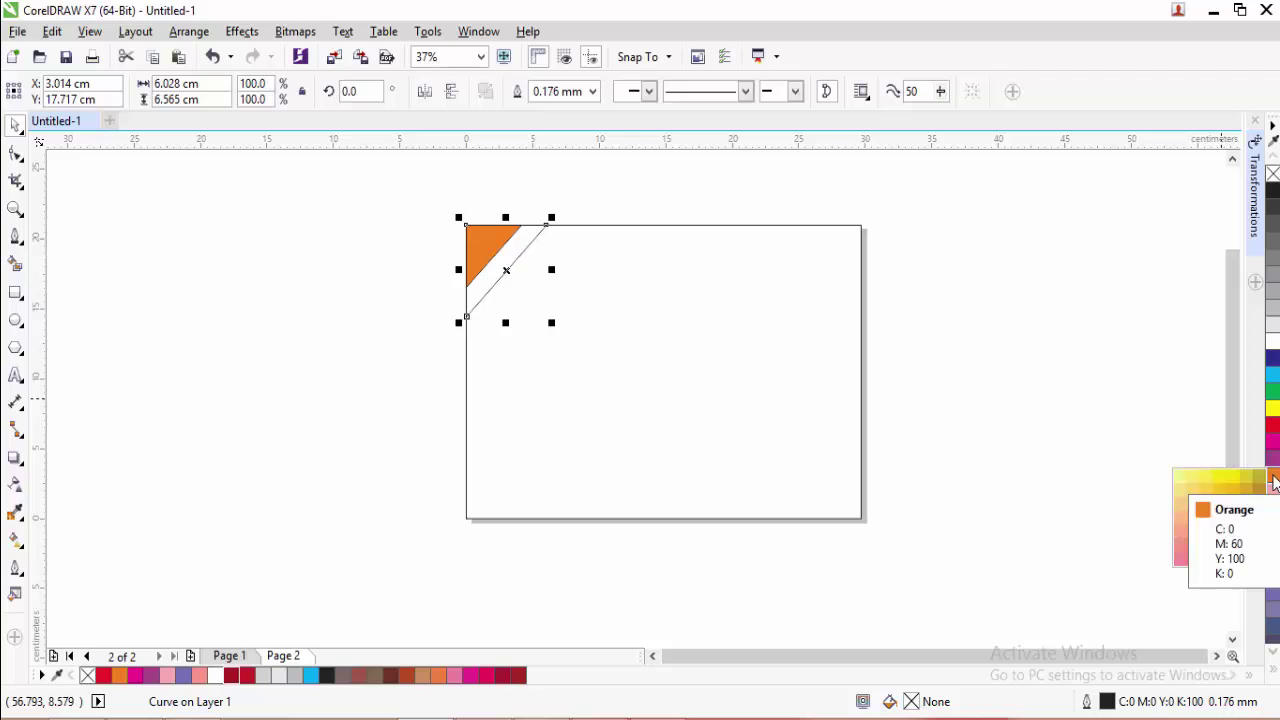
left_click(1220, 474)
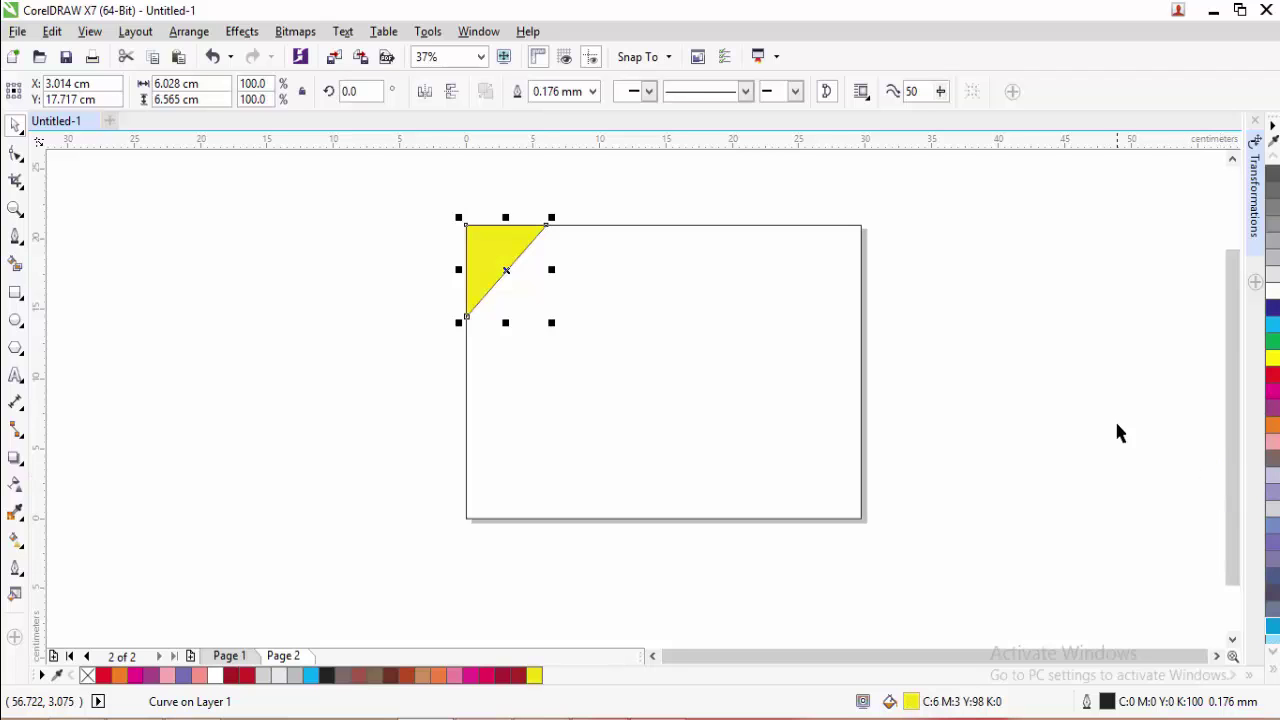
left_click(591, 297)
left_click(522, 248)
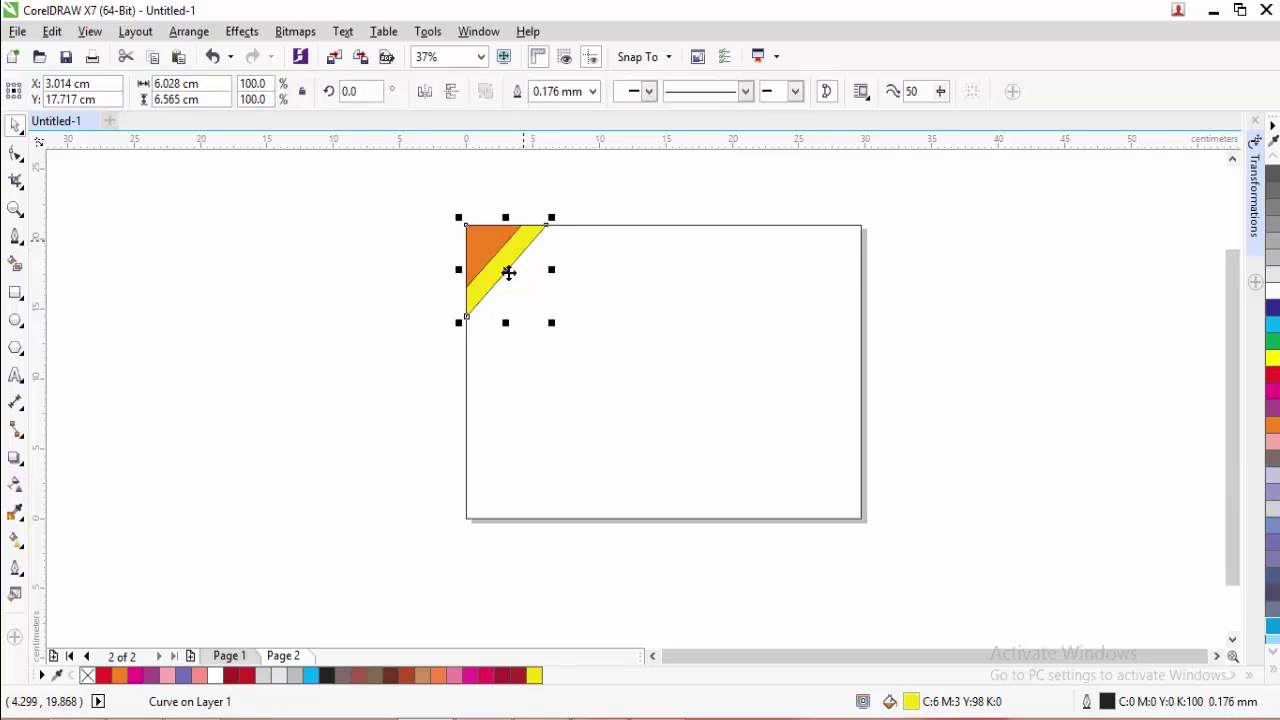
left_click(376, 268)
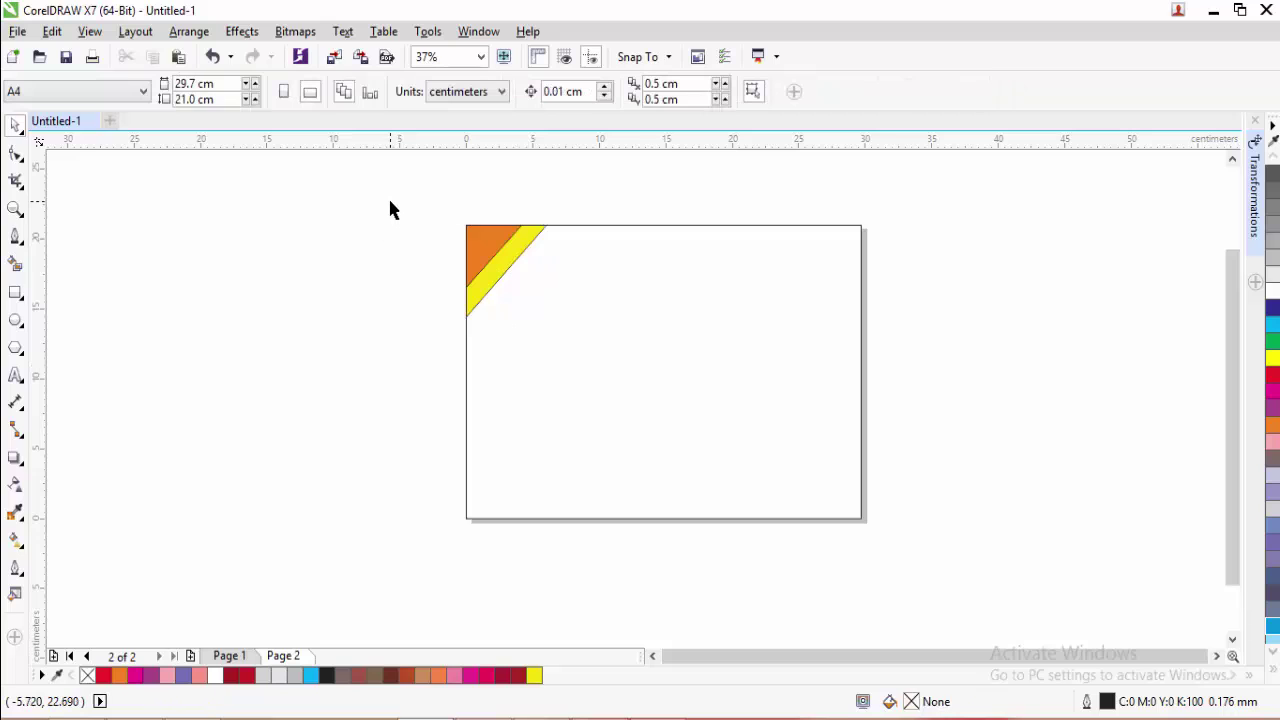
- Draw a closed Pen triangle about 6.0 cm wide and 7.2 cm high in the page's lower-right corner
left_click(15, 236)
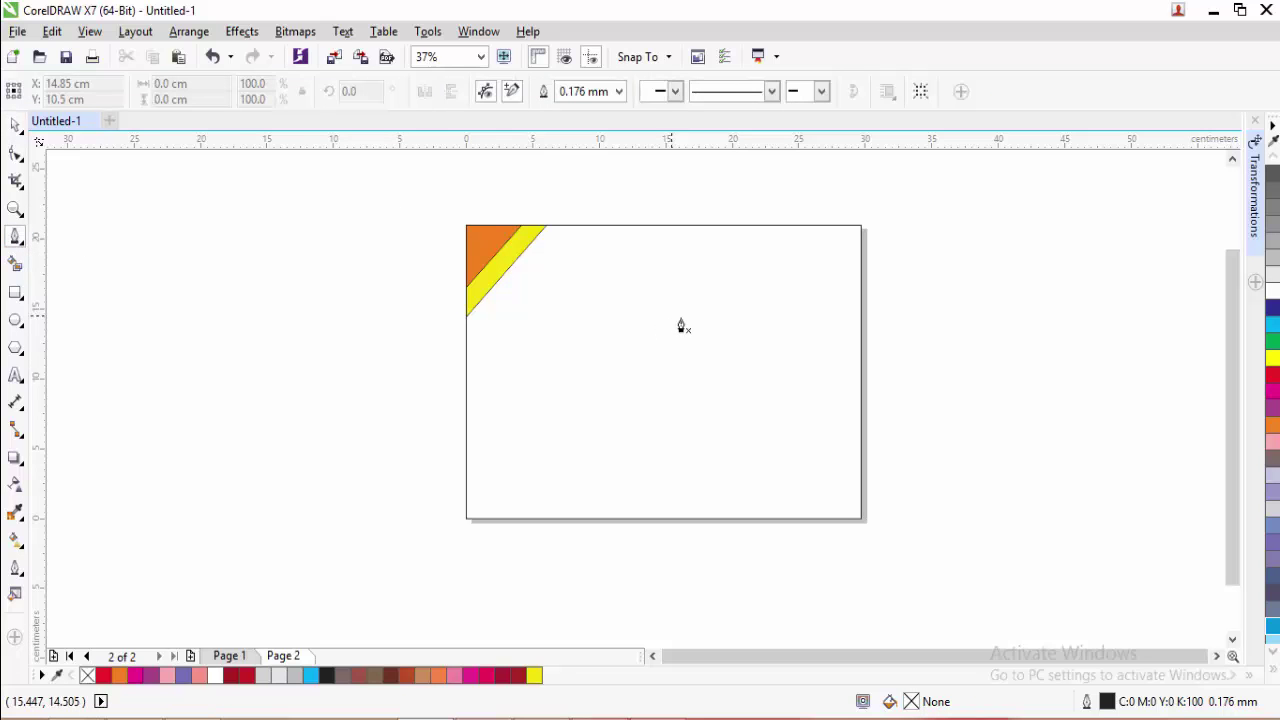
left_click(781, 519)
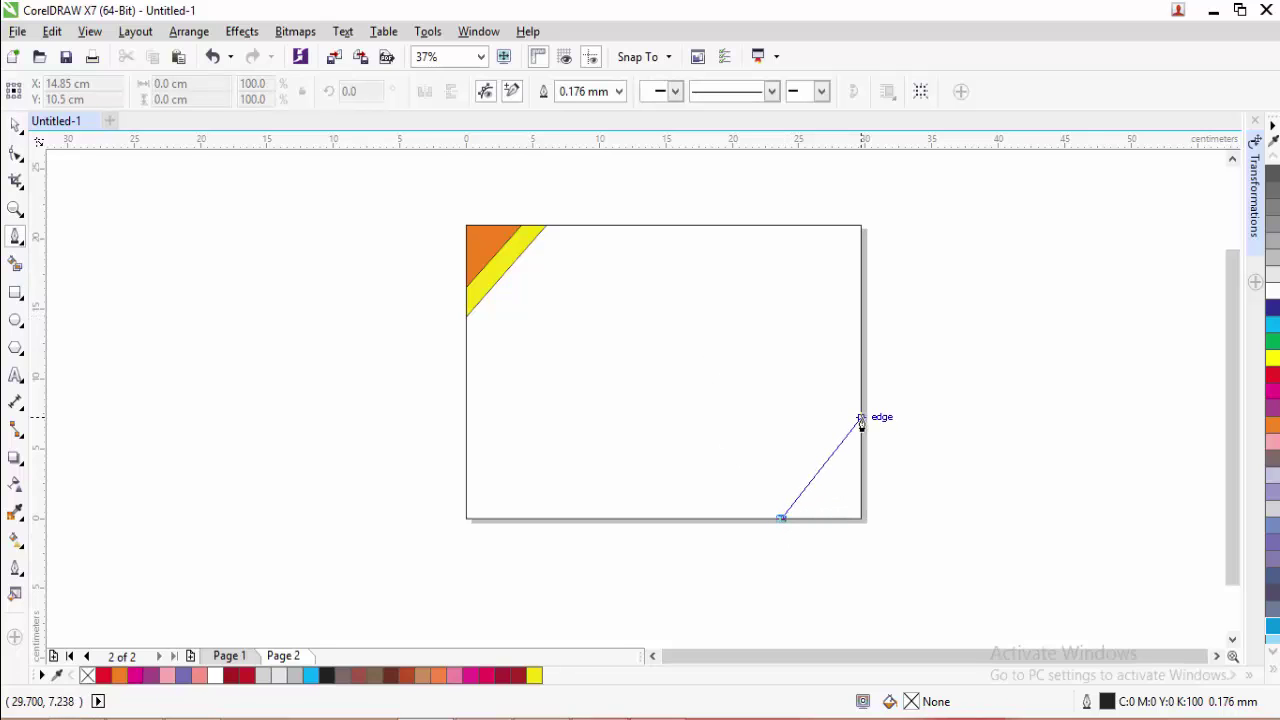
left_click(860, 418)
left_click(860, 525)
left_click(781, 519)
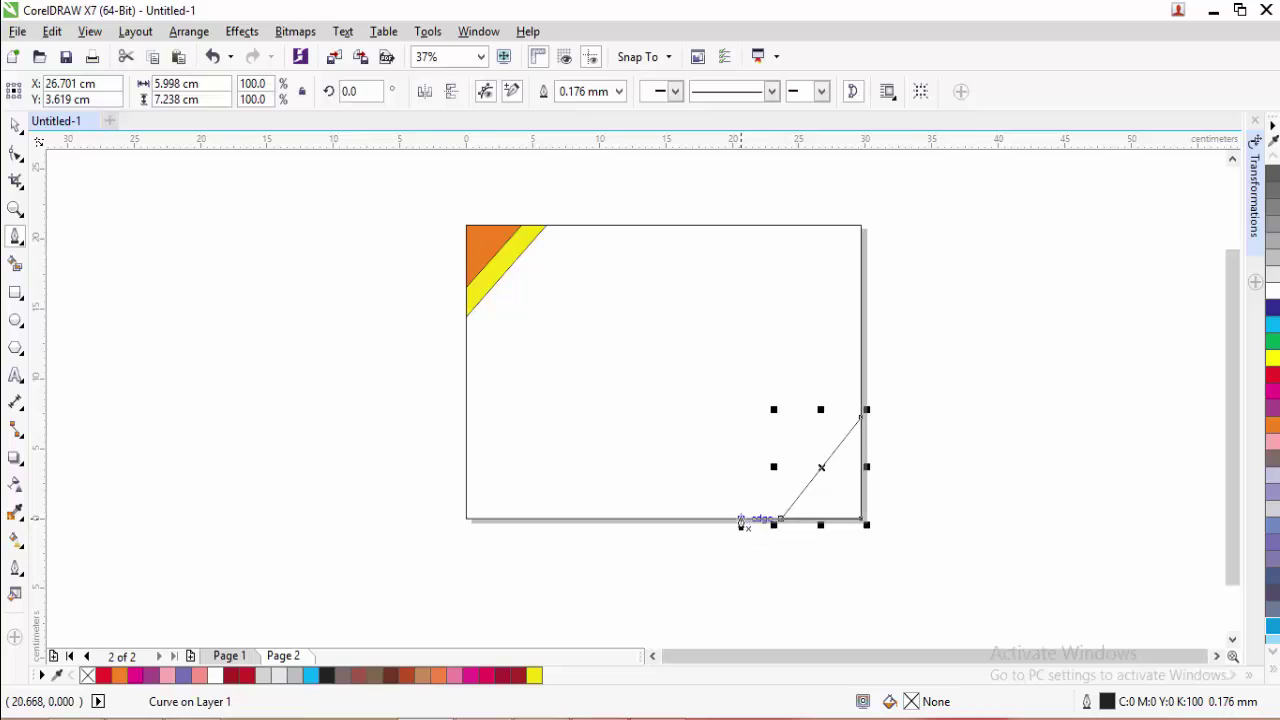
- Draw a closed four-sided shape about 9.5 by 6.2 cm at the lower-right page corner, overlapping the small triangle
left_click(738, 520)
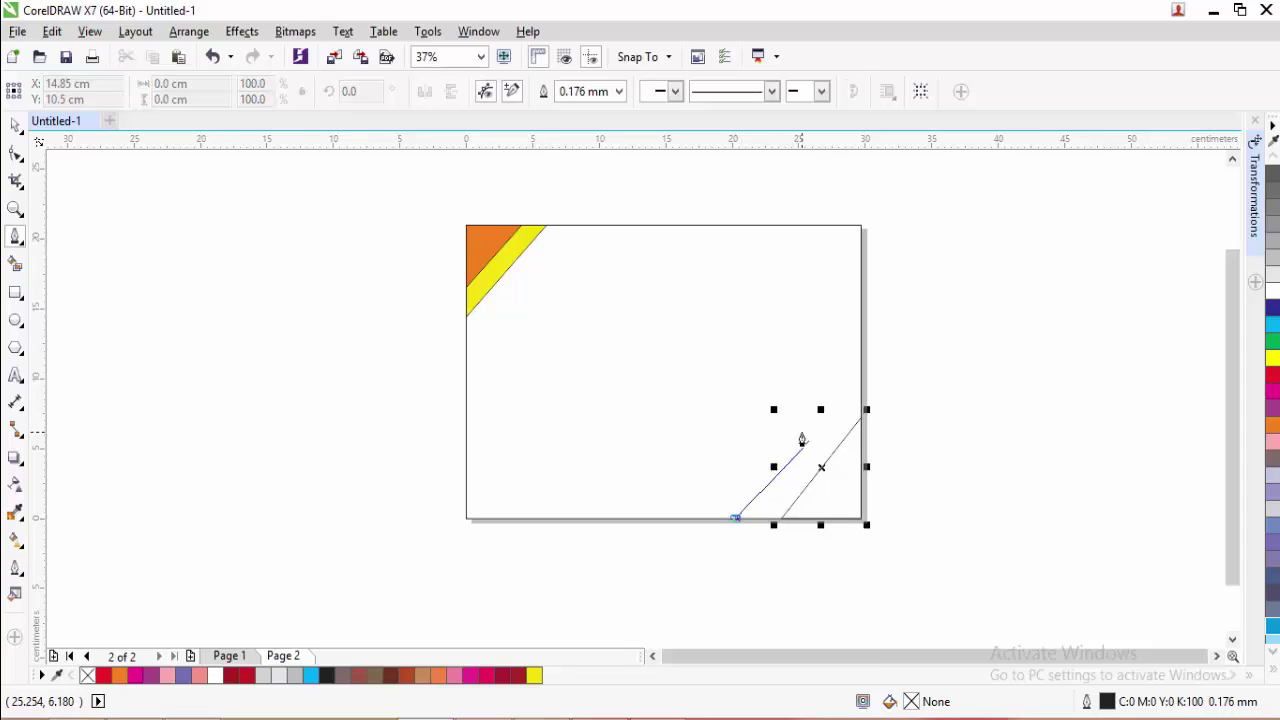
left_click(801, 433)
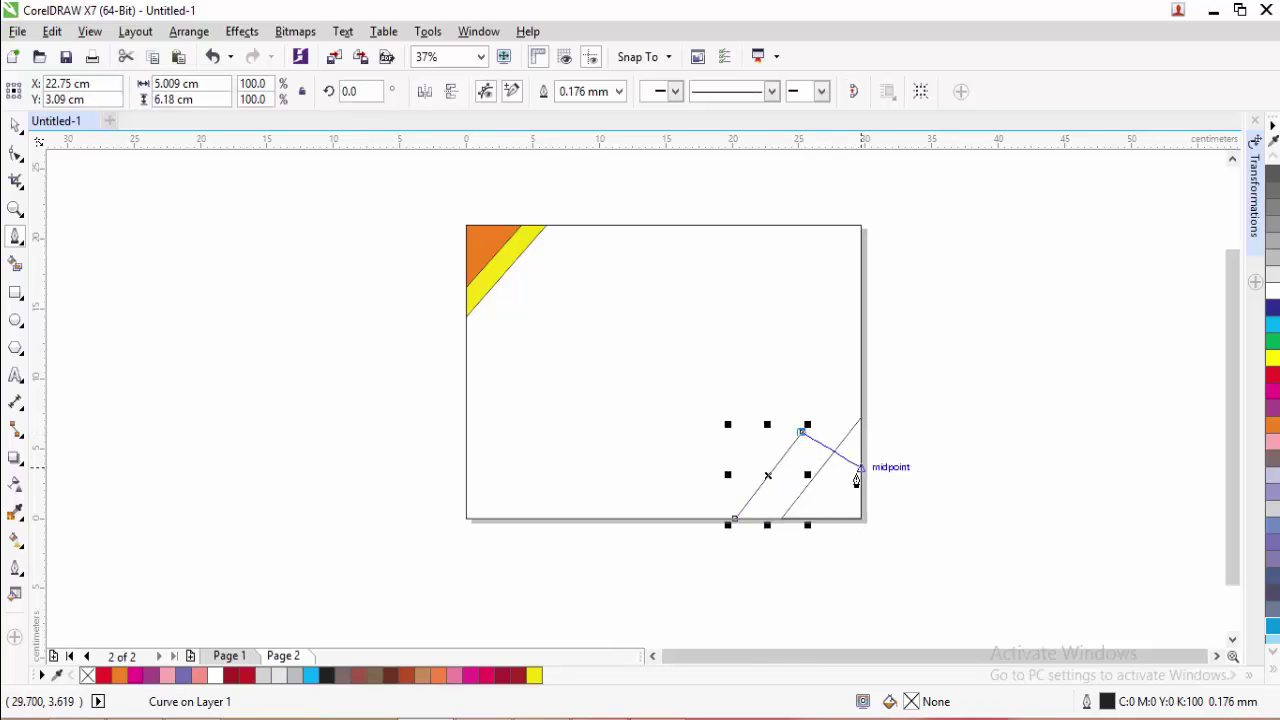
left_click(858, 468)
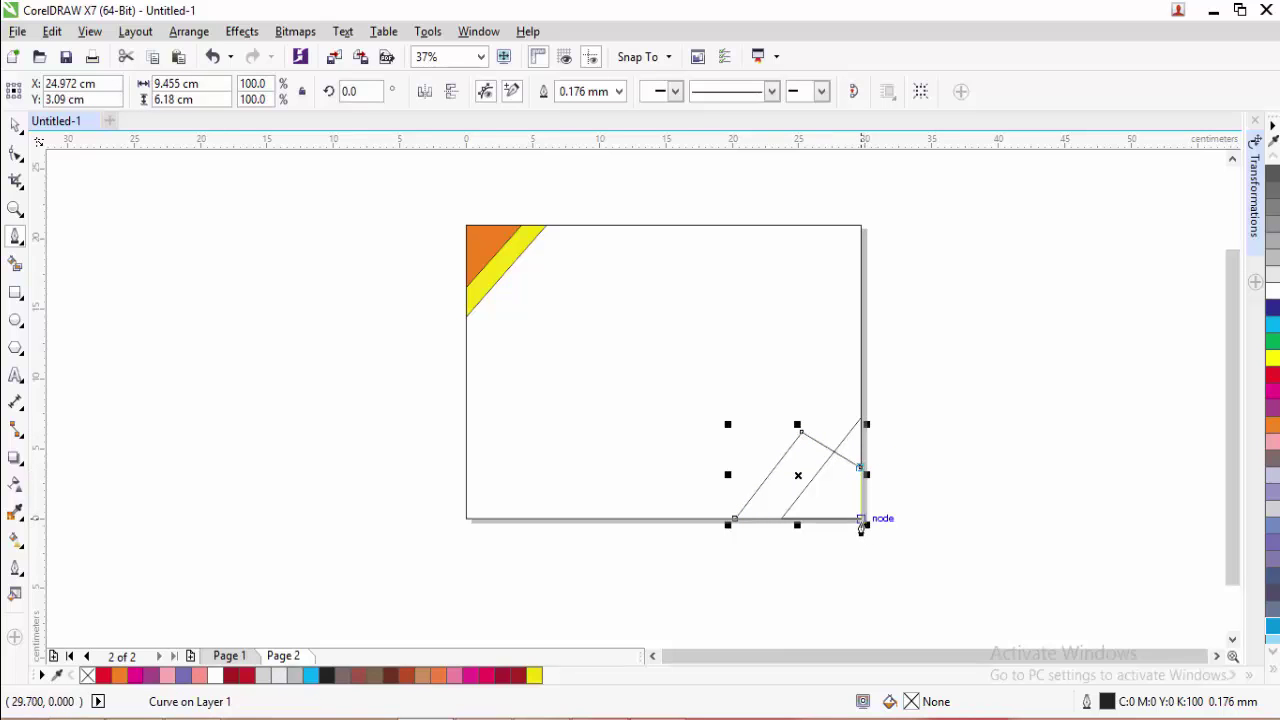
left_click(735, 528)
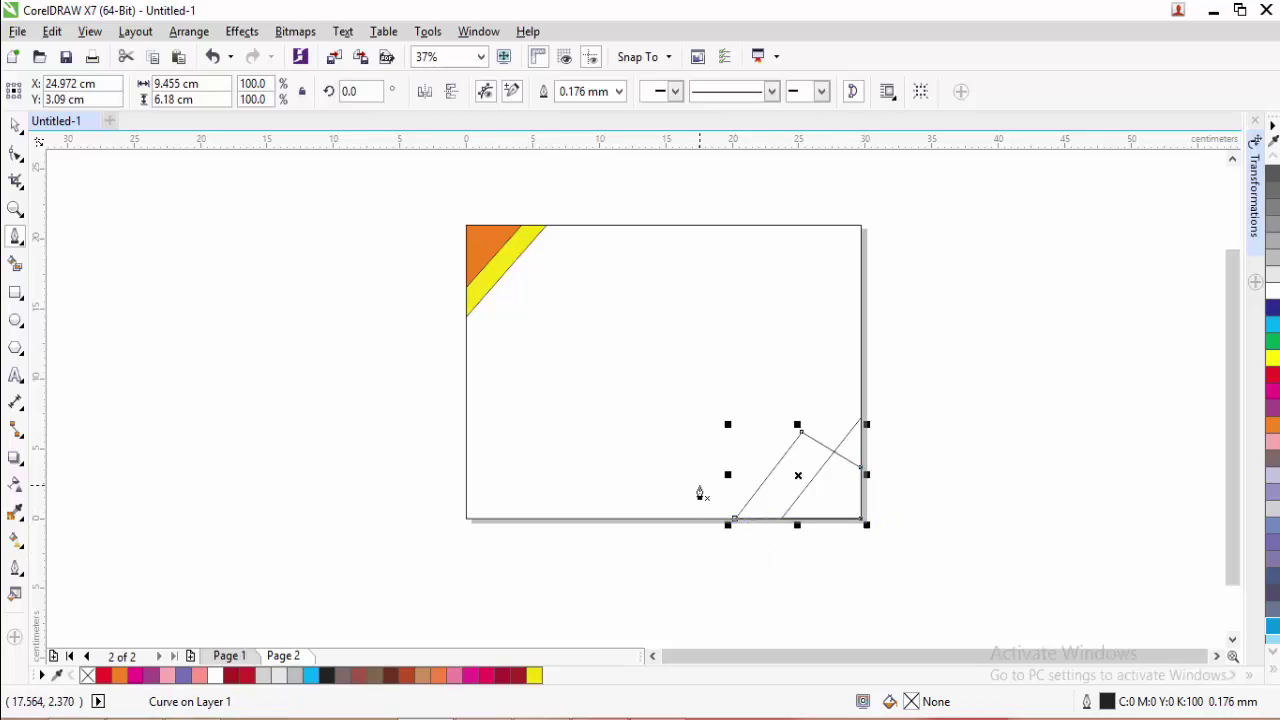
- Draw a large closed triangle about 14.9 cm wide and 14.1 cm high around the shapes in the lower-right corner
left_click(664, 517)
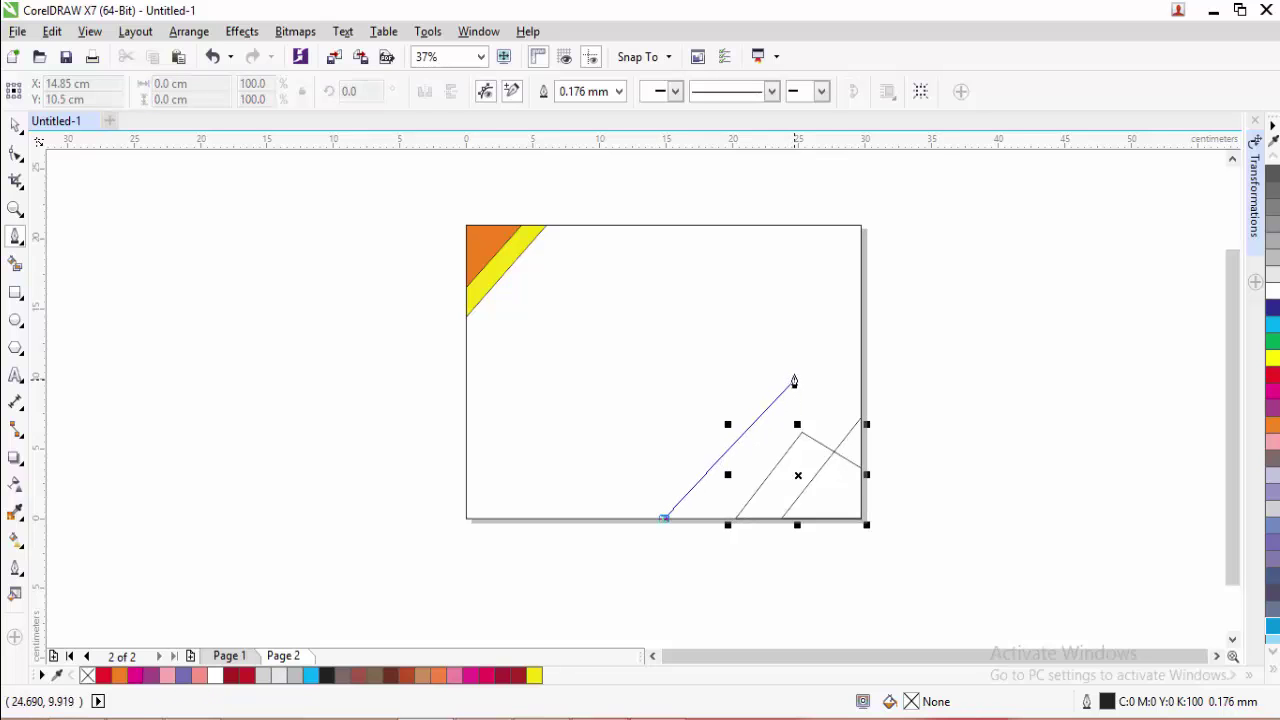
left_click(861, 323)
left_click(863, 521)
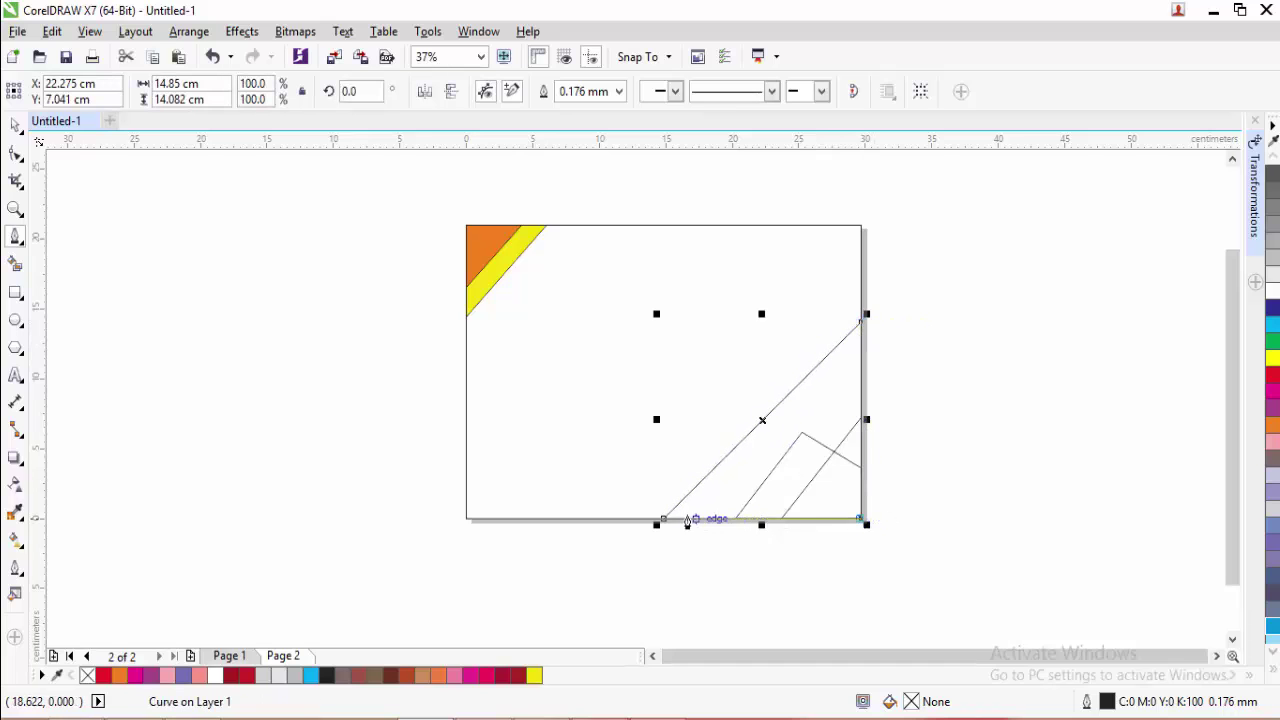
left_click(661, 521)
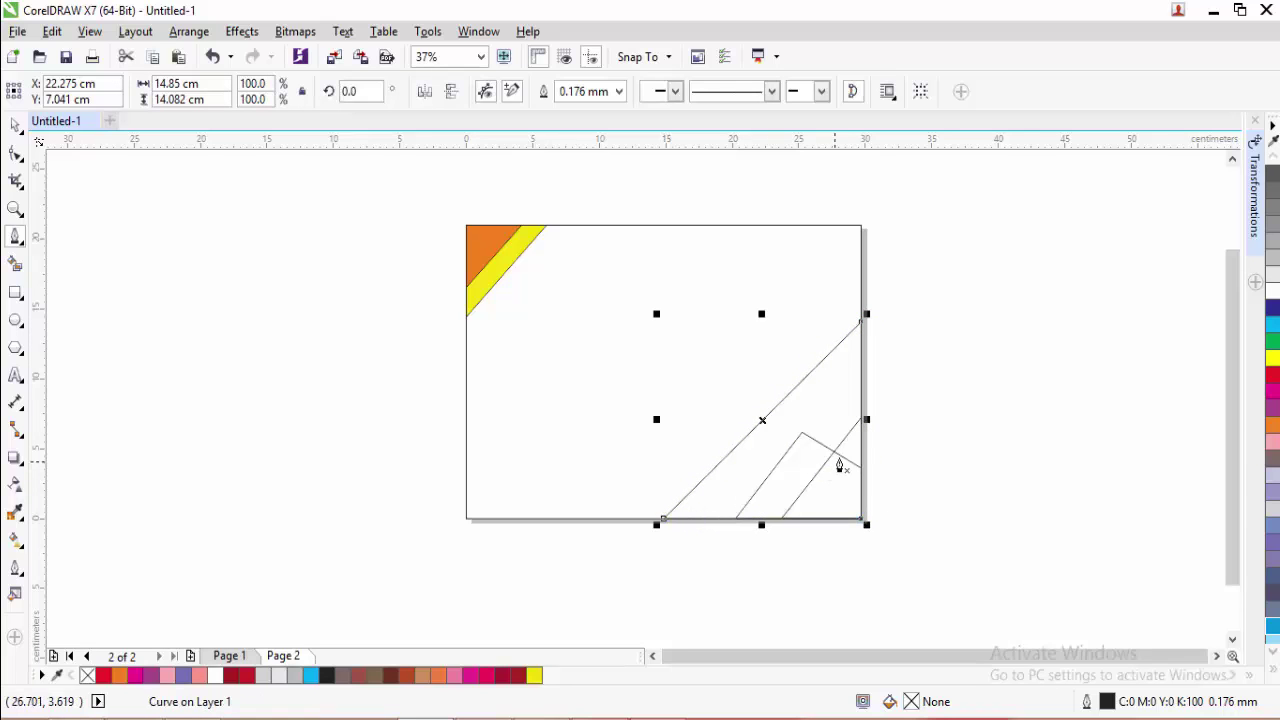
- Draw a closed four-sided diagonal band about 15.8 by 13.2 cm along the large triangle's slanted edge, starting at the page's lower edge
left_click(602, 520)
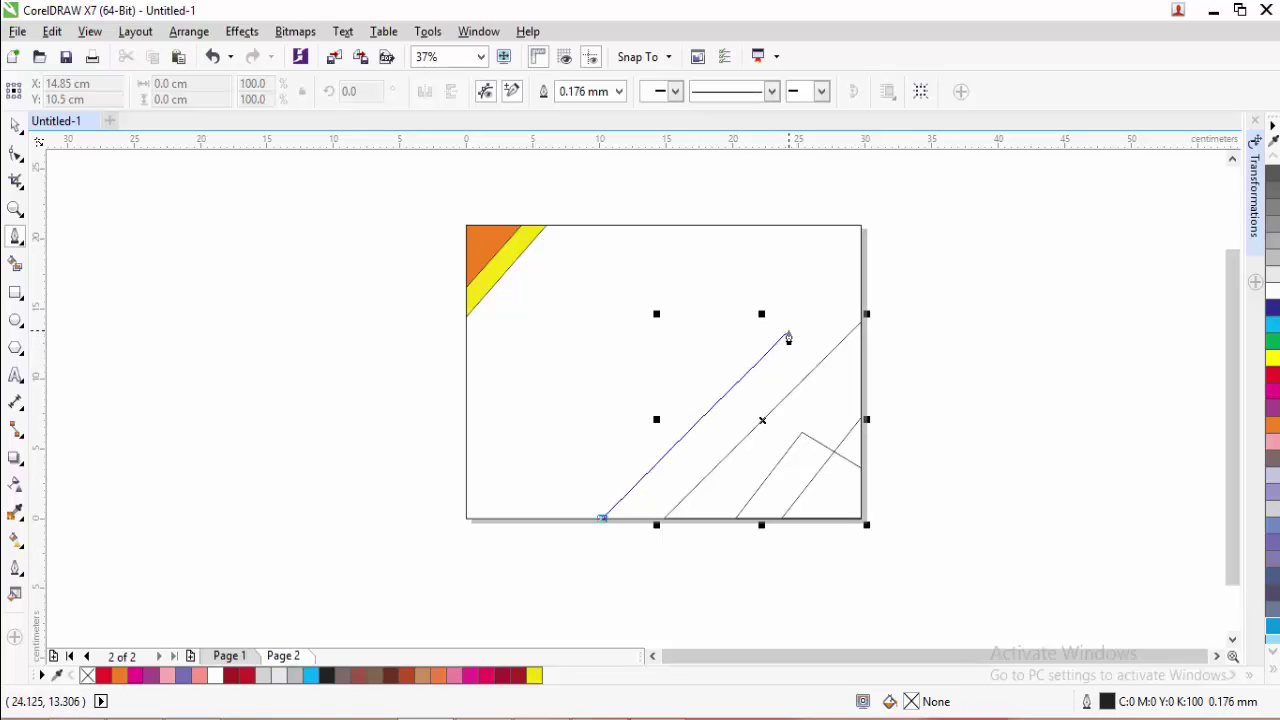
left_click(780, 334)
left_click(812, 370)
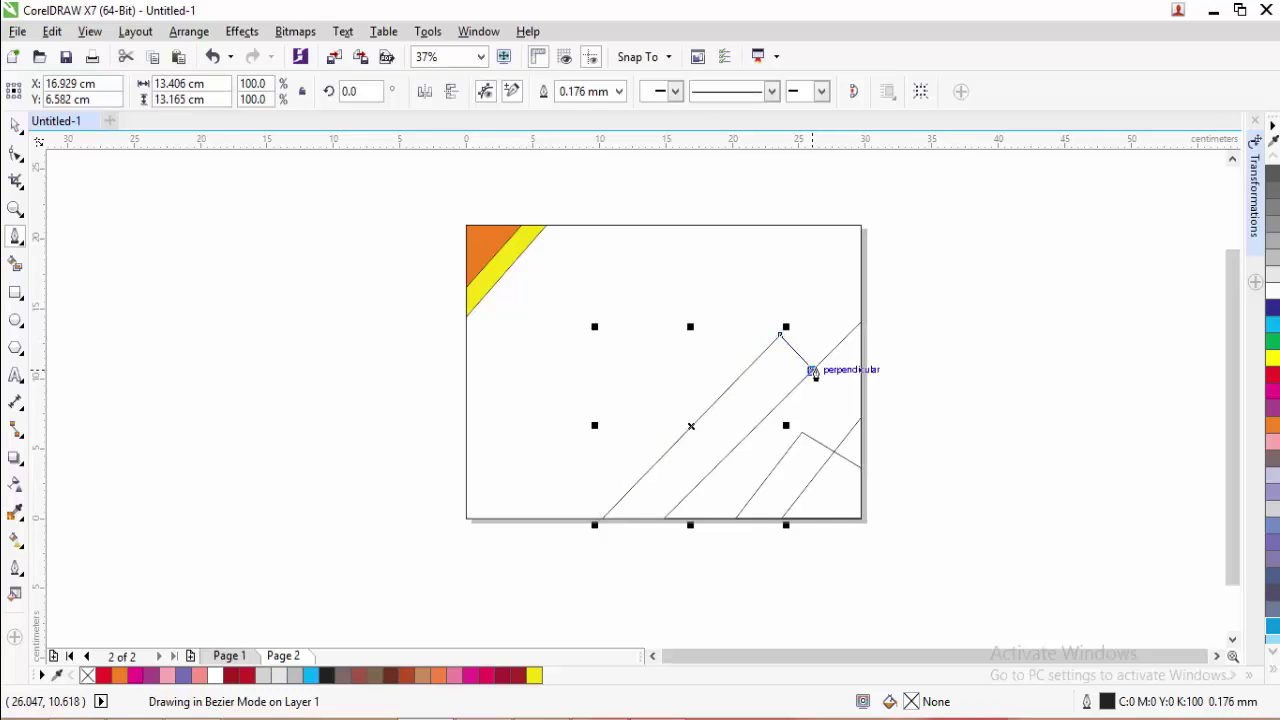
left_click(659, 531)
left_click(600, 525)
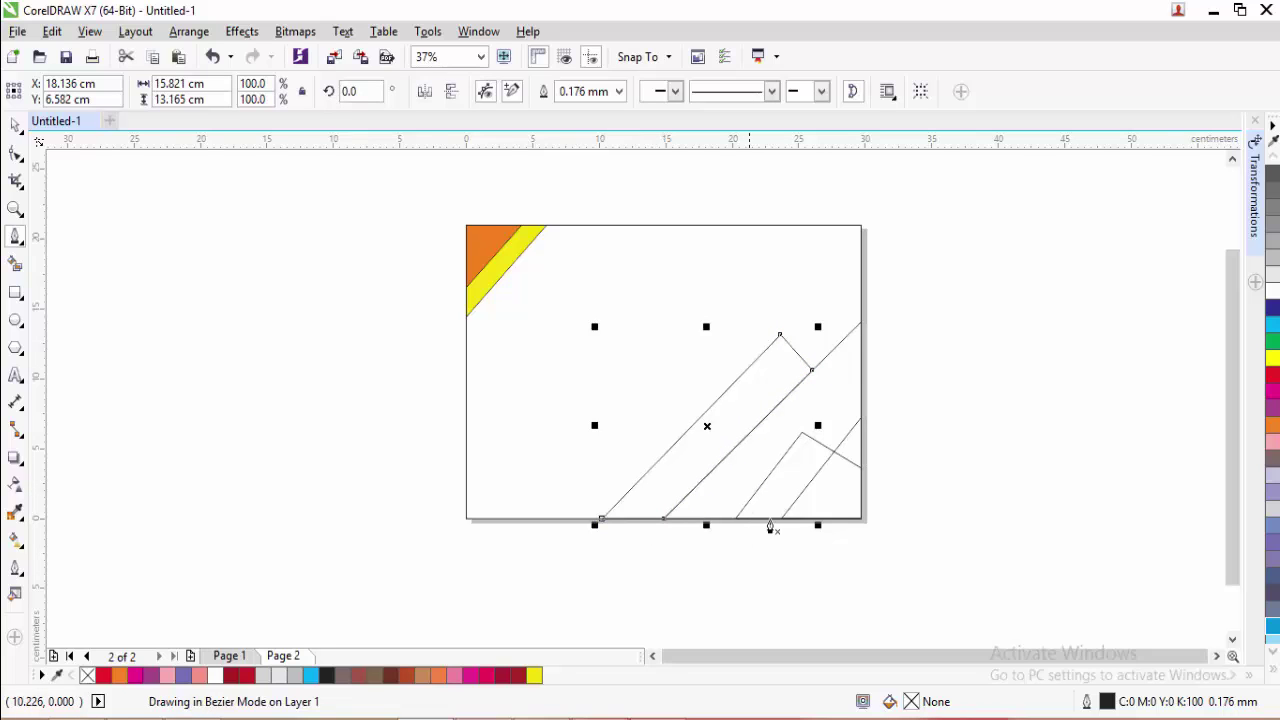
- Draw a closed tilted rectangle about 13.3 cm wide and 12.9 cm high along the upper-left edge of the diagonal band
left_click(616, 411)
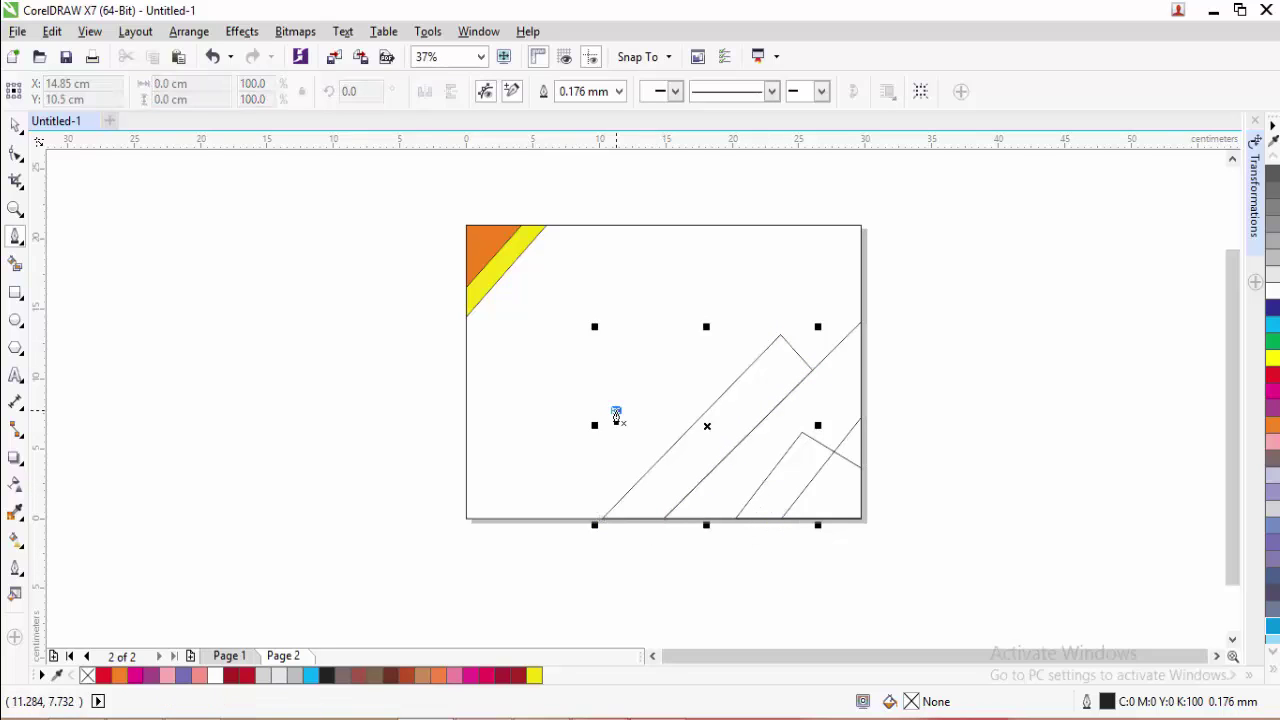
left_click(660, 461)
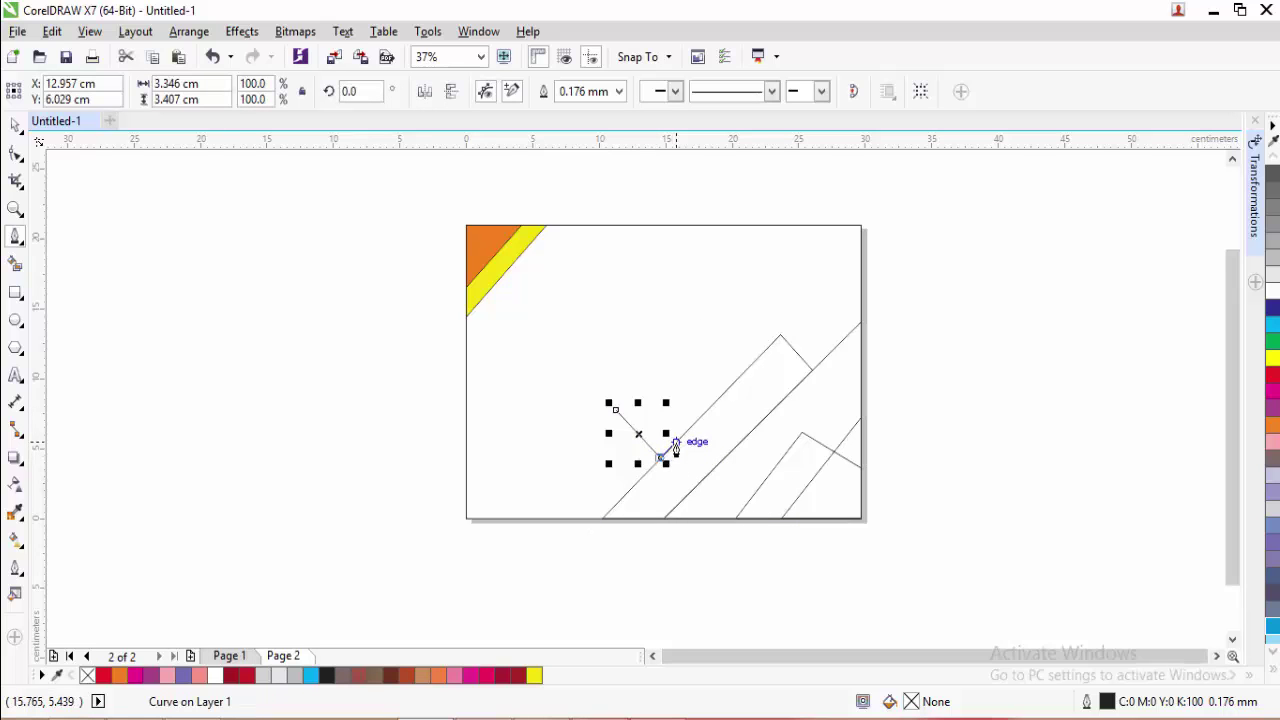
left_click(794, 321)
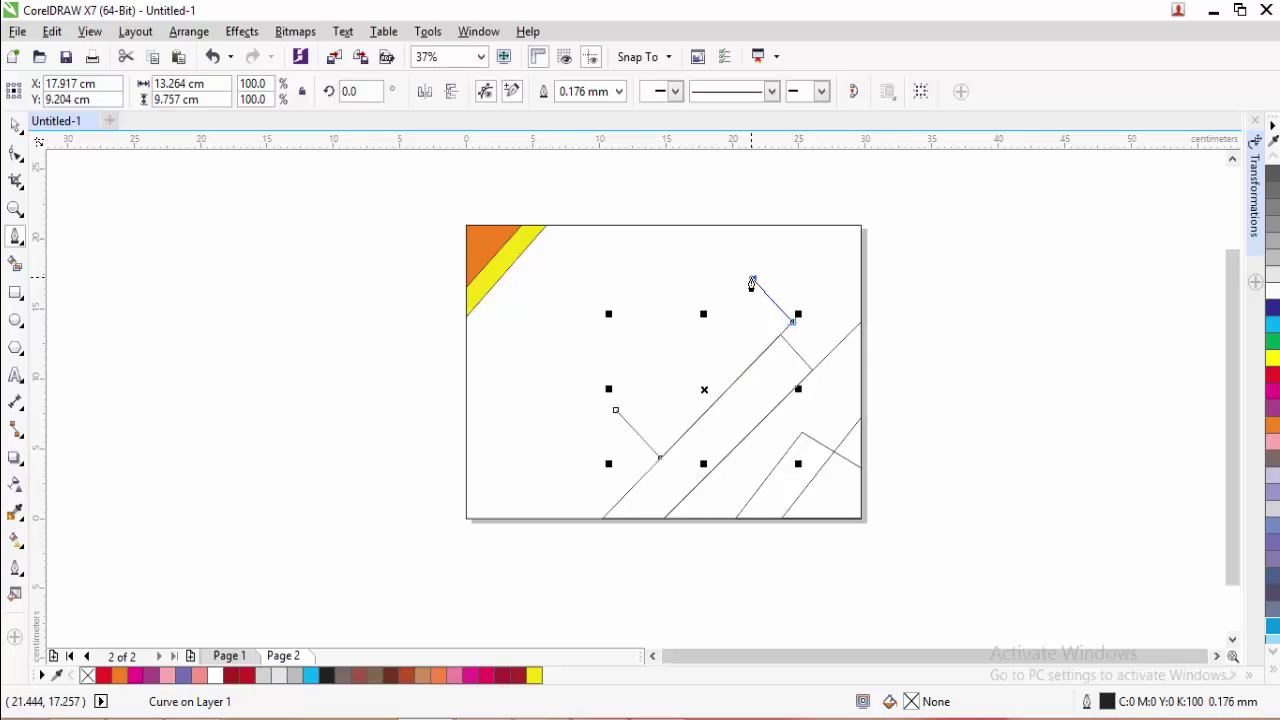
left_click(751, 278)
left_click(616, 411)
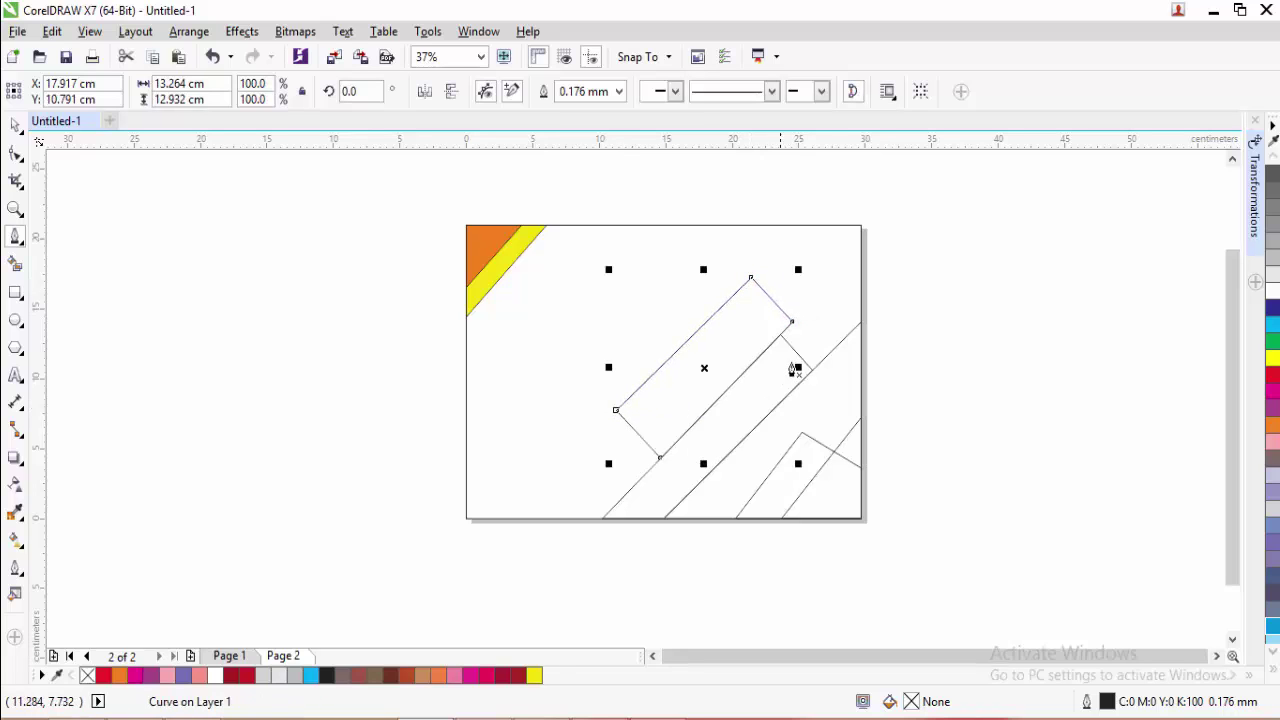
- Draw a closed five-sided shape about 8.9 by 10.7 cm in the page's upper-right corner, reaching down to the large triangle's slanted edge
left_click(820, 227)
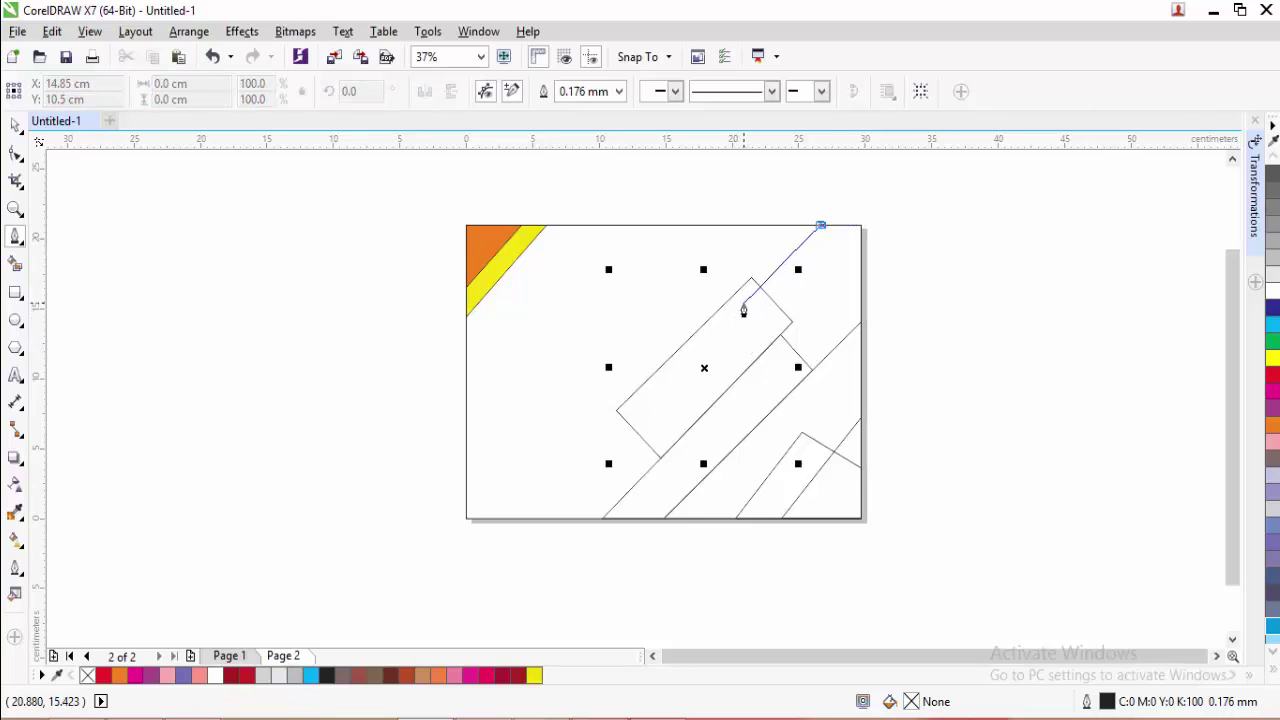
left_click(742, 305)
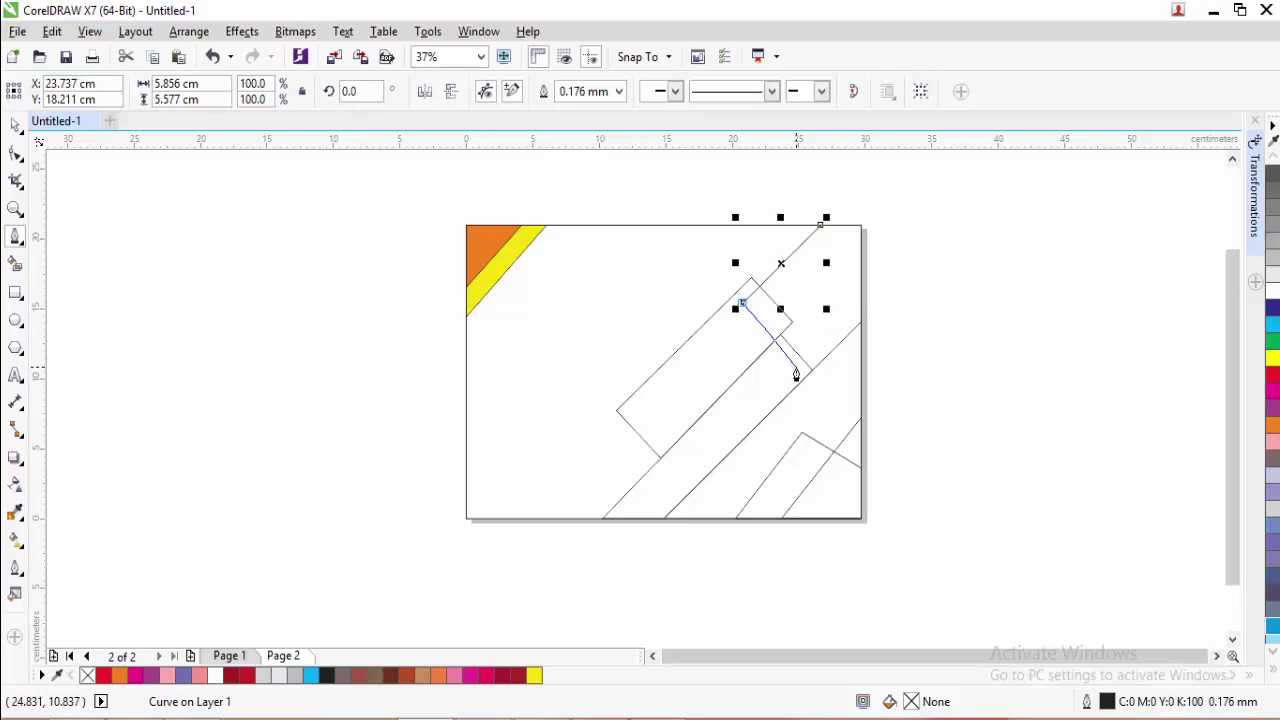
left_click(805, 377)
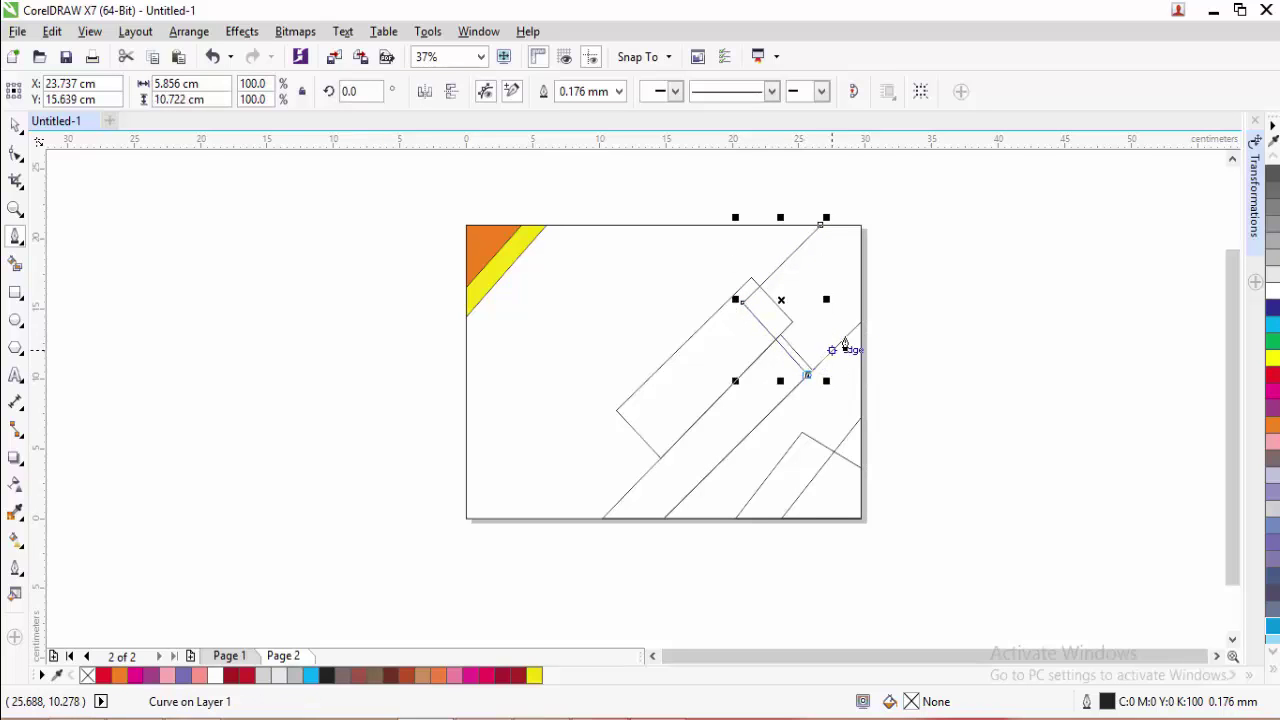
left_click(862, 266)
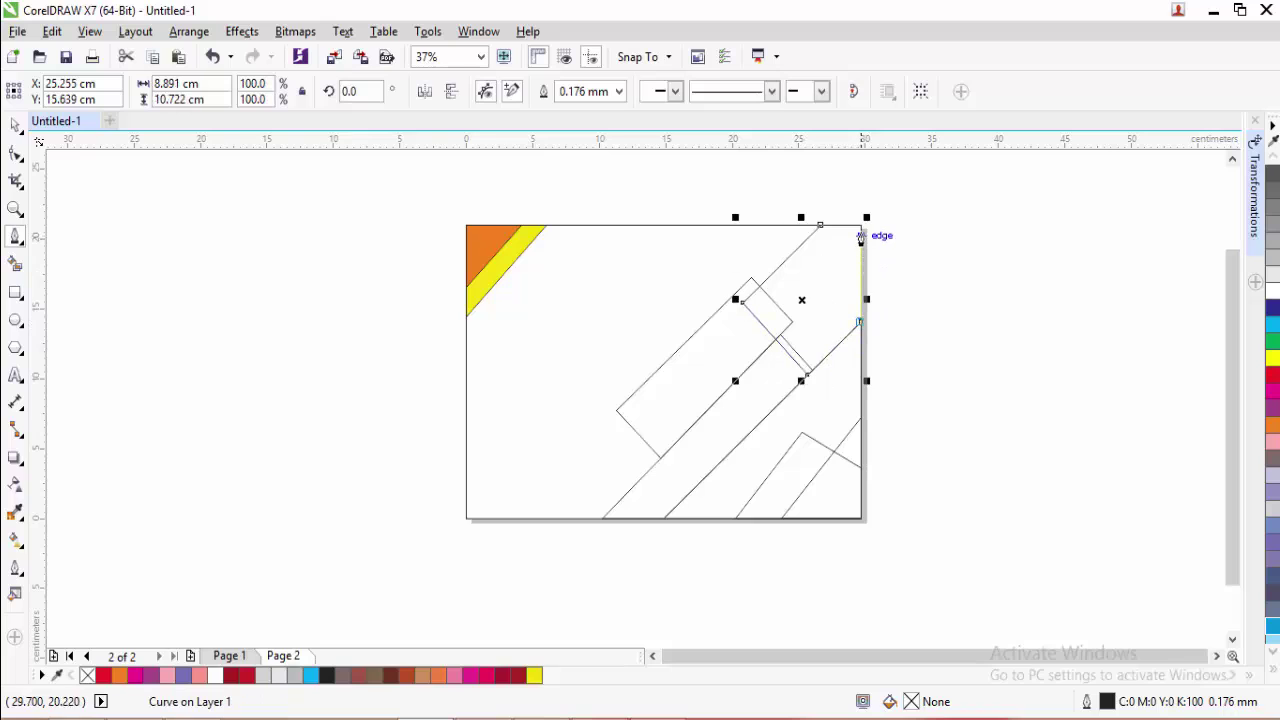
left_click(866, 220)
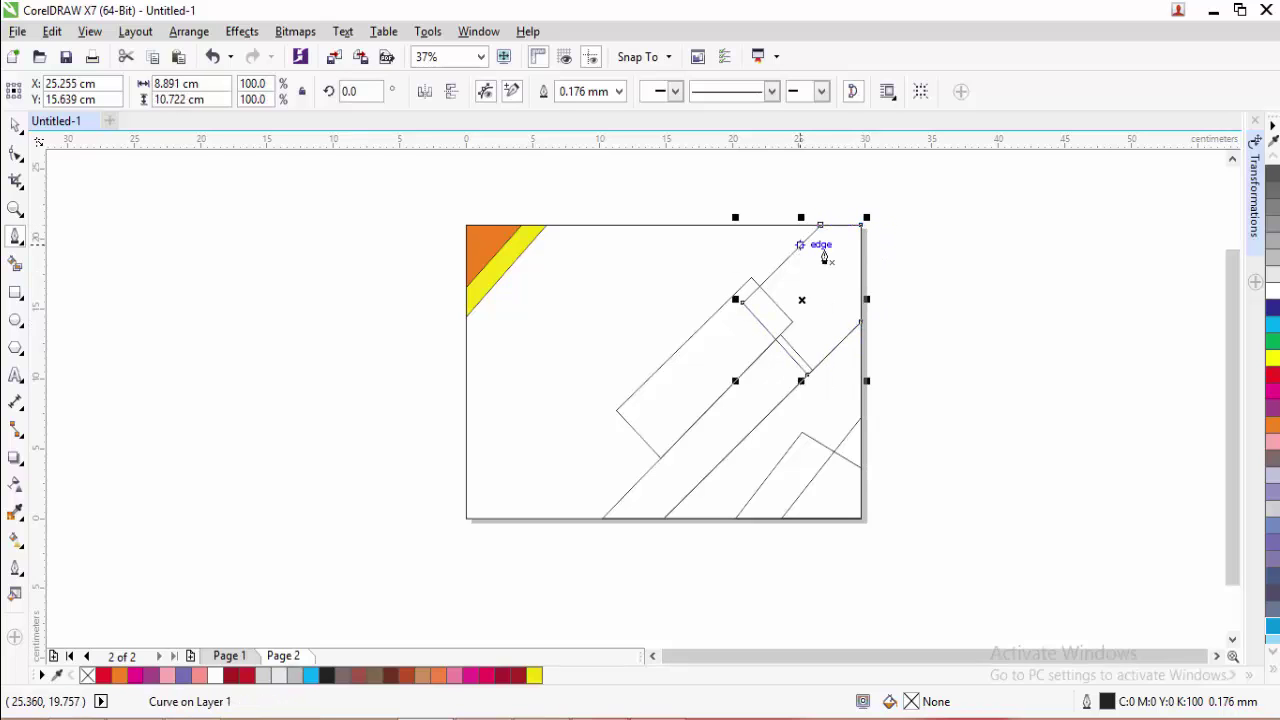
- Draw a closed four-sided shape about 9.1 by 5.6 cm from the page's upper edge along the upper-right corner shape, and finish with the Pen tool
left_click(731, 228)
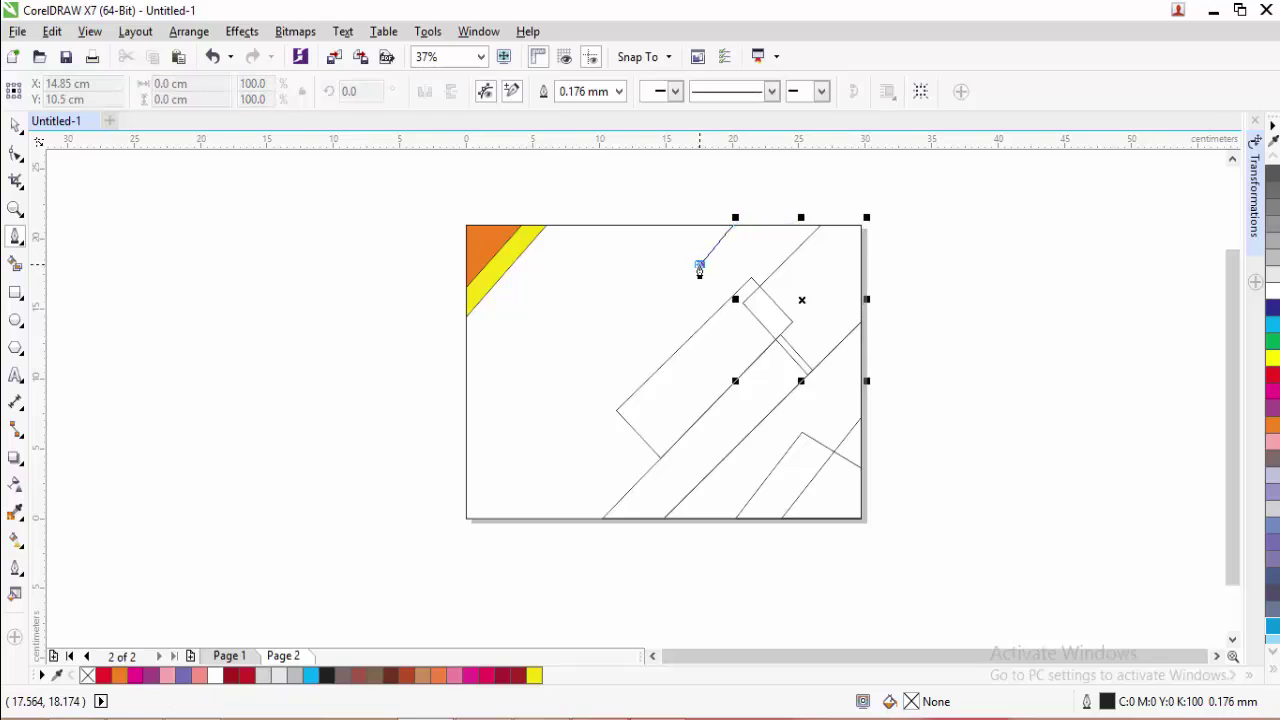
left_click(699, 270)
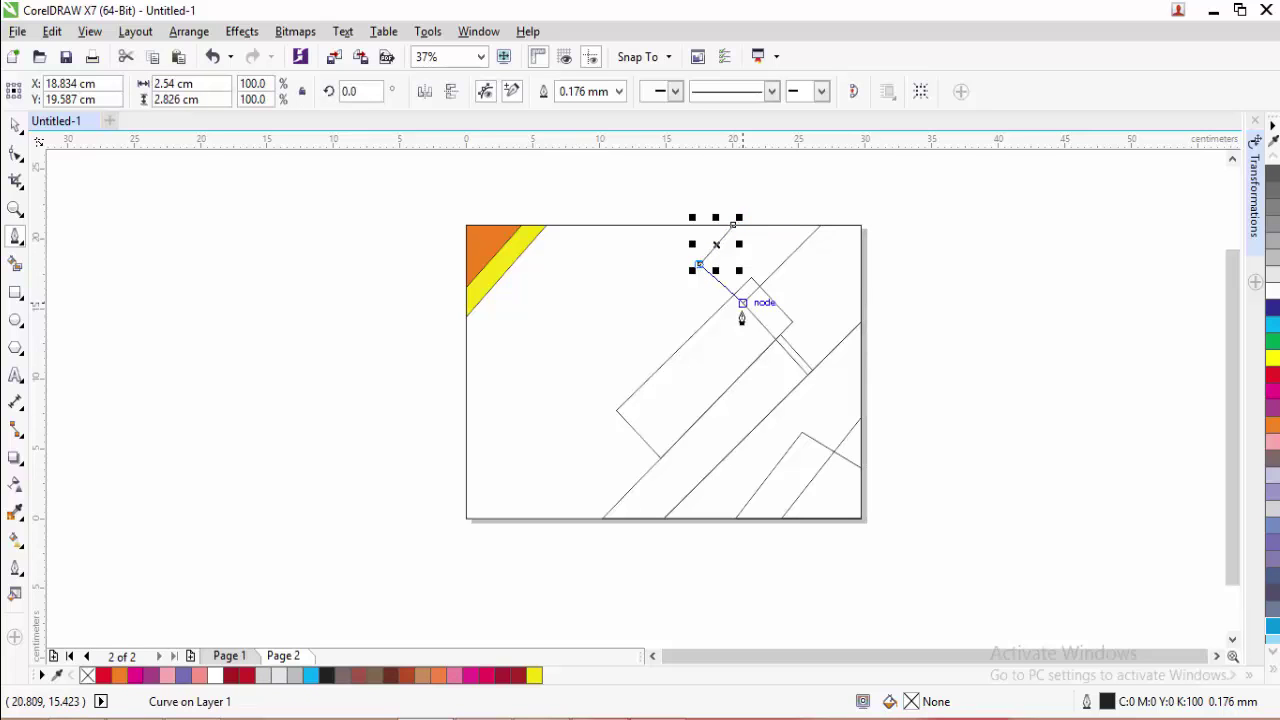
left_click(742, 303)
left_click(820, 226)
left_click(733, 232)
left_click(15, 125)
left_click(220, 209)
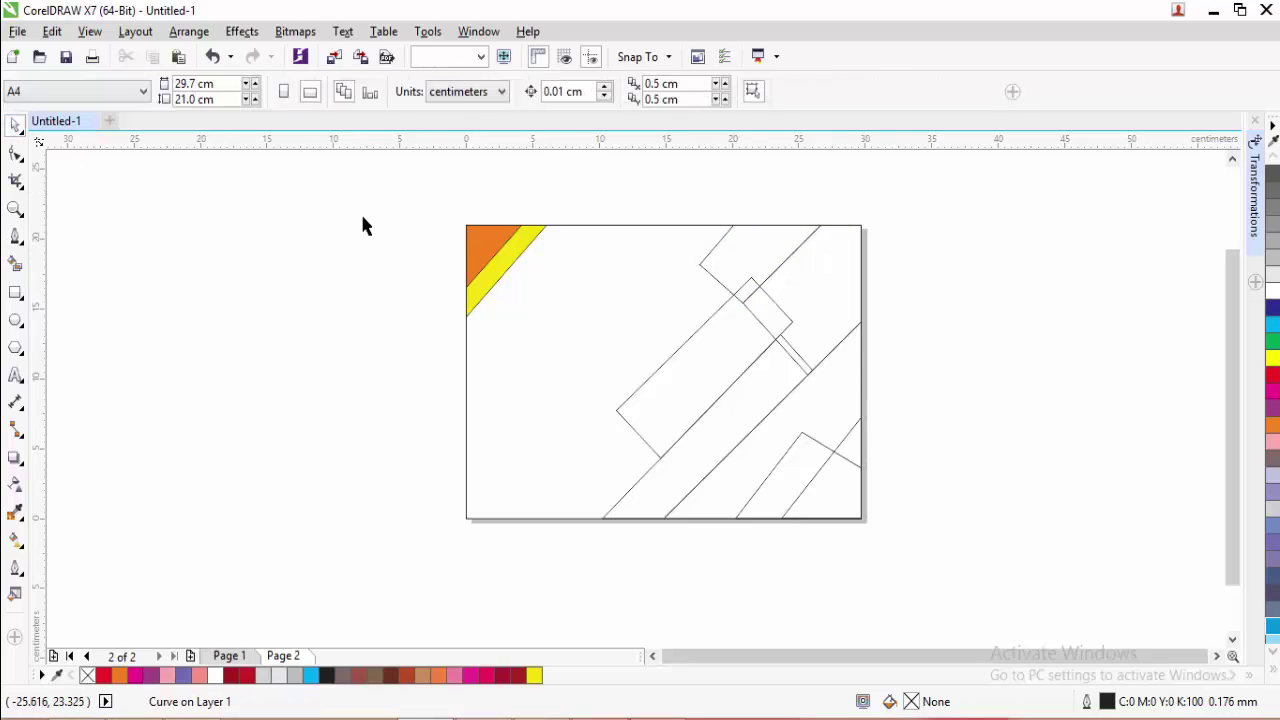
- Fill the small triangle in the lower-right corner with Orange C:0 M:60 Y:100 K:0
scroll(837, 349, "down", 1)
scroll(845, 353, "up", 1)
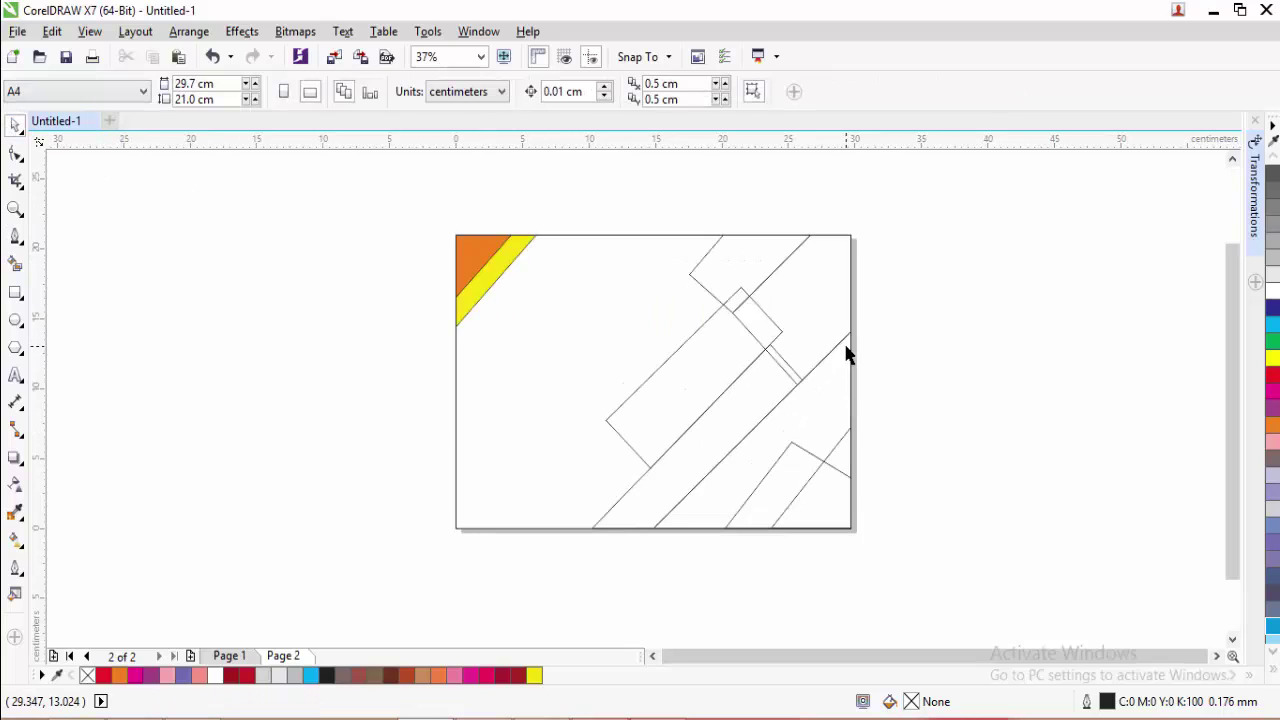
left_click(823, 529)
left_click_drag(929, 589, 765, 416)
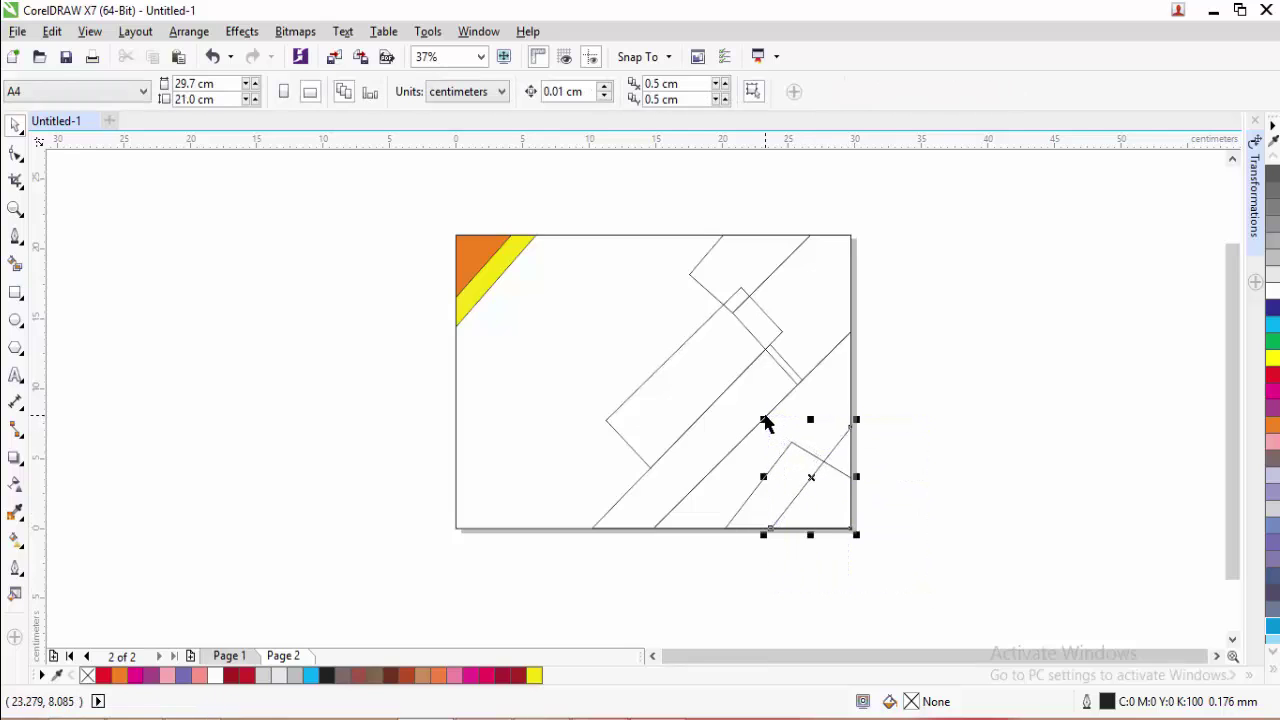
left_click(1274, 426)
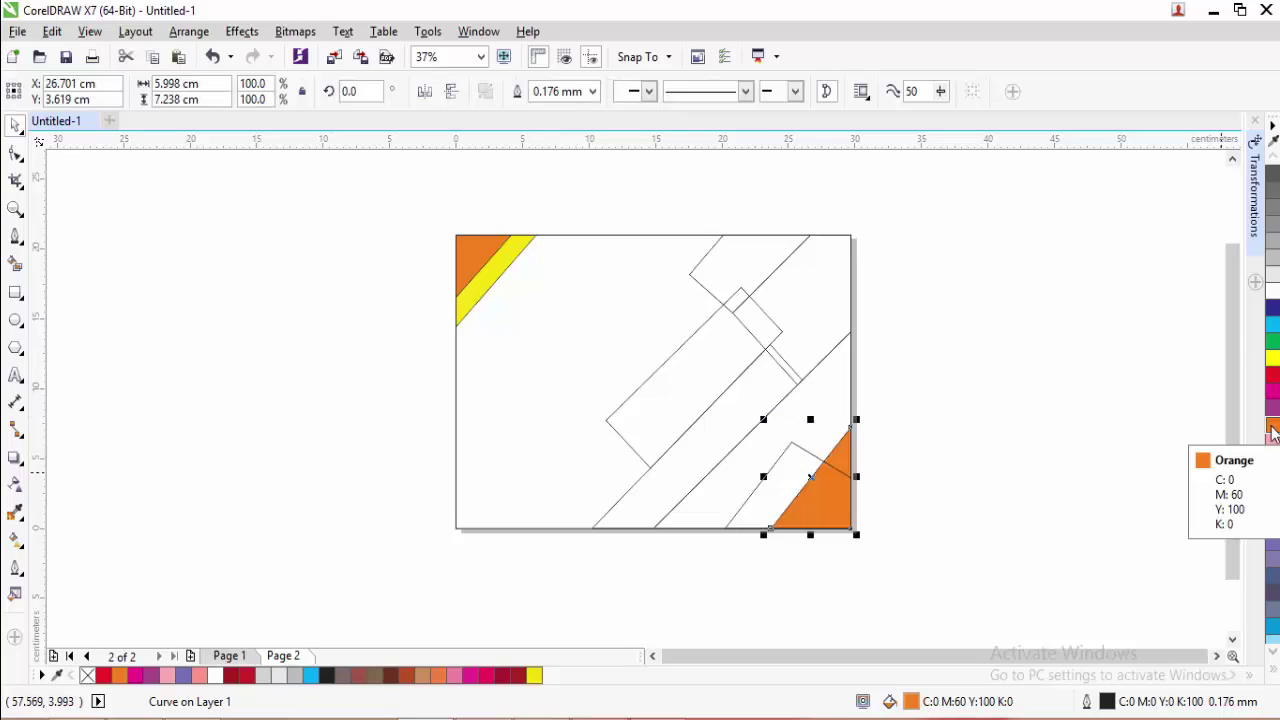
left_click(1093, 455)
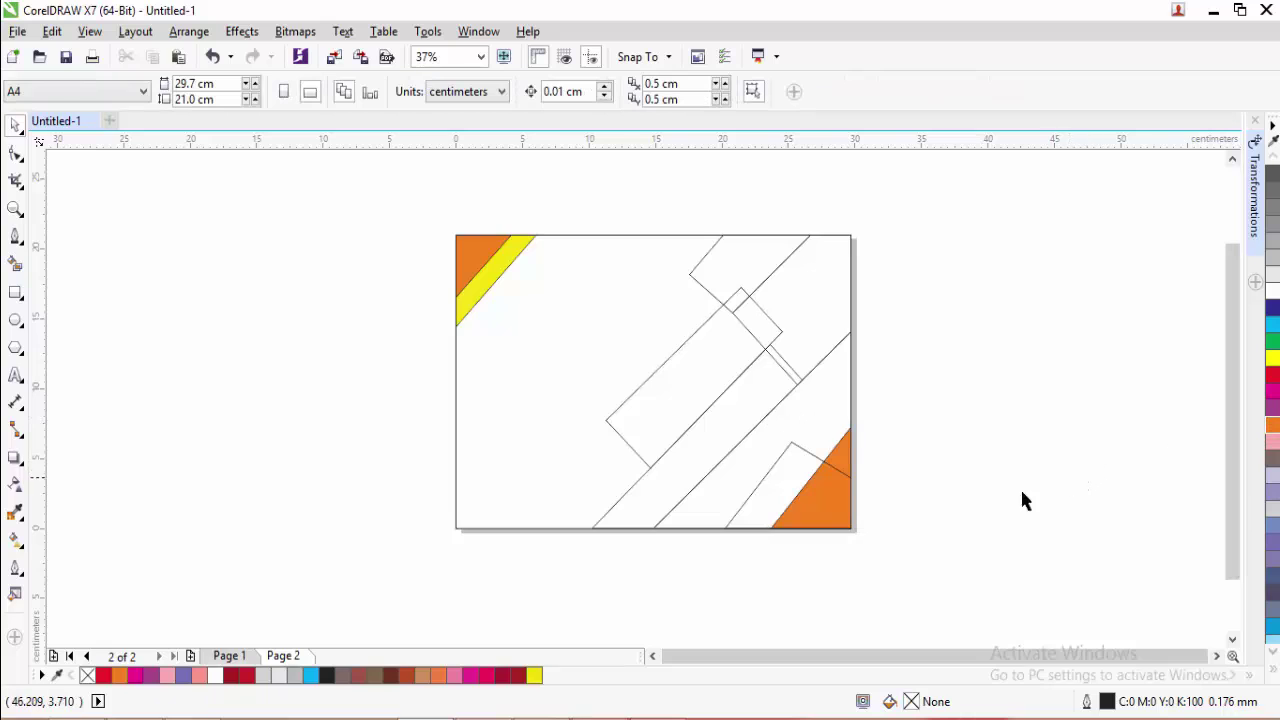
- Fill the four-sided shape at the lower-right corner with the same yellow as the upper-left stripe
left_click(740, 530)
left_click(914, 545)
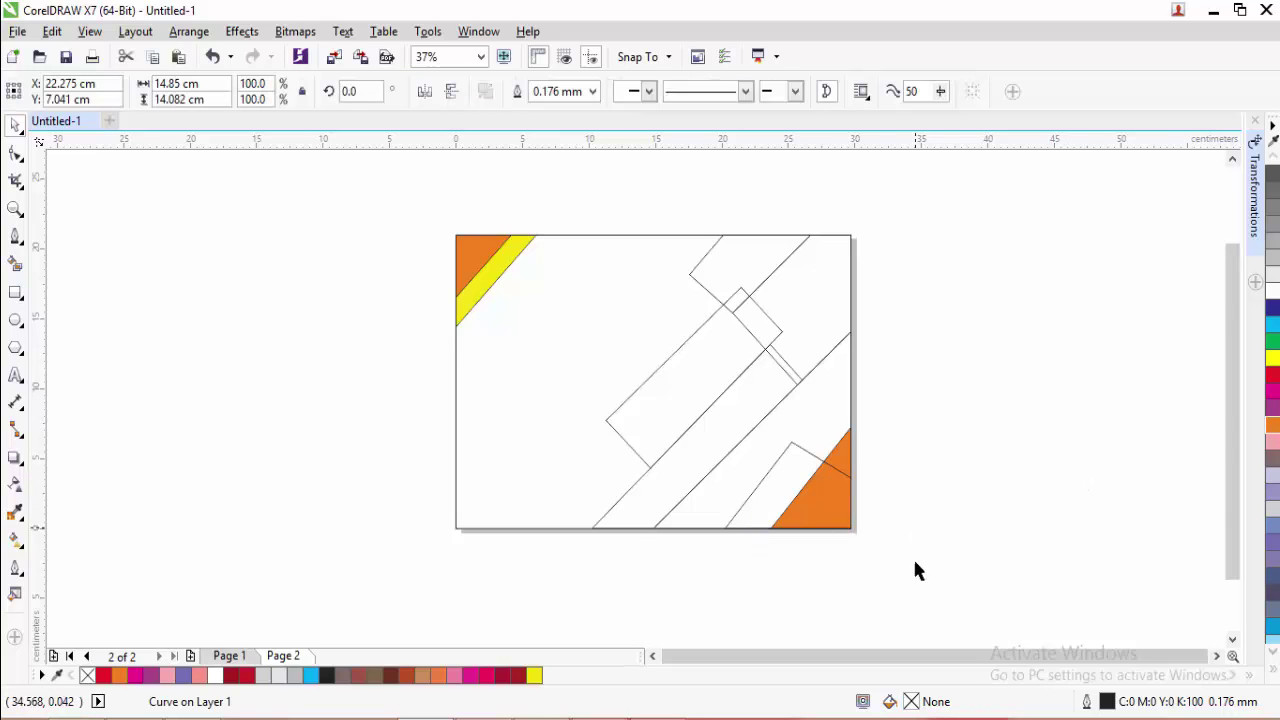
left_click_drag(889, 600, 716, 436)
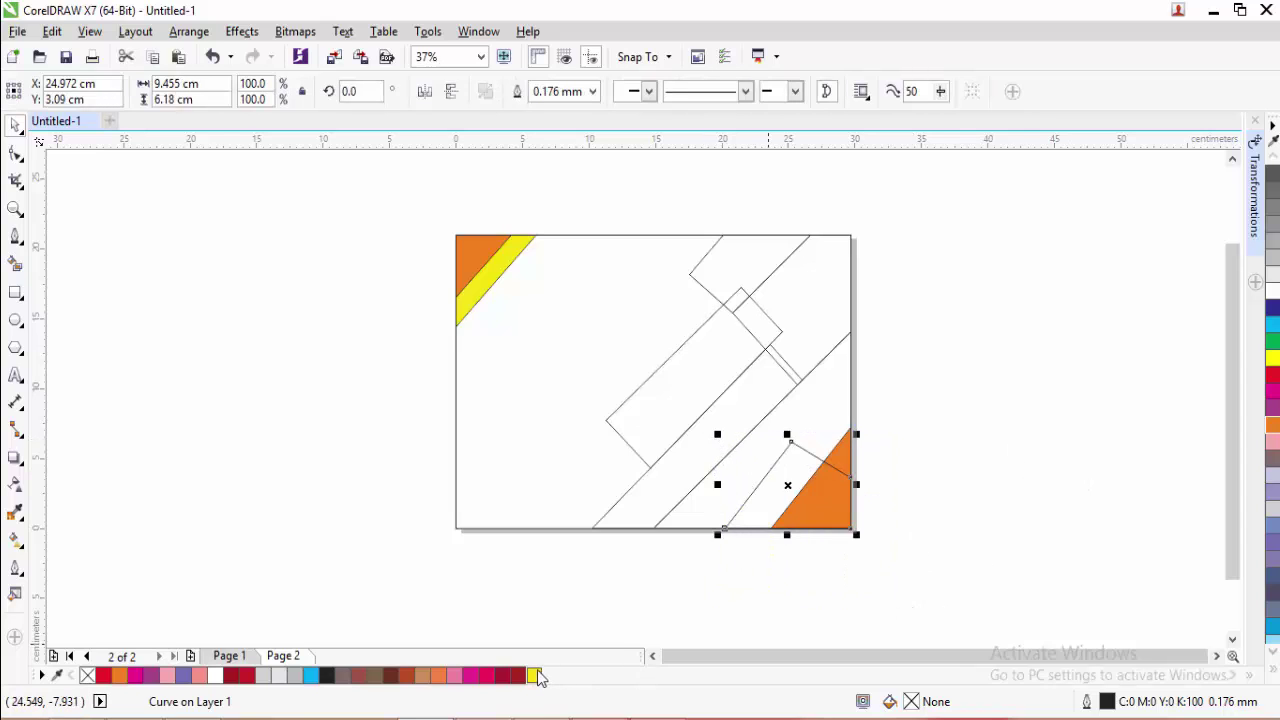
left_click(534, 676)
left_click(929, 472)
- Move the yellow four-sided shape in the lower-right corner behind the small orange triangle
left_click(852, 503)
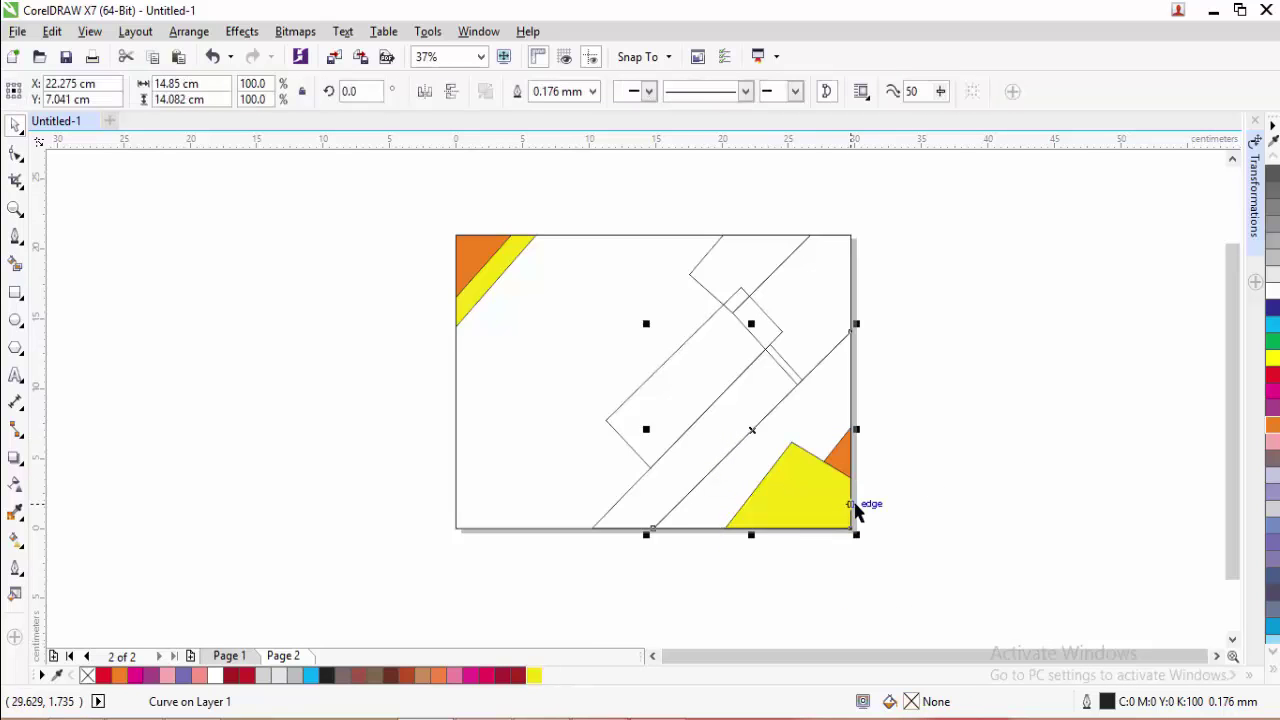
left_click(916, 500)
left_click_drag(871, 600, 738, 530)
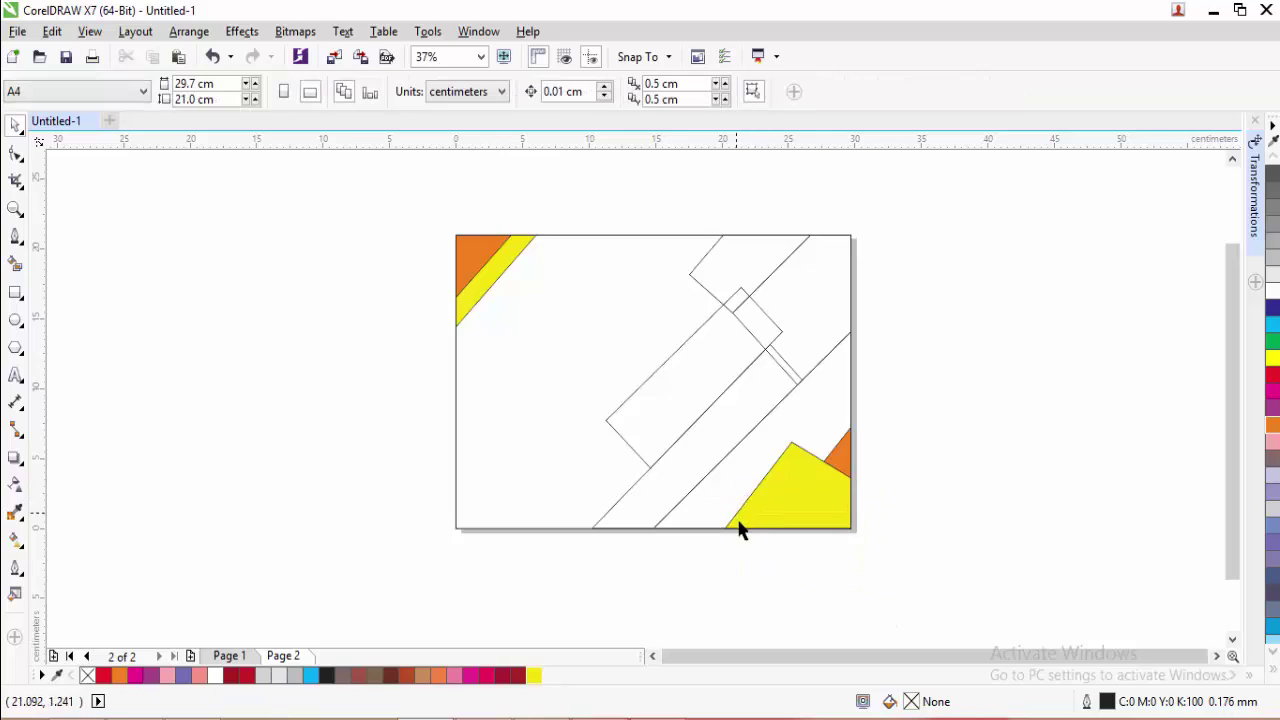
left_click(736, 523)
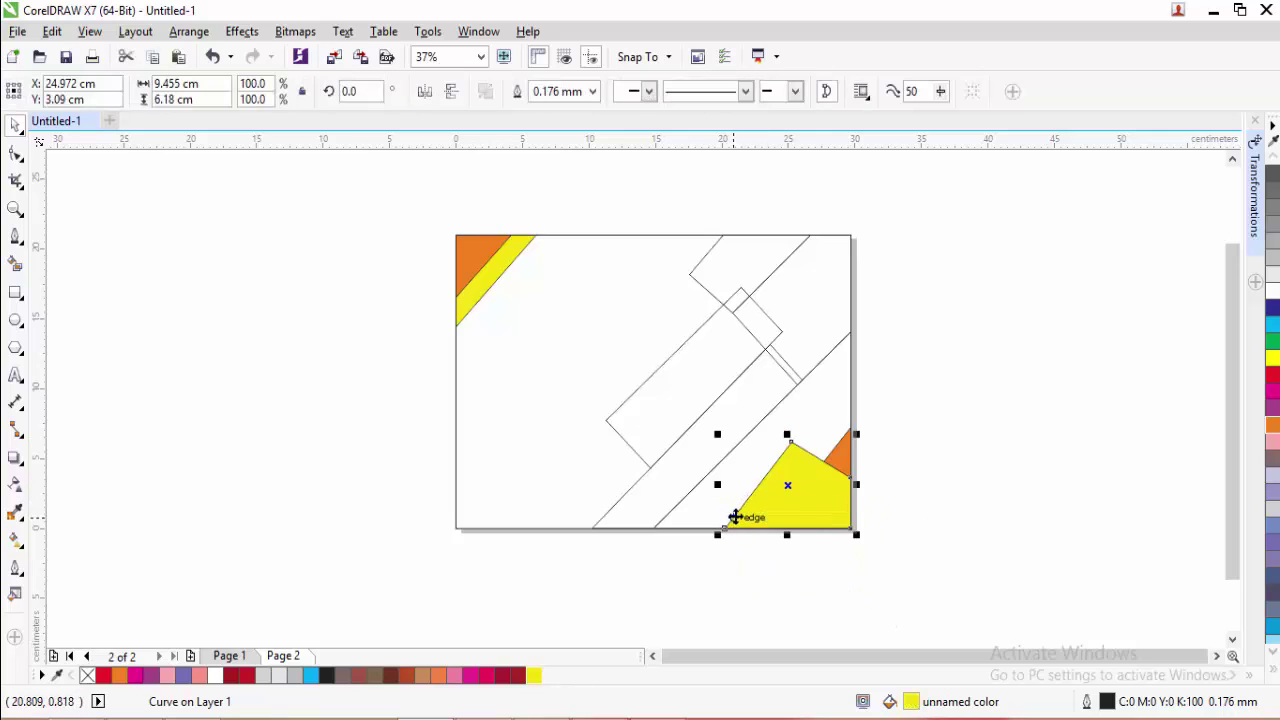
key("ctrl+Page_Down")
left_click(950, 488)
- Fill the large lower-right triangle with dark gray C:0 M:0 Y:0 K:80 and place it behind the orange and yellow shapes
left_click(674, 530)
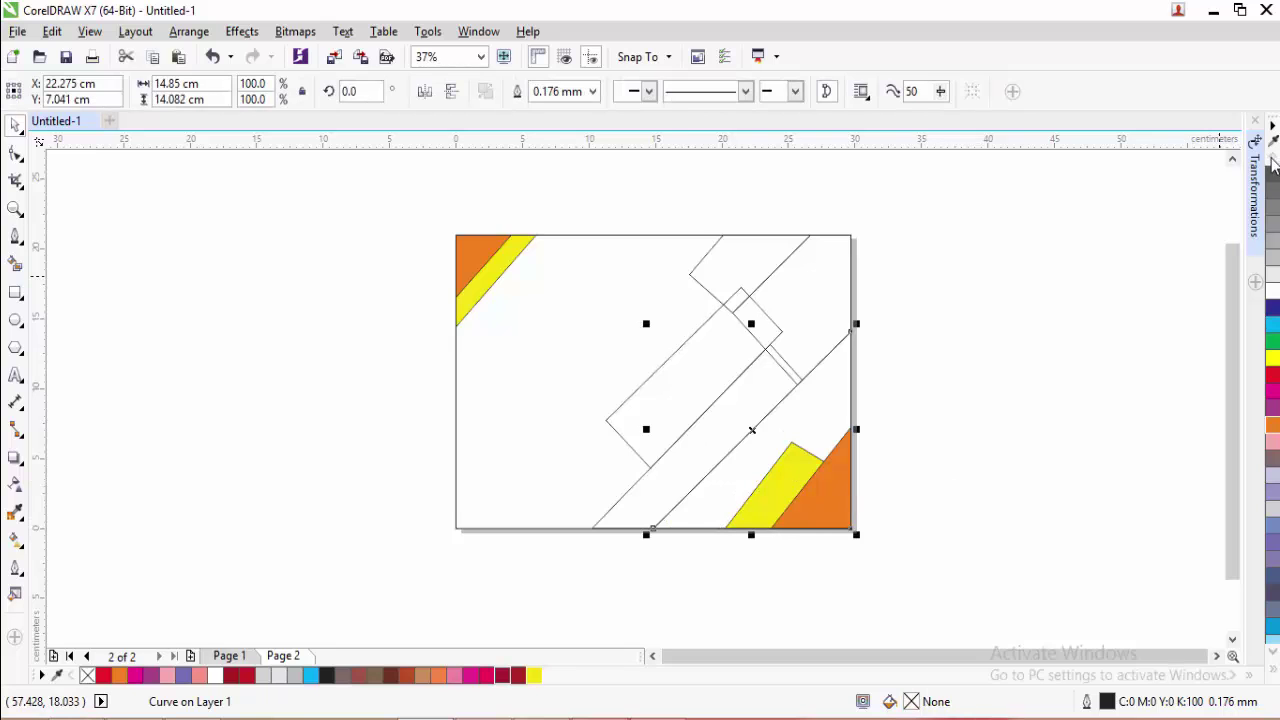
left_click(1272, 180)
left_click(927, 489)
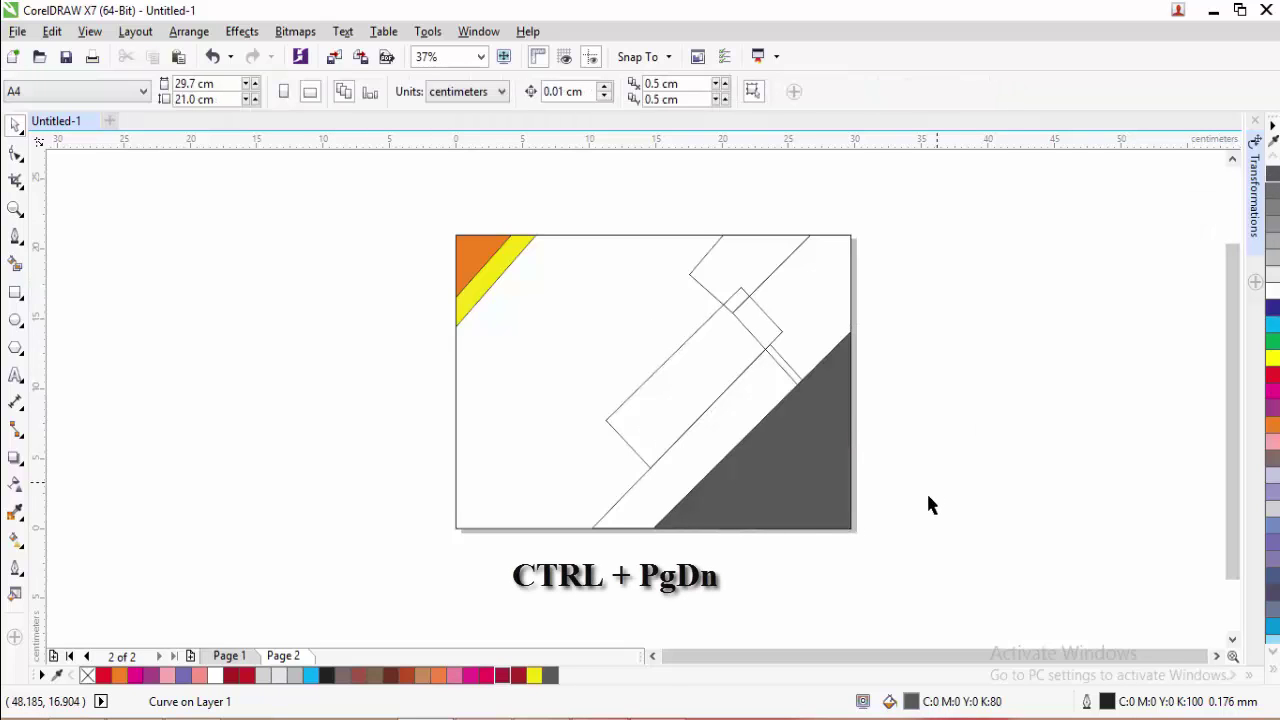
left_click(845, 530)
key("ctrl+Page_Down")
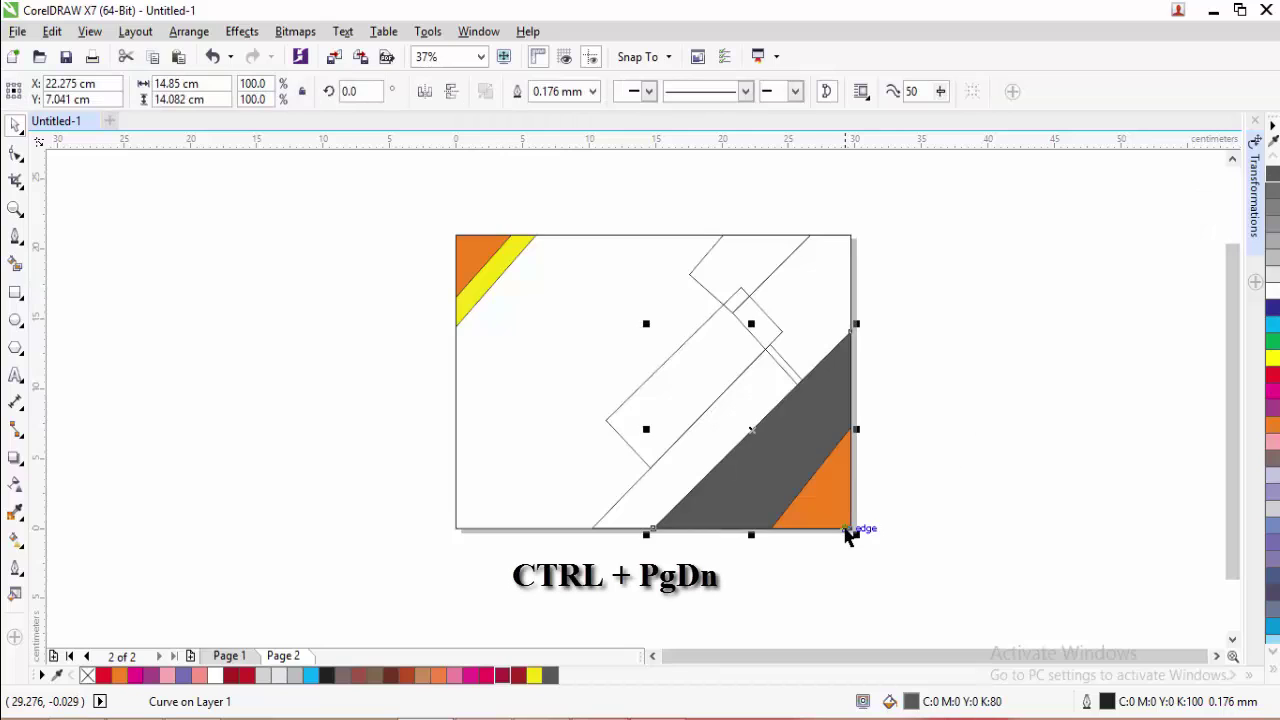
key("ctrl+Page_Down")
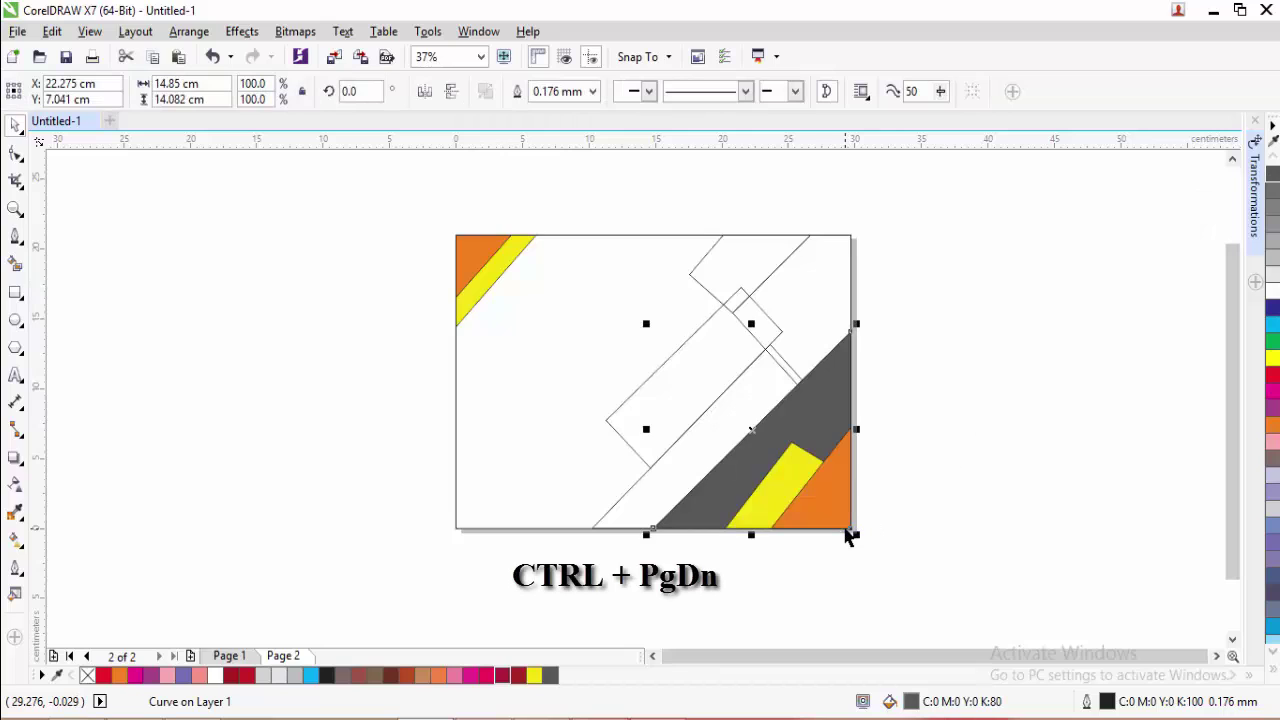
left_click(945, 490)
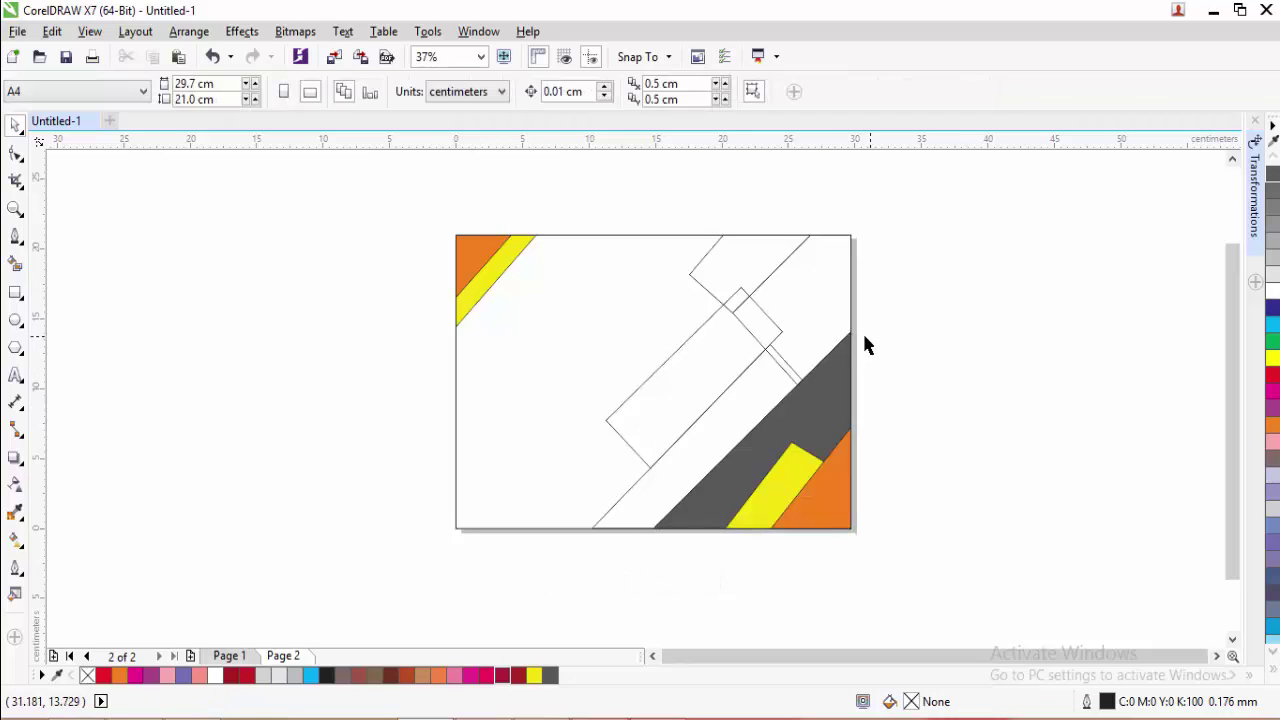
- Fill the long diagonal band with Orange C:0 M:60 Y:100 K:0 and the tilted rectangle beside it with the document's yellow
left_click(626, 517)
left_click(1272, 425)
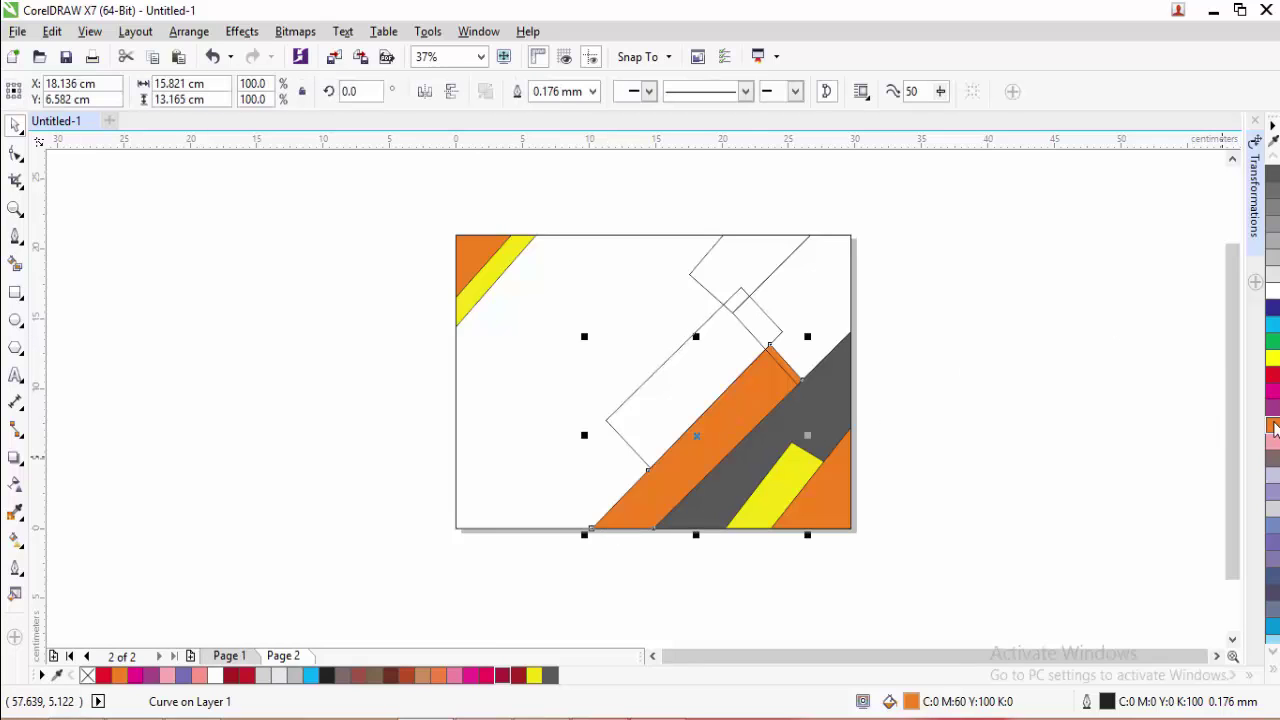
left_click(1128, 447)
left_click(606, 426)
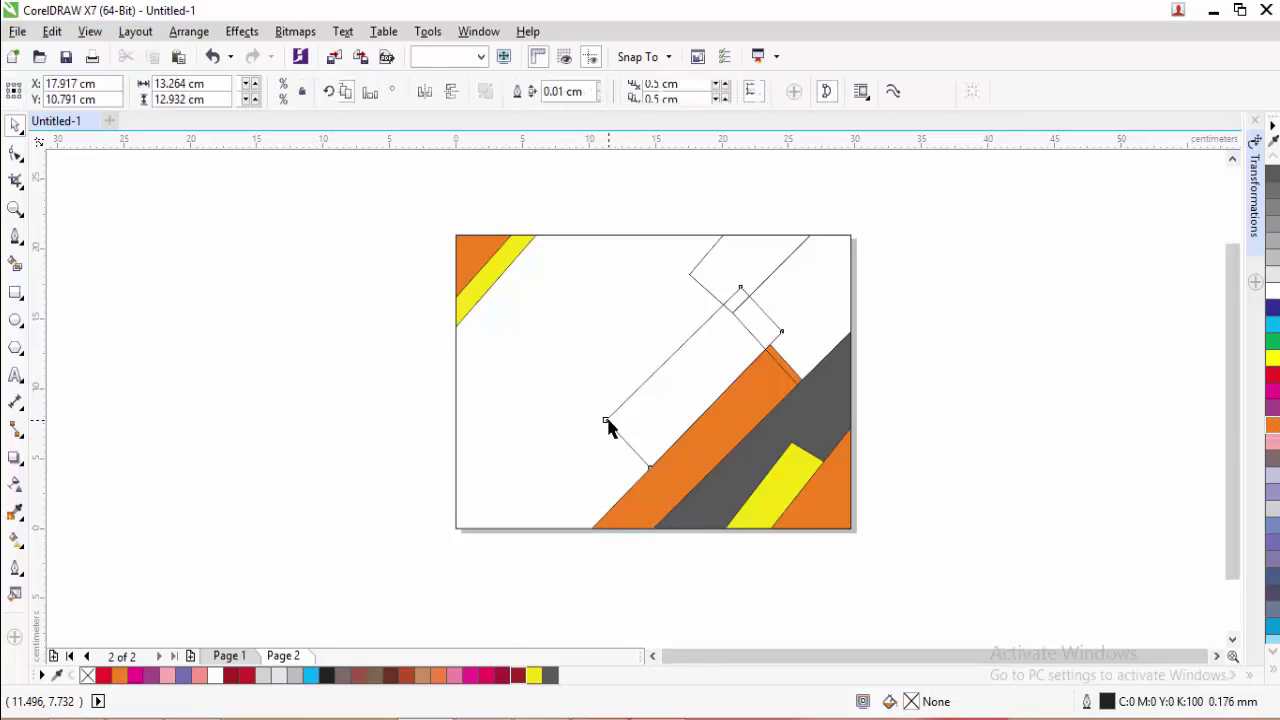
left_click(534, 676)
left_click(1077, 273)
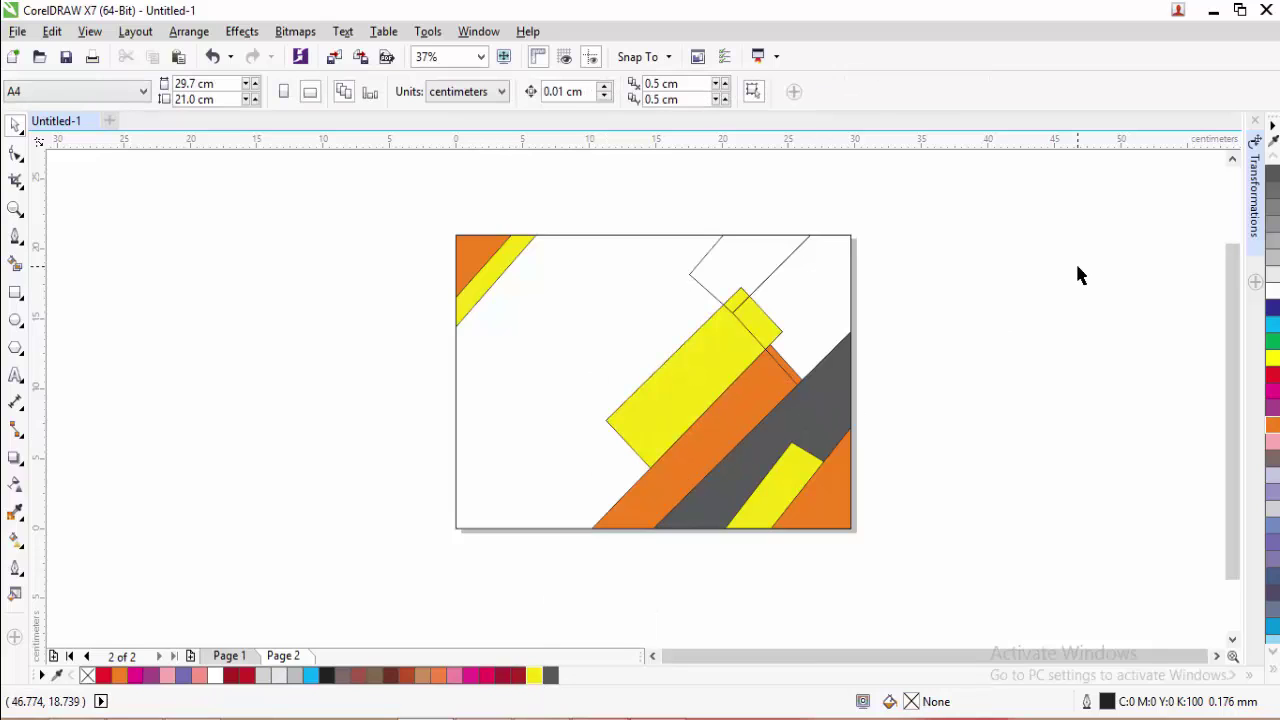
- Fill the upper-right corner shape with Orange C:0 M:60 Y:100 K:0 and the adjoining four-sided shape at the page's upper edge with the document's yellow
left_click(851, 304)
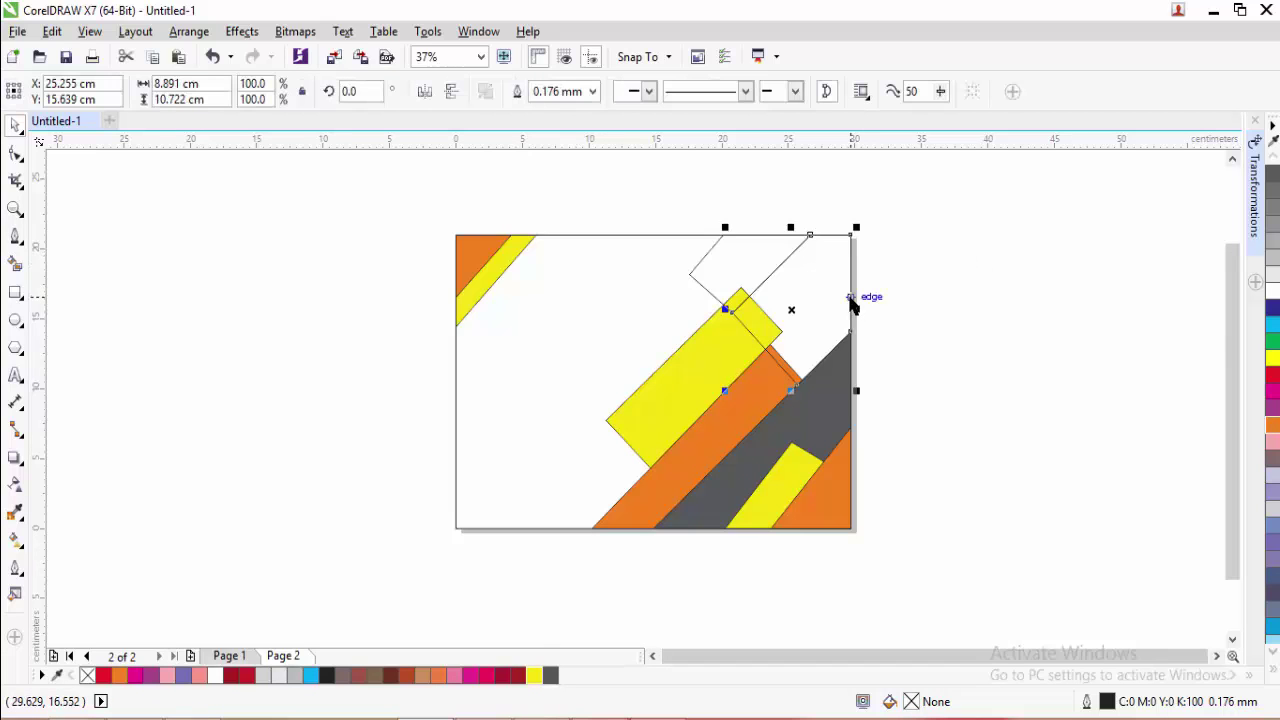
left_click(1273, 425)
key("Escape")
left_click(723, 244)
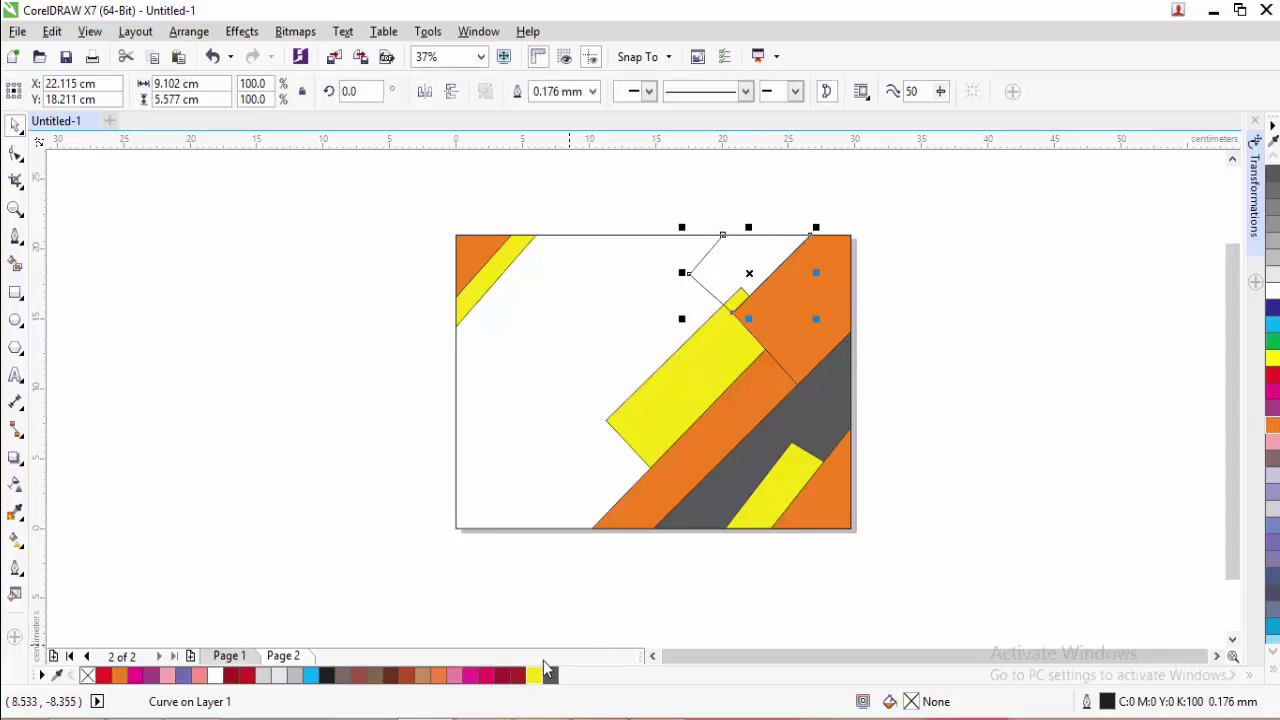
left_click(536, 675)
key("Escape")
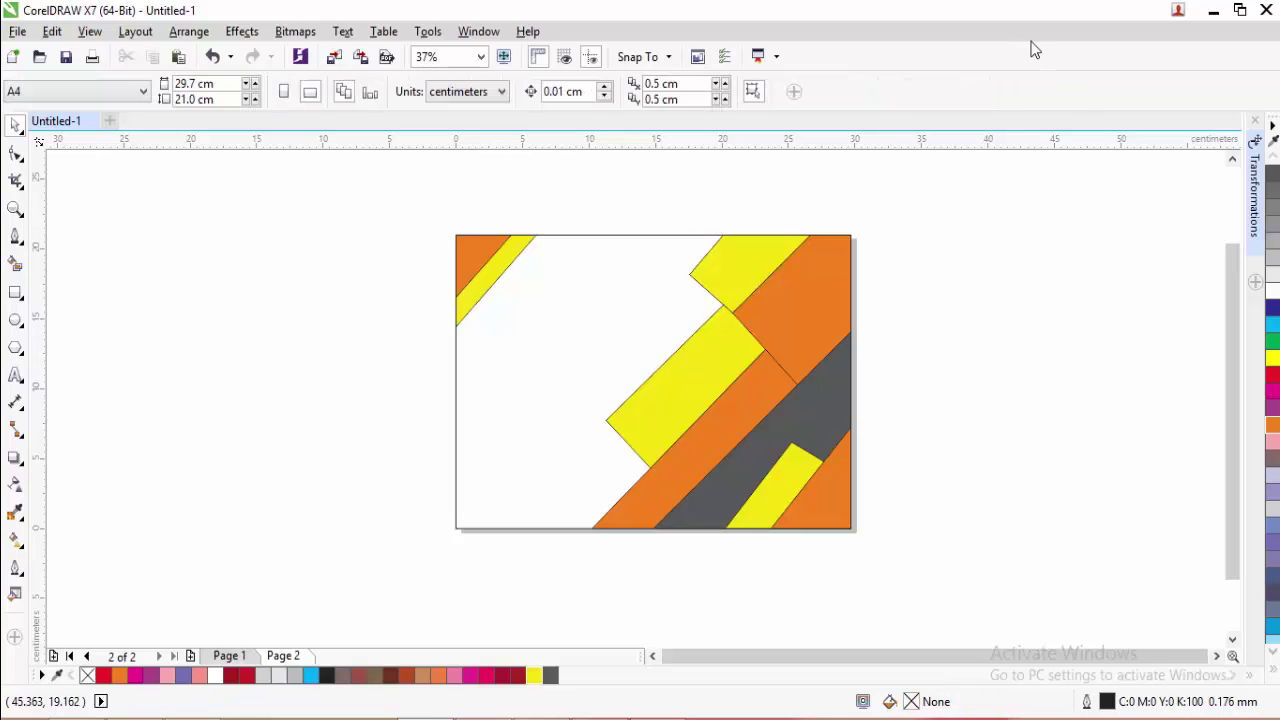
- Remove the outlines from all seven shapes along the page's right side and both shapes in the upper-left corner
left_click_drag(962, 597, 549, 205)
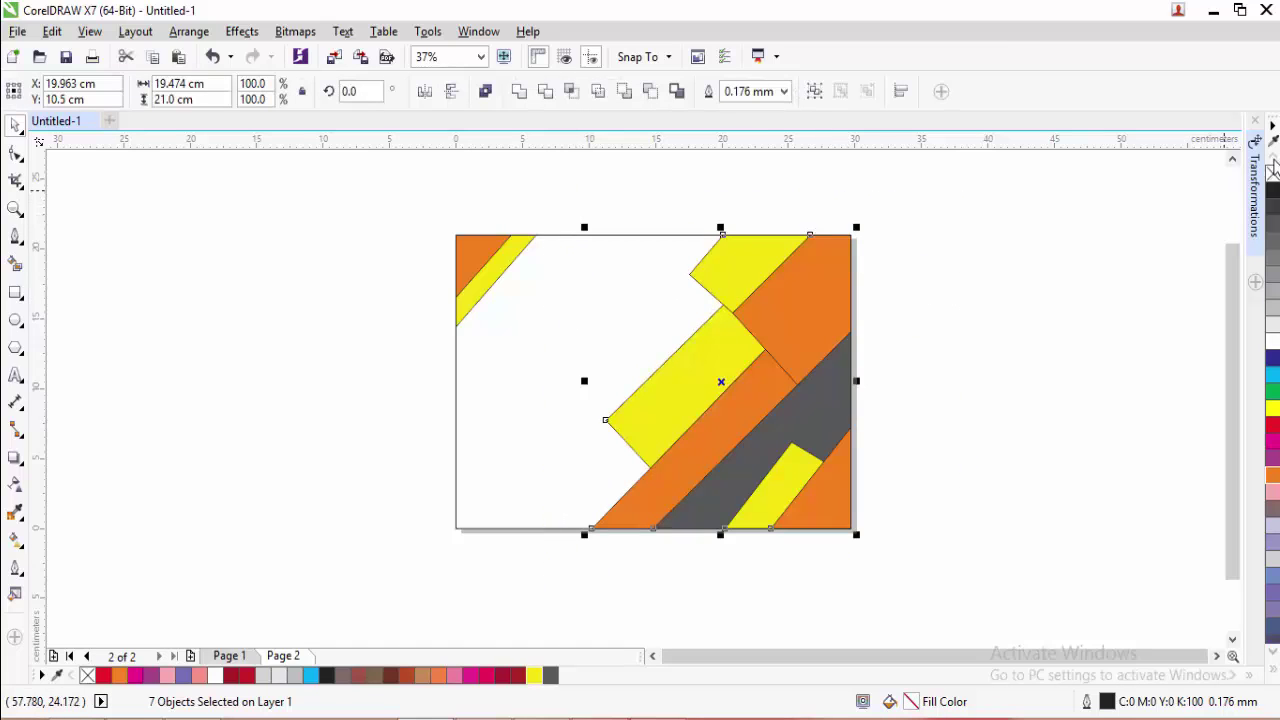
right_click(1272, 174)
left_click(1117, 277)
left_click_drag(404, 203, 537, 394)
right_click(1272, 174)
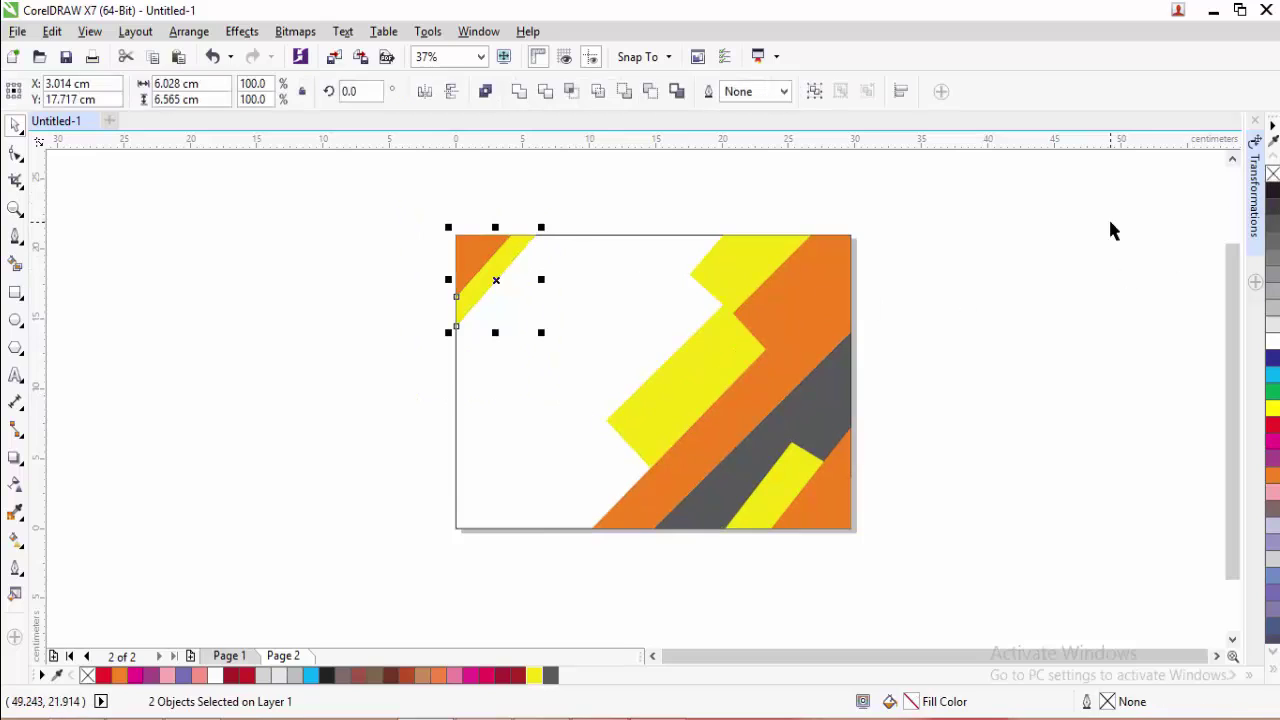
left_click(1111, 229)
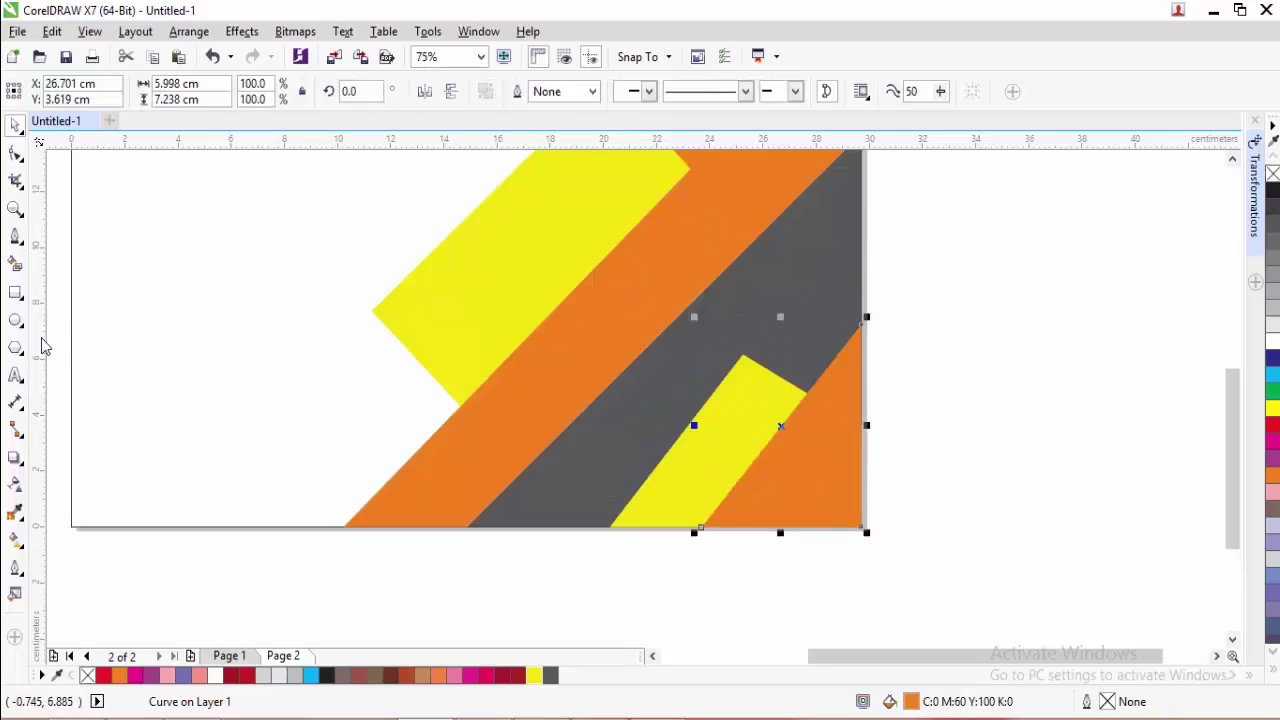
- Apply a linear fountain transparency at about 27° to the small orange triangle in the page's lower-right corner, fading it toward the upper right
left_click(15, 483)
left_click_drag(646, 543, 916, 373)
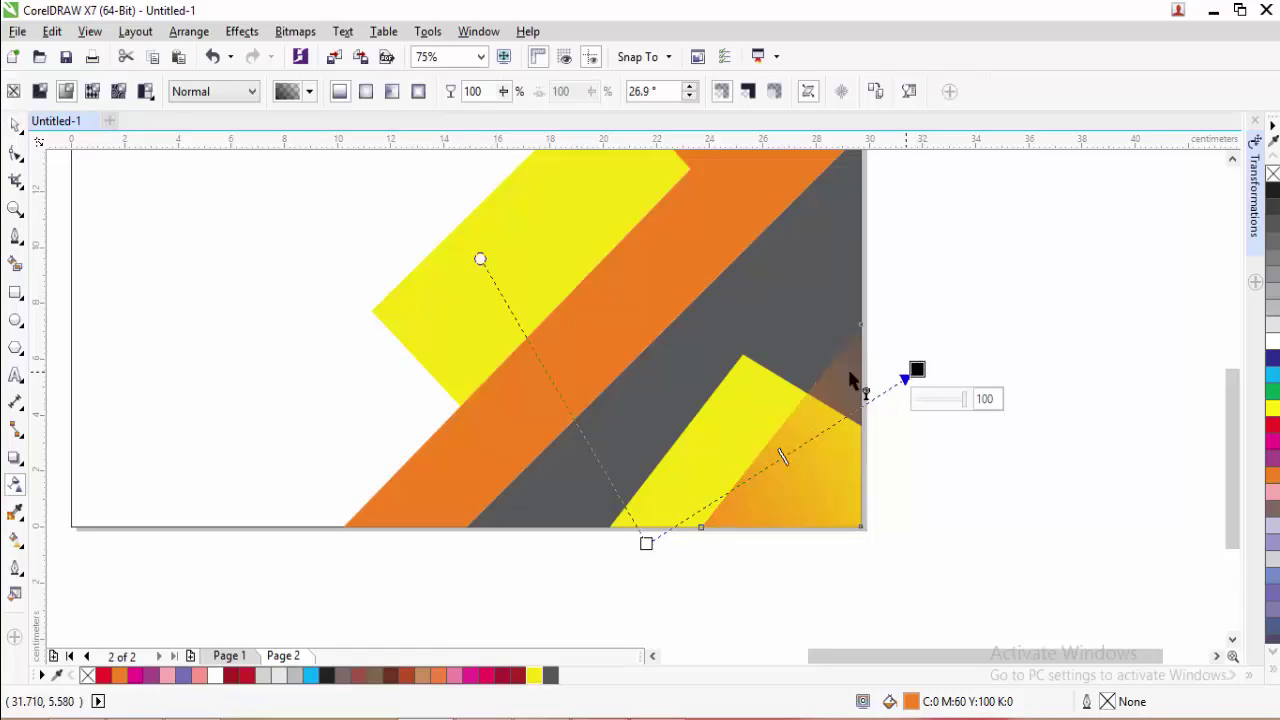
left_click(15, 125)
left_click(937, 285)
scroll(926, 297, "down", 3)
scroll(871, 292, "up", 2)
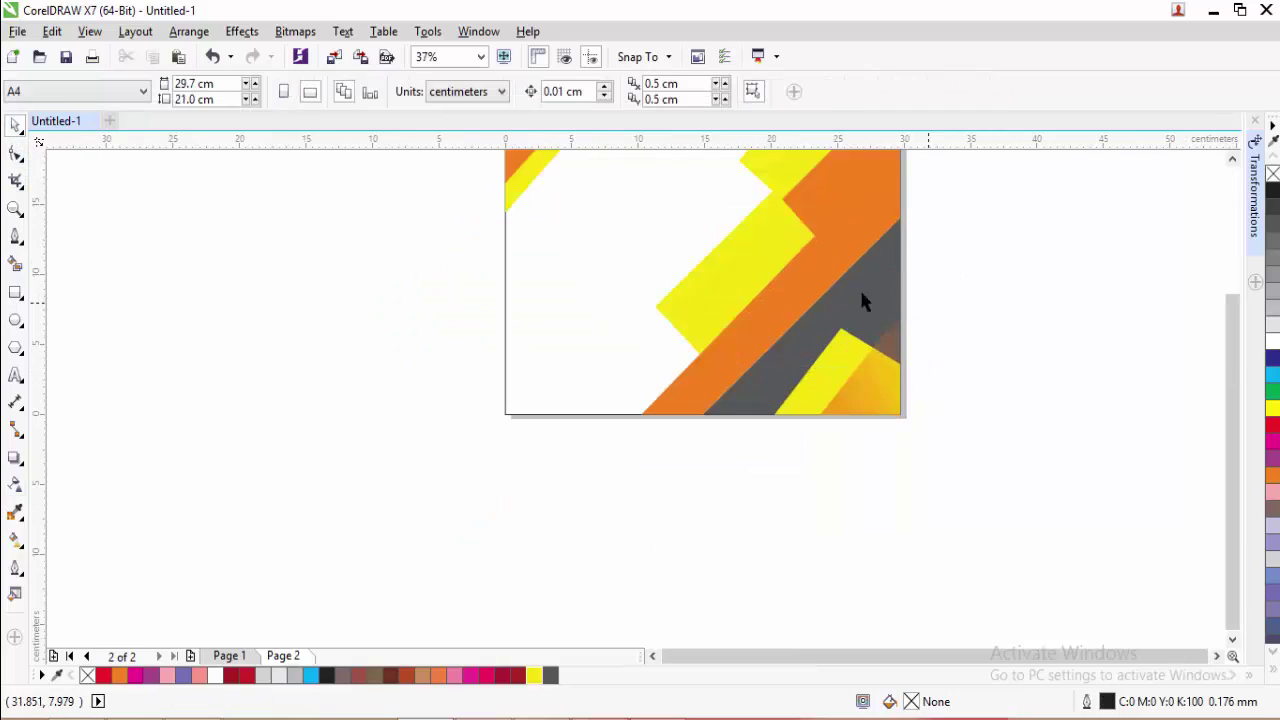
- Draw a closed triangle about 2.6 cm wide and 4.3 cm high over the upper tip of the dark gray area at the page's right edge
key("F5")
scroll(870, 180, "up", 1)
left_click(935, 364)
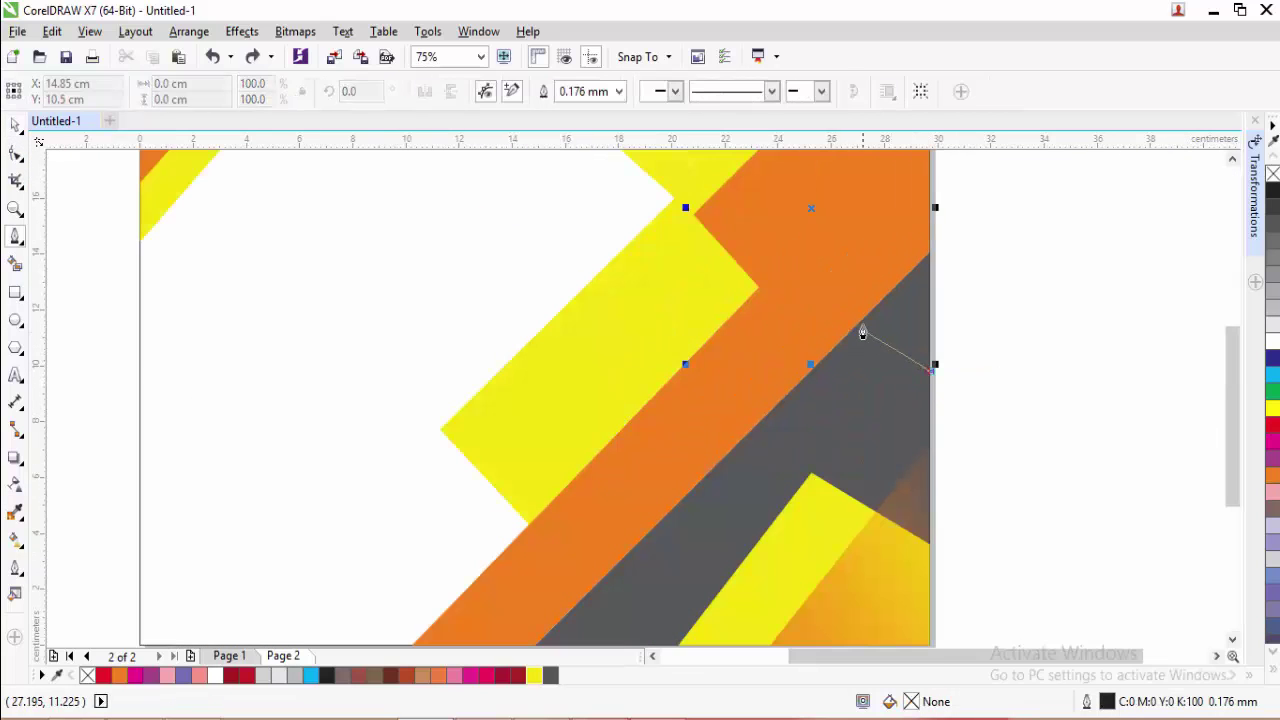
left_click(859, 321)
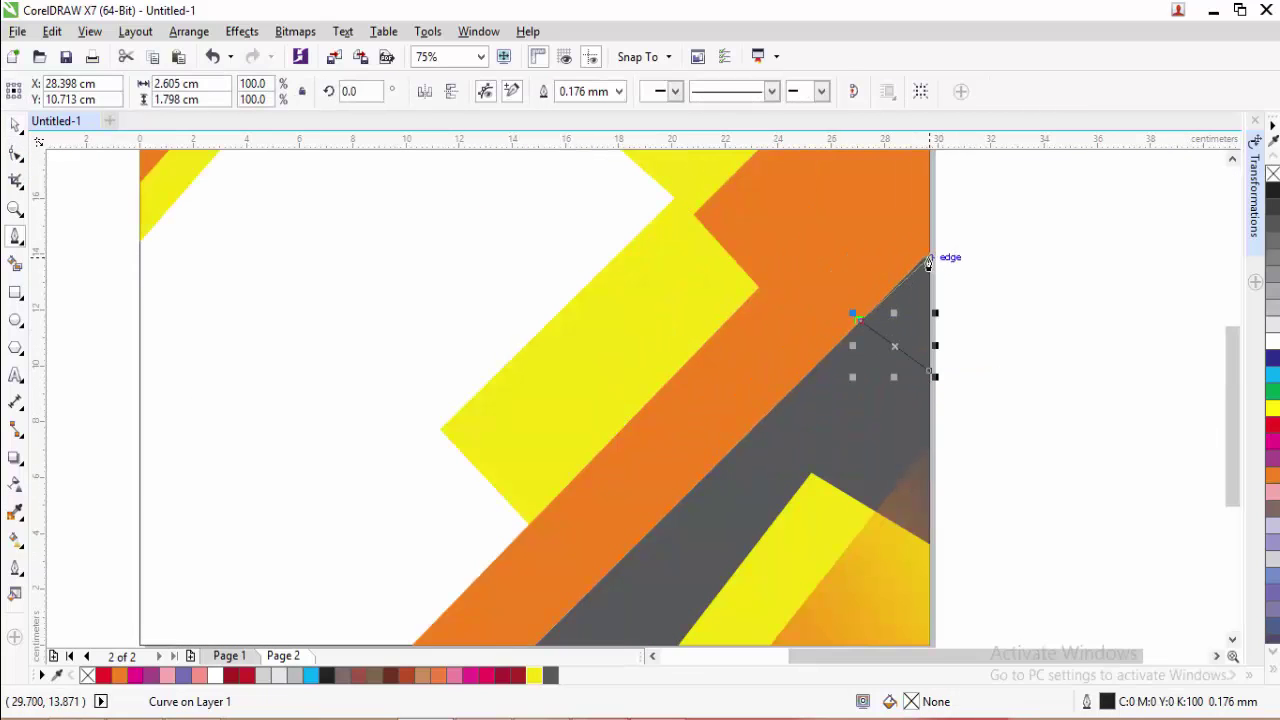
left_click(929, 252)
left_click(930, 375)
scroll(891, 380, "up", 1)
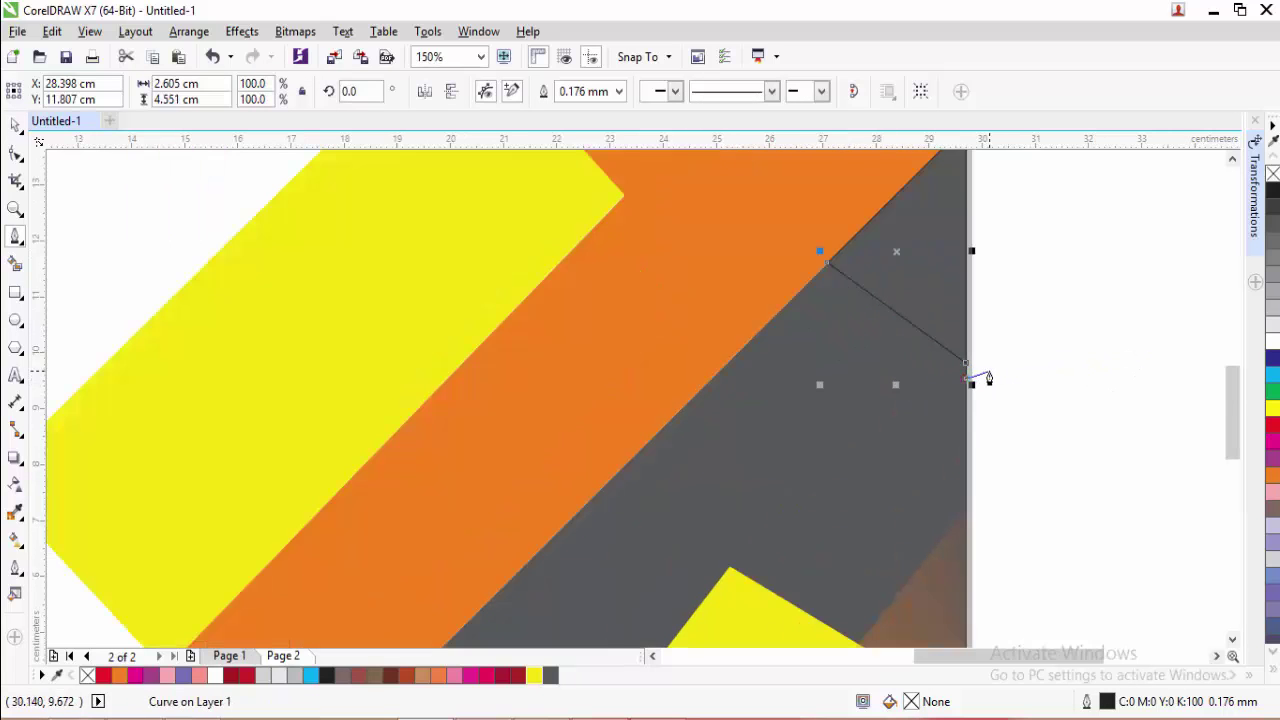
scroll(988, 375, "up", 2)
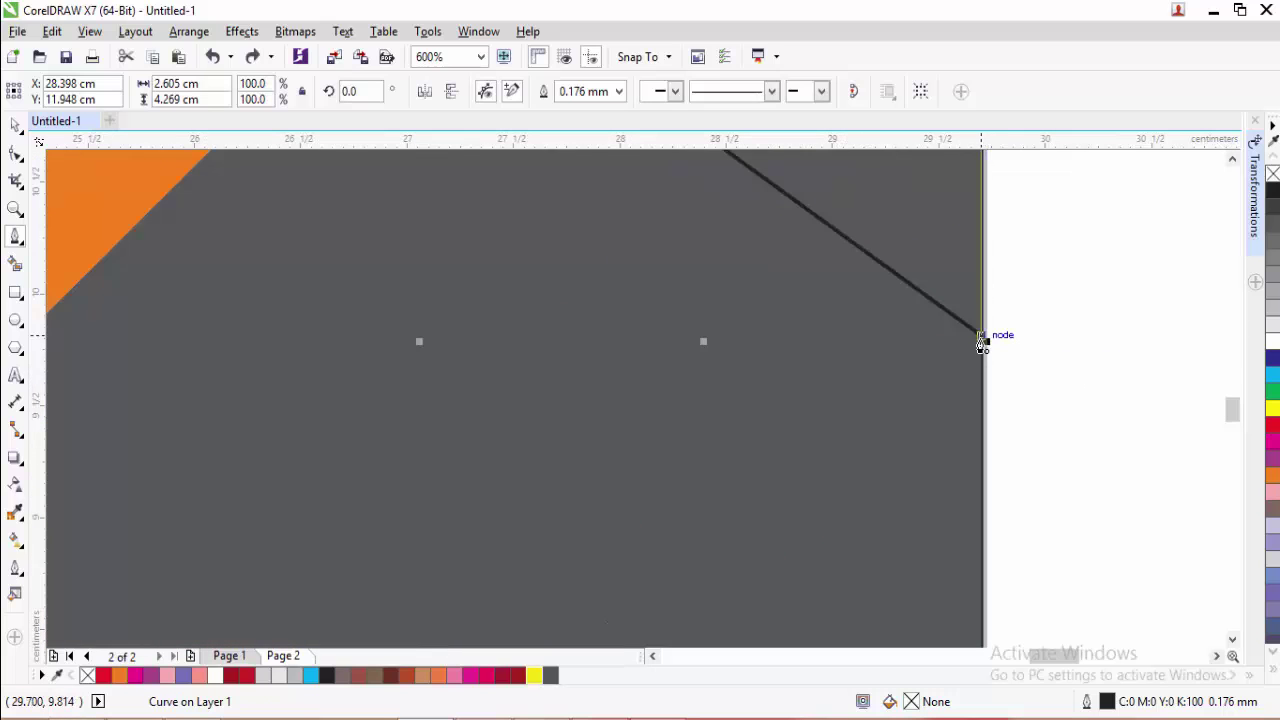
left_click(983, 340)
- Give the new triangle at the page's right edge a brownish gray C:0 M:20 Y:20 K:60 fill and an outline of the same color
scroll(1003, 362, "down", 2)
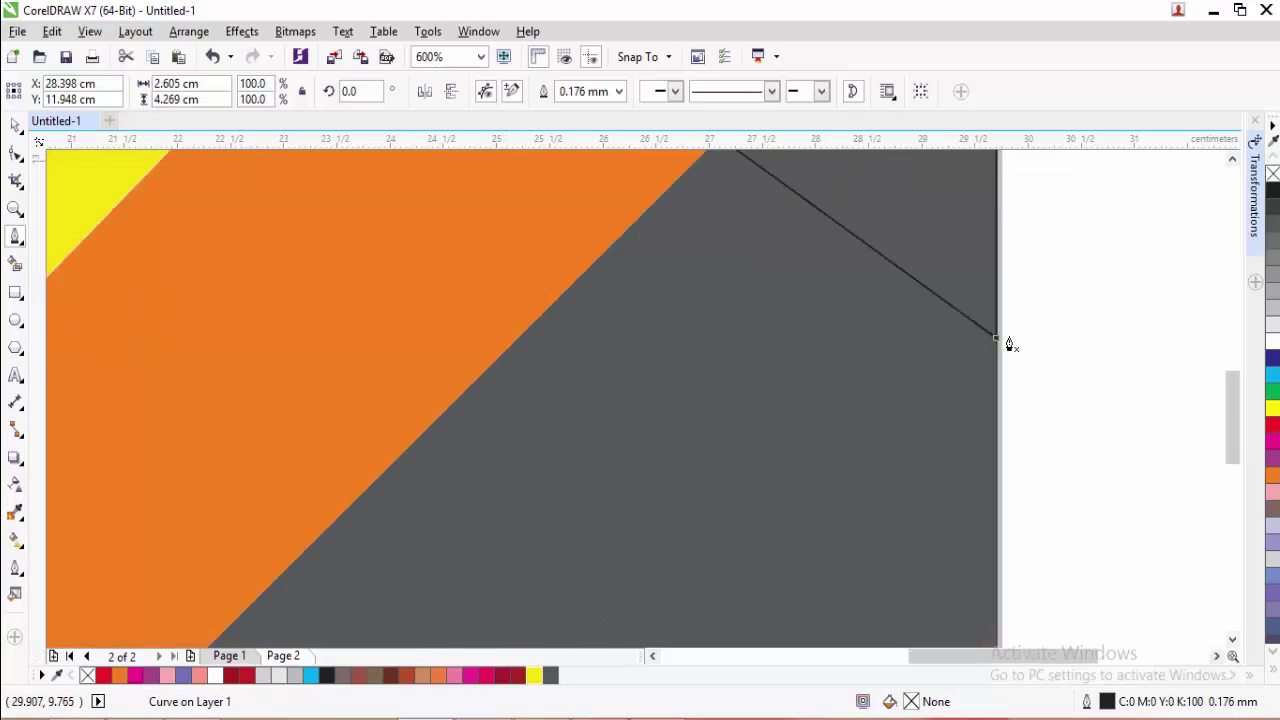
scroll(1231, 400, "up", 3)
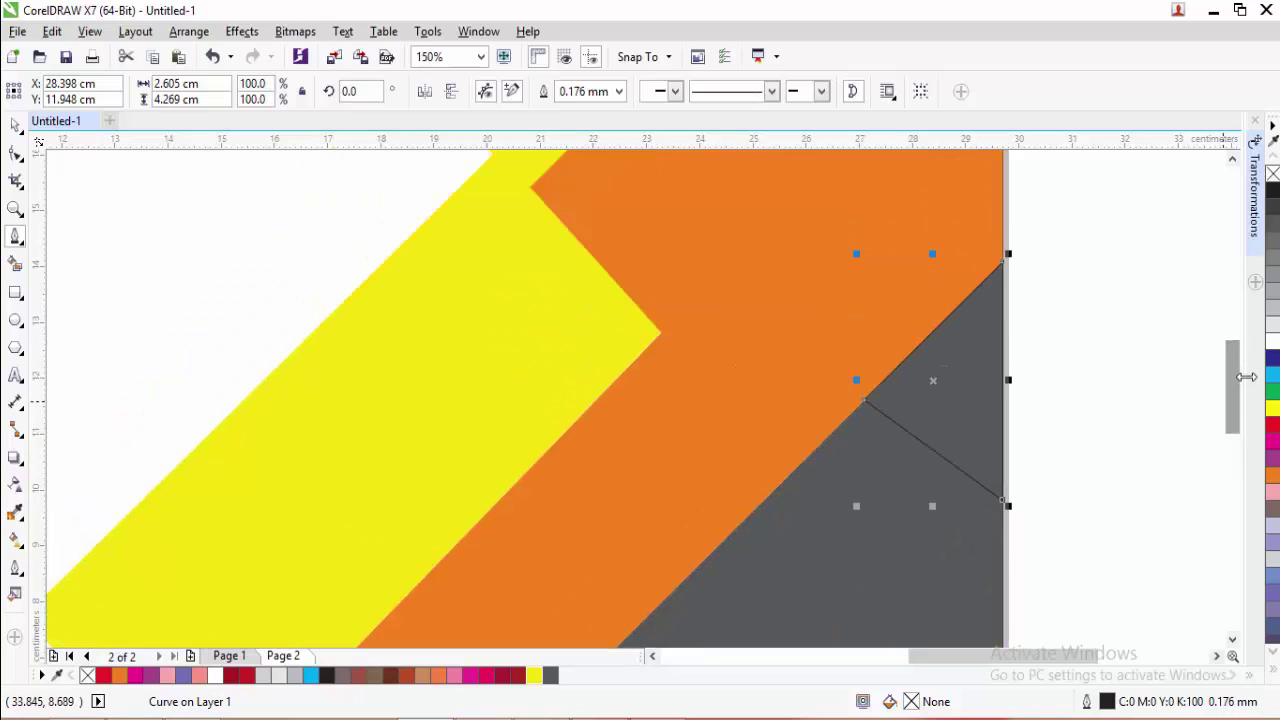
left_click(1274, 510)
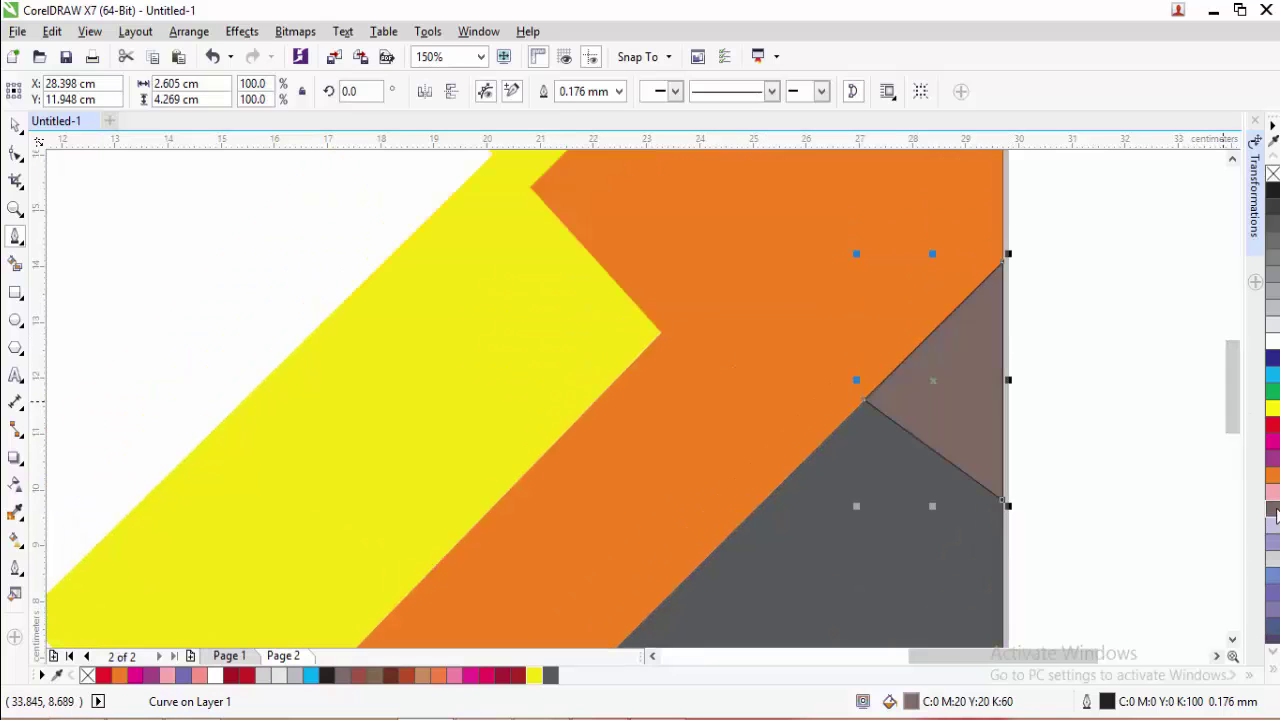
right_click(1274, 508)
scroll(890, 480, "down", 1)
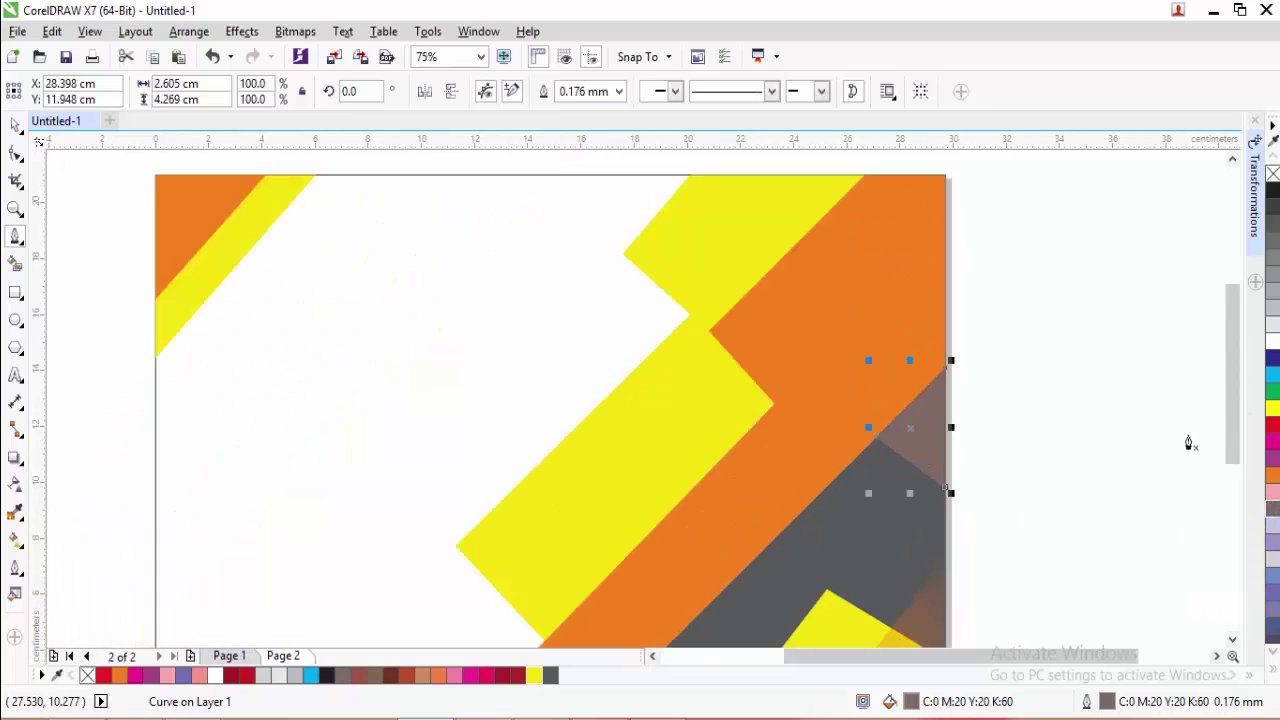
scroll(1228, 395, "down", 3)
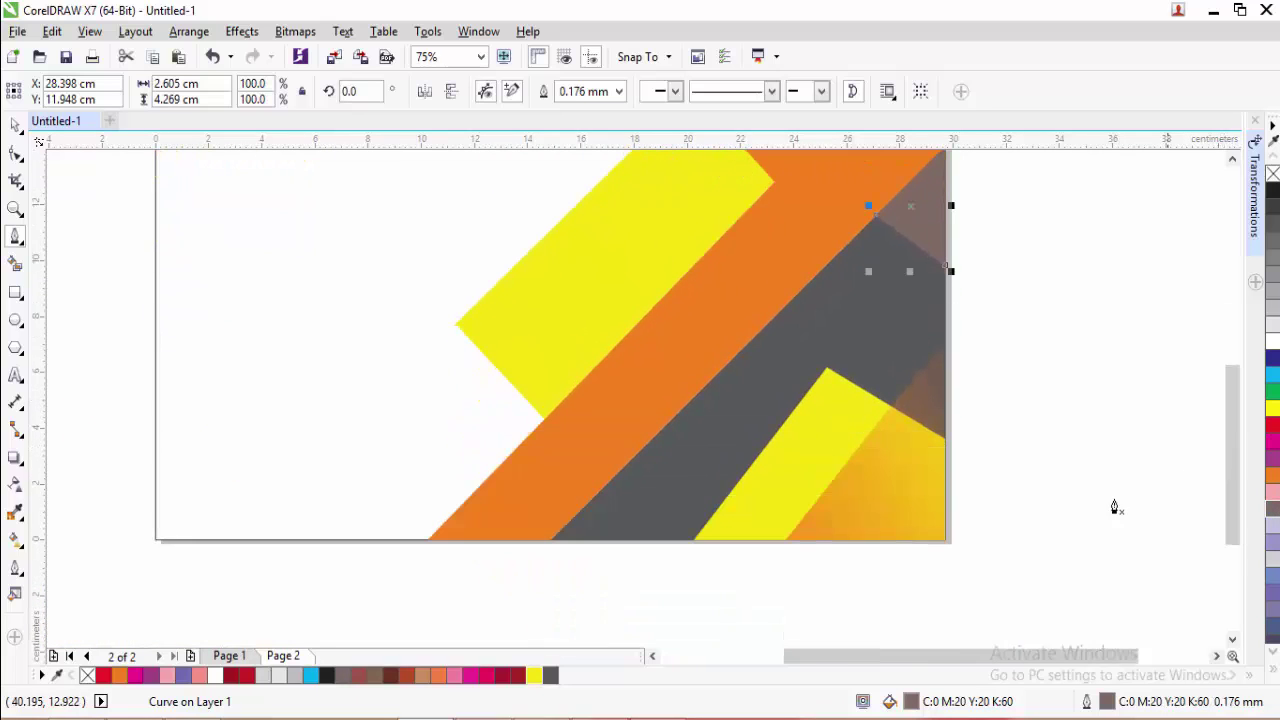
key("Escape")
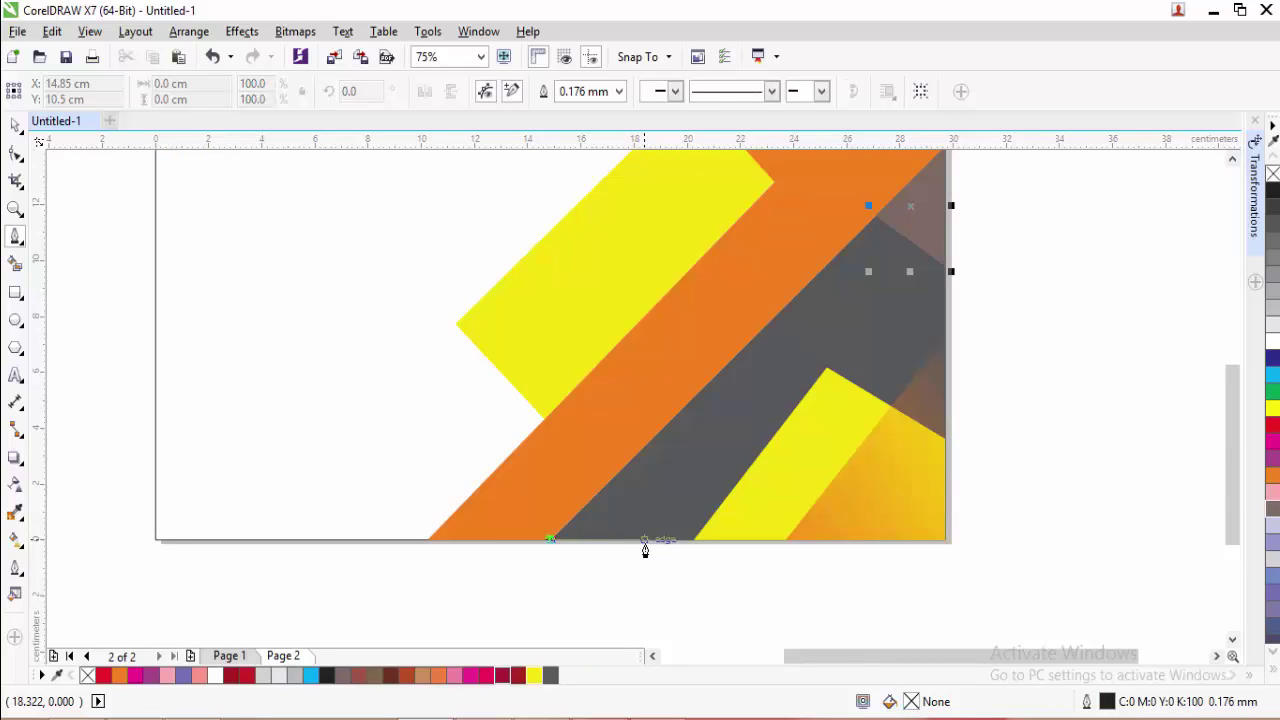
- Draw a closed triangle about 3.8 cm wide and 1.9 cm high over the dark gray area's lower-left tip at the page's bottom edge
left_click(649, 541)
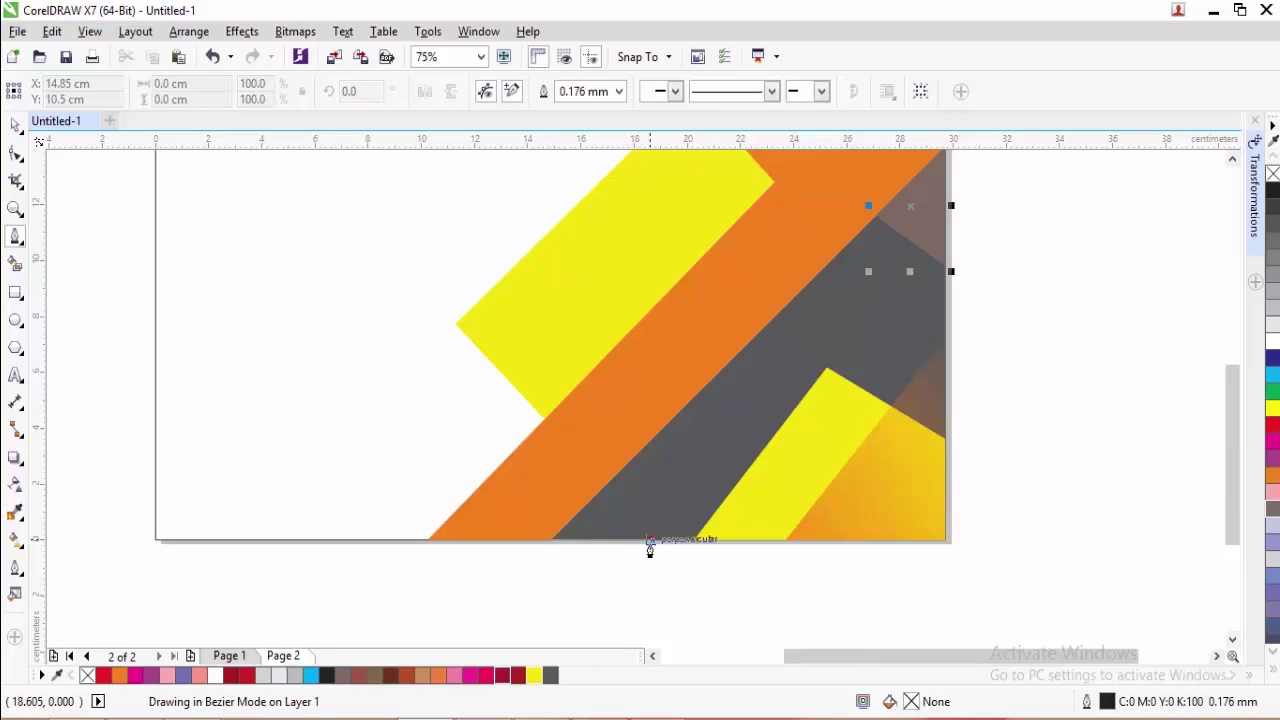
left_click(607, 492)
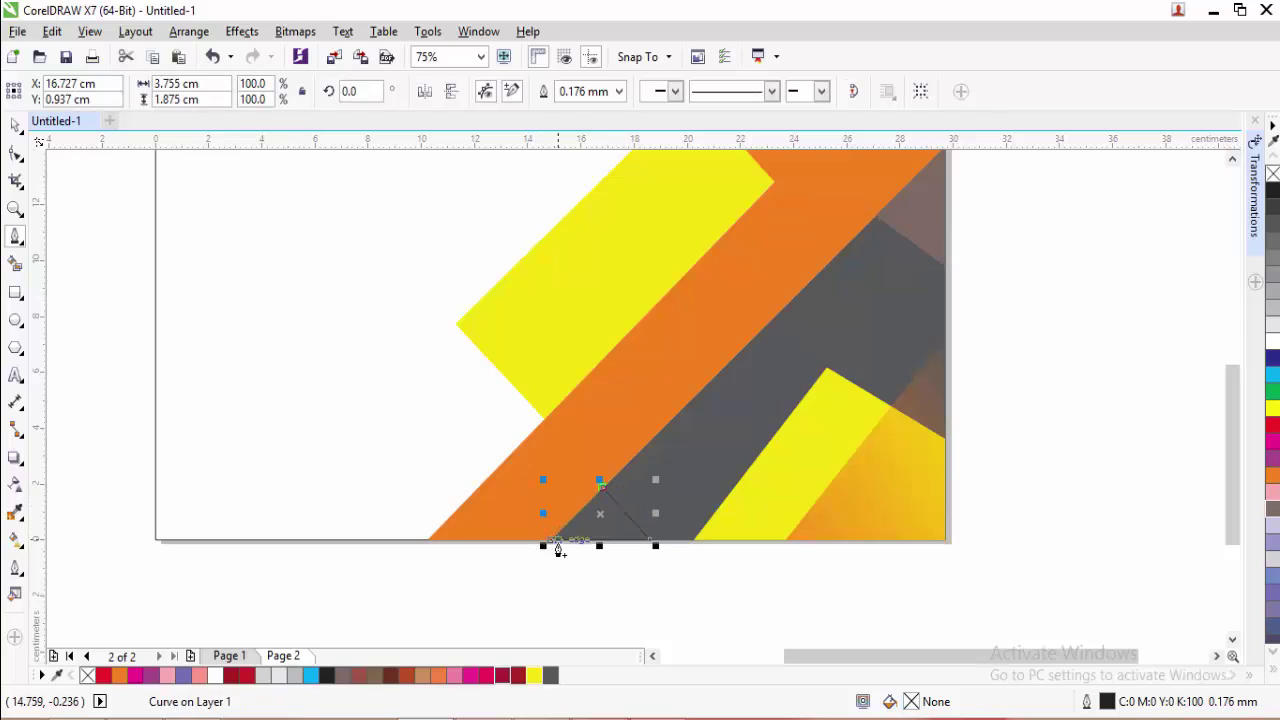
left_click(552, 546)
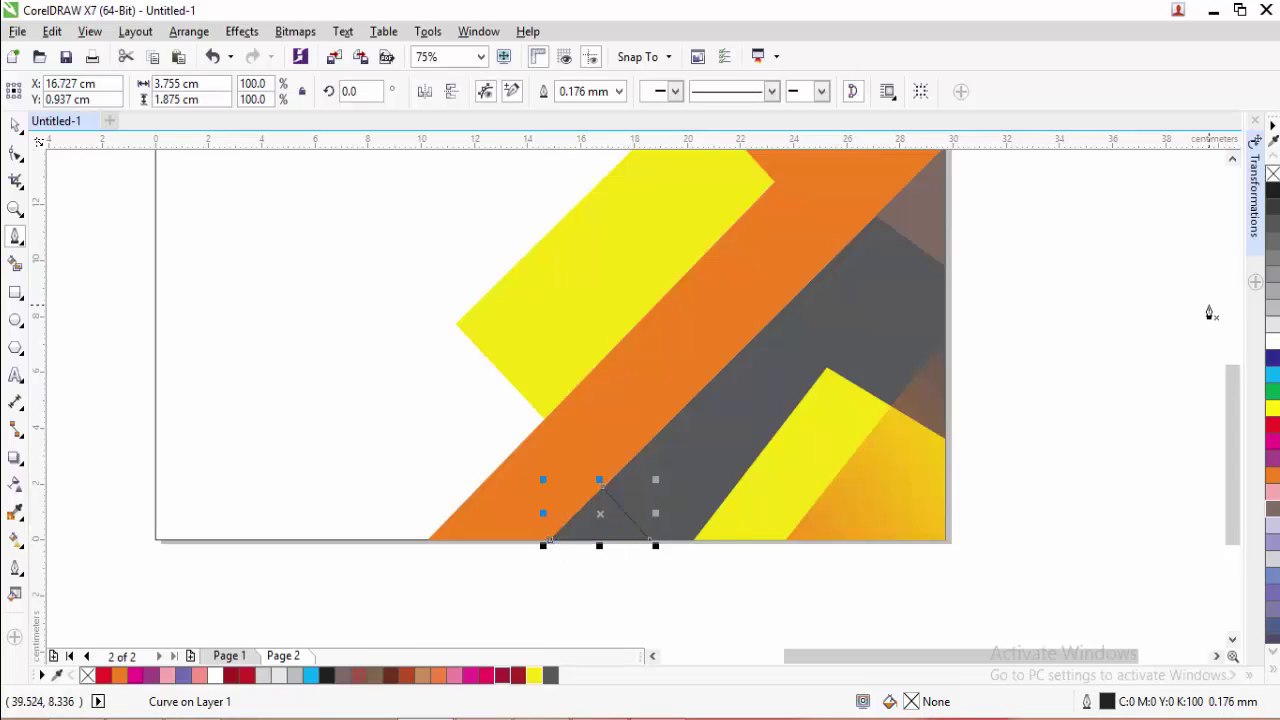
- Fill the new triangle at the page's bottom edge with gray C:0 M:0 Y:0 K:70 and give its outline the same color
left_click(1274, 220)
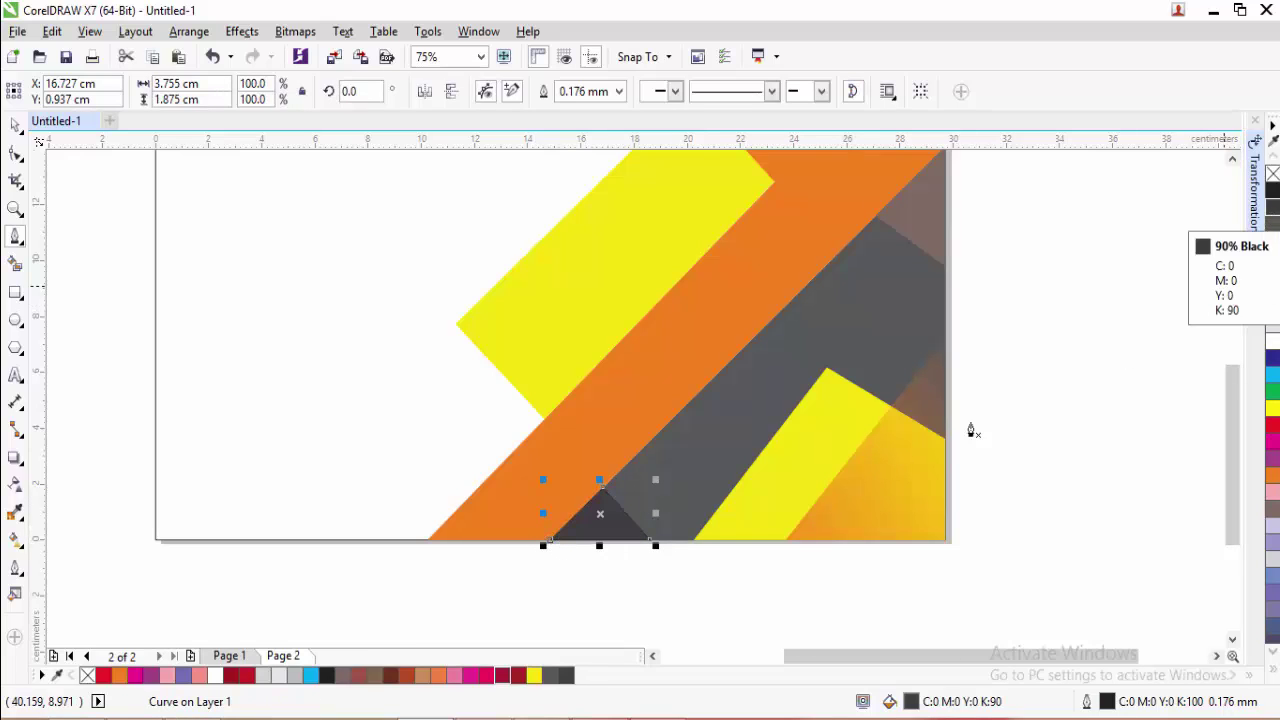
left_click(1273, 240)
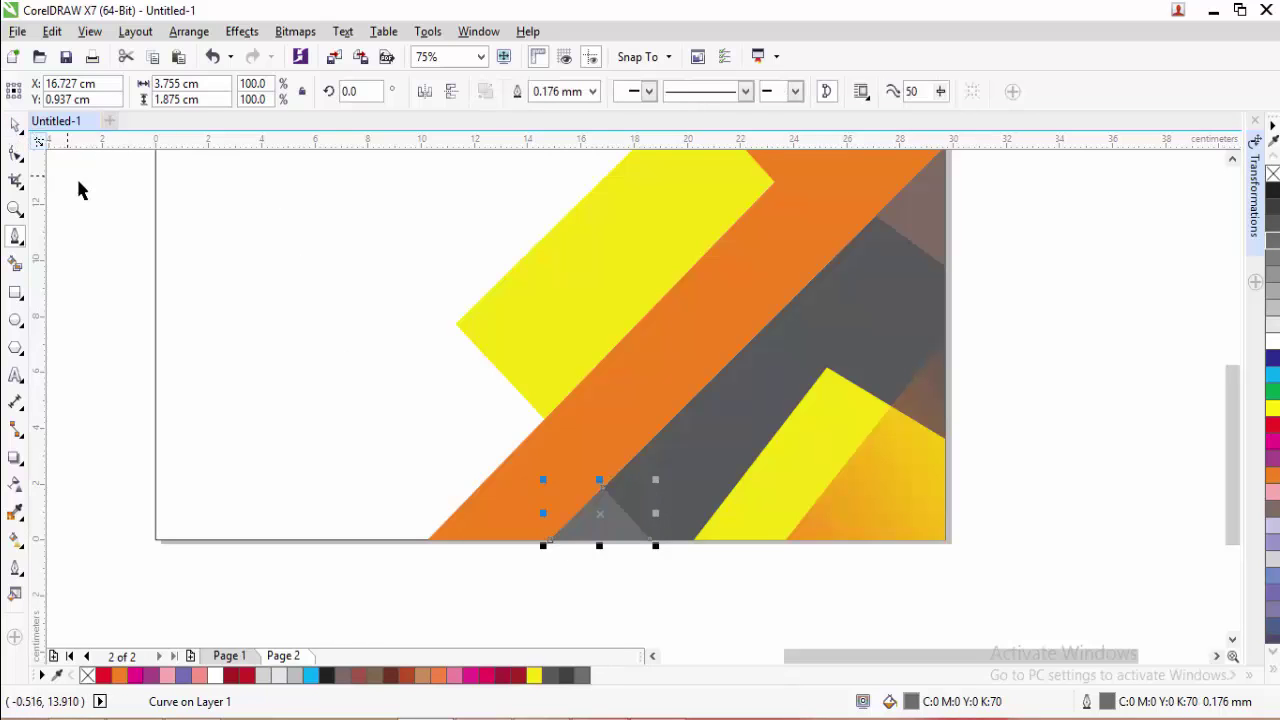
key("space")
left_click(434, 503)
scroll(666, 471, "down", 1)
scroll(671, 480, "up", 1)
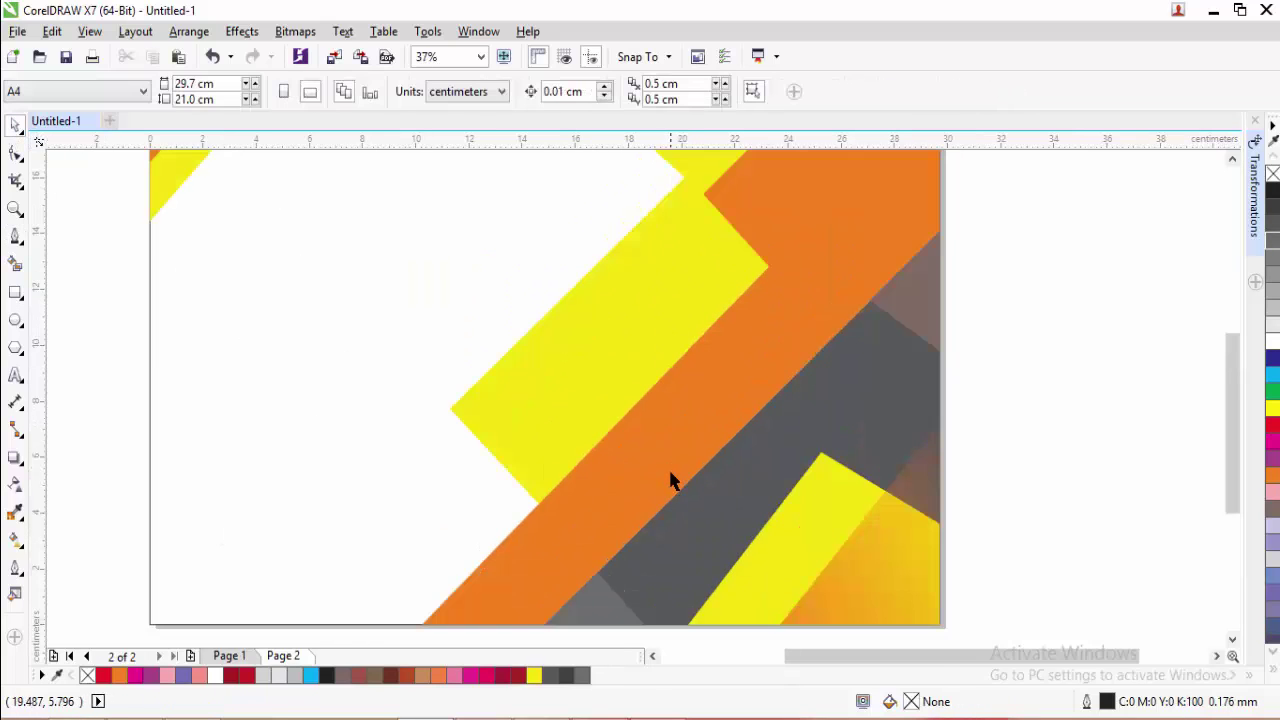
- Draw a closed four-sided shape about 6.6 cm wide and 4.3 cm high over the lower end of the orange diagonal band
key("space")
left_click(544, 624)
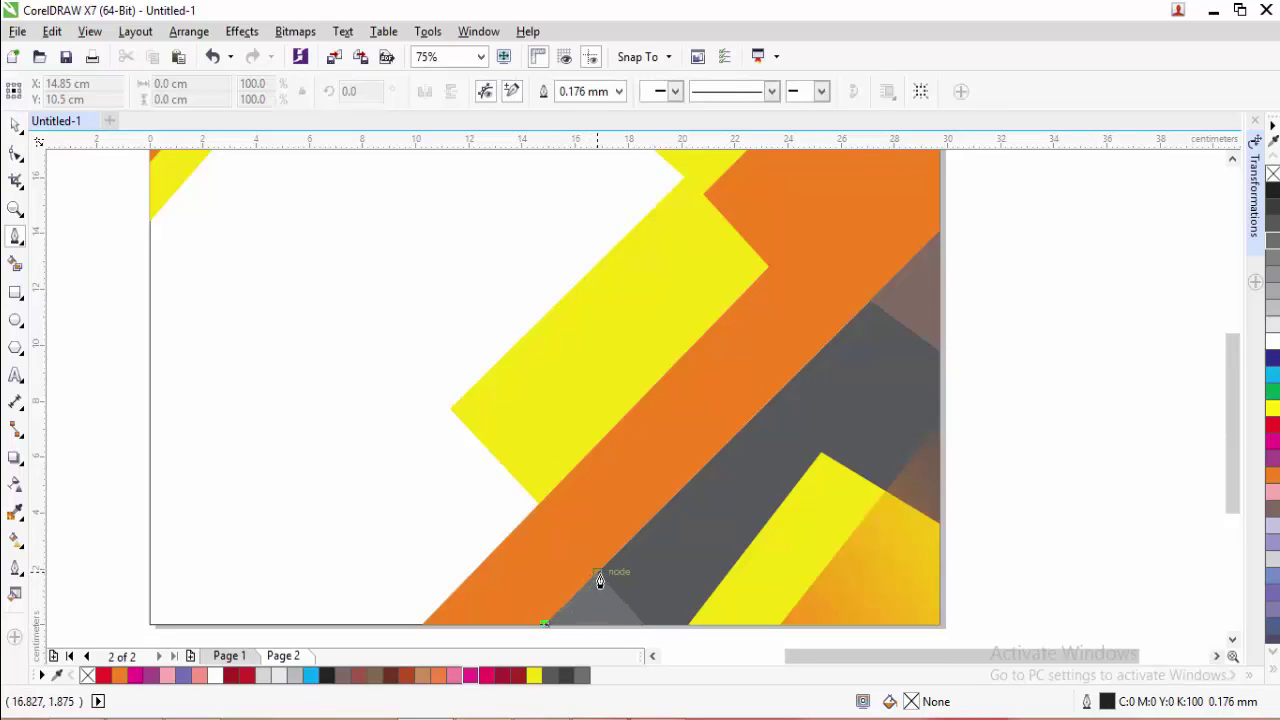
left_click(599, 572)
left_click(538, 507)
left_click(421, 624)
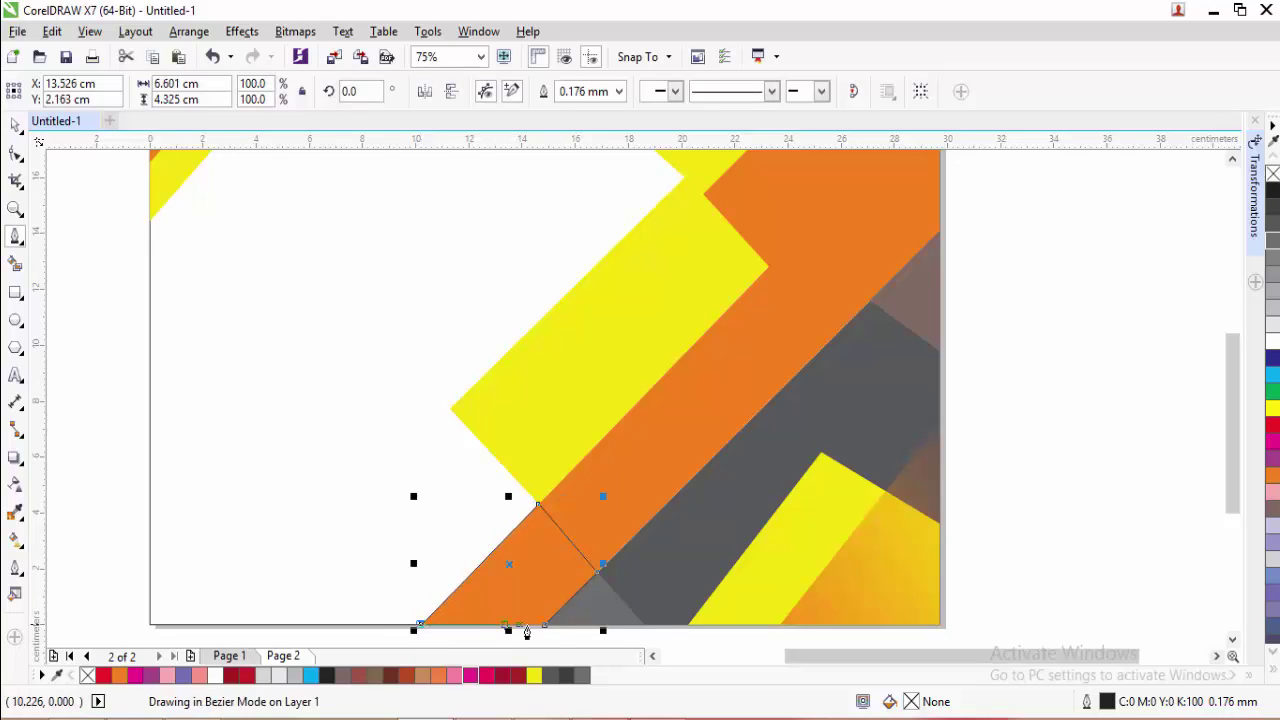
left_click(545, 628)
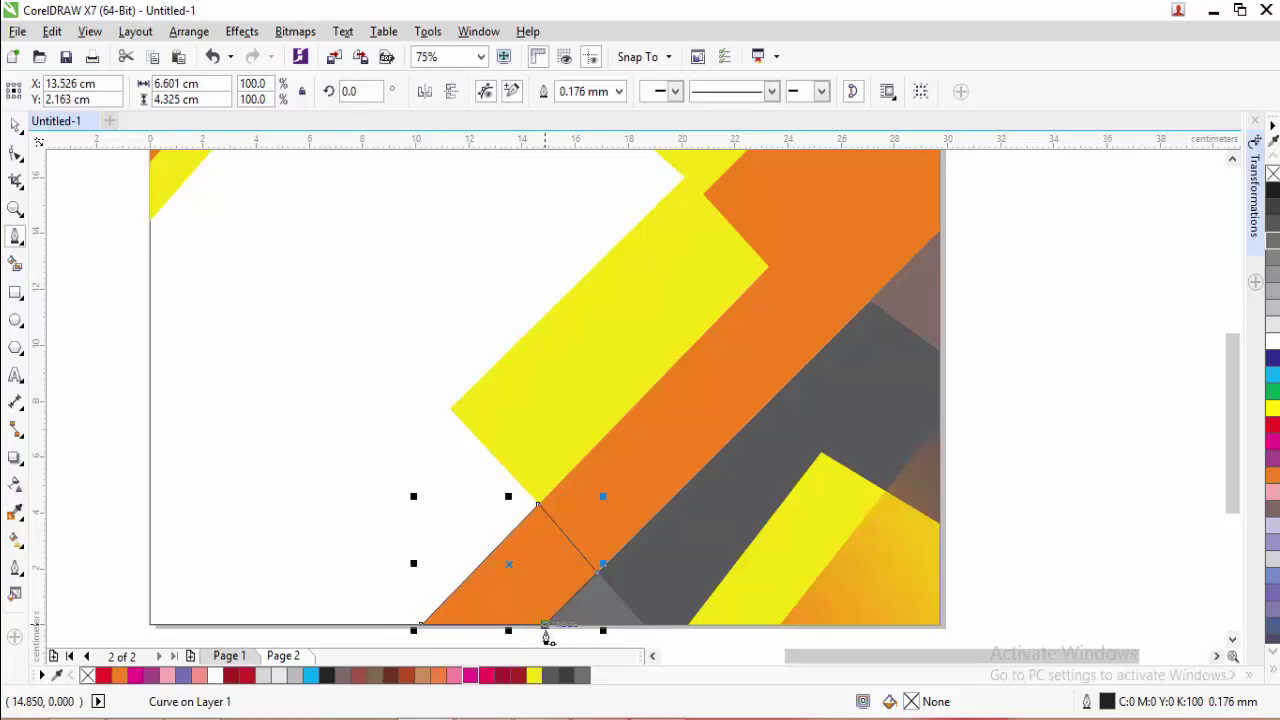
- Fill the new four-sided shape with pale yellow C:3 M:0 Y:70 K:0 and remove its outline
left_click_drag(1273, 408, 1217, 428)
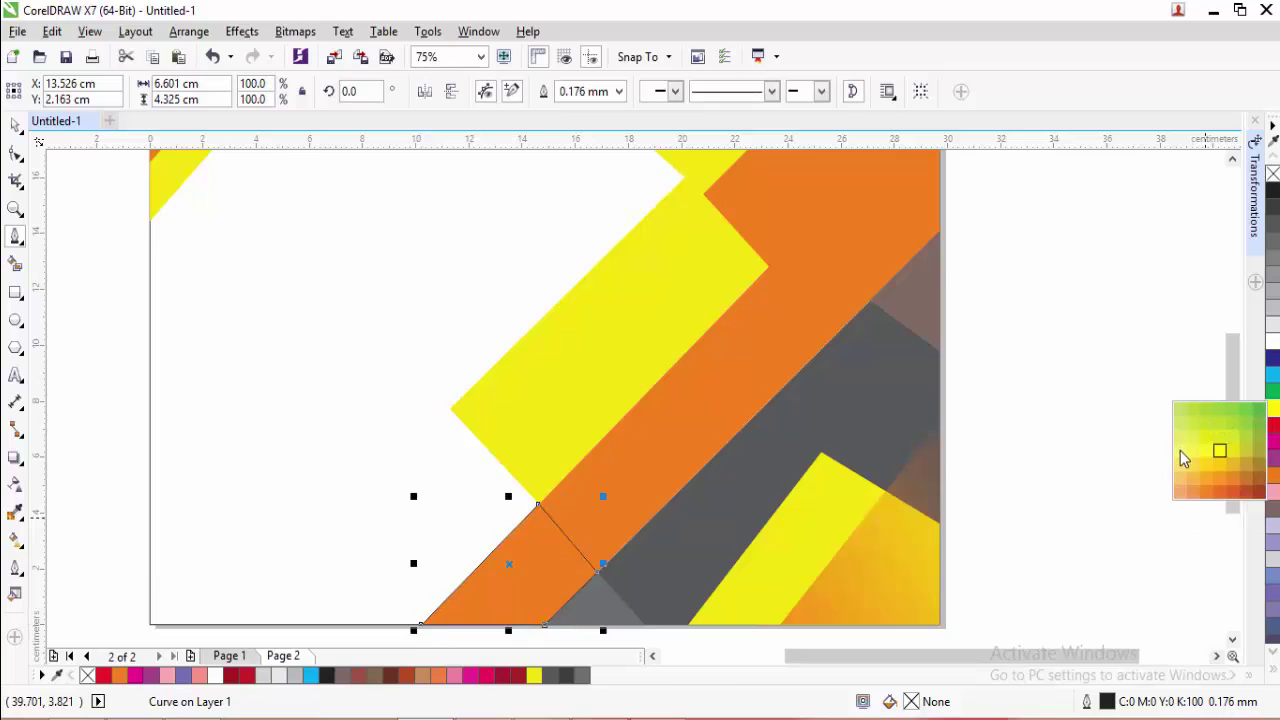
left_click(1183, 458)
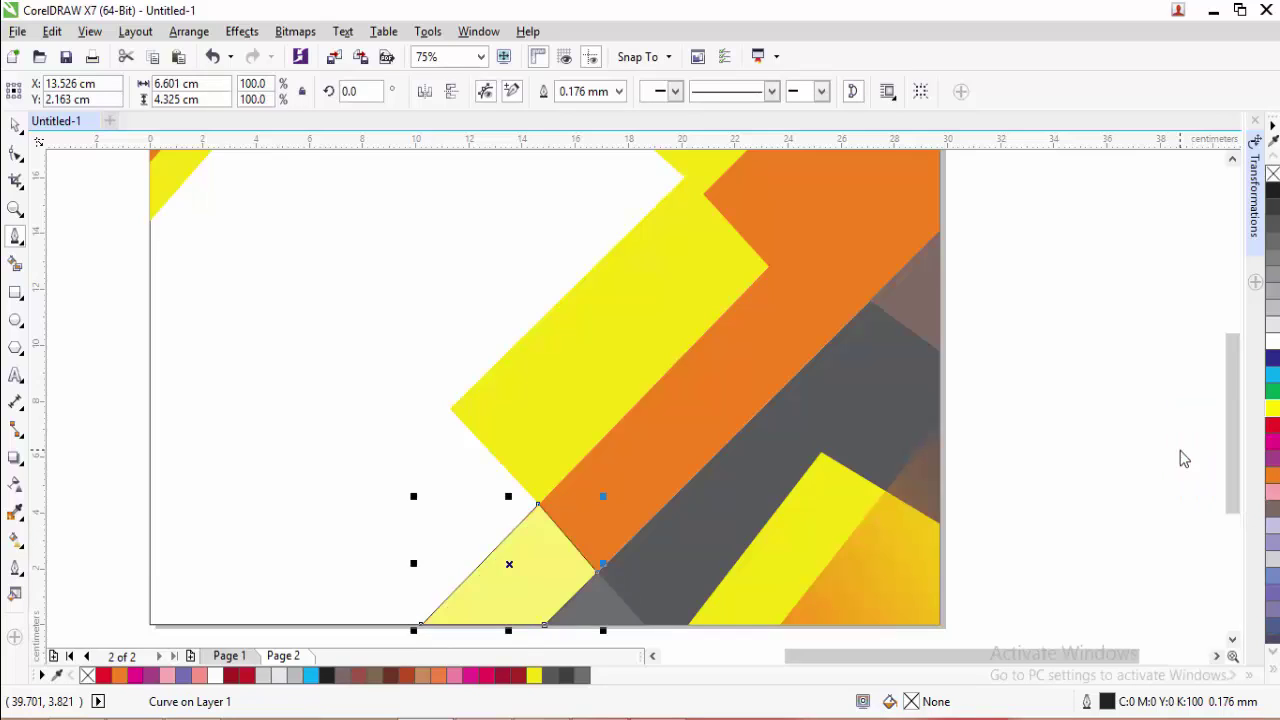
right_click(1273, 174)
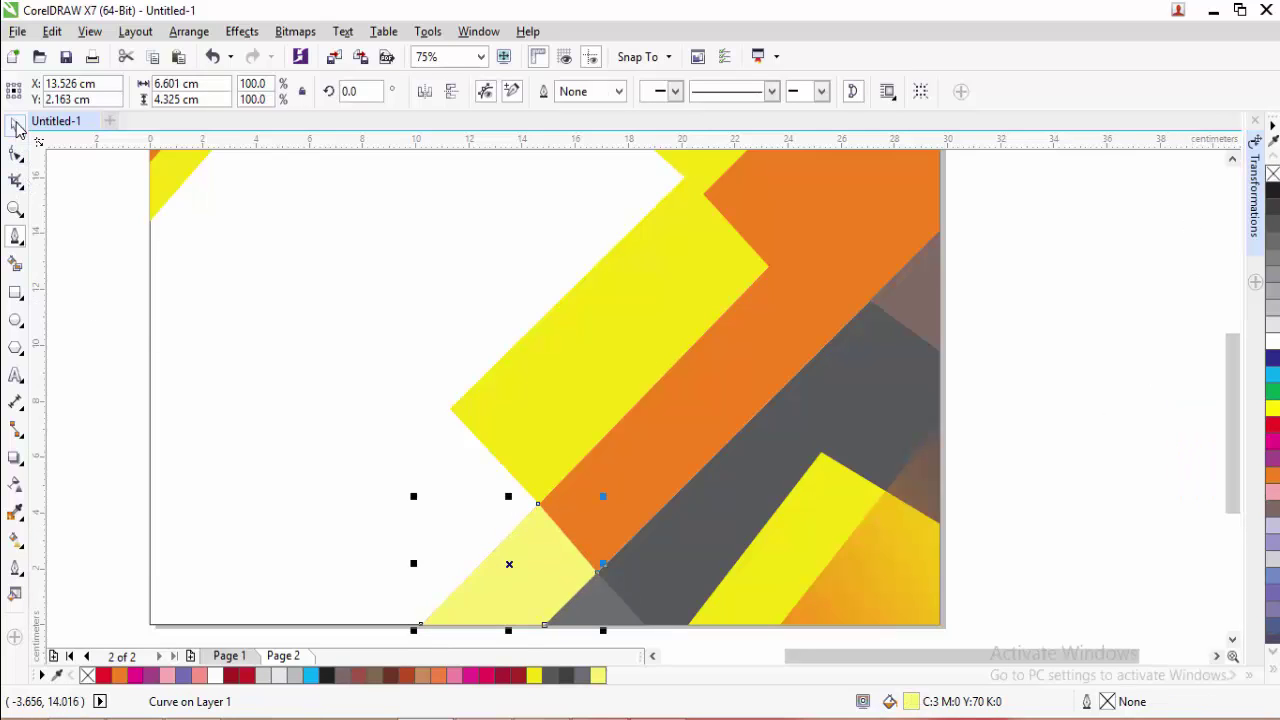
left_click(15, 125)
left_click(183, 363)
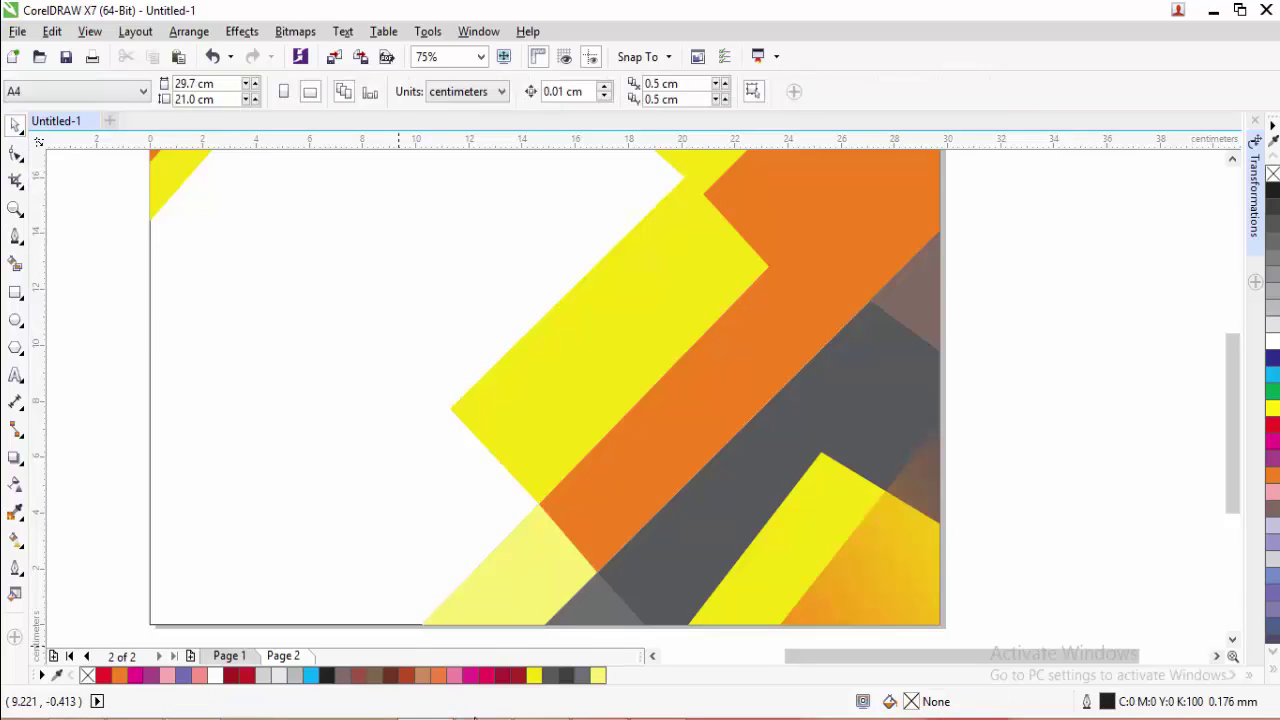
- Change the fill of the orange shape in the page's upper-right corner to a fountain fill
key("shift+F4")
left_click(806, 330)
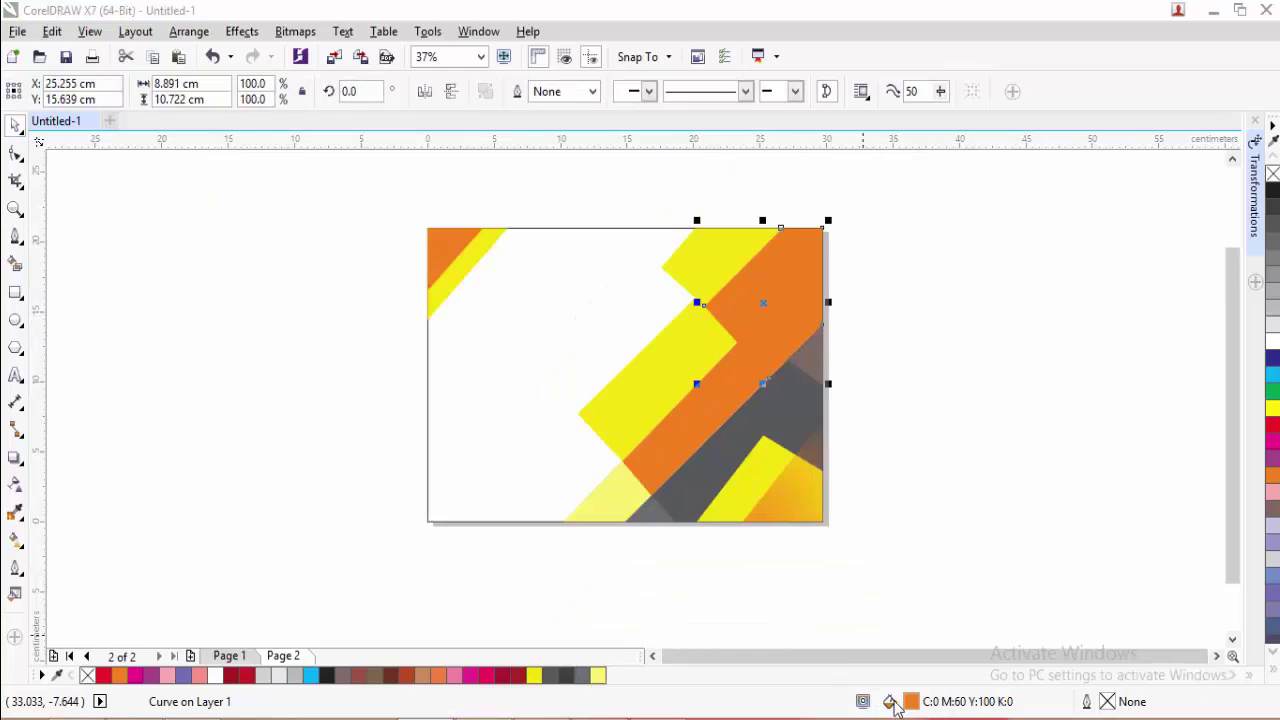
double_click(890, 702)
left_click(345, 228)
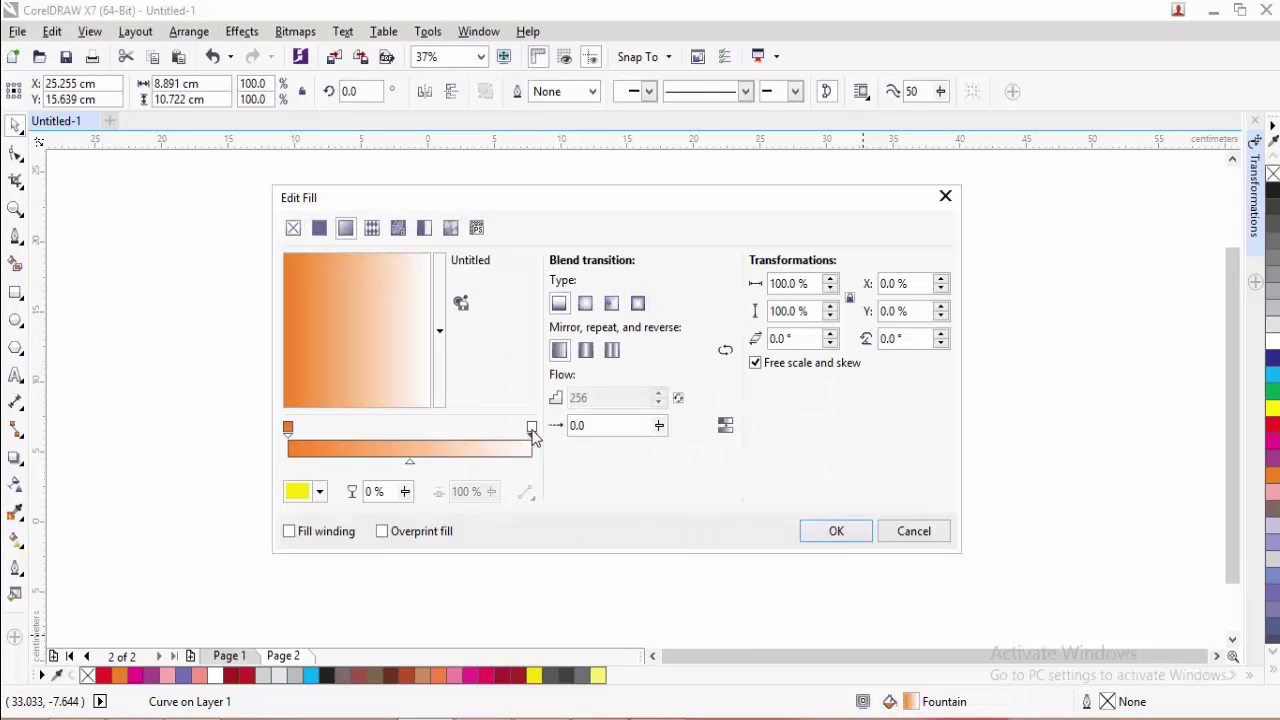
- Set the end color of the upper-right shape's linear fountain fill to yellow and apply the orange-to-yellow gradient
left_click(289, 430)
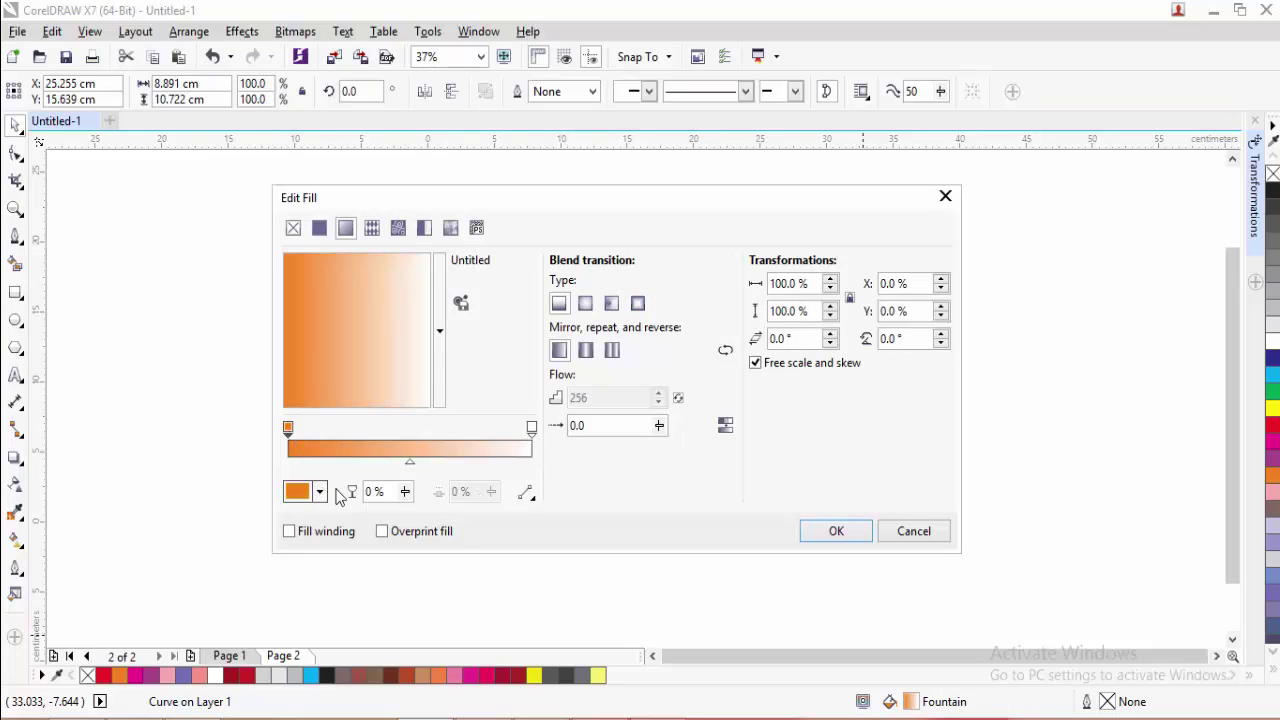
left_click(532, 428)
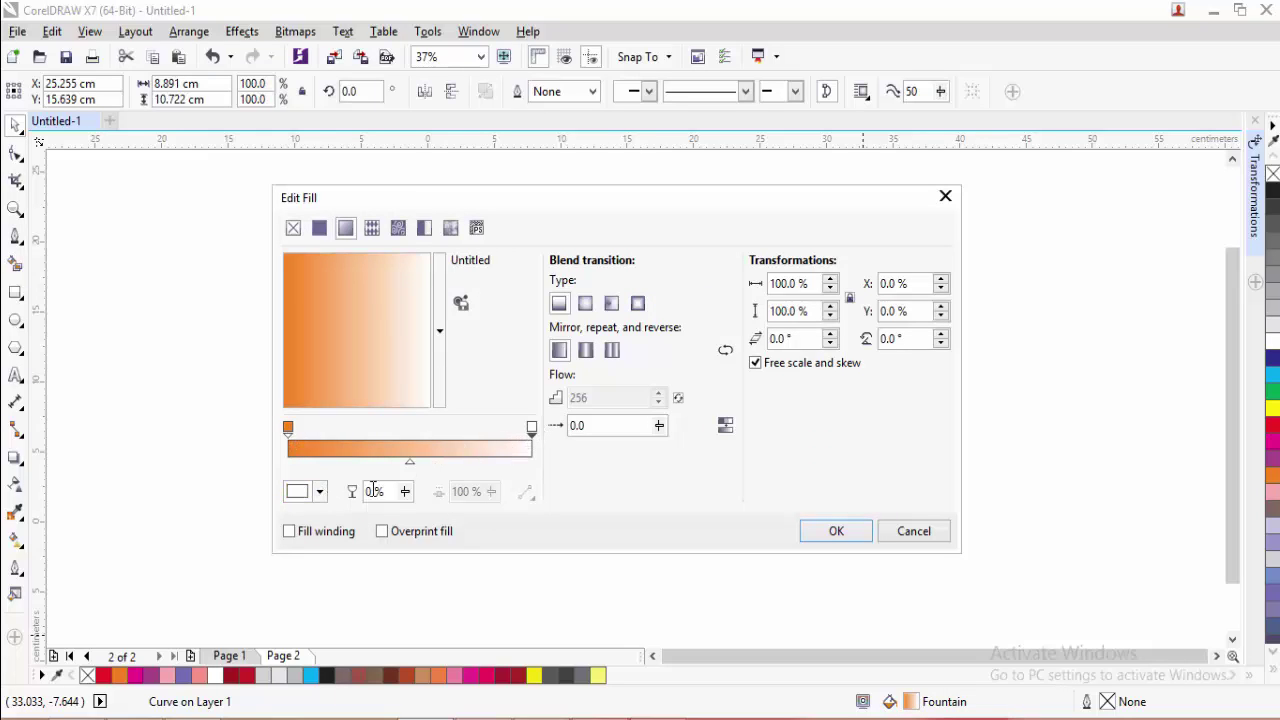
left_click(319, 491)
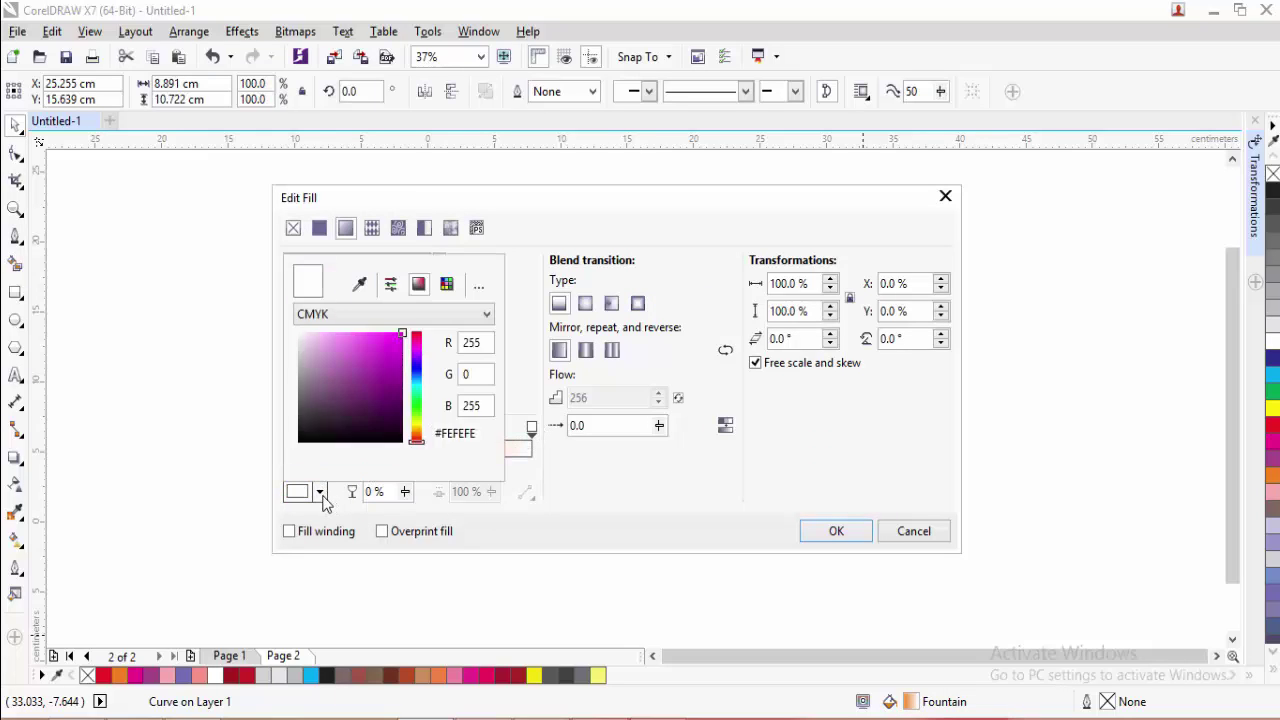
left_click(415, 424)
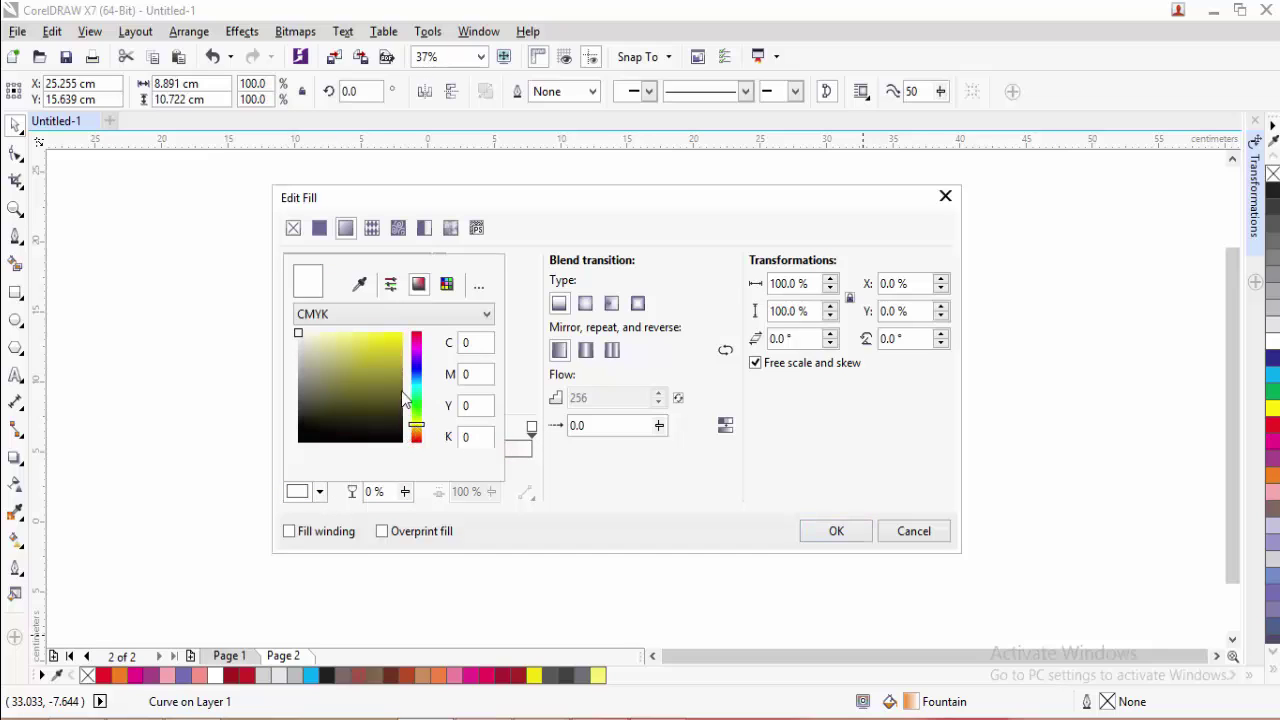
left_click_drag(398, 345, 371, 343)
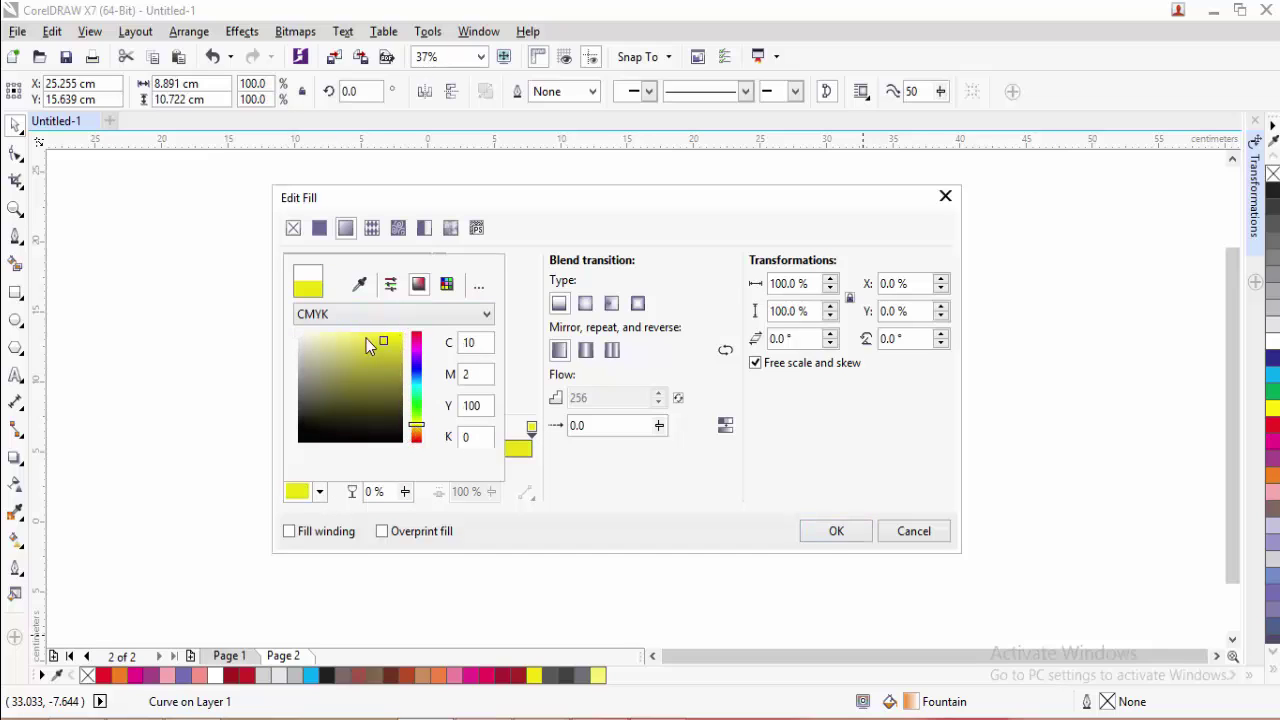
left_click(822, 540)
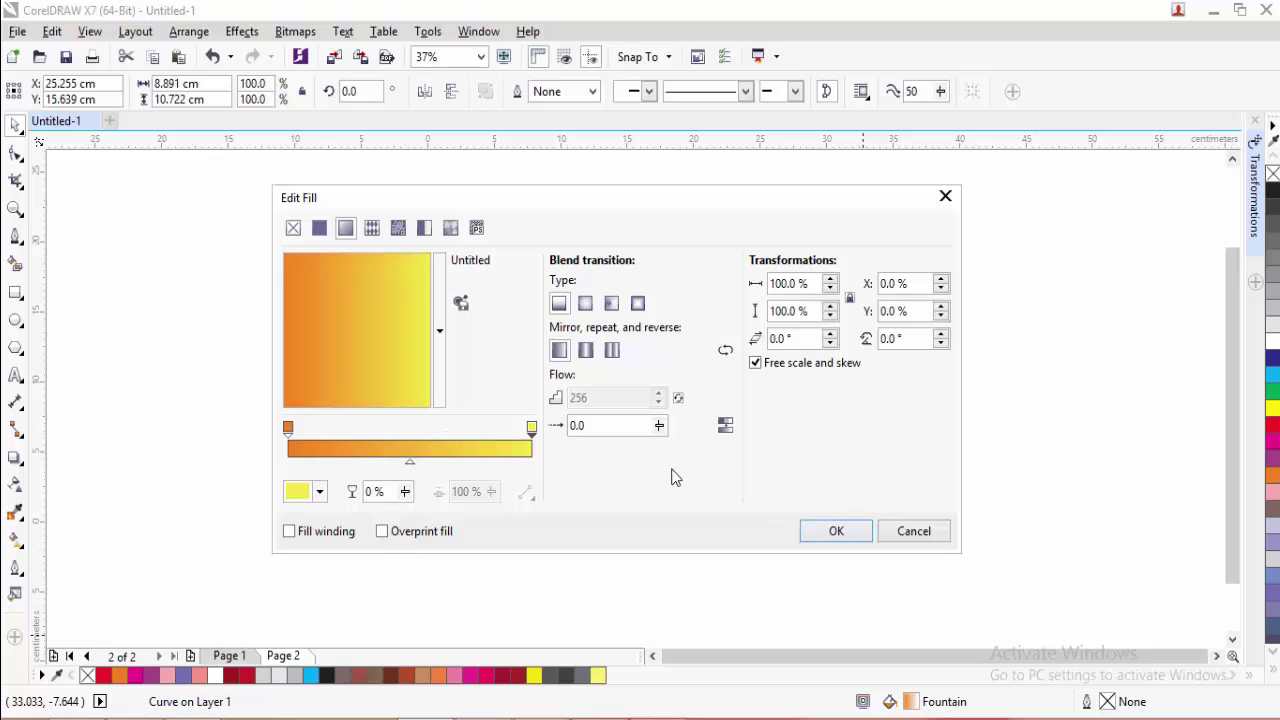
left_click(835, 531)
left_click(877, 474)
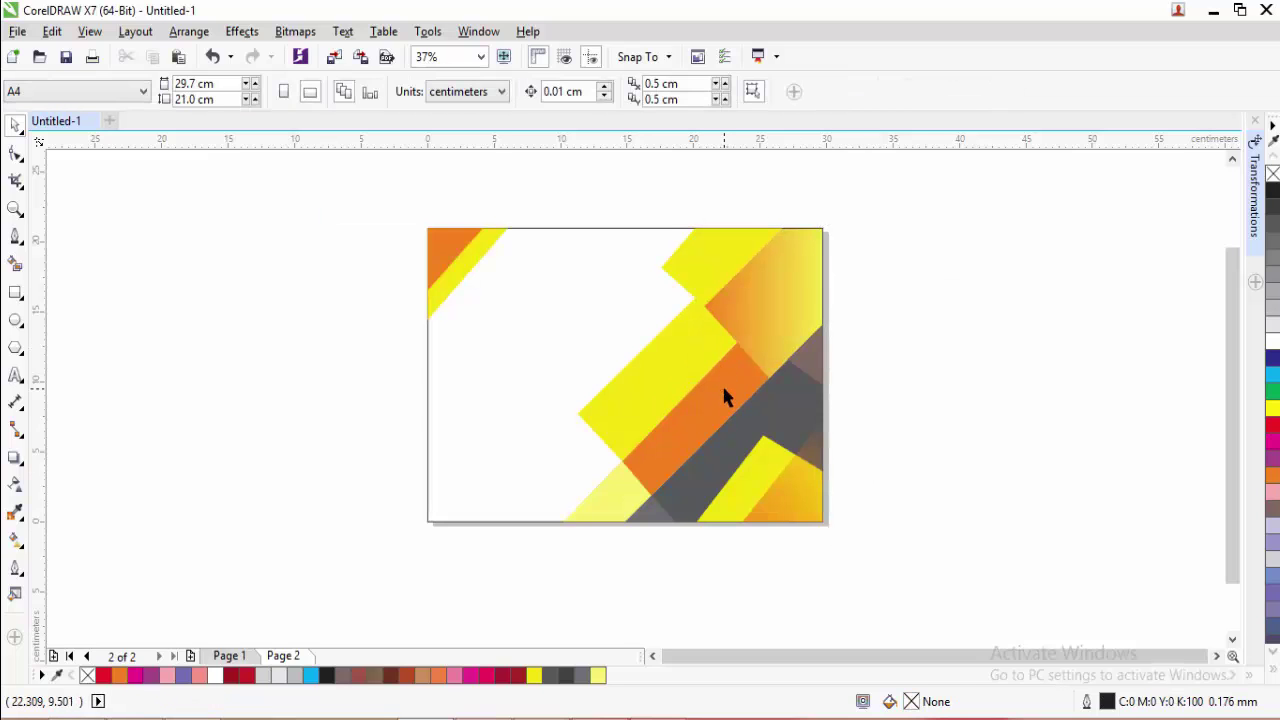
- Change the fill of the orange diagonal band to an elliptical fountain fill
left_click(725, 397)
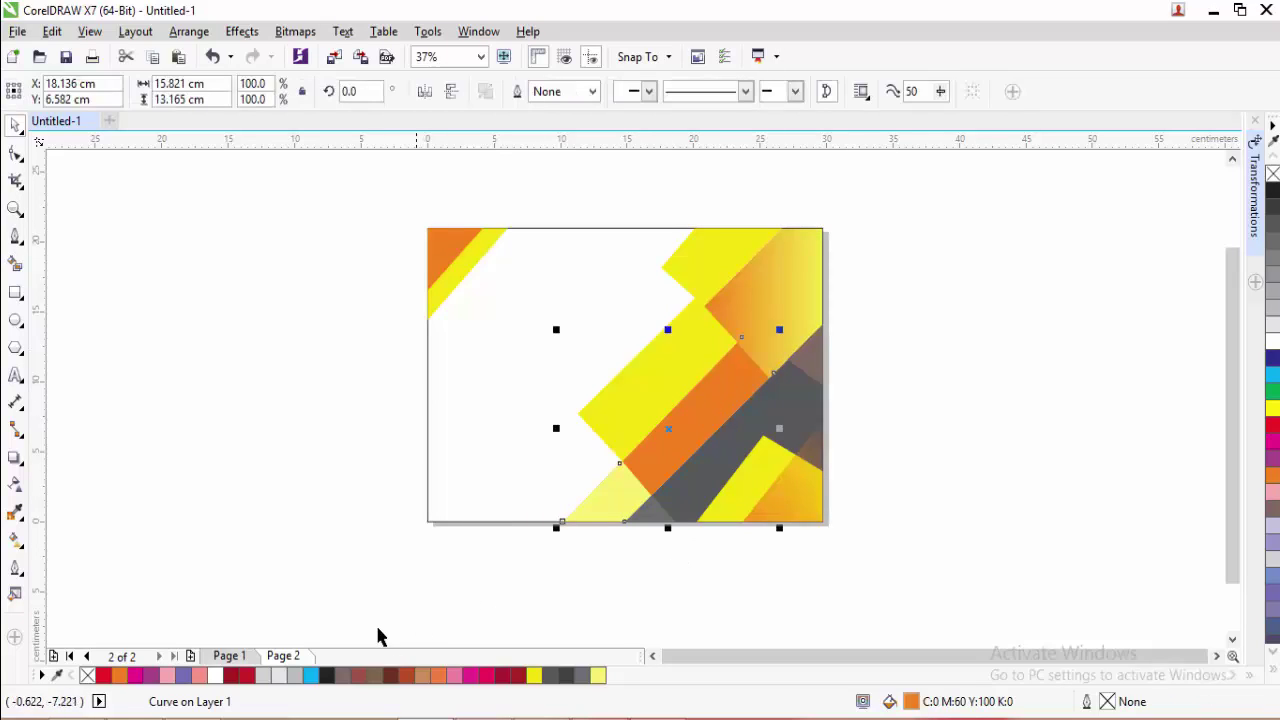
double_click(910, 702)
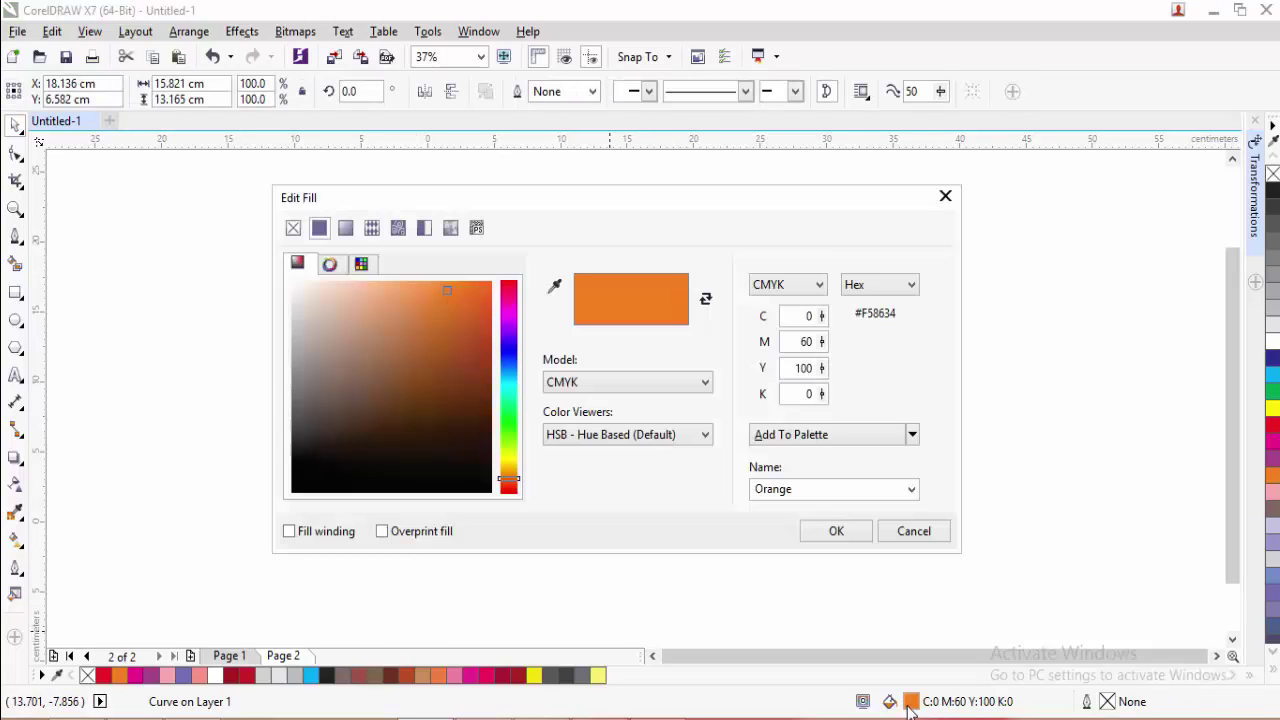
left_click(345, 228)
left_click(587, 305)
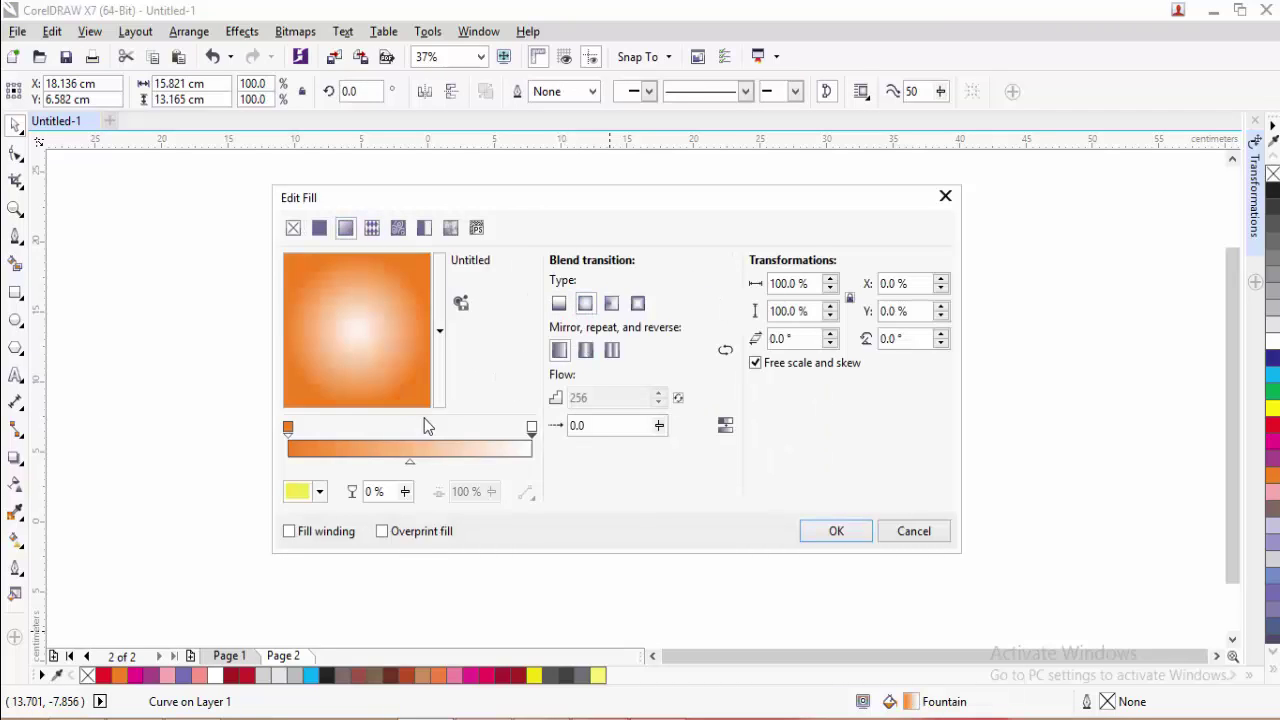
- Set the center color of the orange band's elliptical fountain fill to yellow C:2 M:9 Y:76 K:0 and apply it
left_click(531, 428)
left_click(320, 491)
left_click_drag(418, 436, 417, 429)
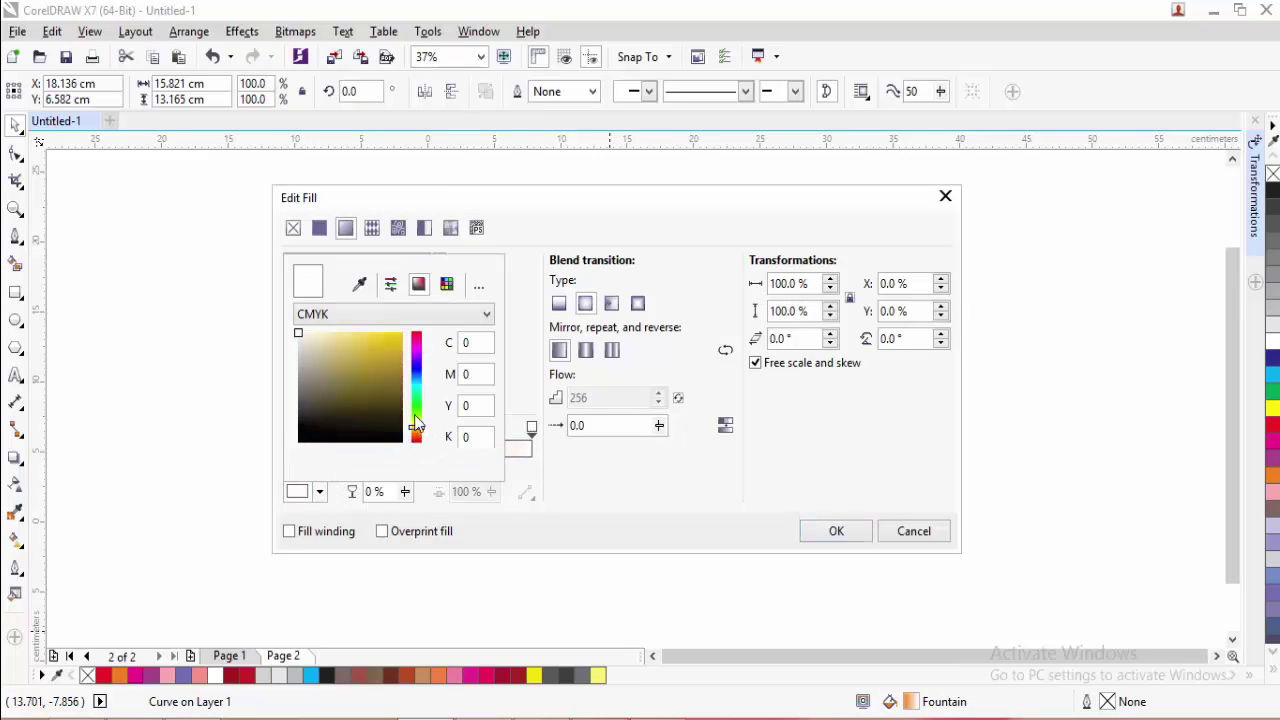
left_click_drag(395, 341, 361, 334)
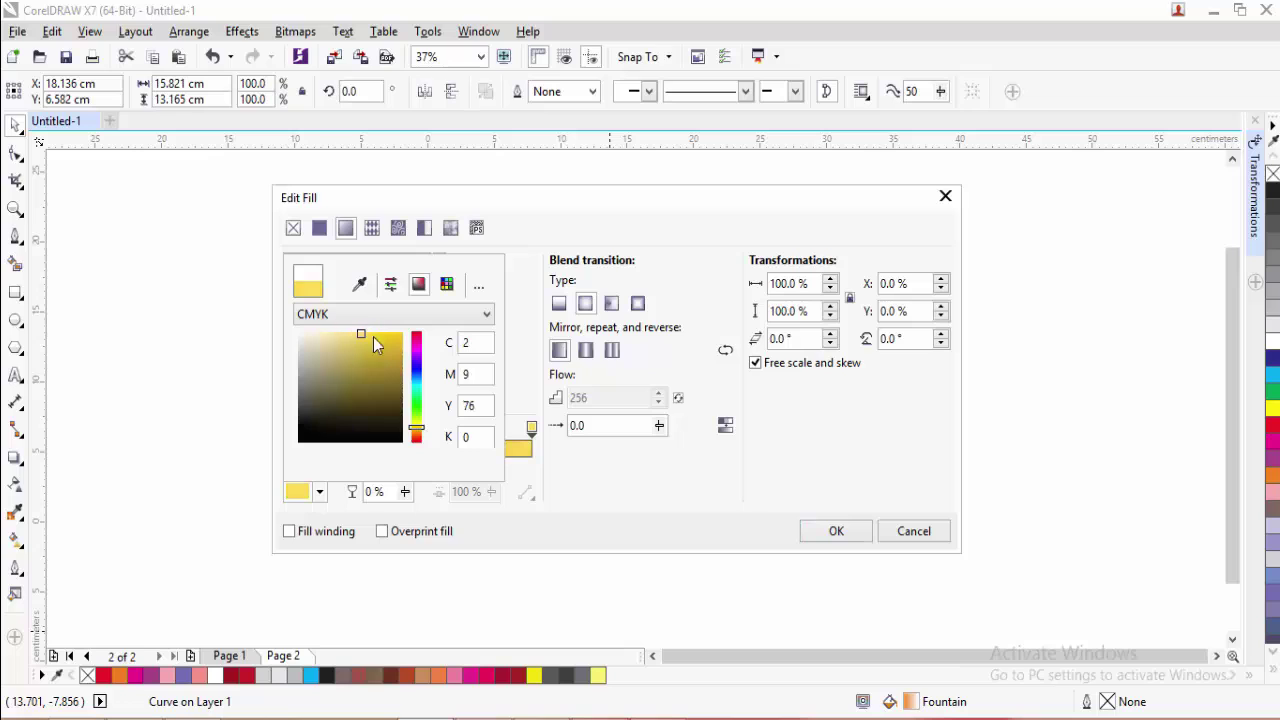
left_click(824, 538)
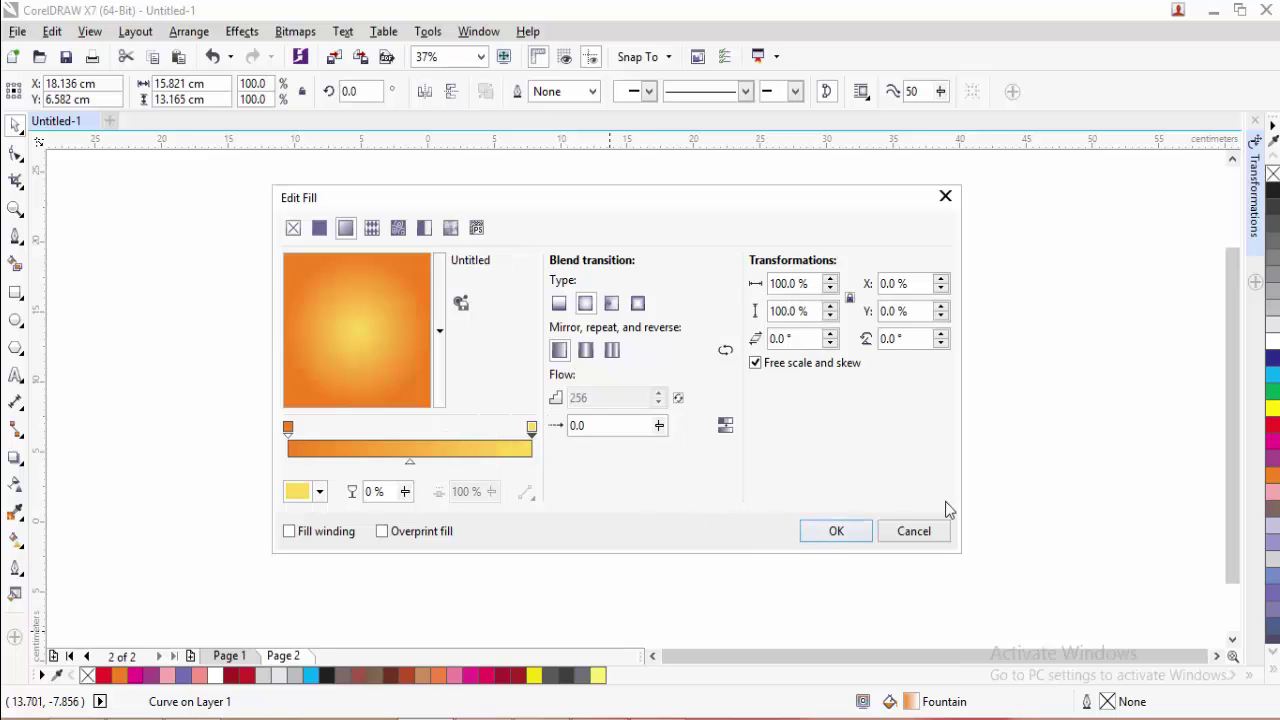
left_click(864, 531)
left_click(920, 482)
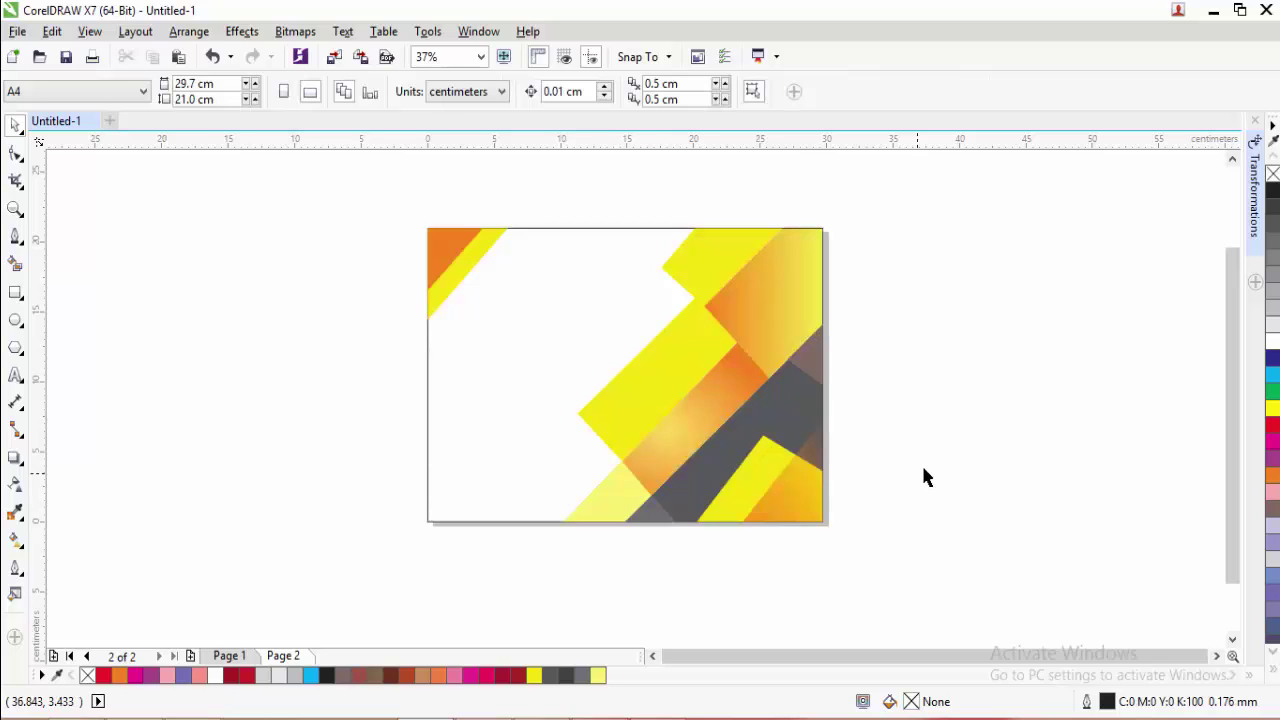
- Change the fill of the large yellow diagonal band to an elliptical fountain fill
left_click(706, 362)
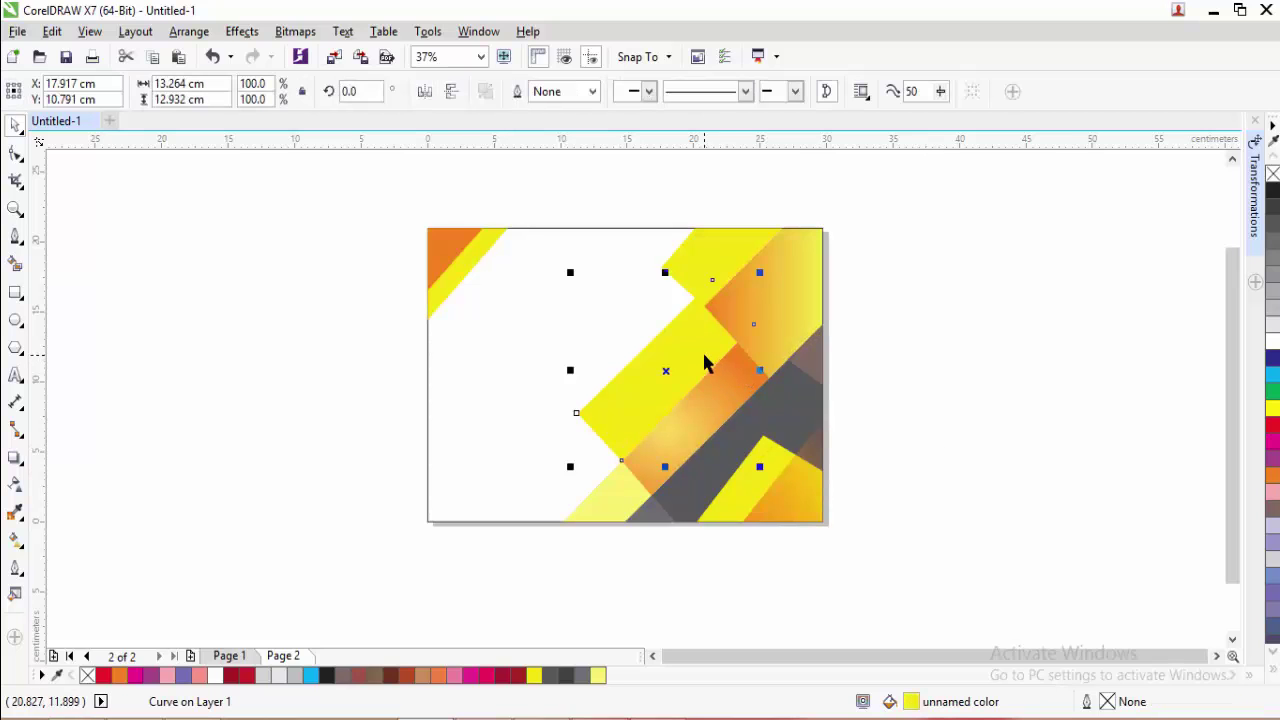
double_click(910, 702)
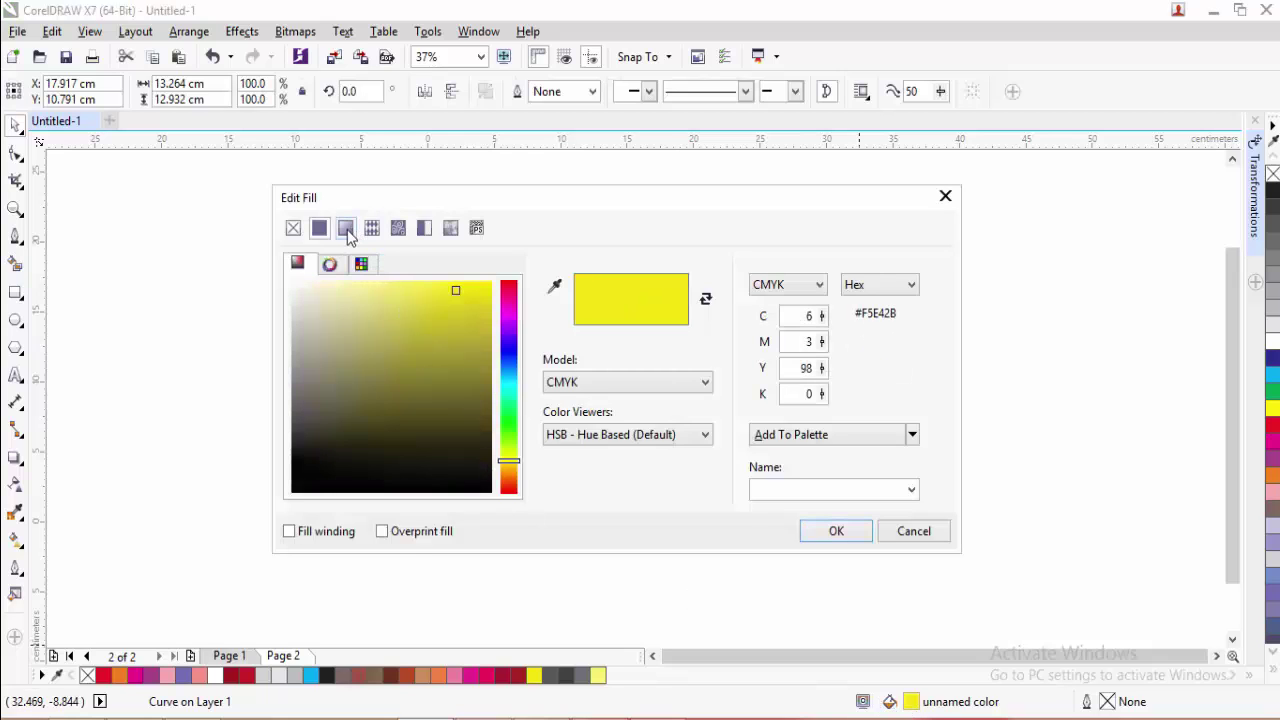
left_click(345, 231)
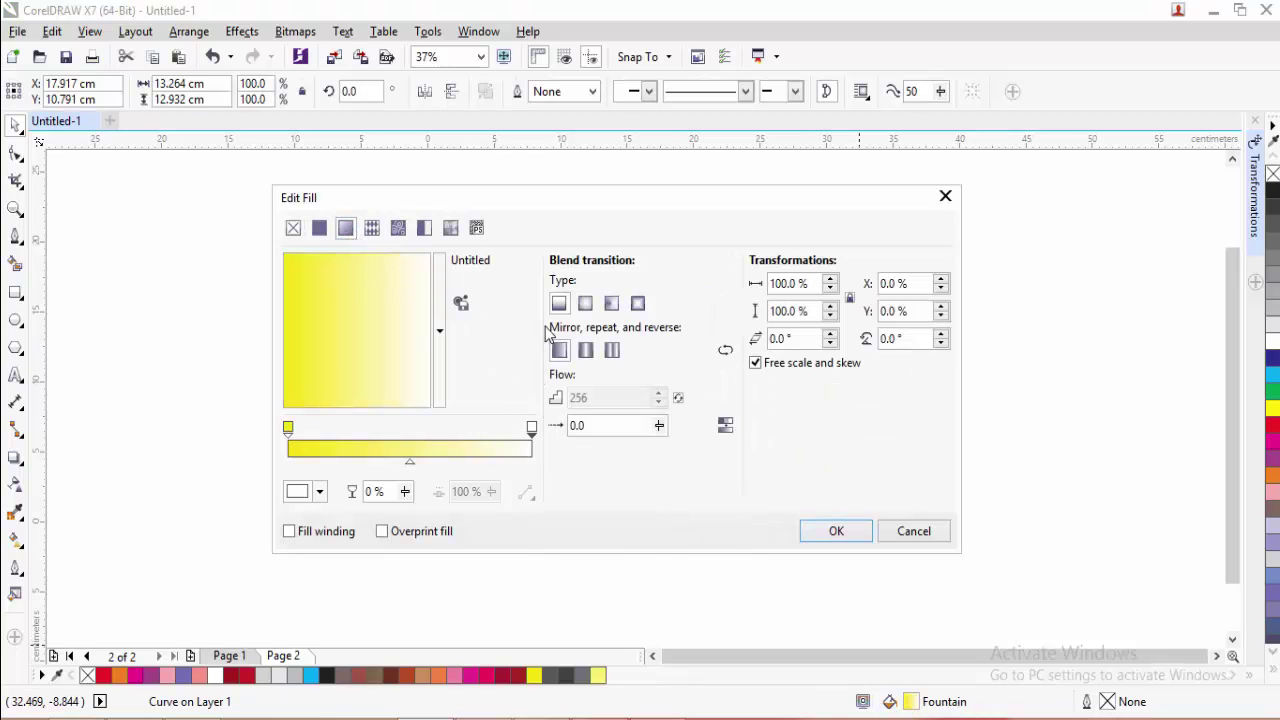
left_click(586, 306)
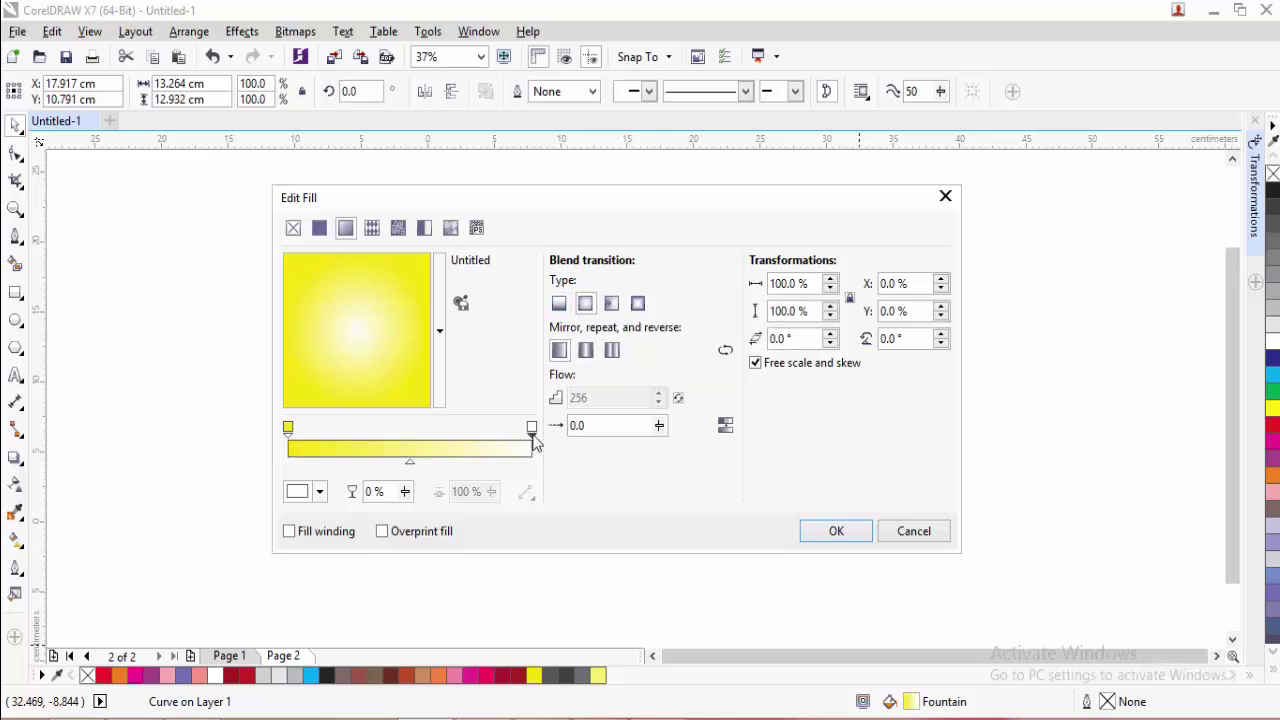
- Set the center color of the yellow band's elliptical fountain fill to C:4 M:0 Y:98 K:0 and apply it
left_click(319, 491)
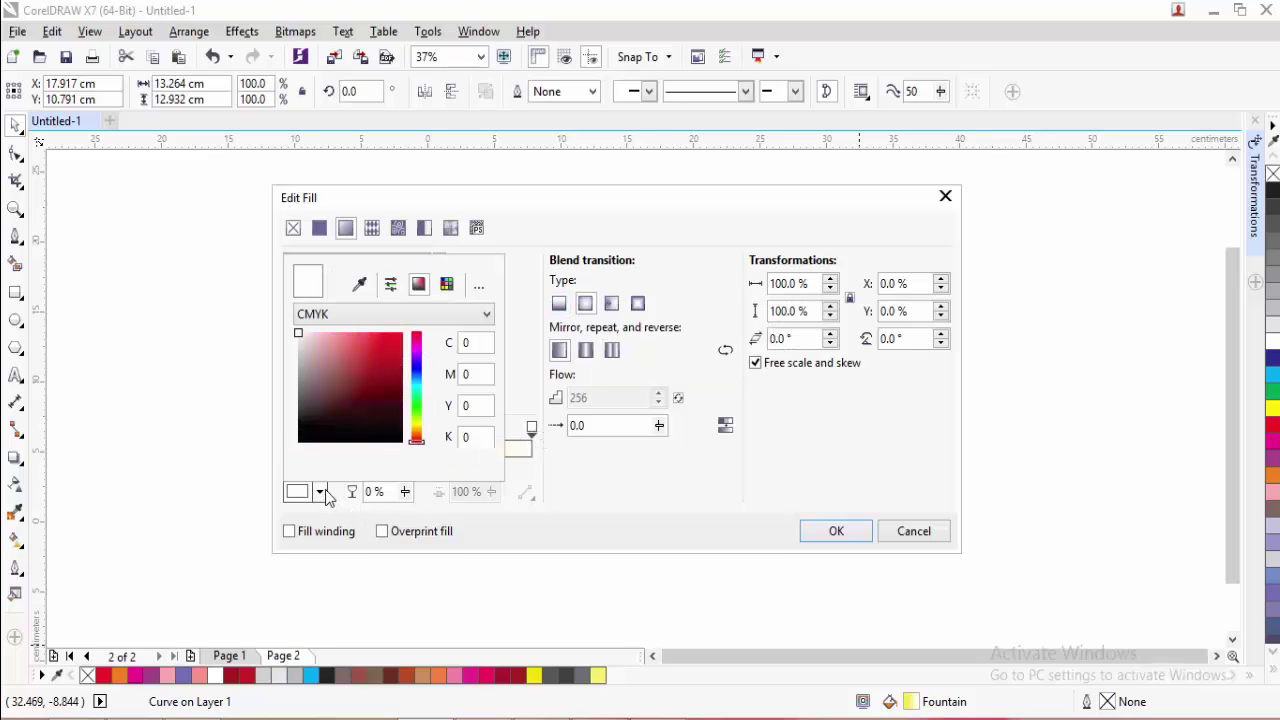
left_click_drag(416, 432, 416, 424)
left_click(398, 337)
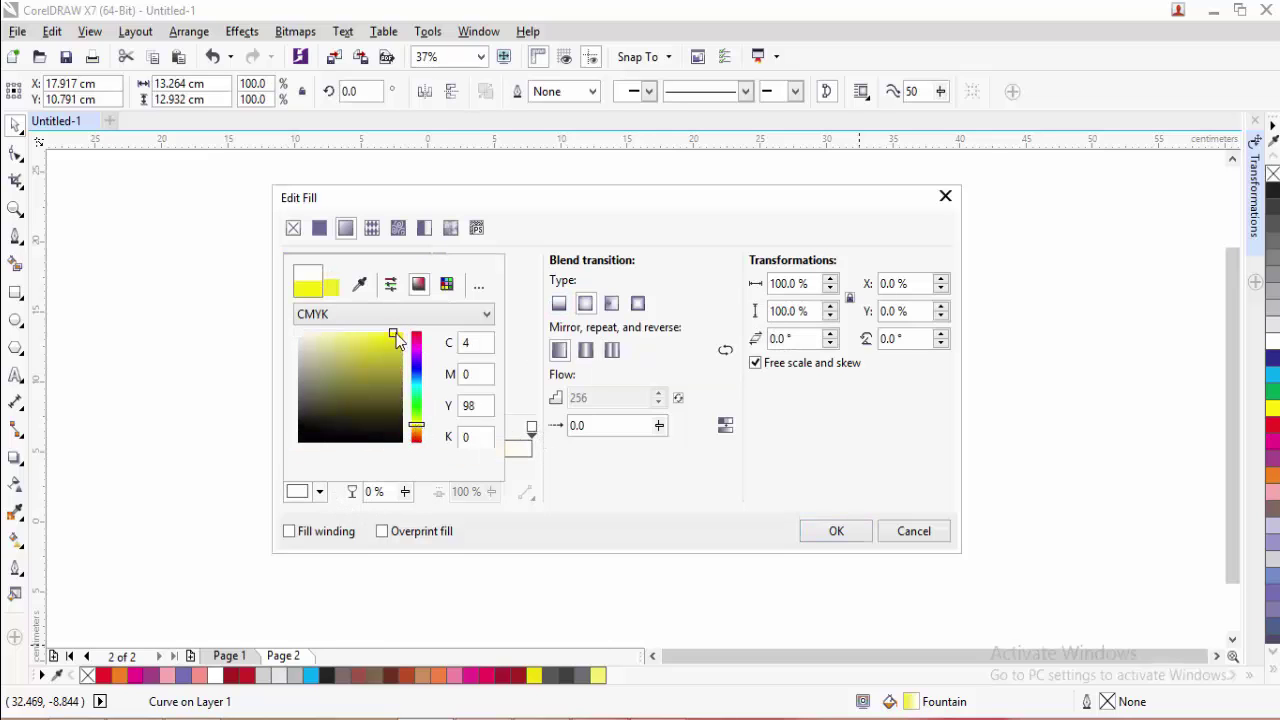
left_click(658, 481)
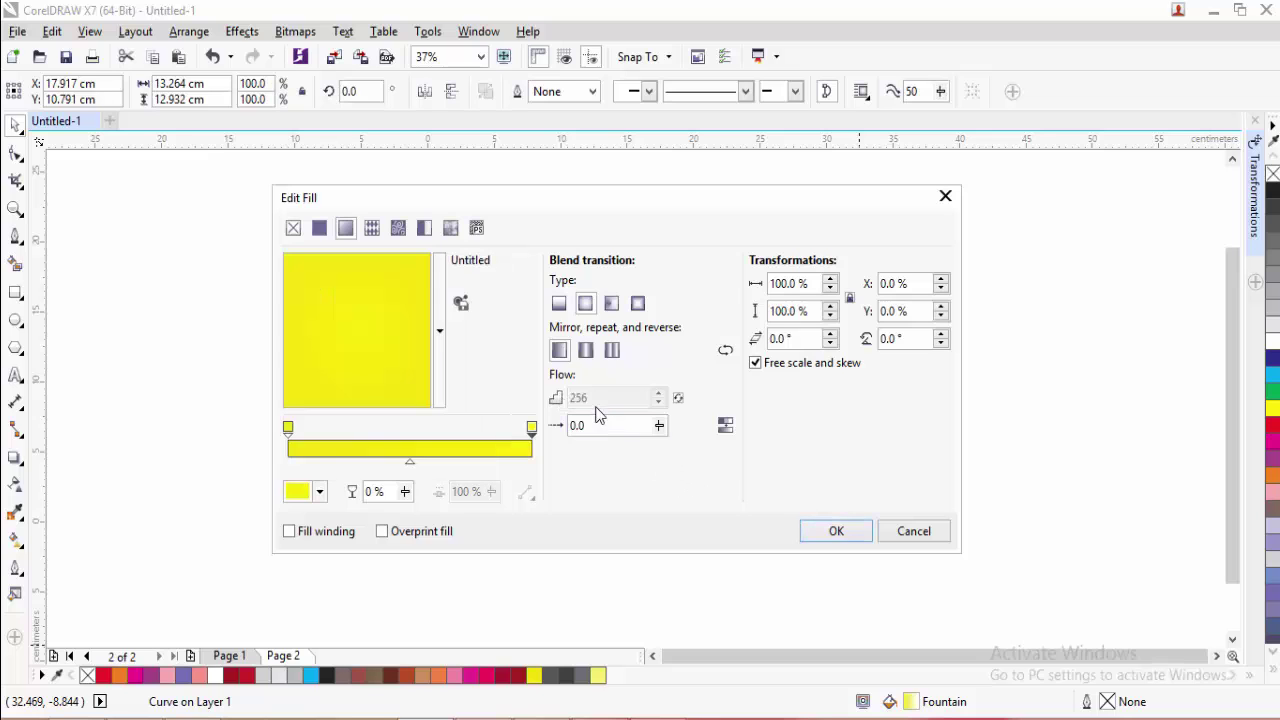
left_click(834, 531)
left_click(858, 444)
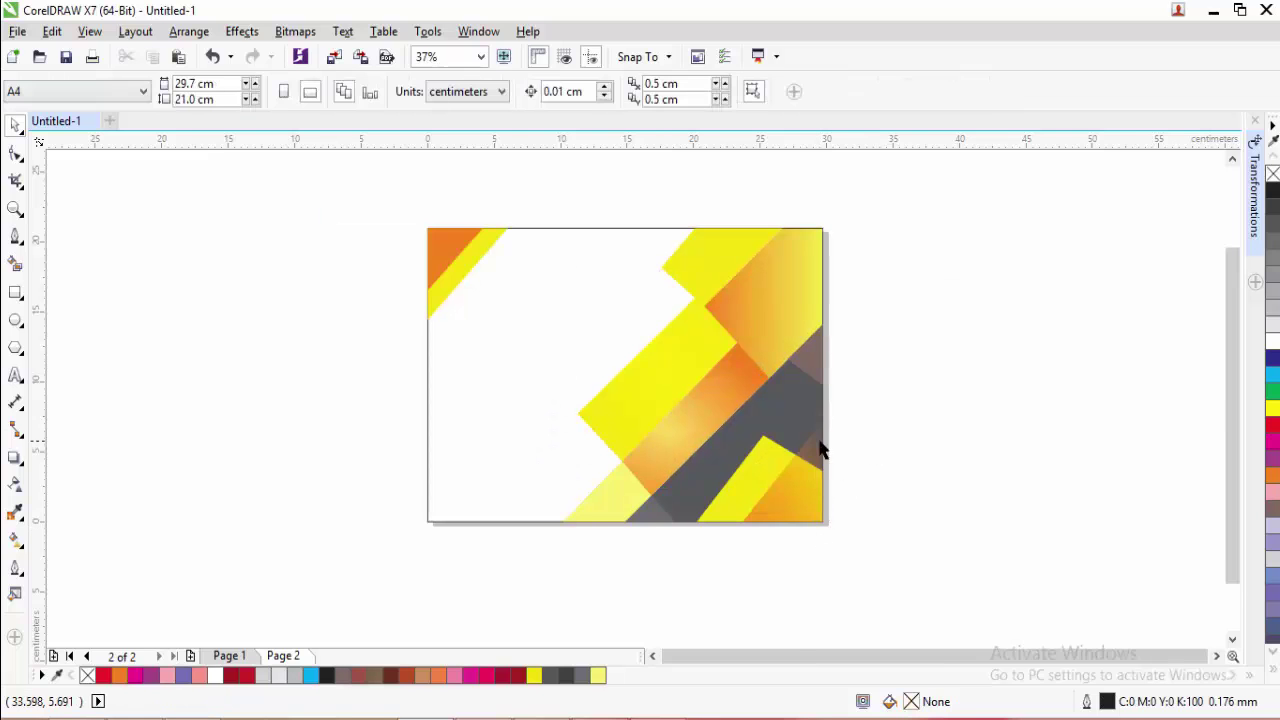
- Give the yellow shape in the page's lower-right corner a linear fountain fill from yellow to white
scroll(836, 446, "up", 2)
left_click(737, 447)
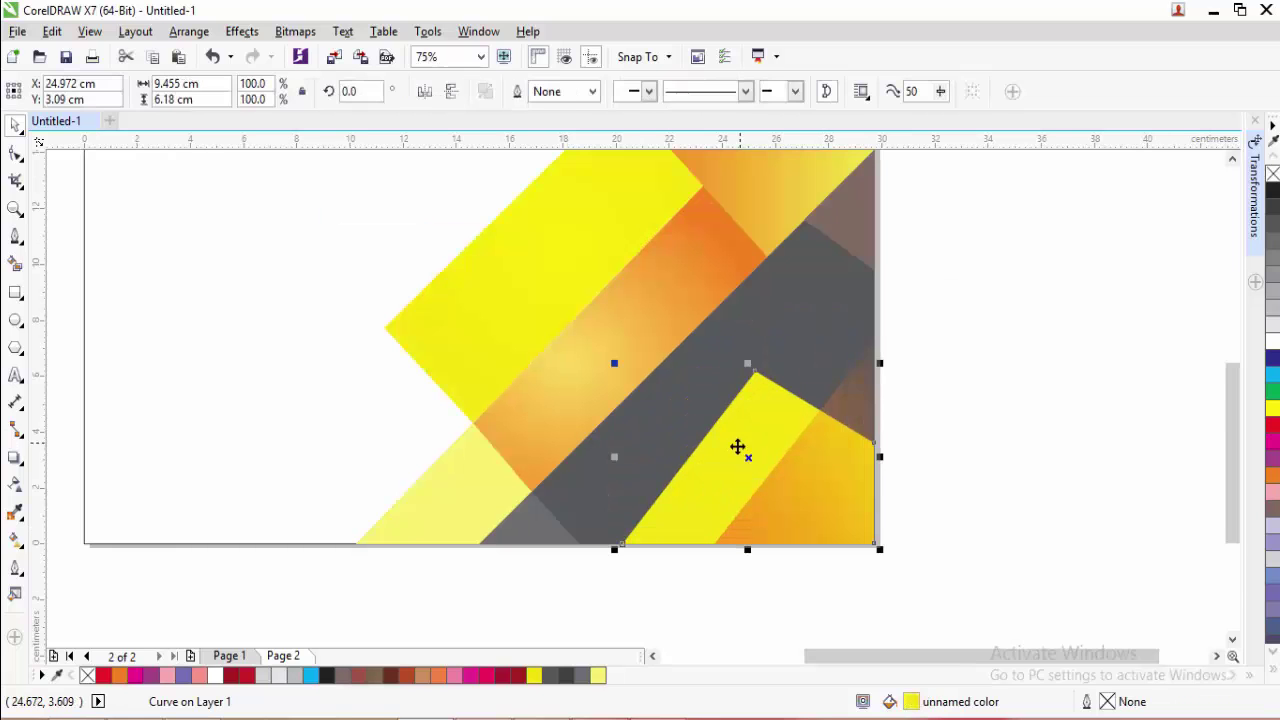
double_click(889, 703)
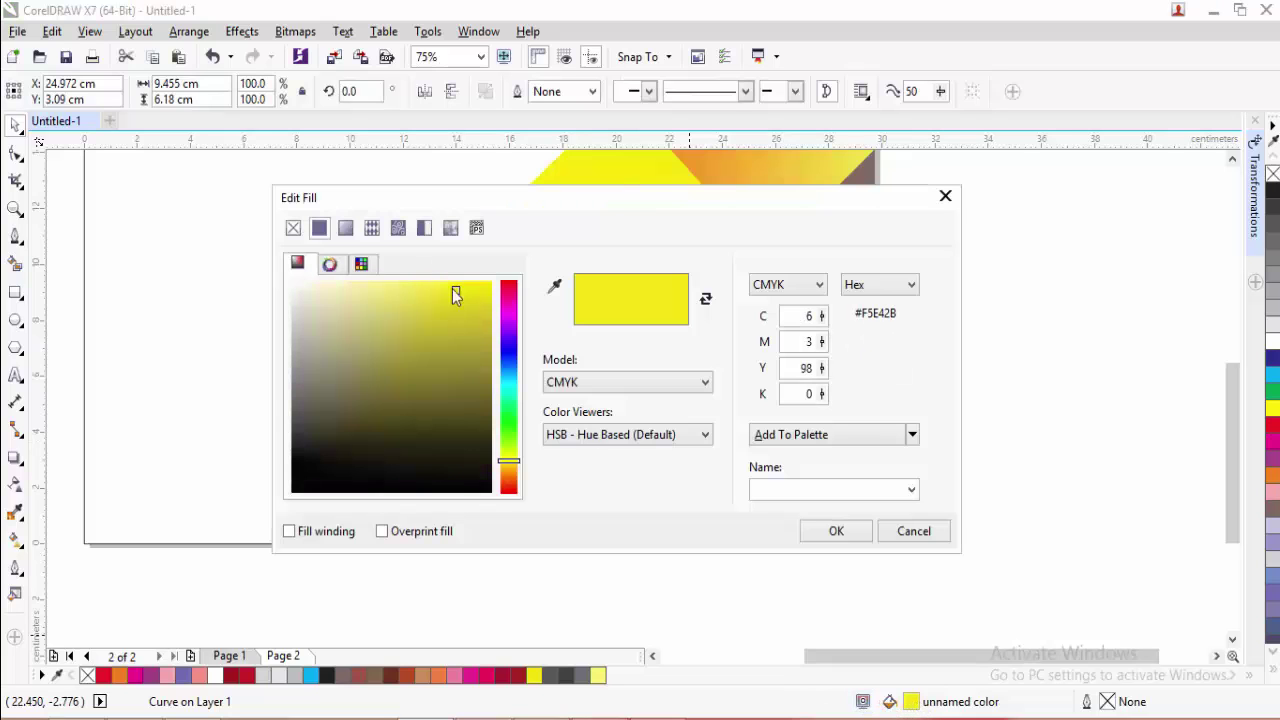
left_click(344, 229)
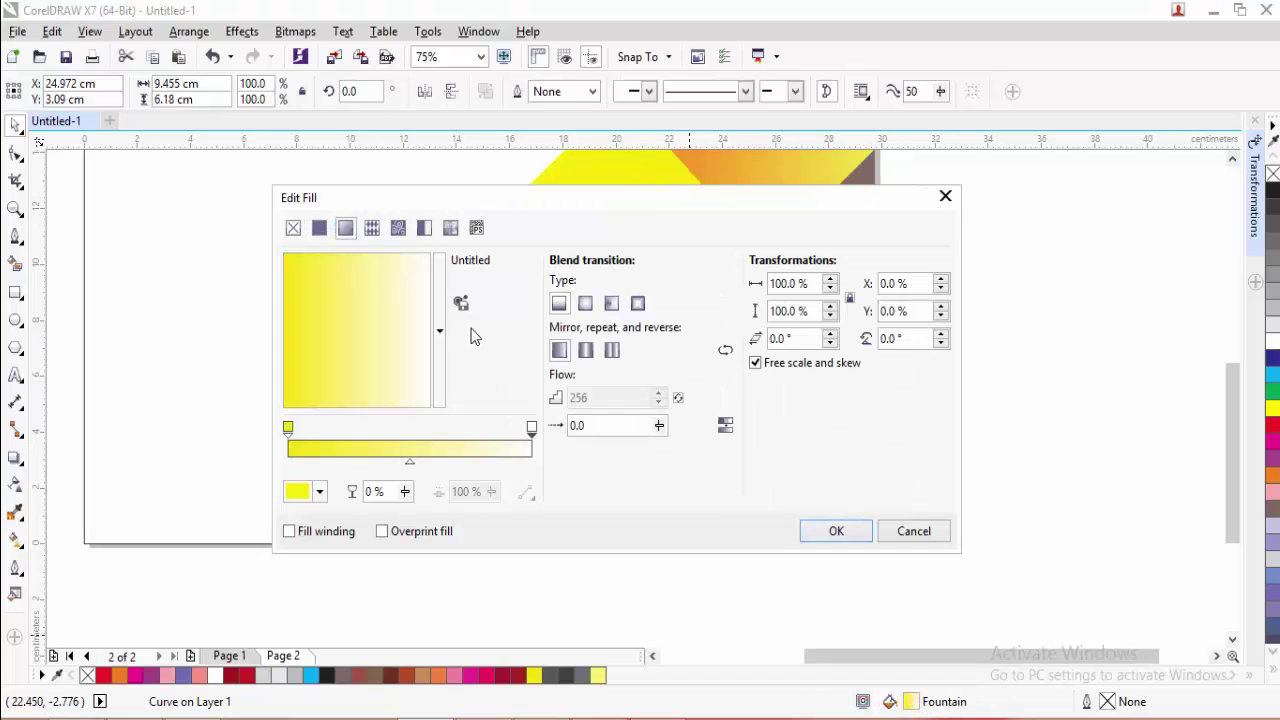
left_click(835, 531)
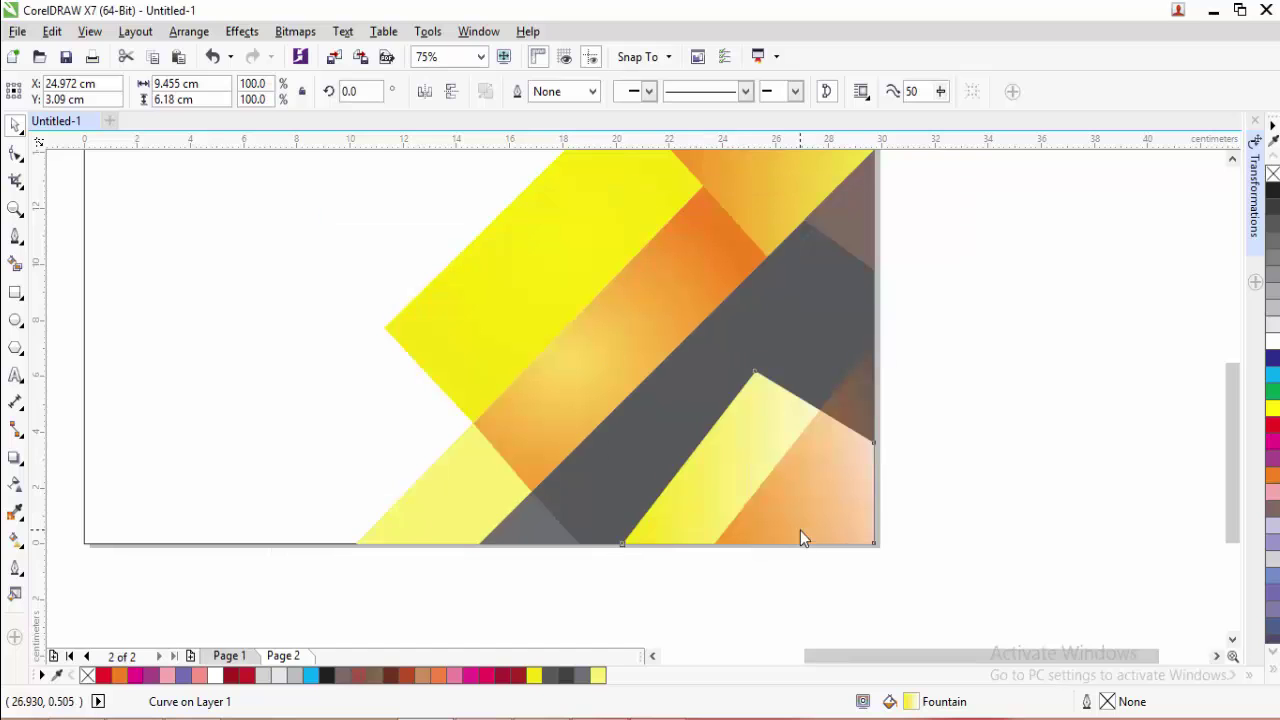
left_click(940, 458)
- Give the yellow shape at the page's upper edge a linear fountain fill from yellow to white
scroll(789, 371, "down", 1)
scroll(800, 334, "up", 1)
scroll(780, 400, "down", 1)
scroll(681, 231, "up", 1)
left_click(681, 231)
scroll(681, 231, "down", 1)
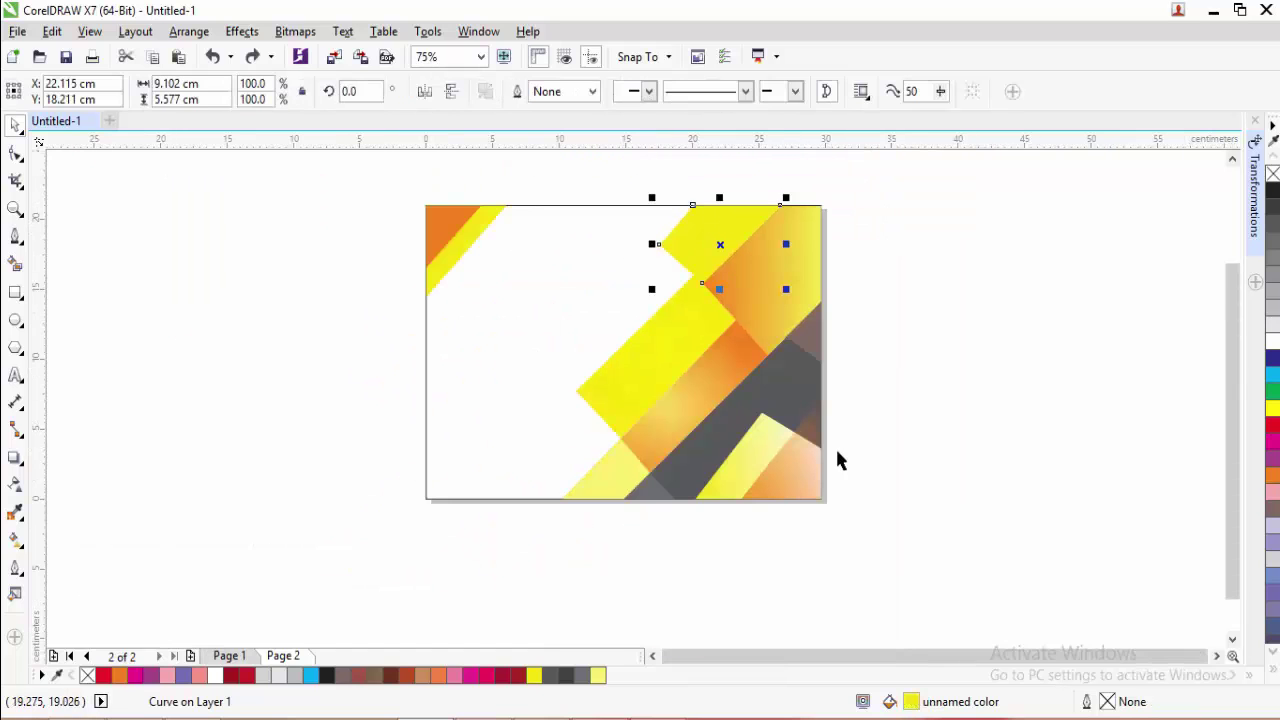
double_click(888, 703)
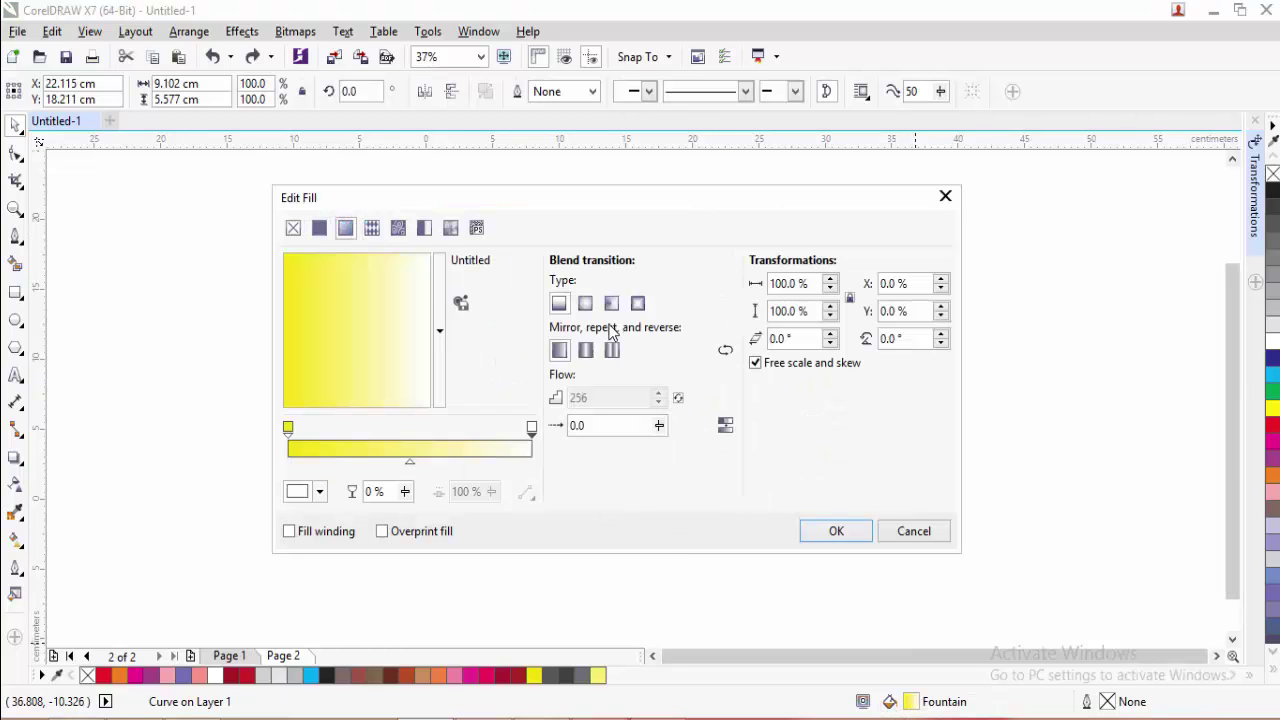
left_click(820, 535)
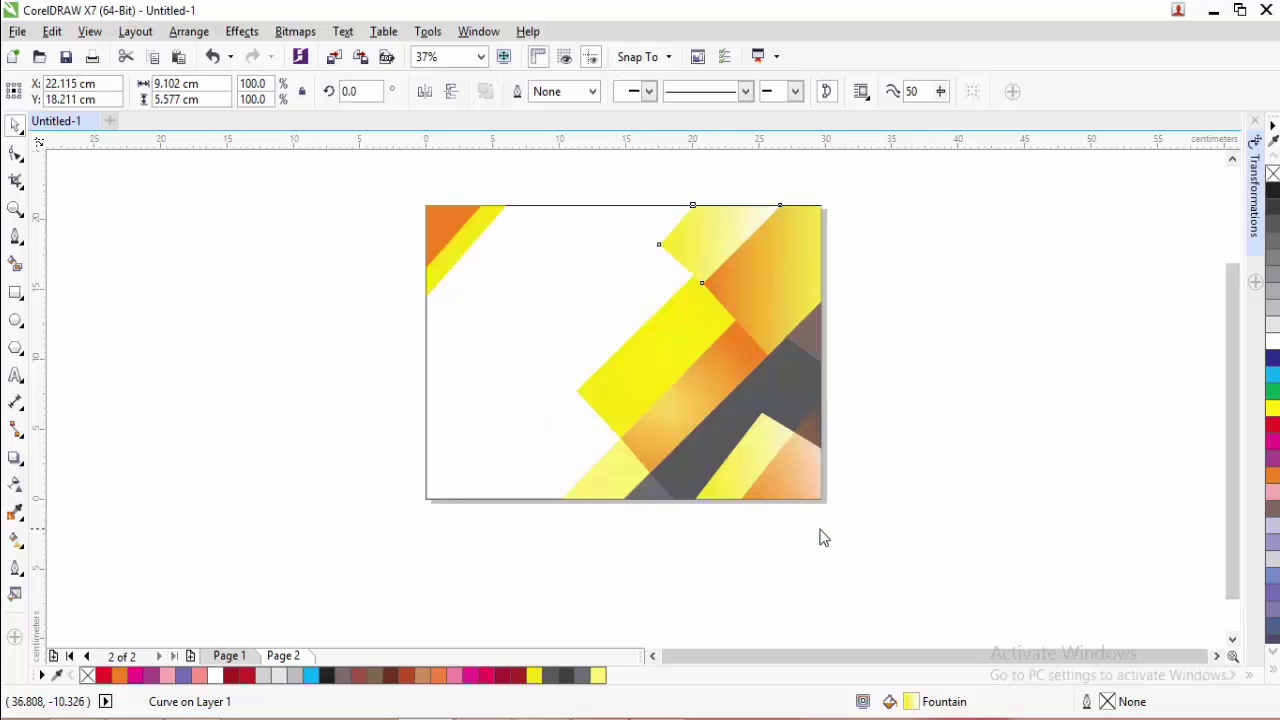
left_click(903, 479)
- Select all the decorative shapes and PowerClip them inside the page-sized rectangle
scroll(786, 323, "down", 1)
scroll(788, 285, "up", 1)
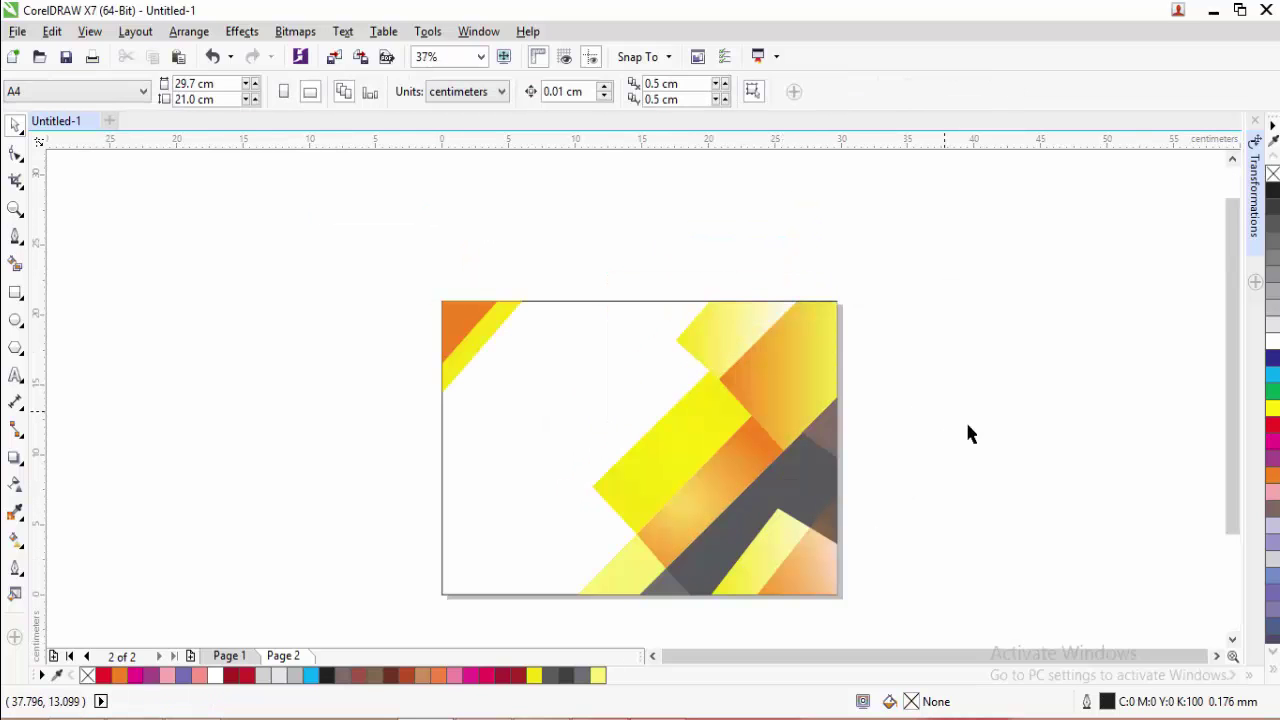
scroll(1120, 430, "down", 1)
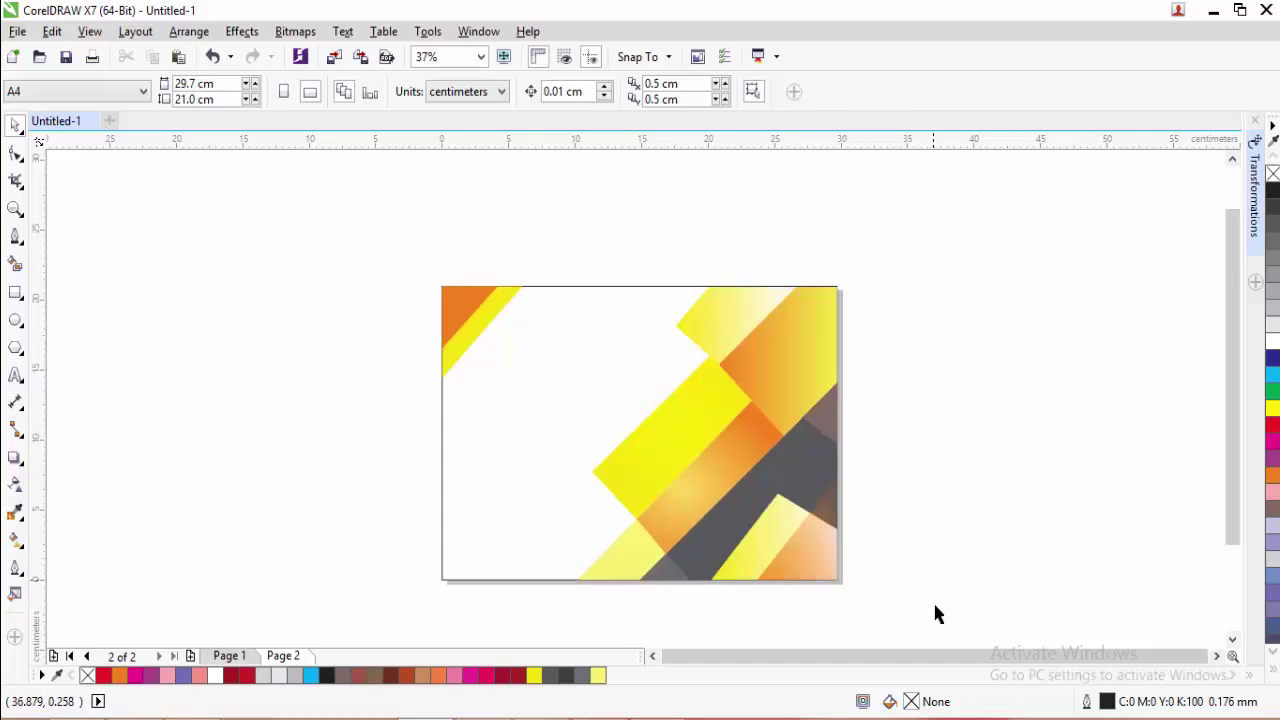
left_click_drag(934, 603, 558, 248)
right_click(711, 430)
left_click(811, 290)
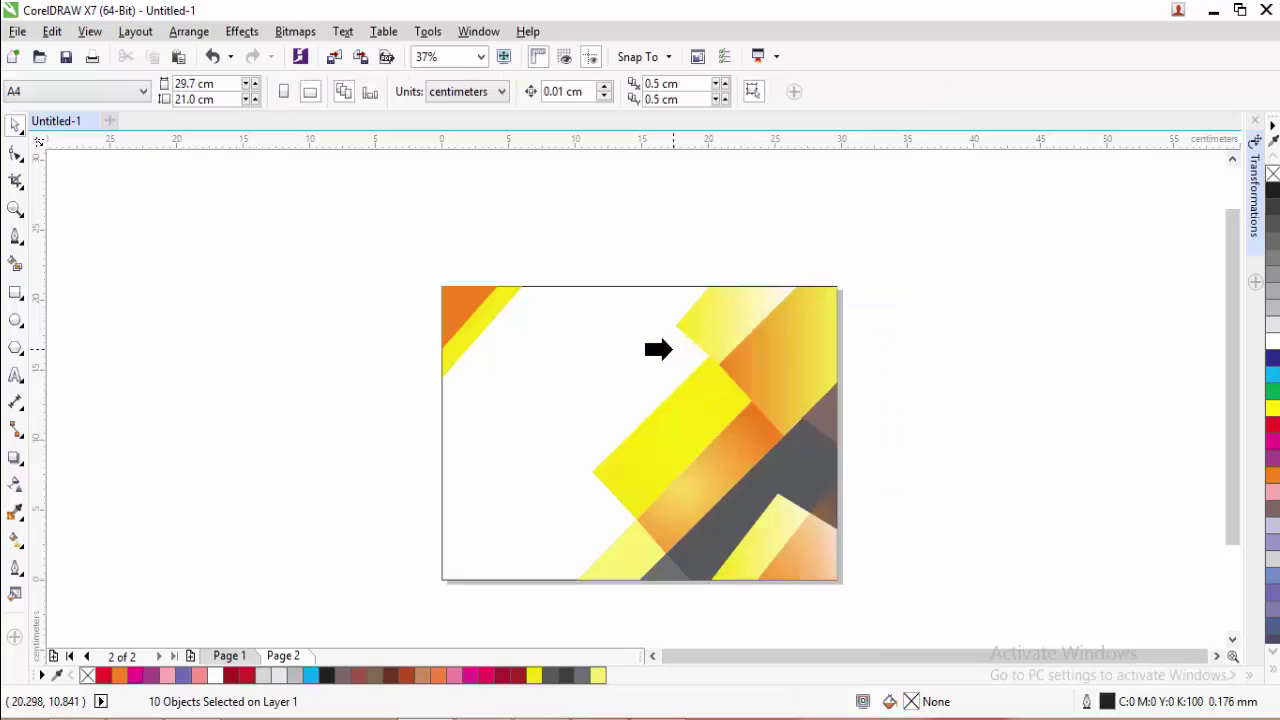
left_click(671, 349)
left_click(891, 349)
scroll(800, 443, "down", 1)
scroll(818, 483, "up", 1)
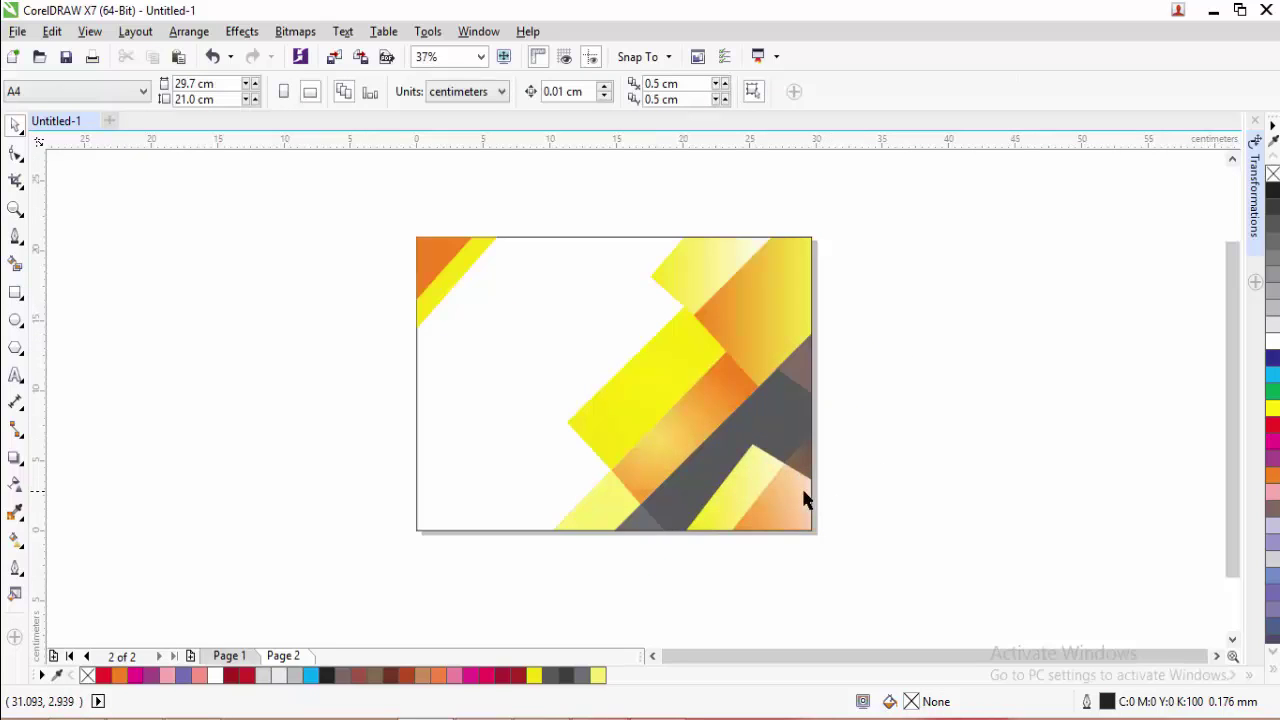
left_click(806, 500)
left_click(871, 490)
- Draw a straight slanted line about 49.7 cm wide and 13.9 cm high, rising across the page's lower-right part
left_click(15, 235)
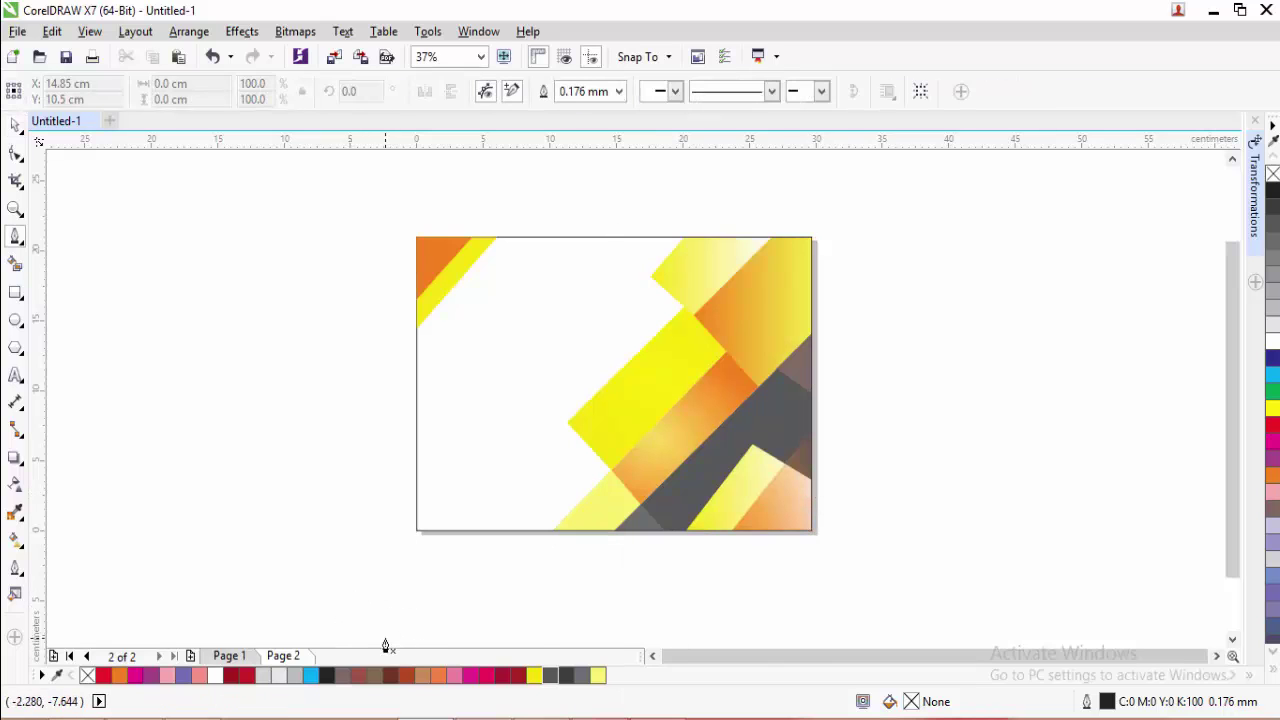
left_click(384, 638)
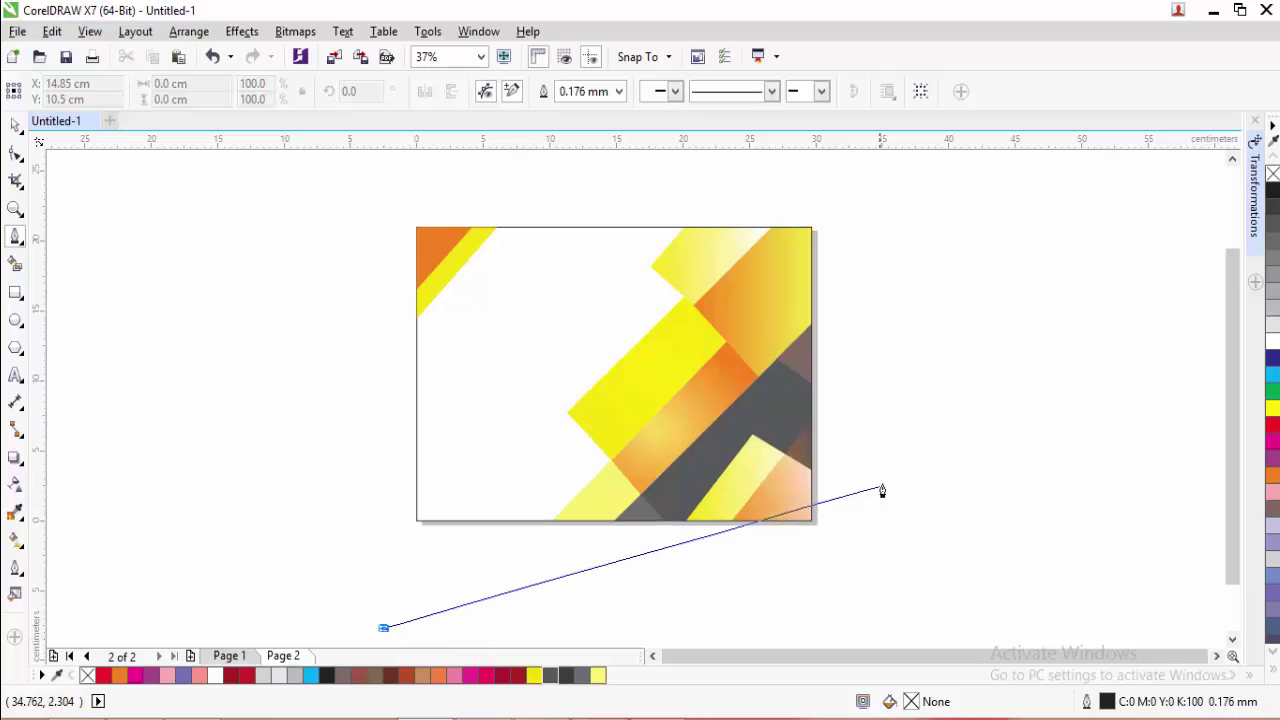
left_click(1045, 436)
left_click(1045, 437)
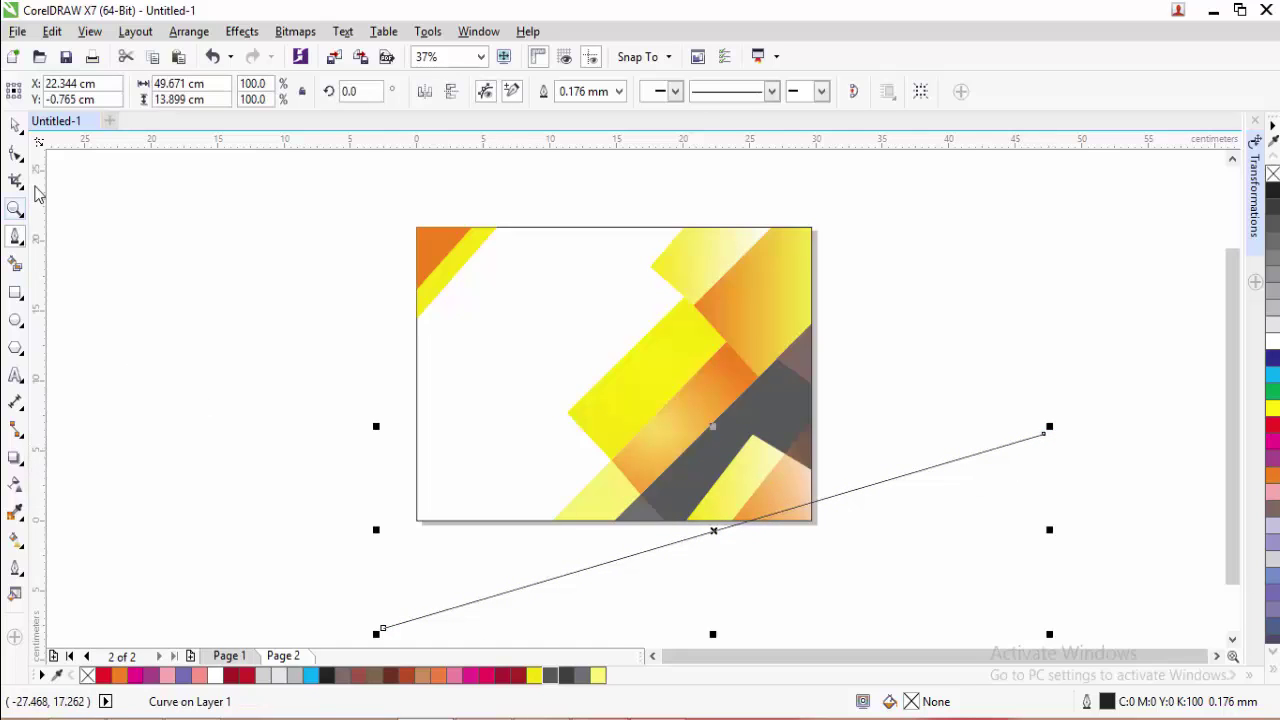
- Convert the slanted line to a curve and bend its middle gently upward
left_click(15, 155)
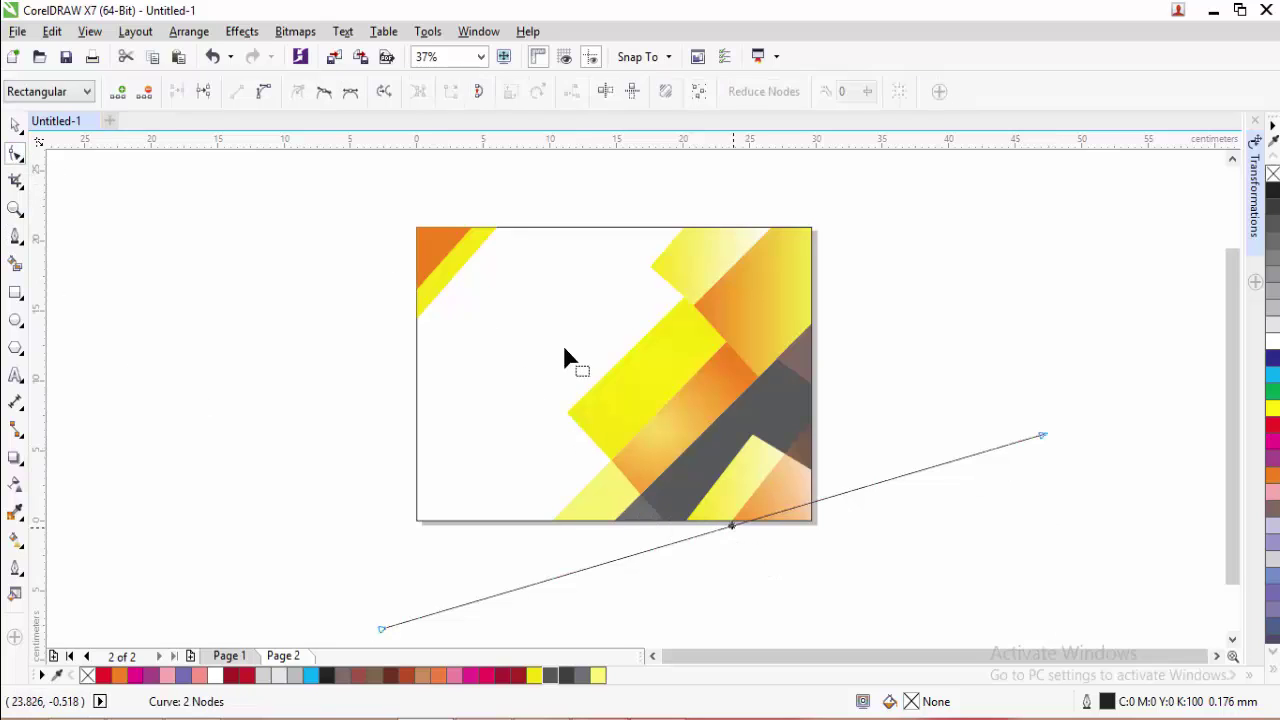
left_click(265, 93)
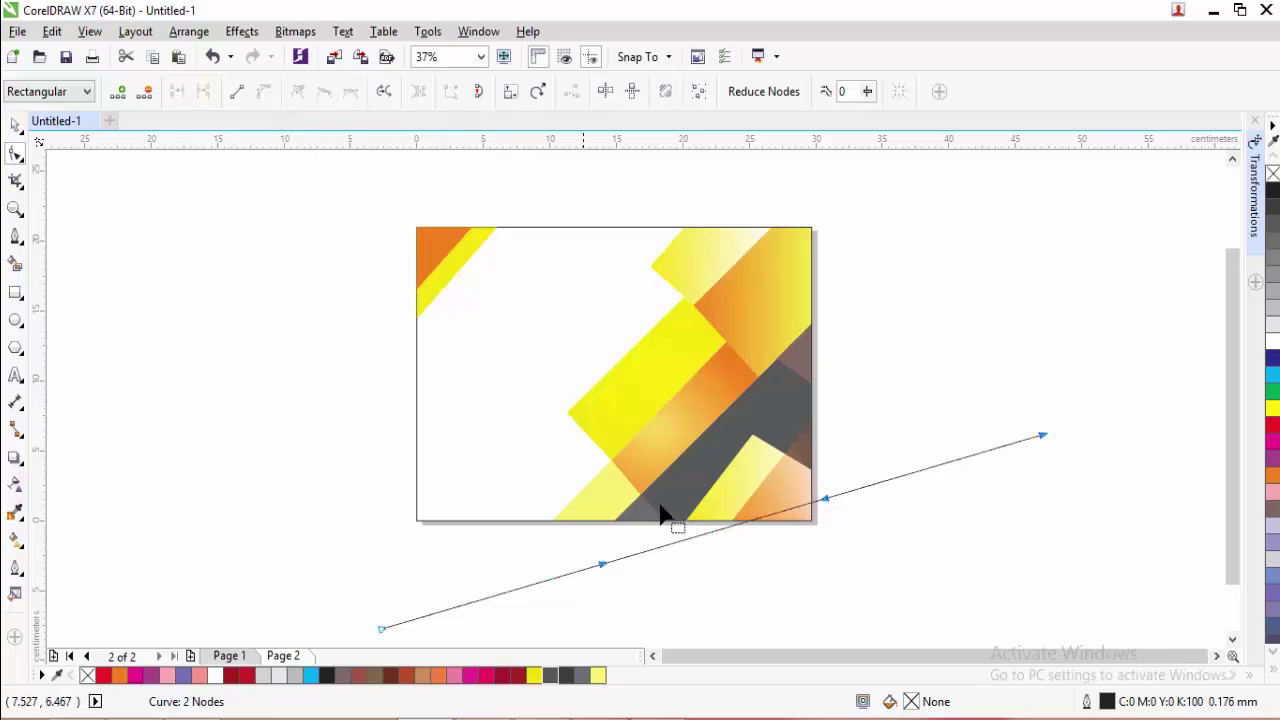
left_click_drag(702, 537, 690, 522)
key("space")
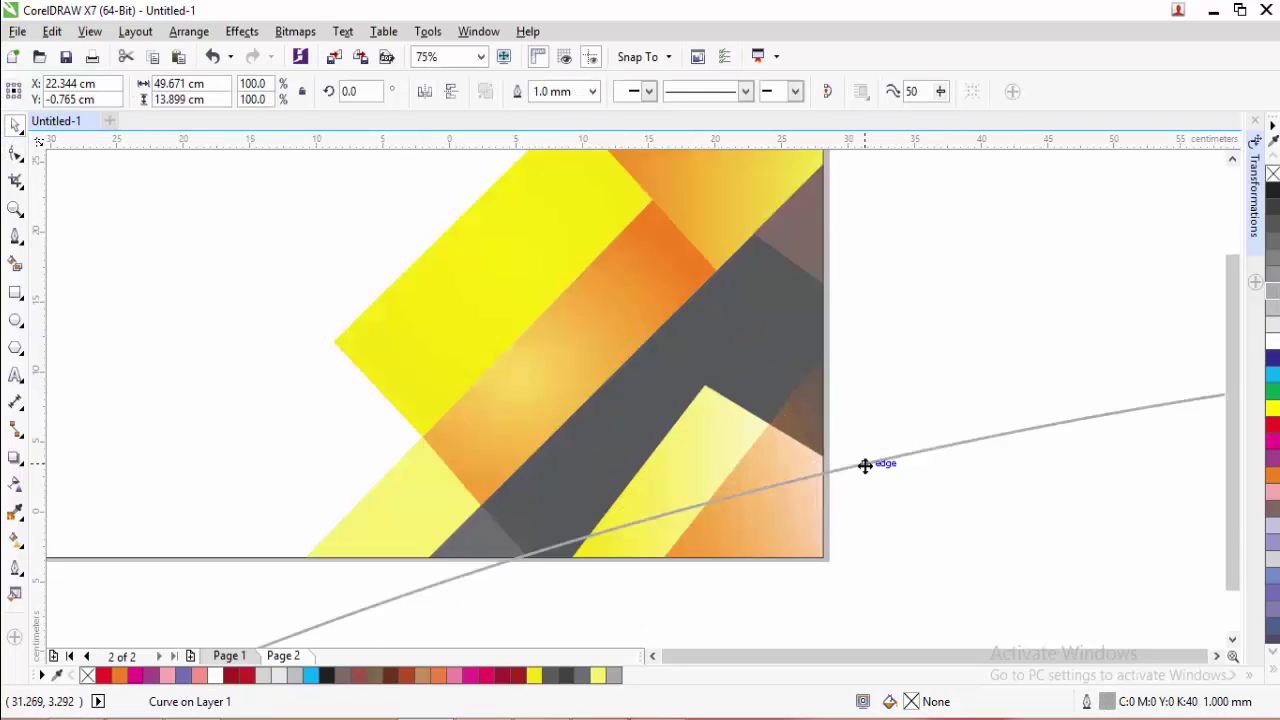
- Set the curved line's outline width to 0.5 mm
scroll(866, 463, "down", 2)
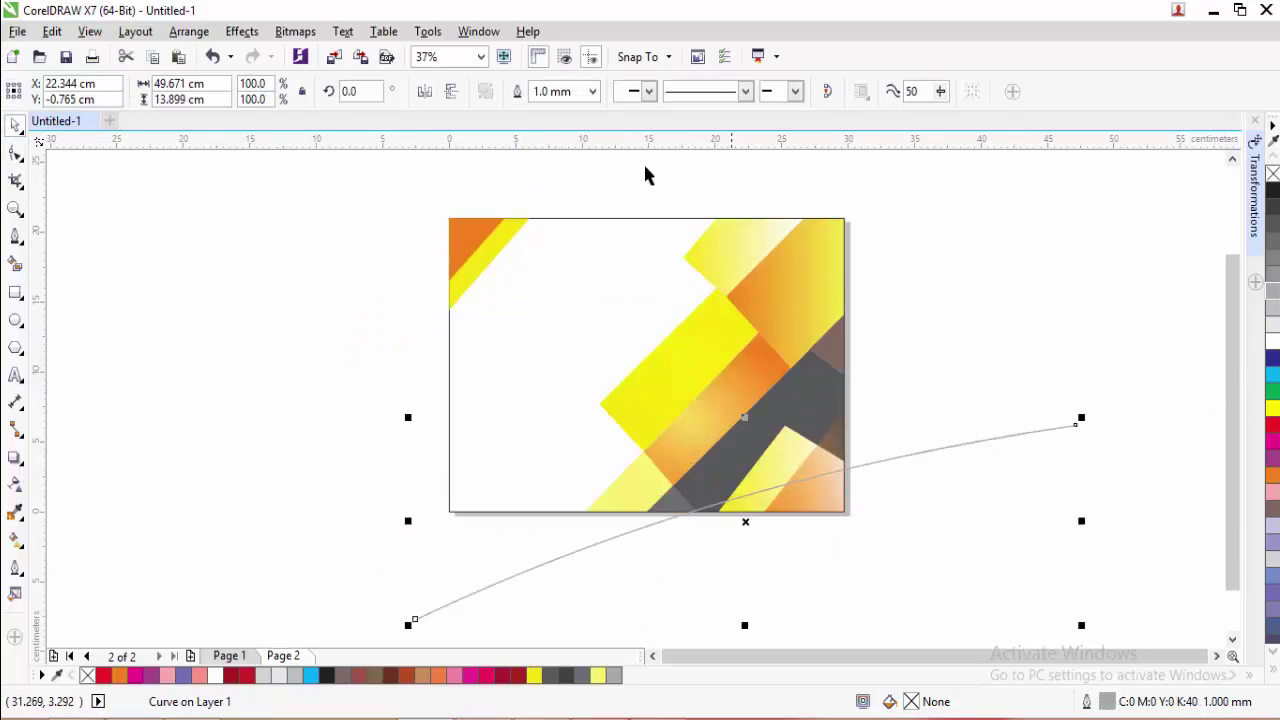
left_click(592, 91)
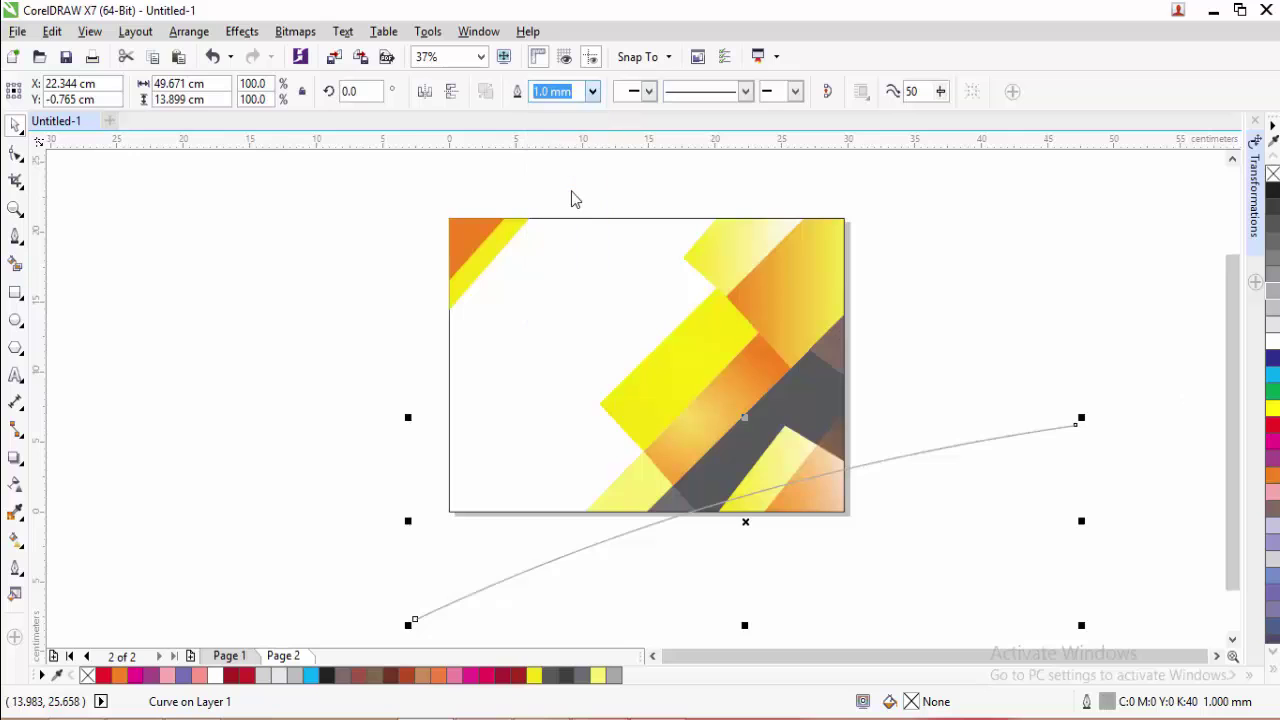
left_click(553, 185)
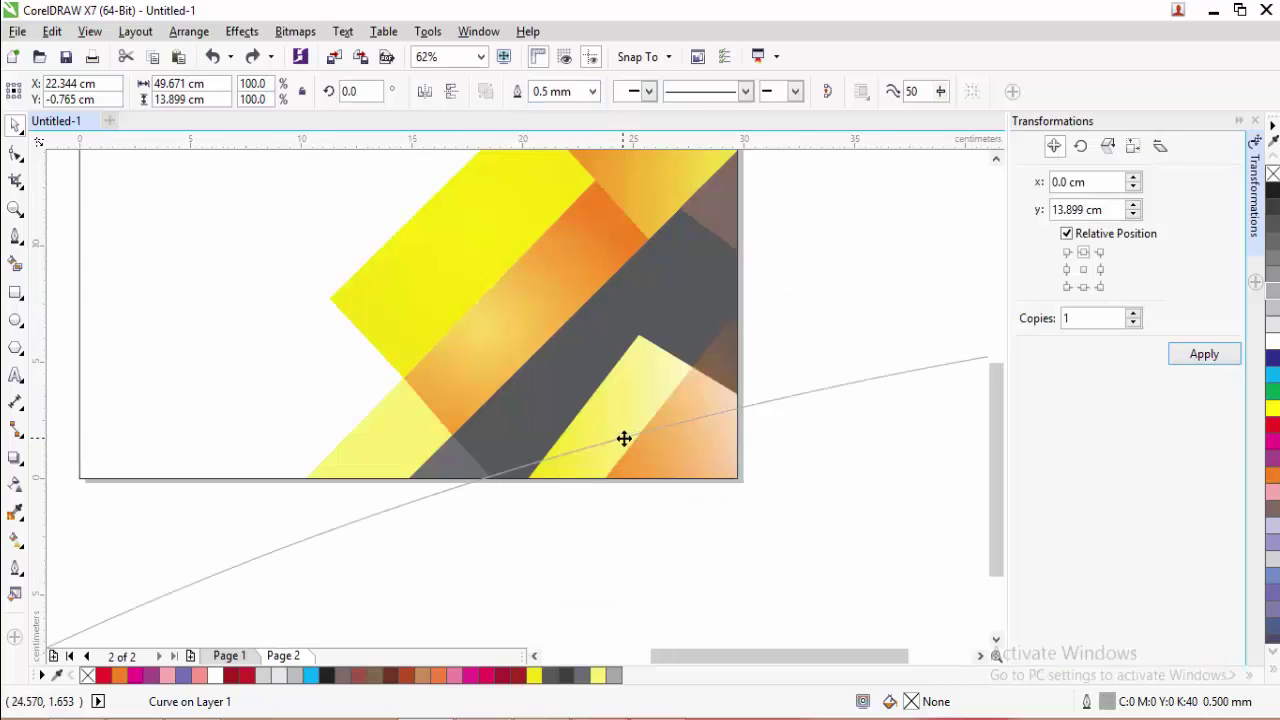
- Duplicate the curved line slightly above itself and repeat the duplicate at the same spacing until the lines cover the whole page
left_click_drag(623, 434, 622, 428)
scroll(622, 428, "down", 2)
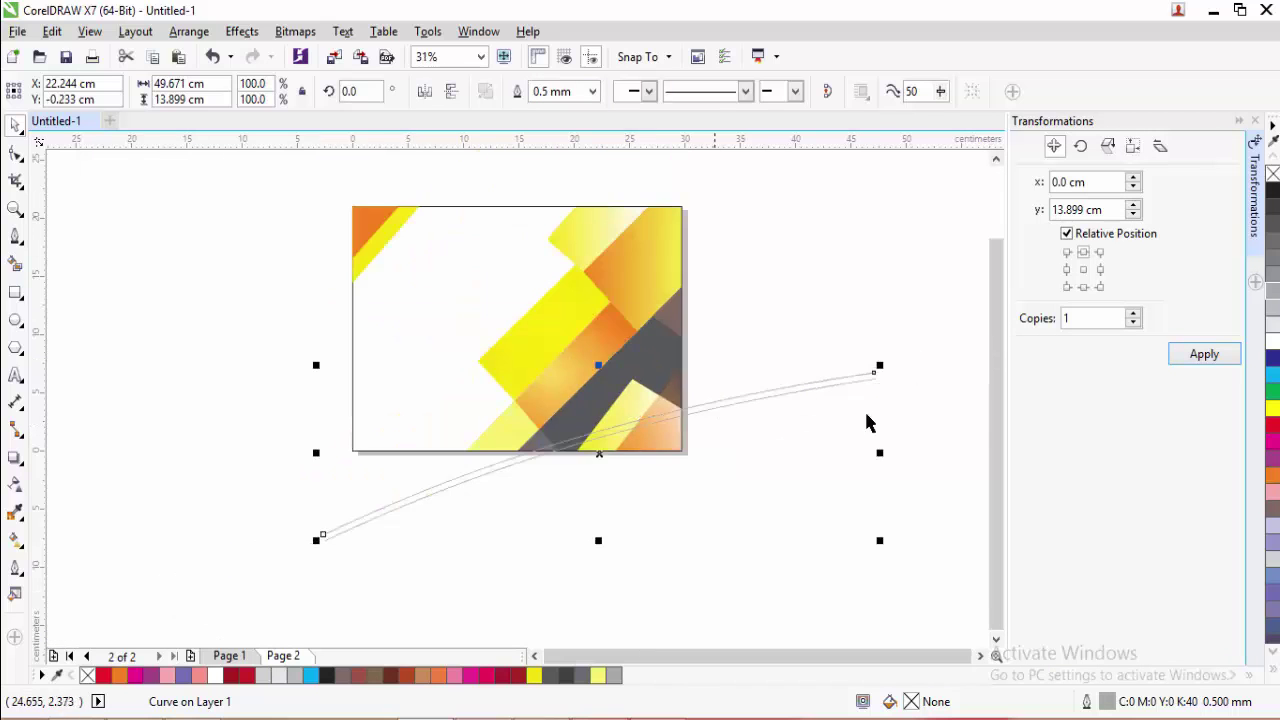
key("ctrl+d")
key("ctrl+d")
key("ctrl+d")
key("ctrl+d")
key("ctrl+d")
key("ctrl+d")
key("ctrl+d")
key("ctrl+d")
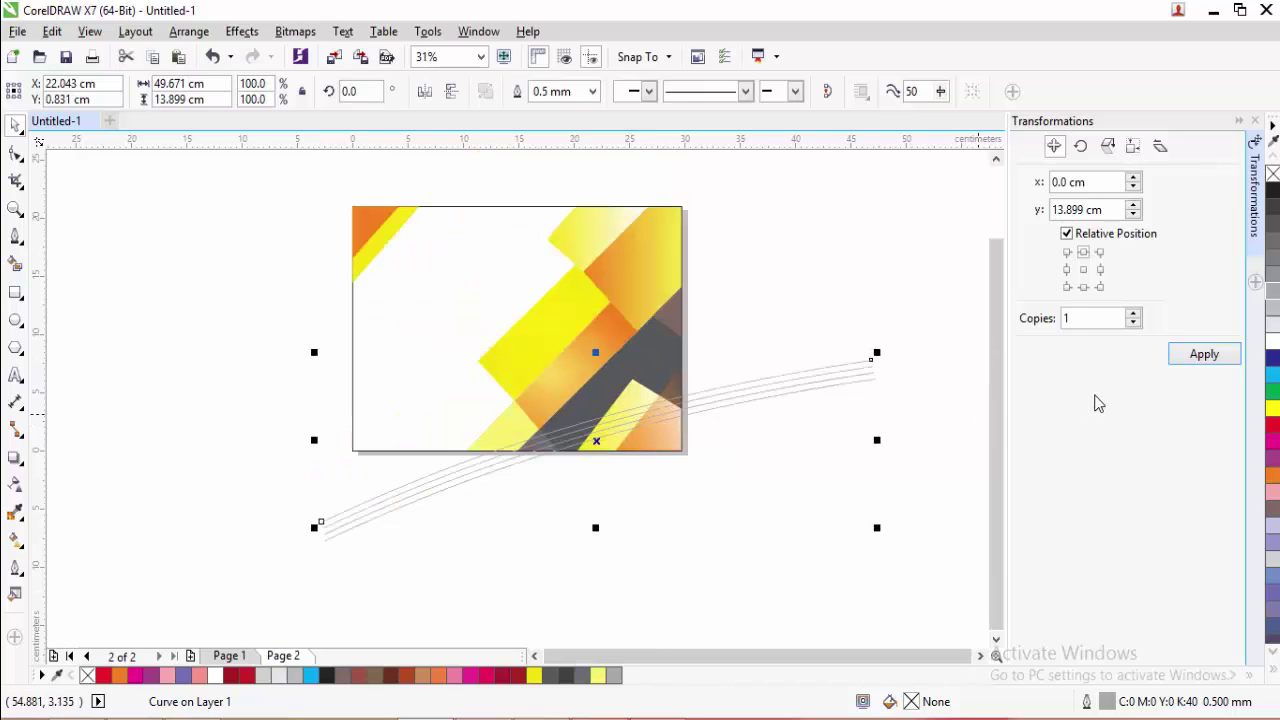
key("ctrl+d")
key("ctrl+d")
key("ctrl+d")
key("ctrl+d")
key("ctrl+d")
key("ctrl+d")
key("ctrl+d")
key("ctrl+d")
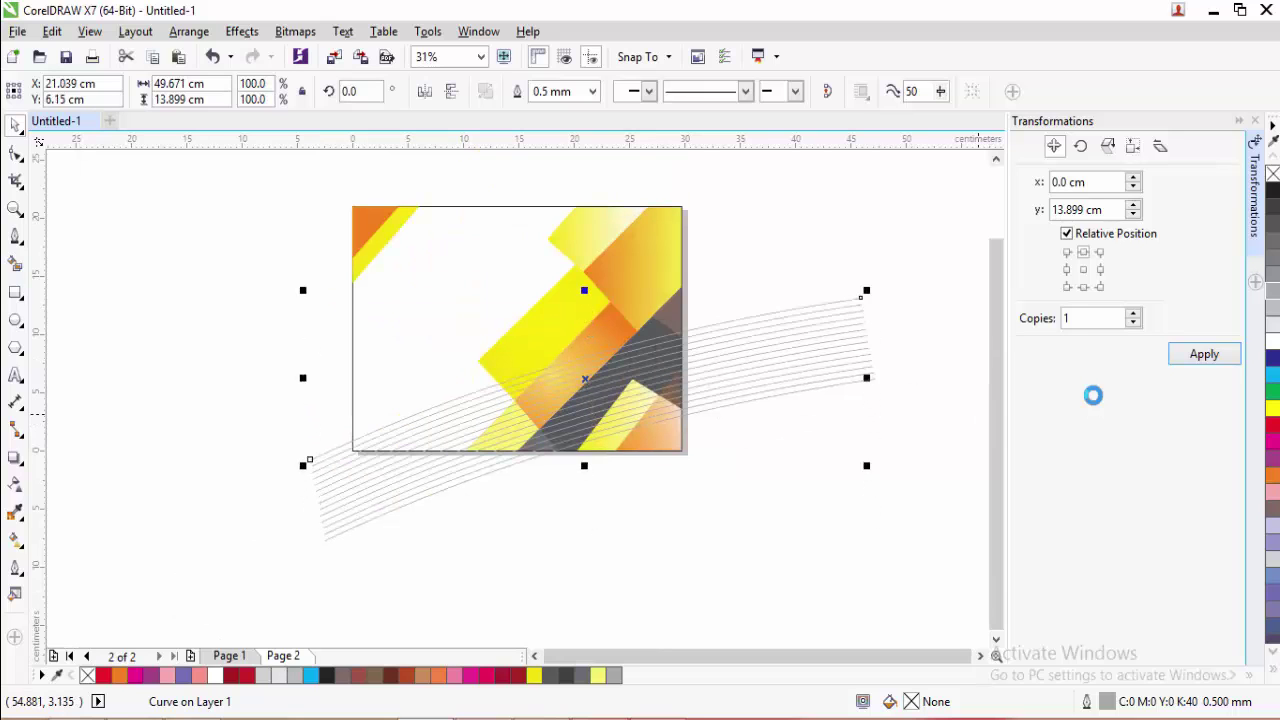
key("ctrl+d")
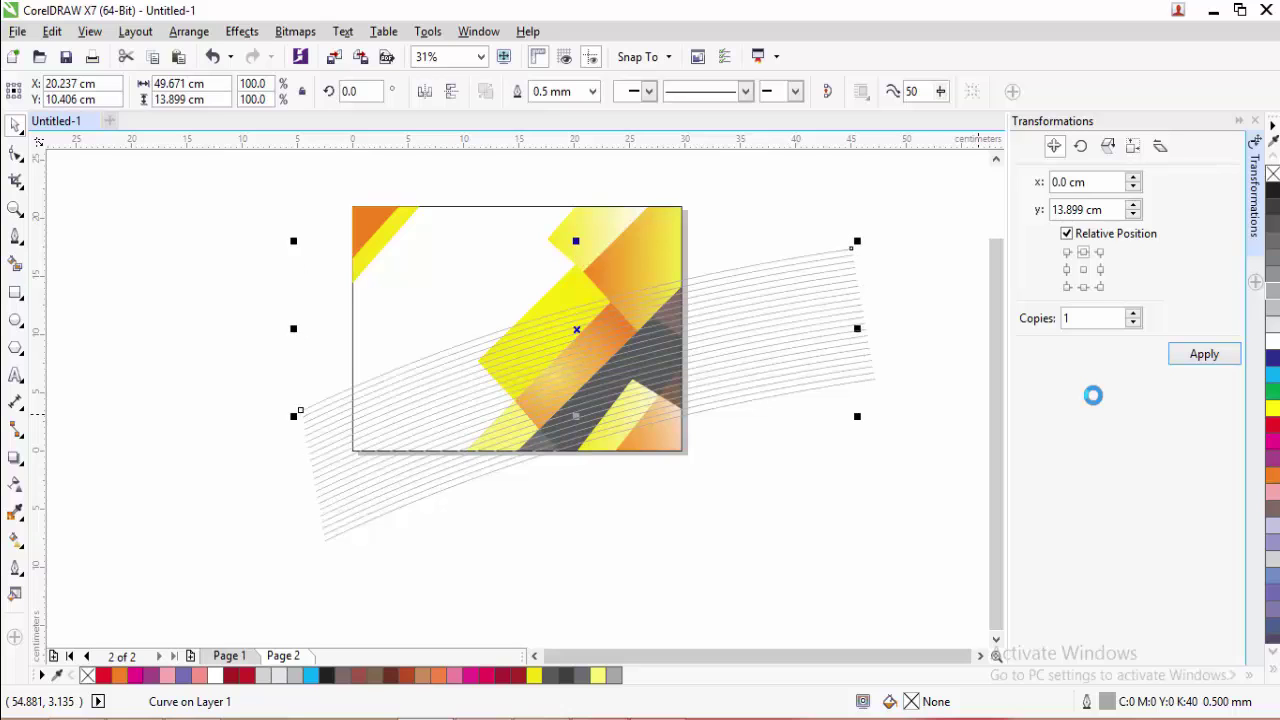
key("ctrl+d")
key("ctrl+d")
key("ctrl+d")
key("ctrl+d")
key("ctrl+d")
key("ctrl+d")
key("ctrl+d")
key("ctrl+d")
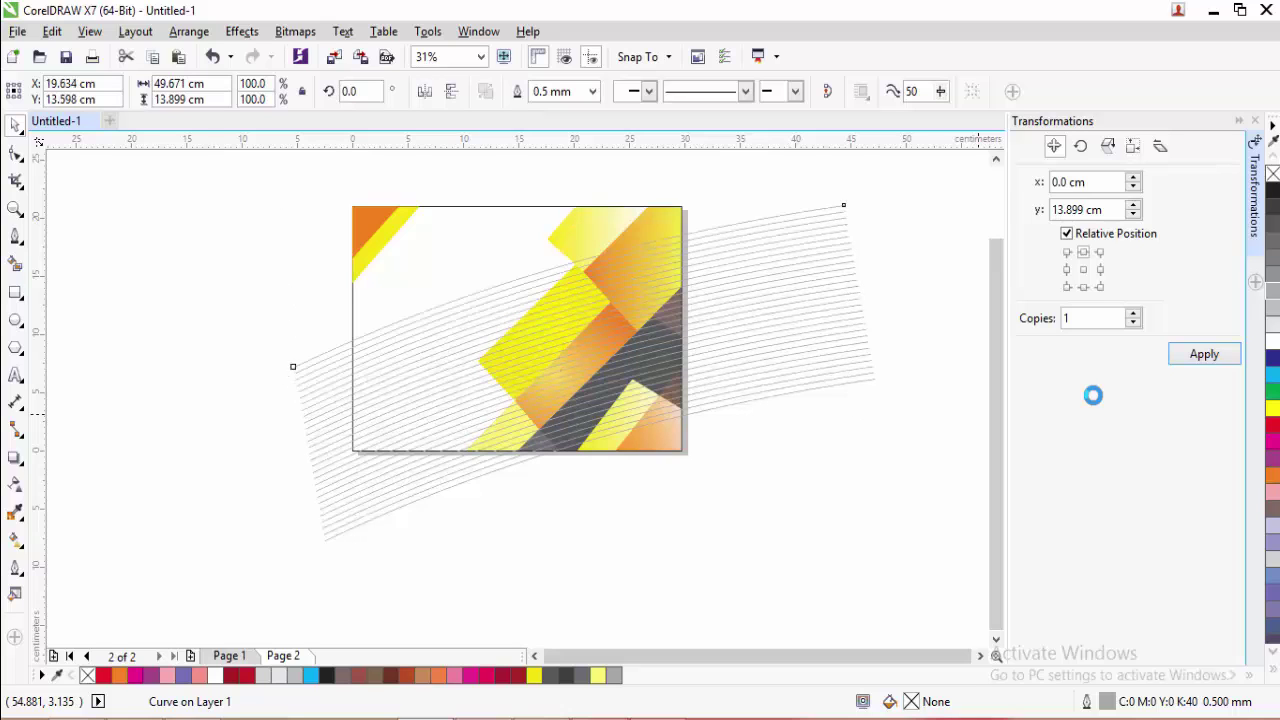
key("ctrl+d")
key("ctrl+d")
key("ctrl+d")
key("ctrl+d")
key("ctrl+d")
key("ctrl+d")
key("ctrl+d")
key("ctrl+d")
key("ctrl+d")
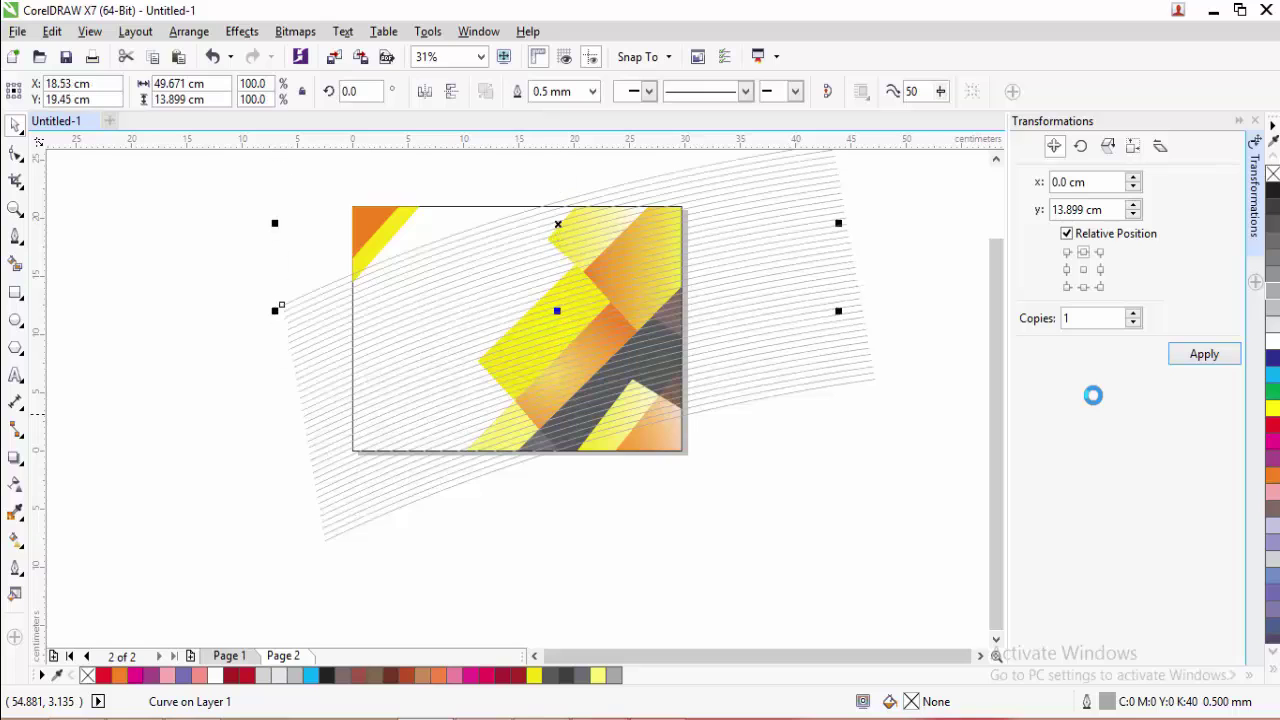
key("ctrl+d")
key("ctrl+d")
key("ctrl+d")
key("ctrl+d")
key("ctrl+d")
key("ctrl+d")
key("ctrl+d")
key("ctrl+d")
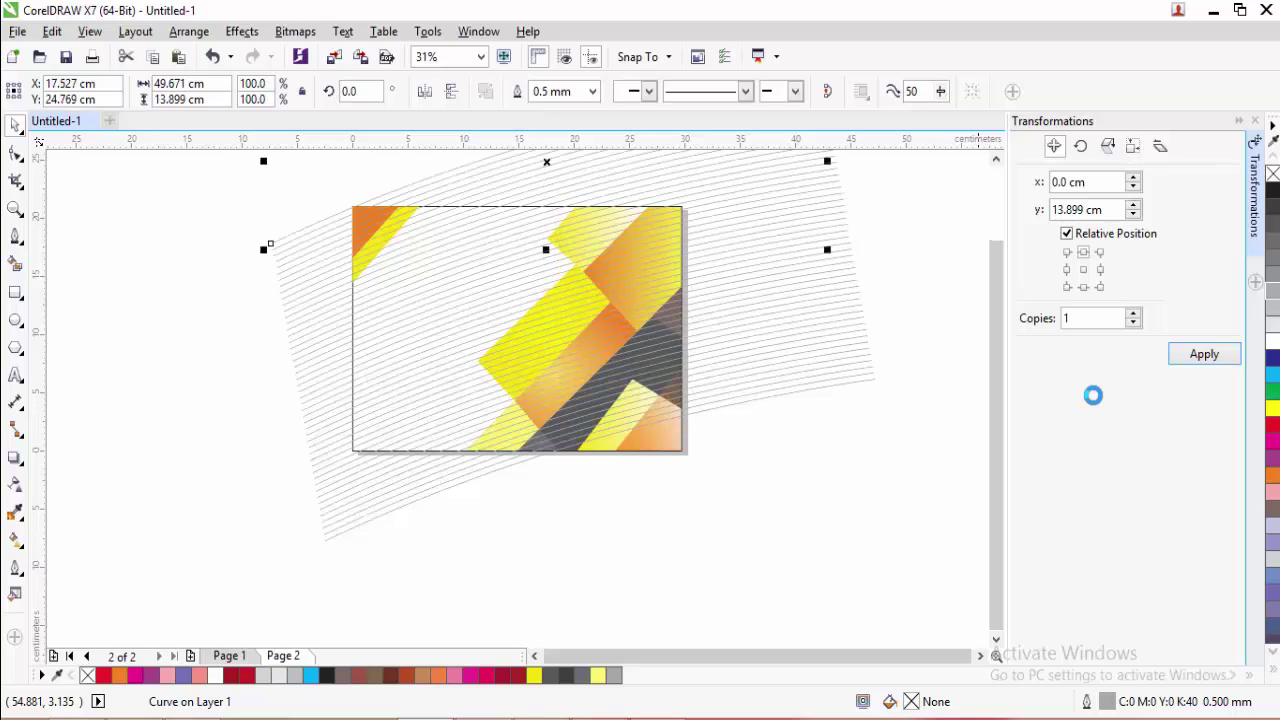
key("ctrl+d")
key("ctrl+d")
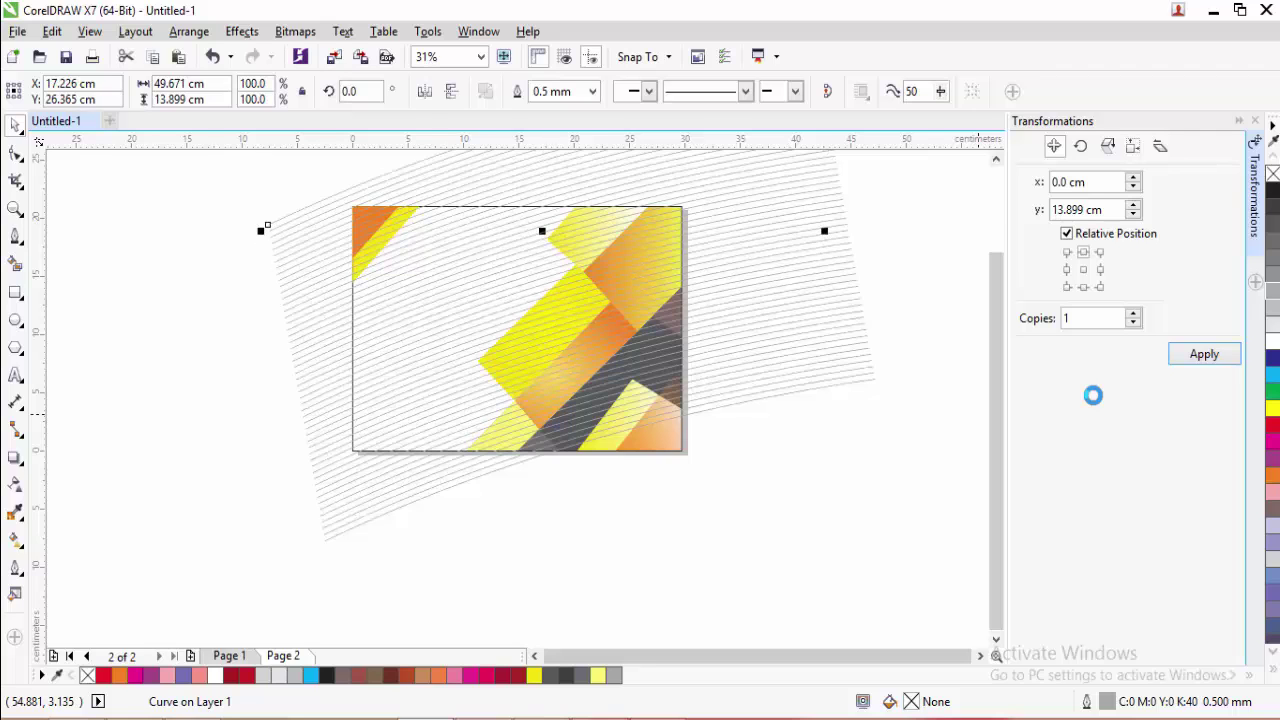
- Select the page artwork beneath the lines and move it off the page to the left
scroll(835, 409, "down", 1)
left_click_drag(551, 254, 790, 556)
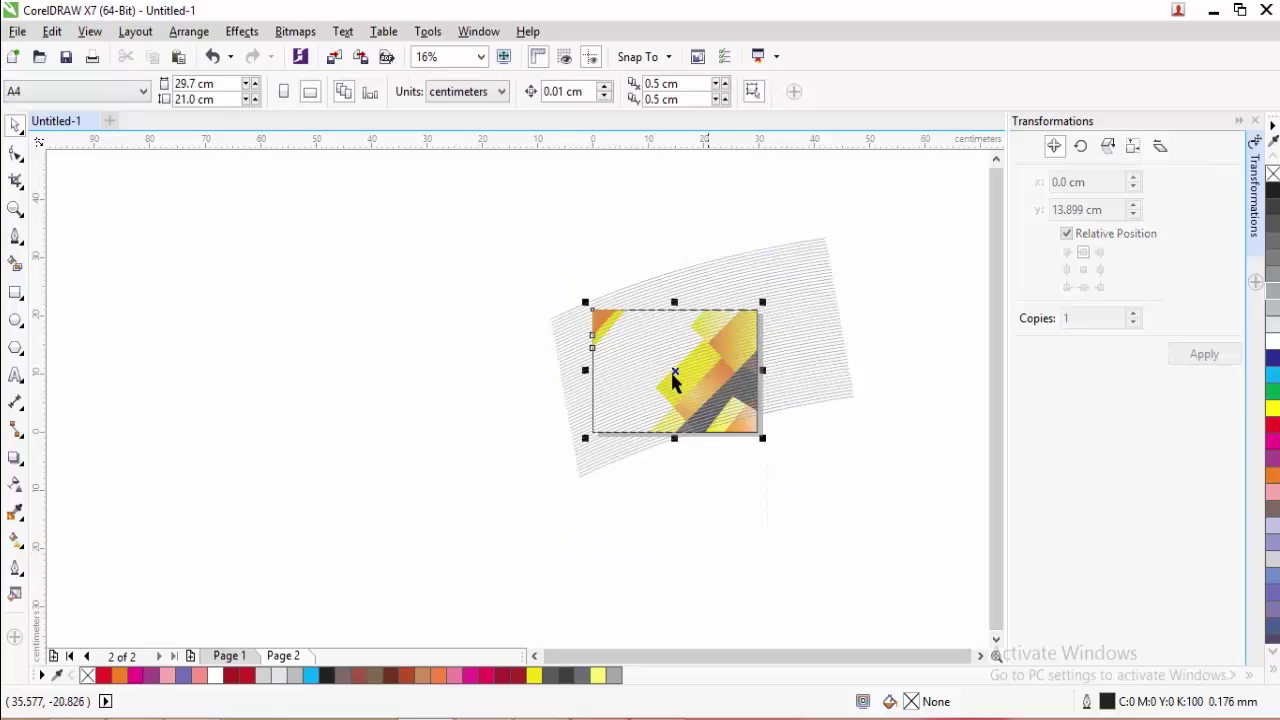
left_click_drag(651, 386, 408, 426)
- Group all the curved lines and move the group off the page, above the artwork
left_click_drag(914, 480, 900, 550)
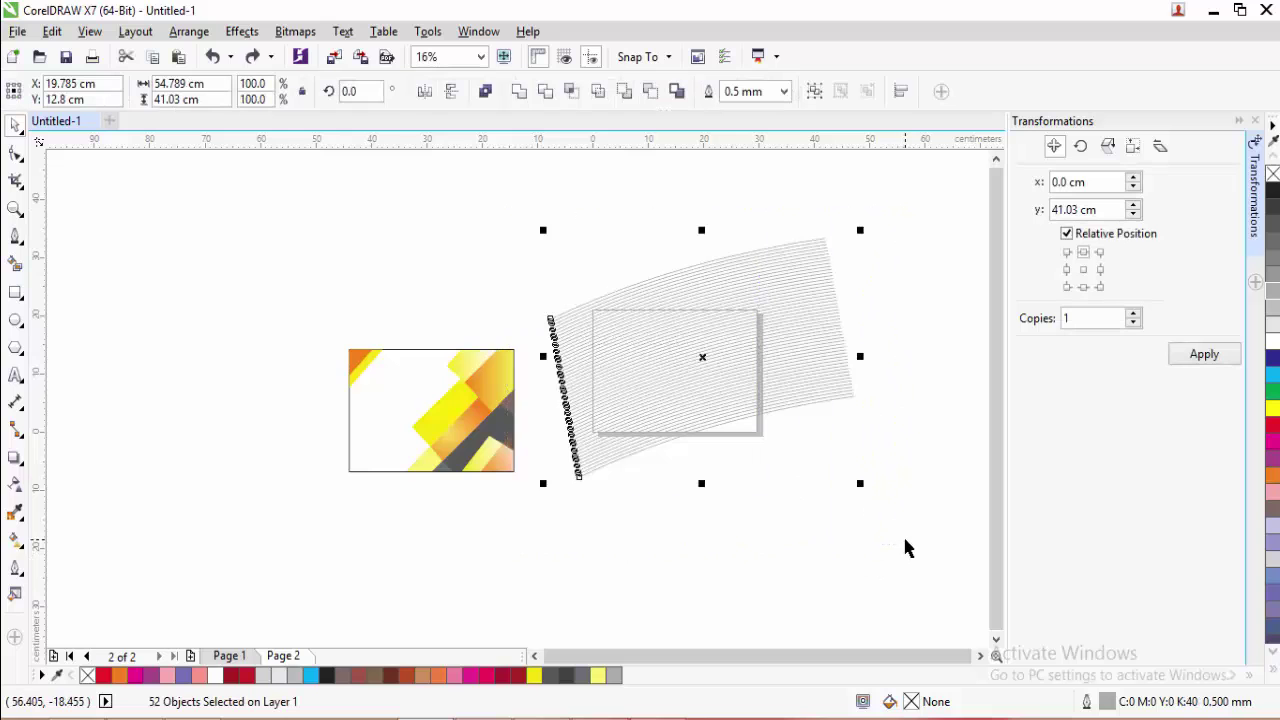
key("ctrl+g")
left_click_drag(771, 371, 420, 300)
scroll(486, 447, "up", 2)
scroll(503, 443, "down", 2)
left_click(471, 376)
left_click_drag(490, 396, 697, 373)
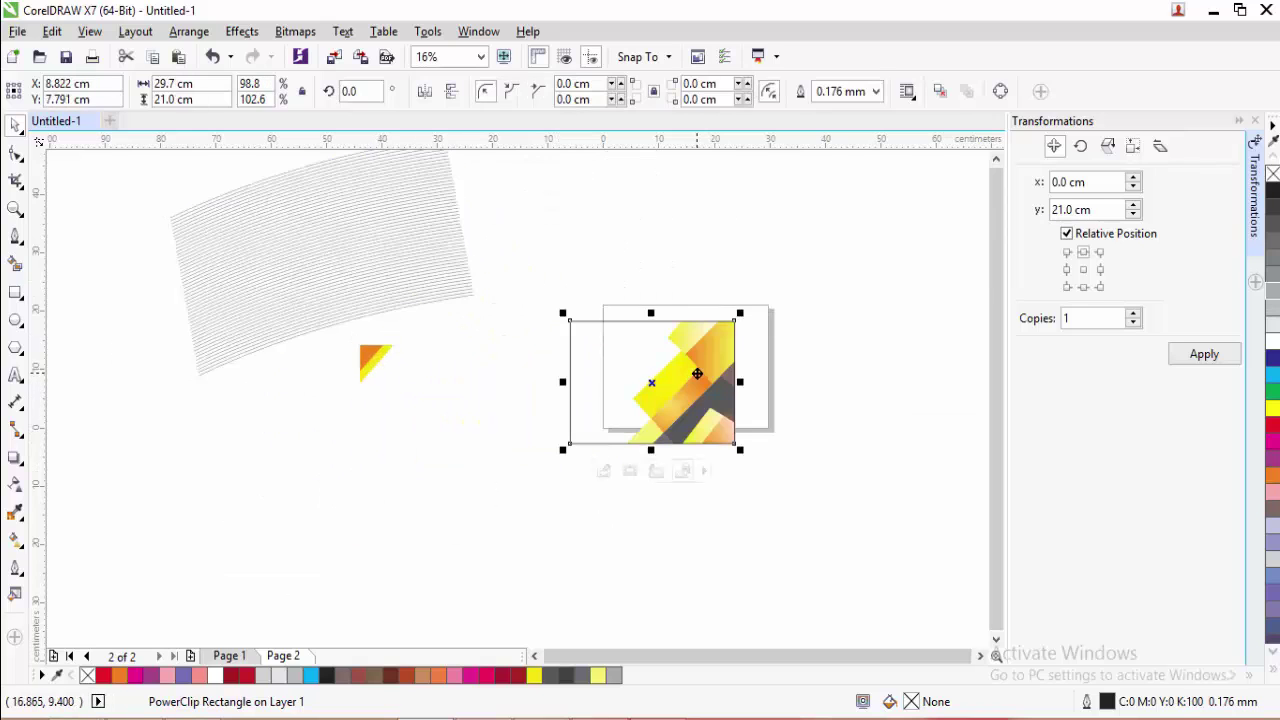
key("ctrl+z")
- Group the PowerClip rectangle with the corner shapes and center the group on the page
left_click(591, 516)
key("ctrl+z")
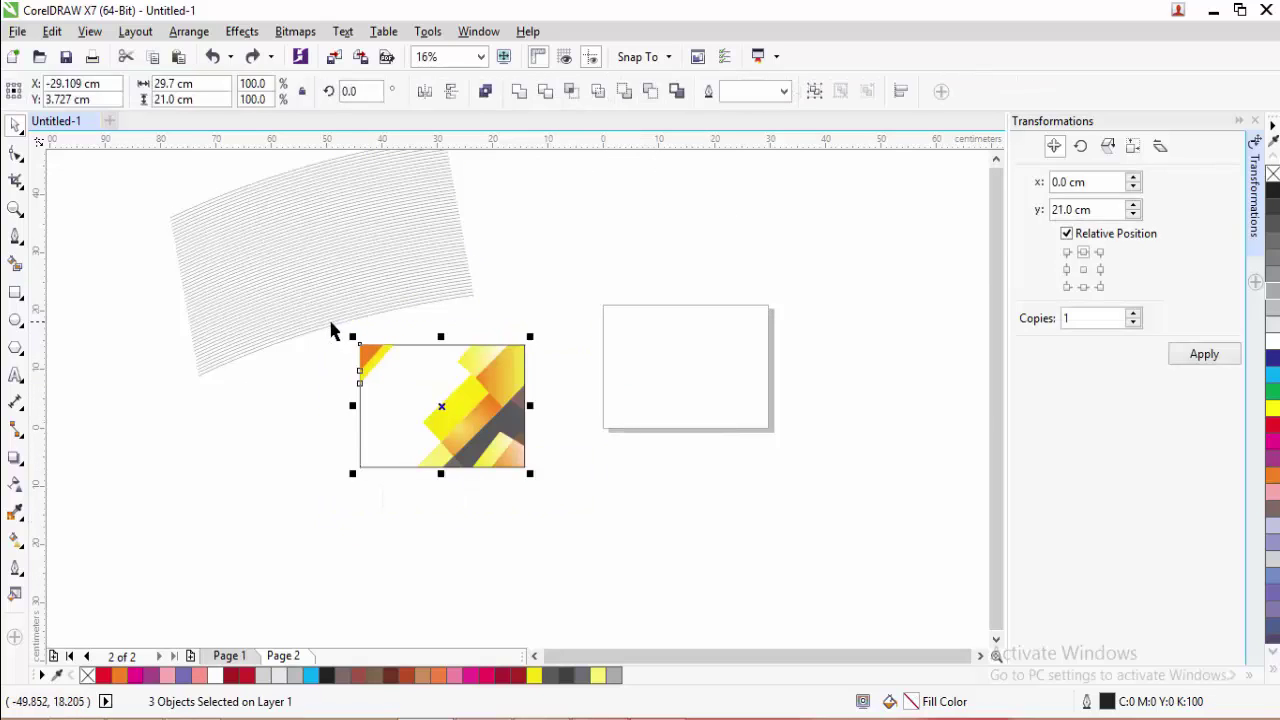
key("ctrl+g")
key("p")
- PowerClip the group of curved lines inside the page-sized rectangle
left_click(391, 251)
left_click_drag(391, 251, 510, 403)
scroll(510, 403, "up", 2)
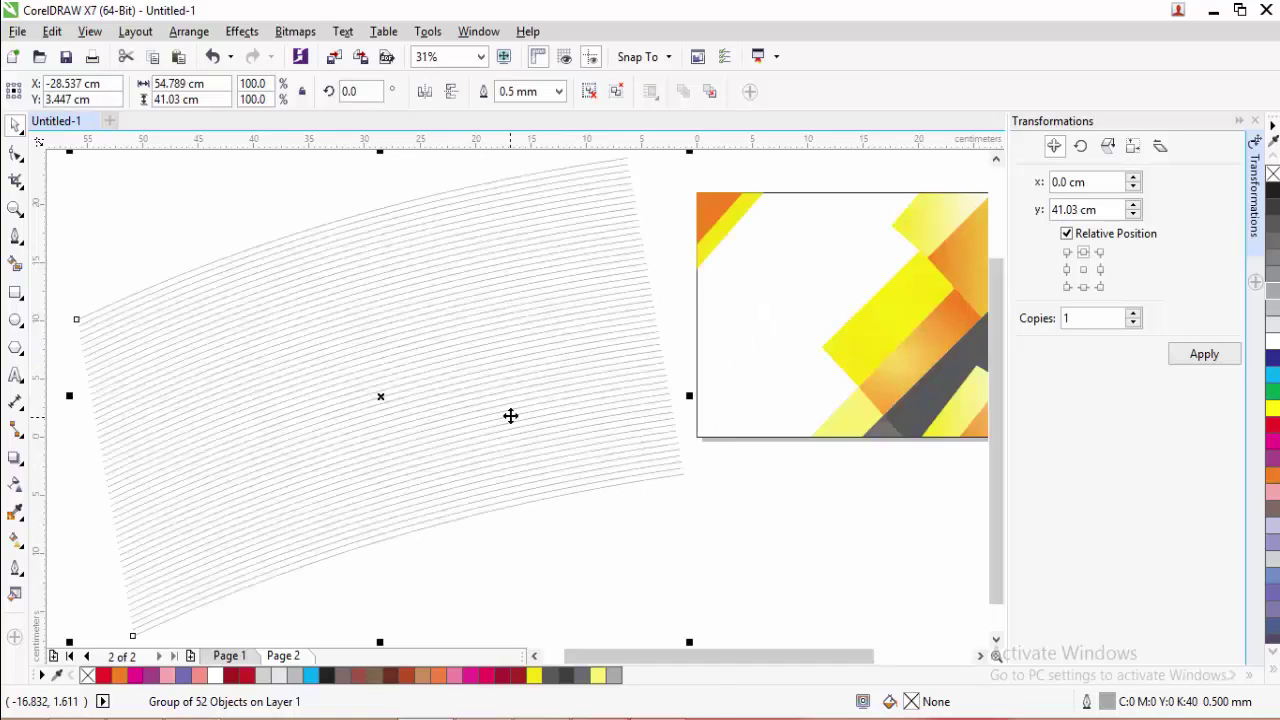
right_click(510, 403)
left_click(590, 238)
left_click(785, 280)
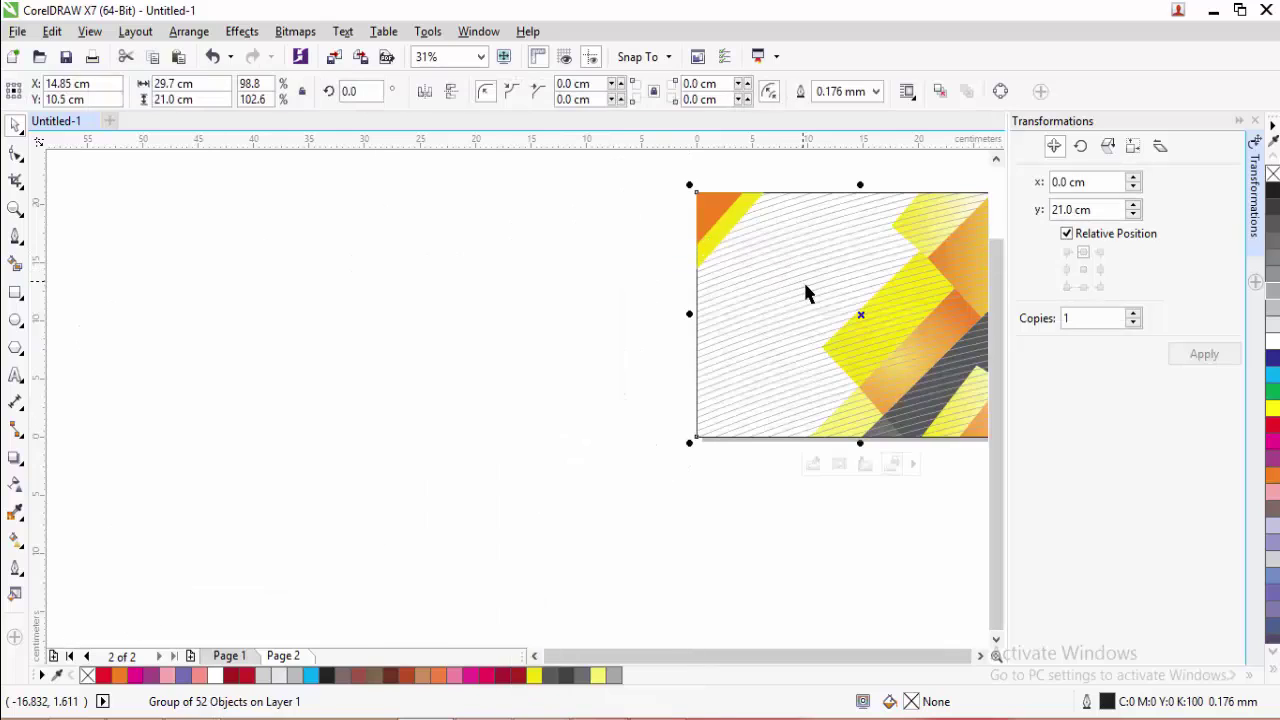
- Edit the PowerClip contents to place the line group behind the yellow and orange shapes, and finish editing
scroll(803, 291, "down", 2)
scroll(899, 287, "up", 4)
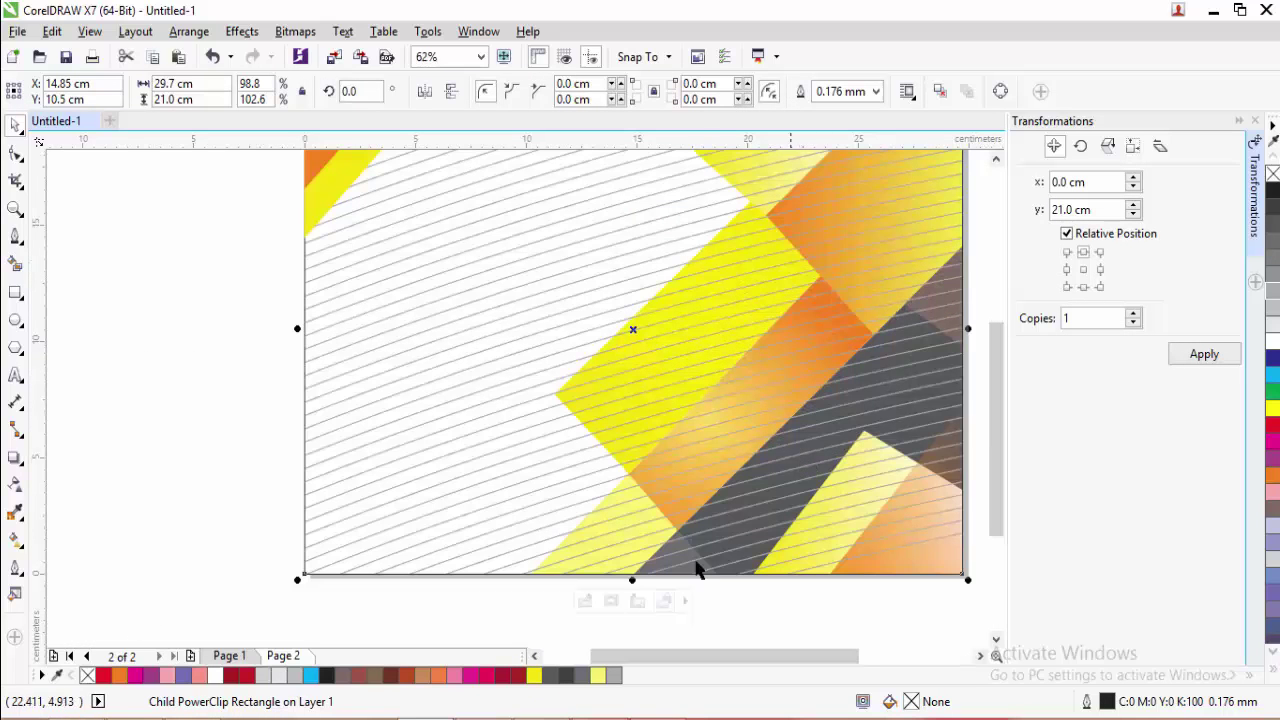
left_click(587, 602)
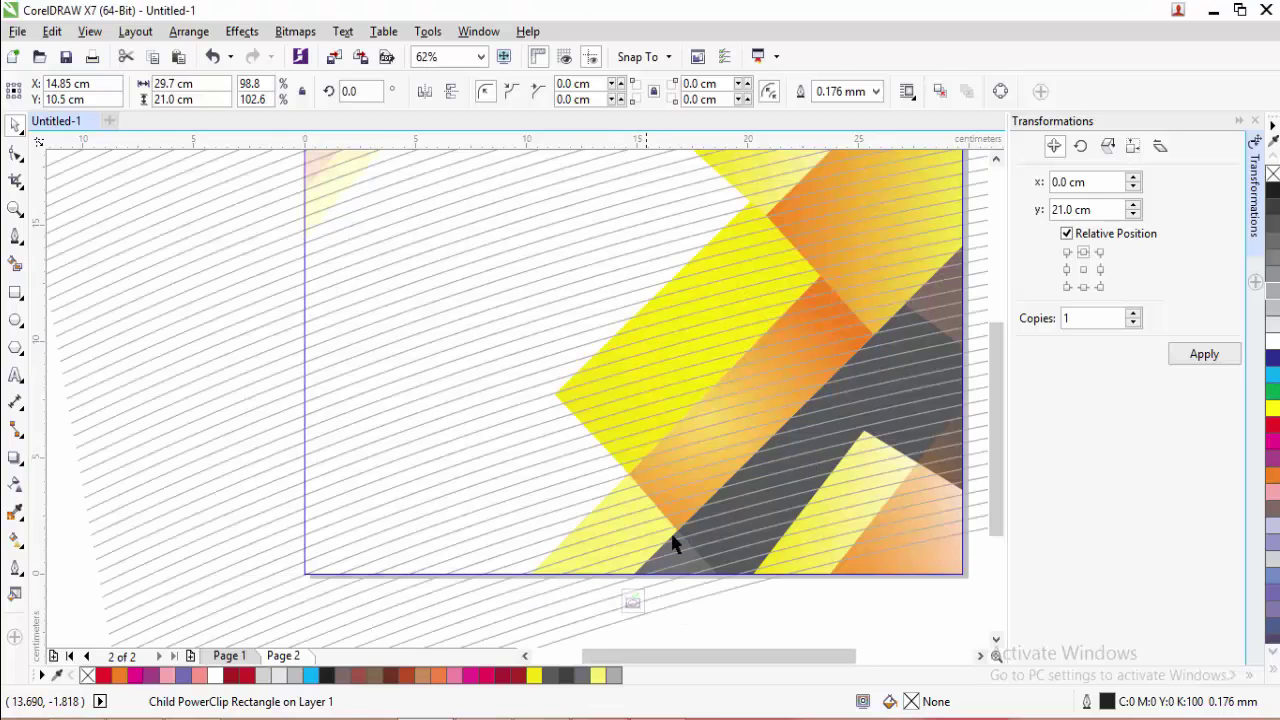
scroll(677, 518, "down", 2)
left_click(851, 400)
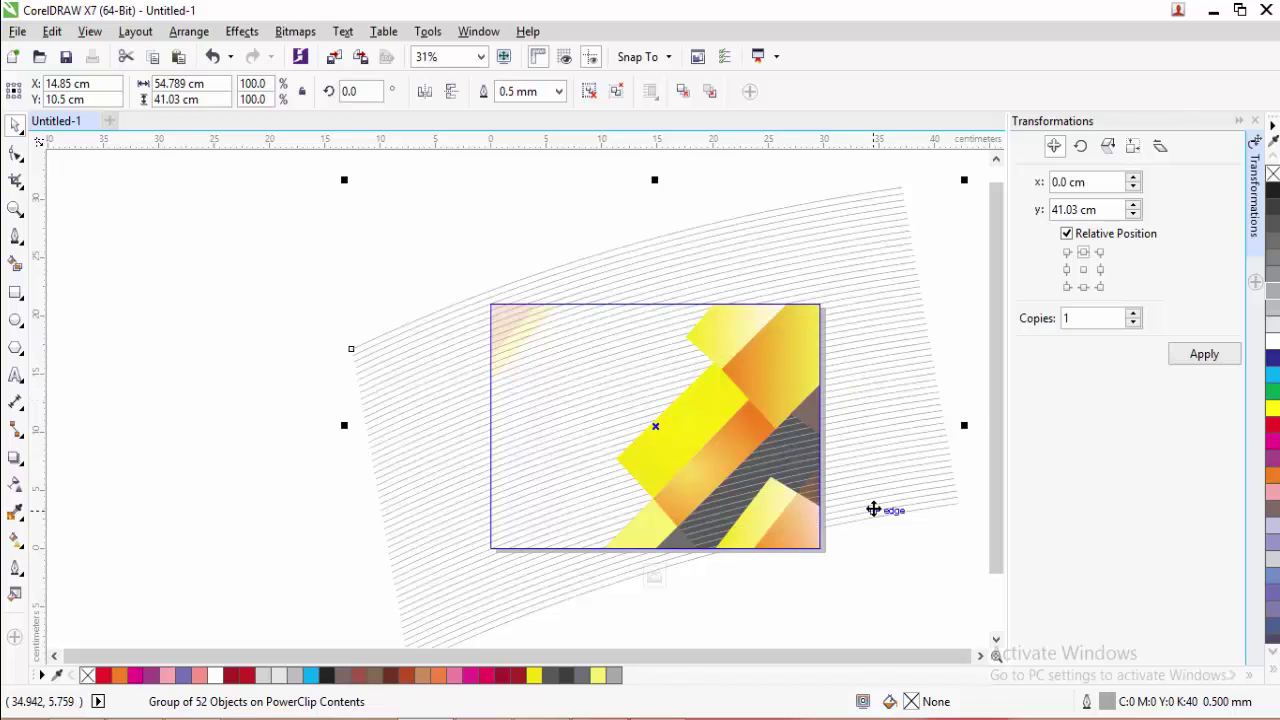
left_click(654, 578)
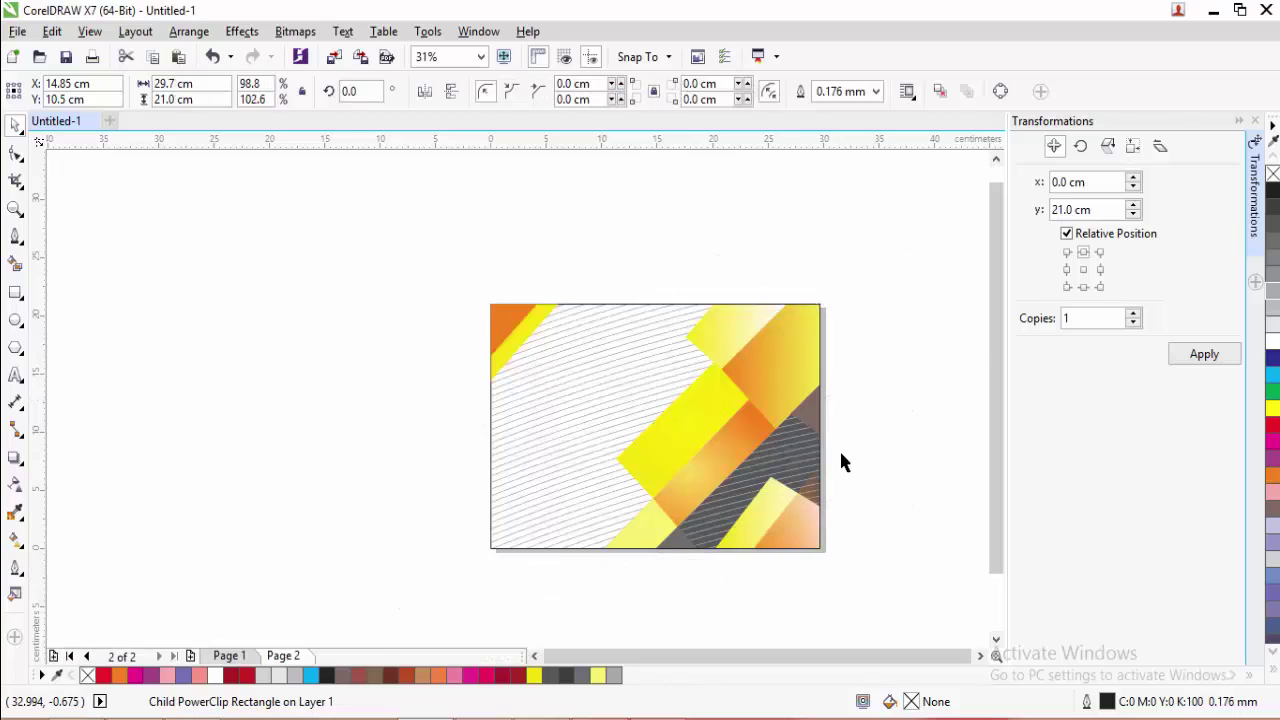
left_click(849, 481)
- Reopen the page rectangle's PowerClip contents for editing and select the group of curved lines
scroll(840, 455, "up", 3)
scroll(831, 441, "down", 3)
left_click(790, 430)
left_click(608, 576)
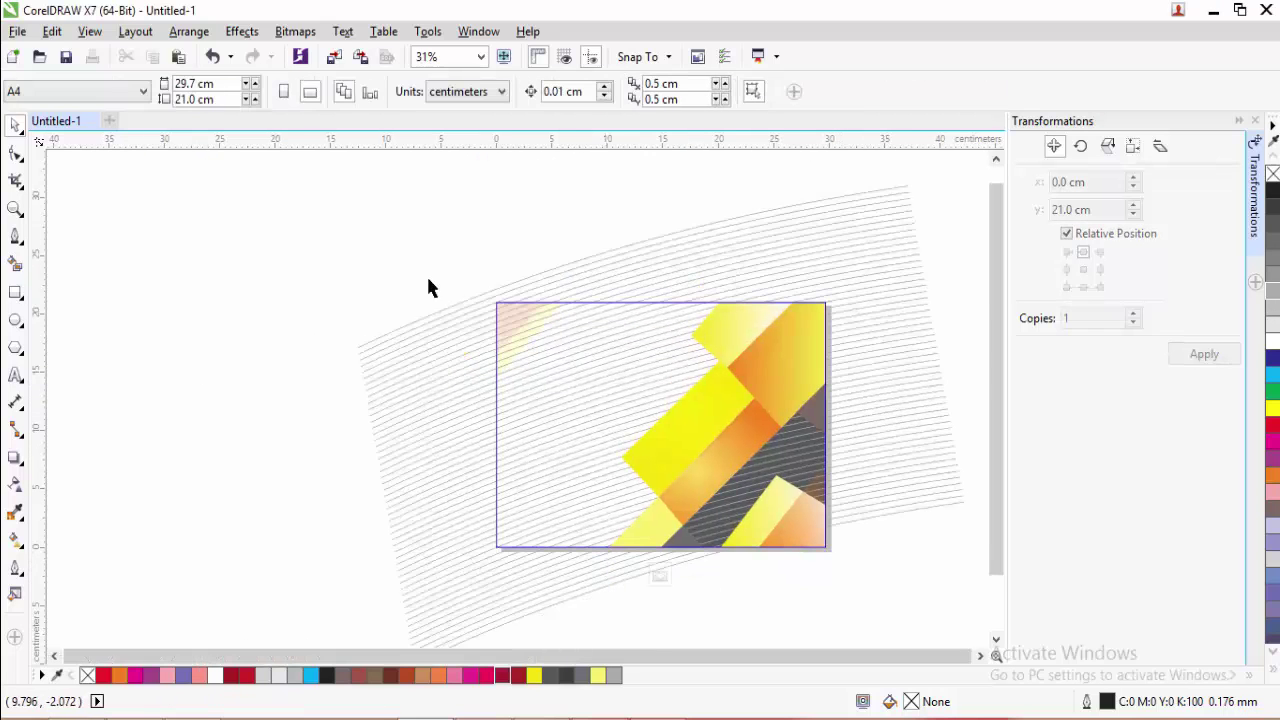
scroll(363, 251, "down", 3)
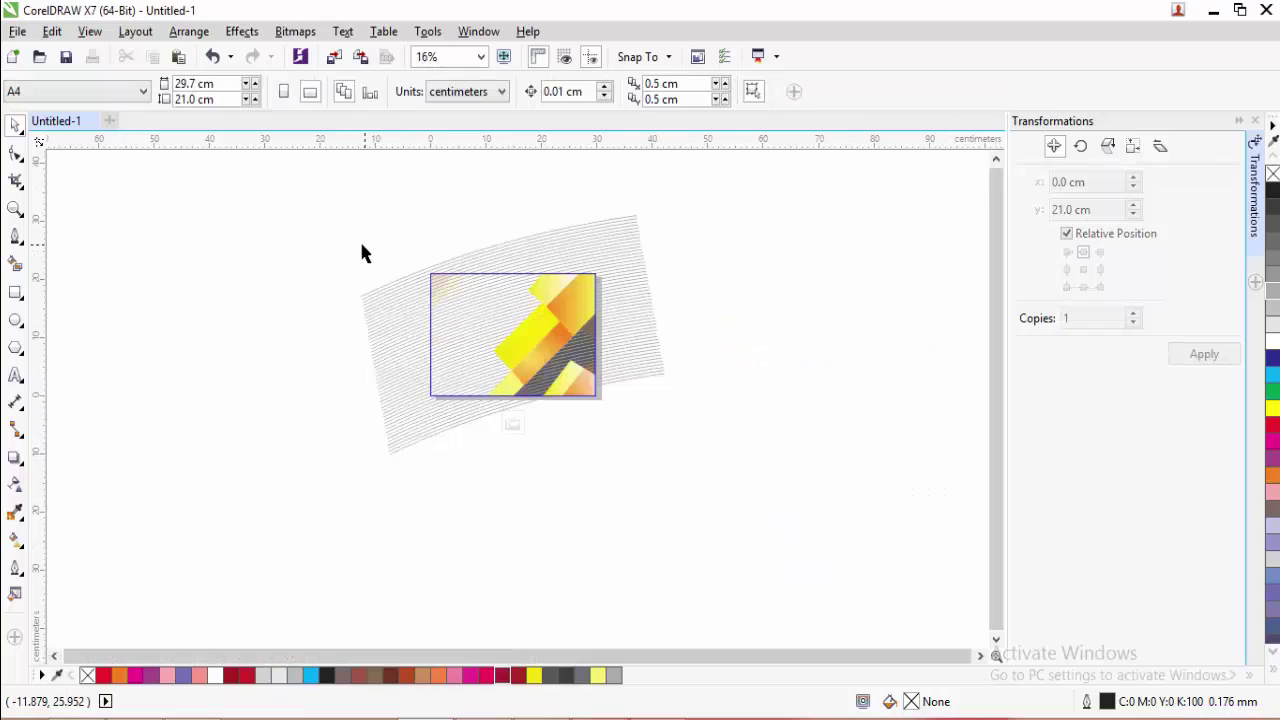
left_click(395, 307)
- Try an outline width of 0.25 mm on the group of curved lines
left_click(559, 91)
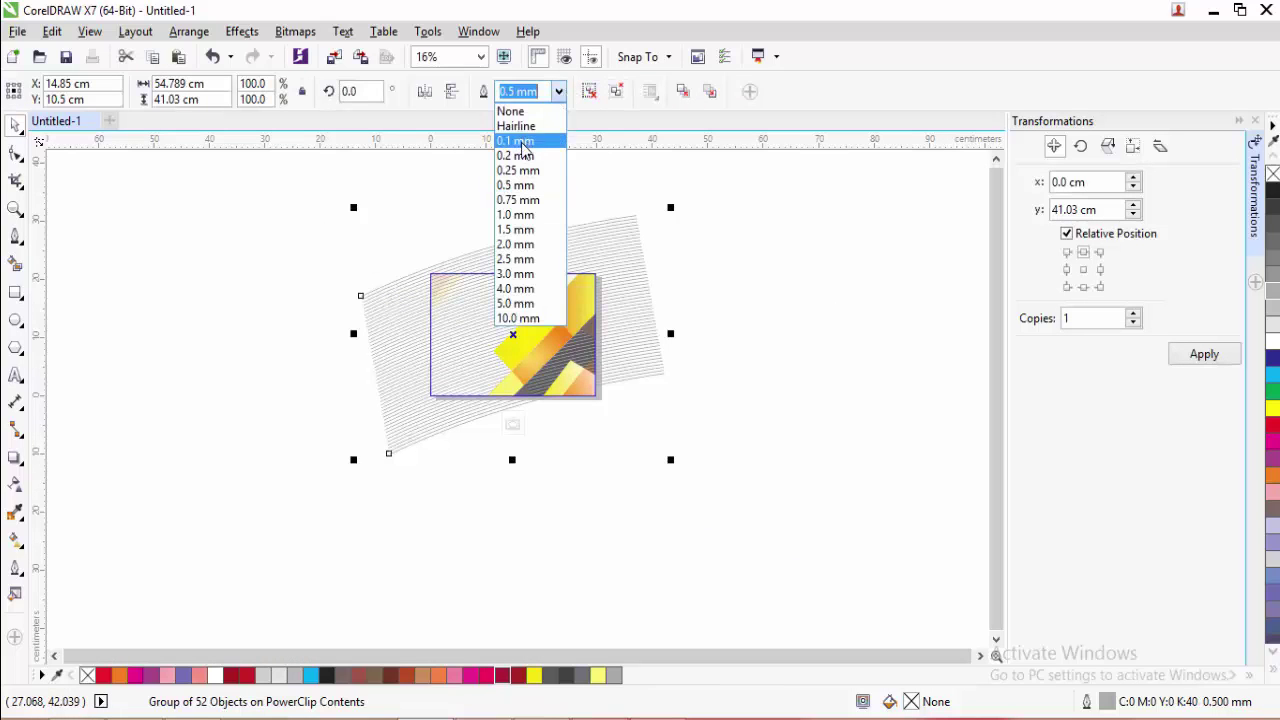
left_click(528, 186)
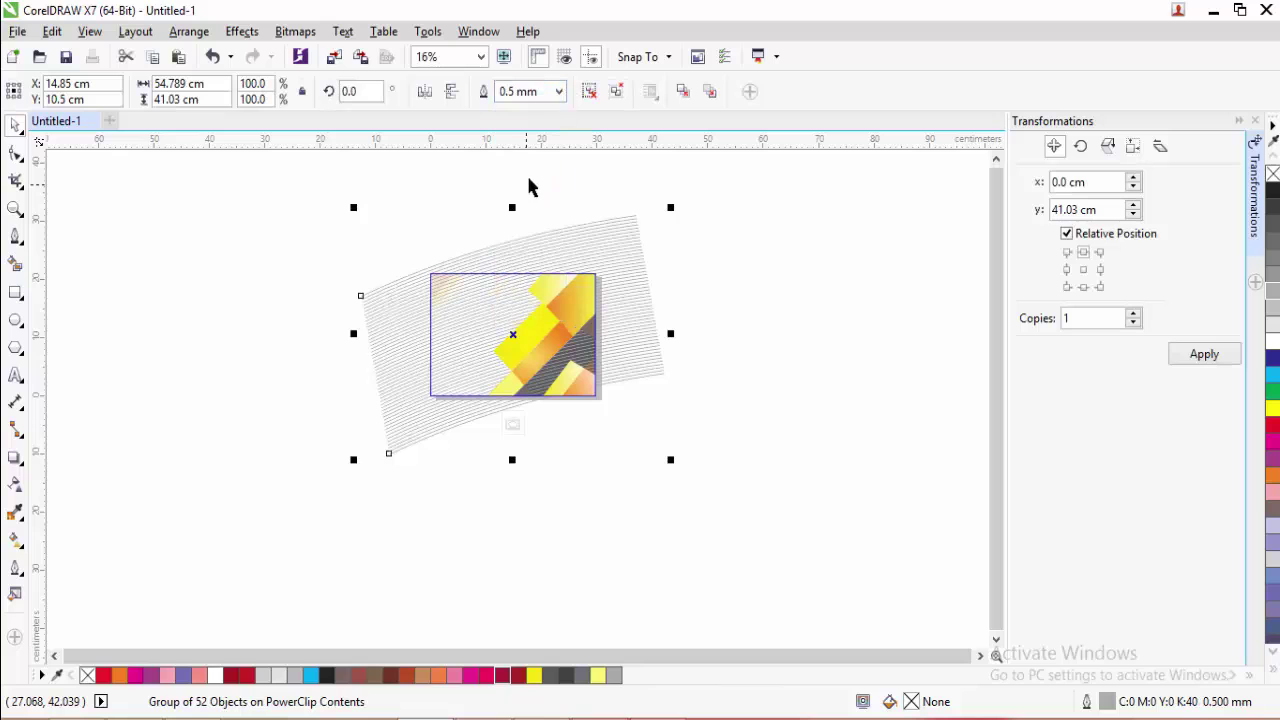
left_click(559, 91)
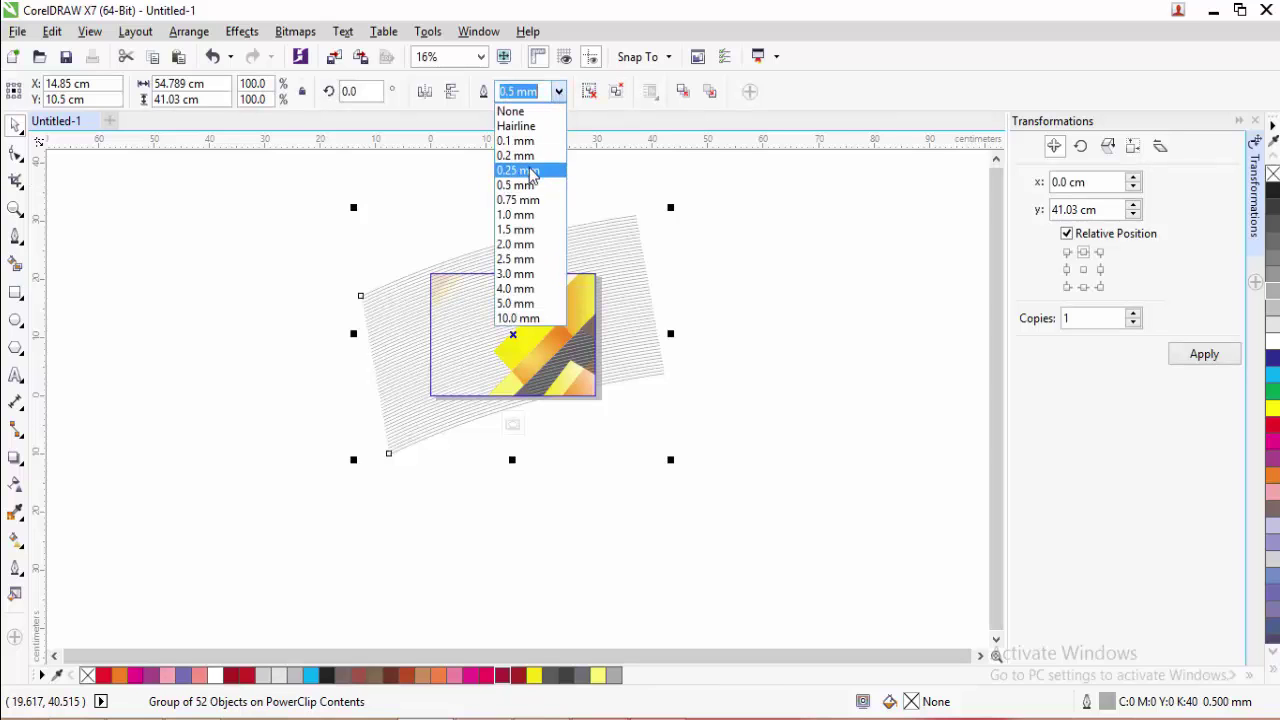
left_click(535, 171)
- Set the outline width of the group of curved lines to 0.2 mm
scroll(510, 340, "up", 3)
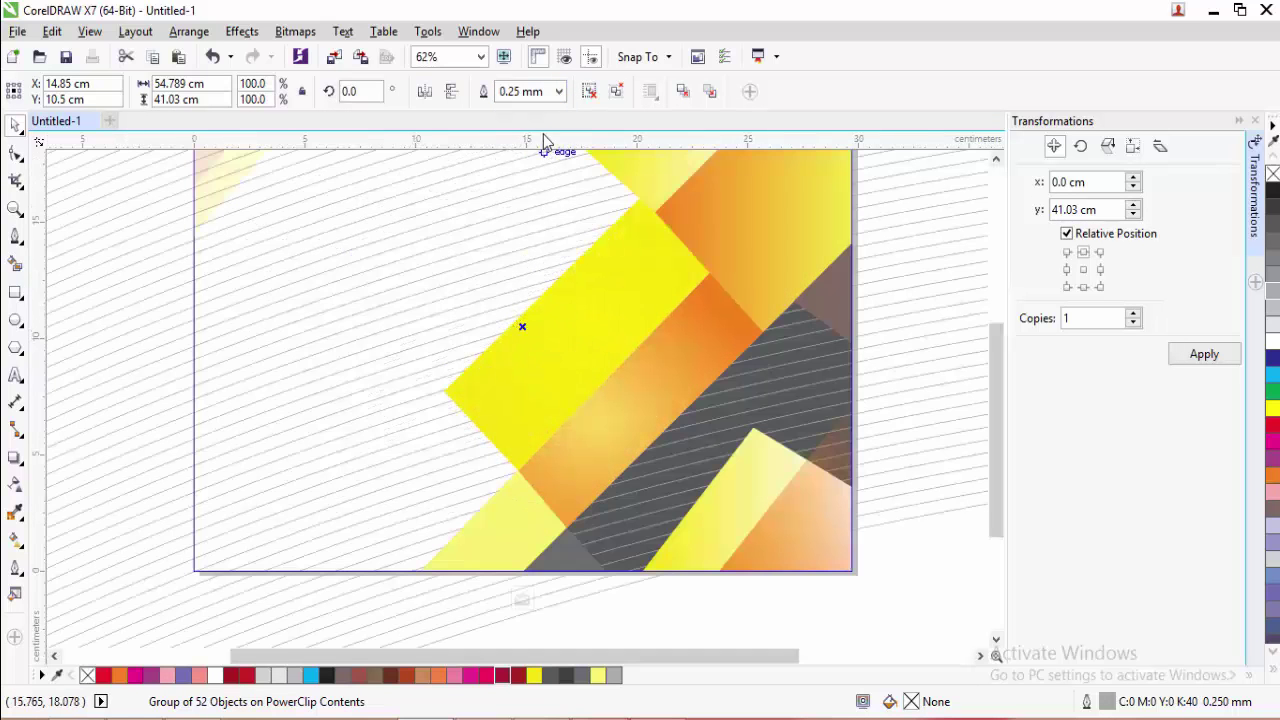
scroll(545, 145, "up", 2)
left_click(559, 91)
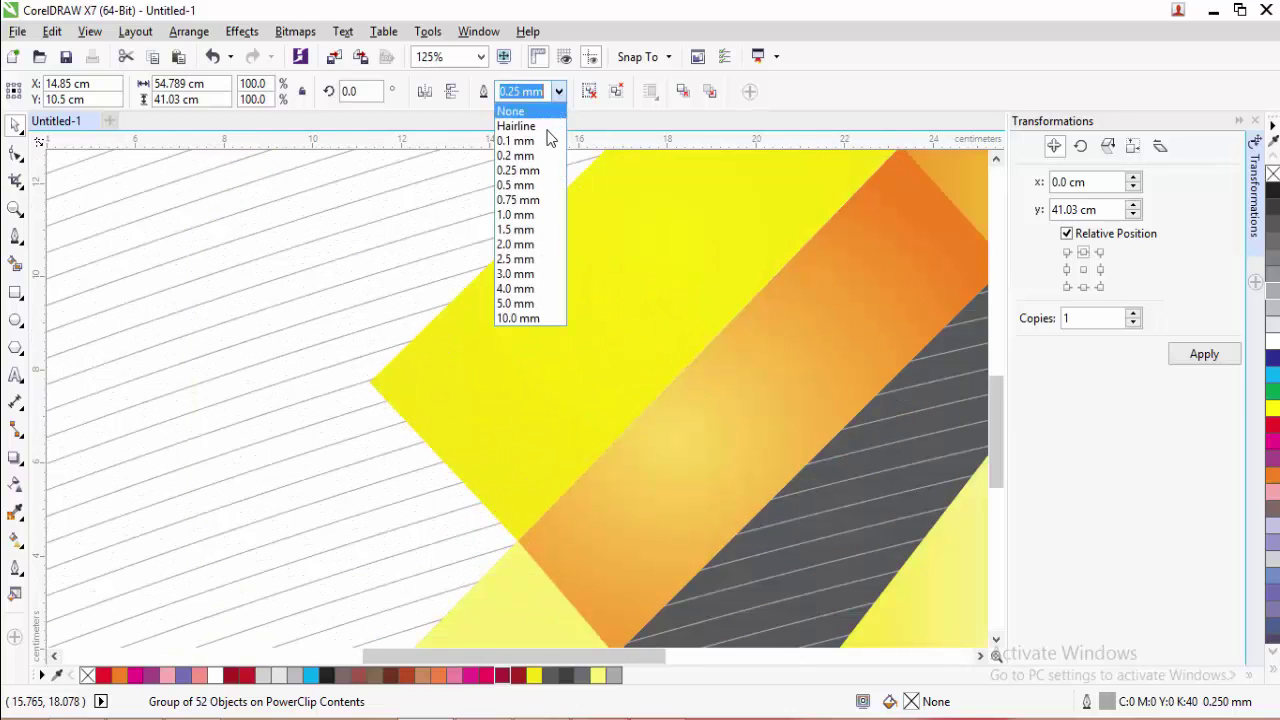
left_click(533, 156)
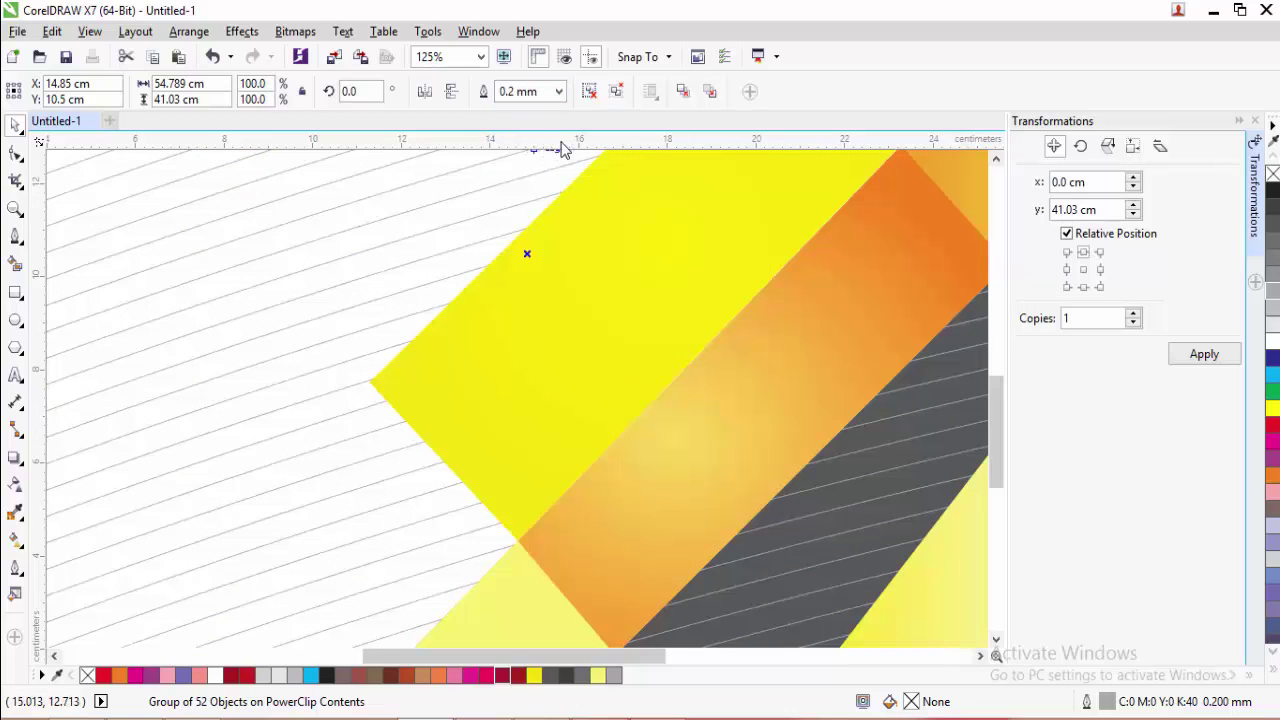
- Set the curved line group's outline color to 10% black and finish editing the page rectangle's PowerClip contents
key("F4")
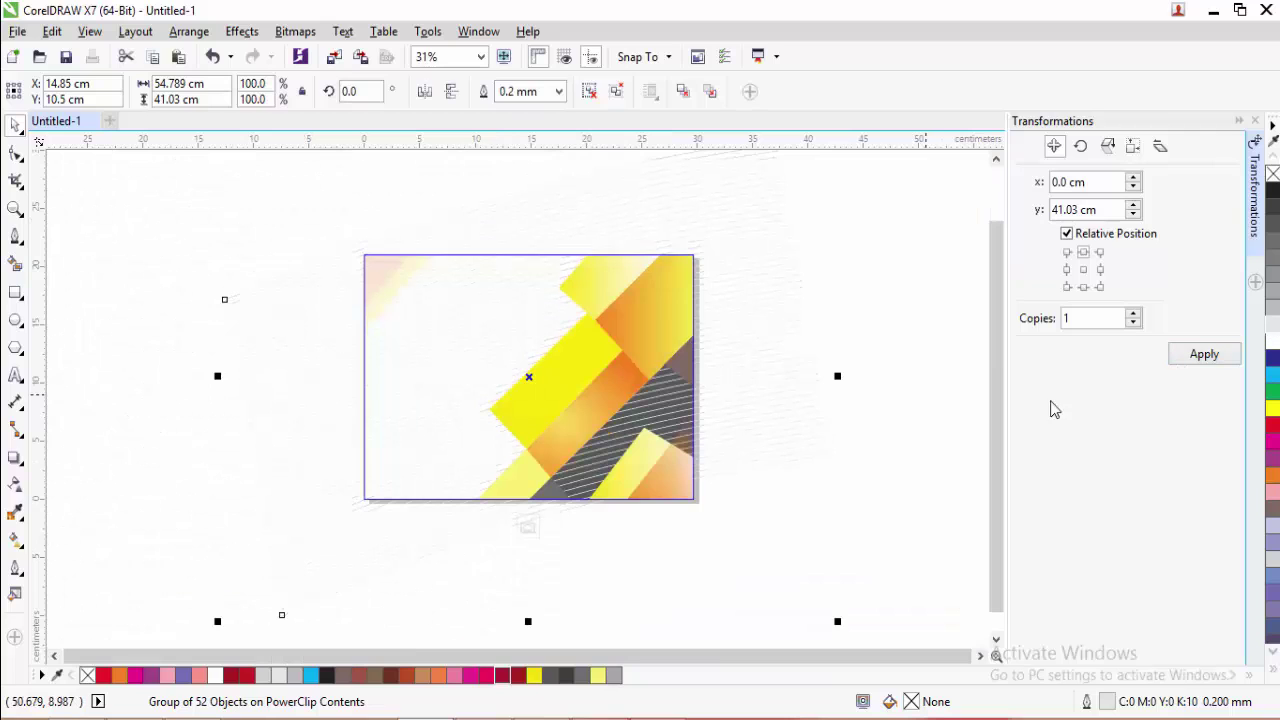
left_click(848, 503)
left_click(527, 526)
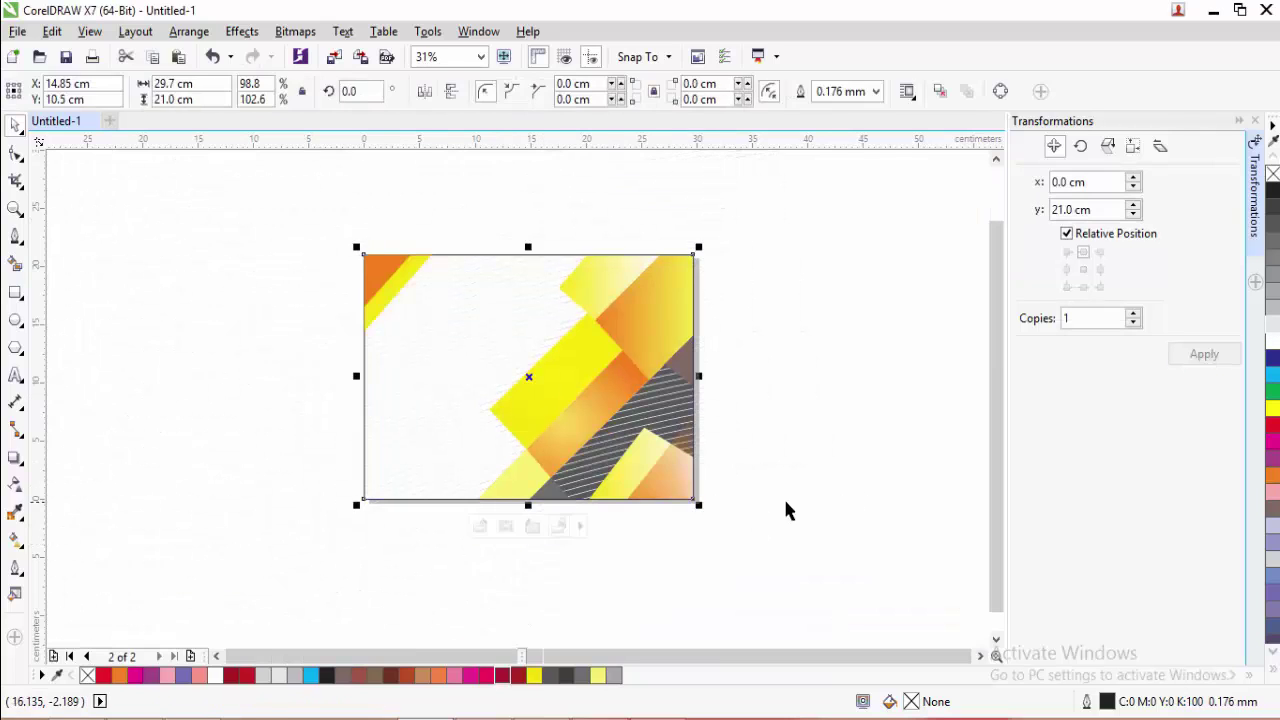
- Fill the page rectangle with Chalk (C0 M0 Y40 K0) and close the Transformations docker
left_click(1274, 437)
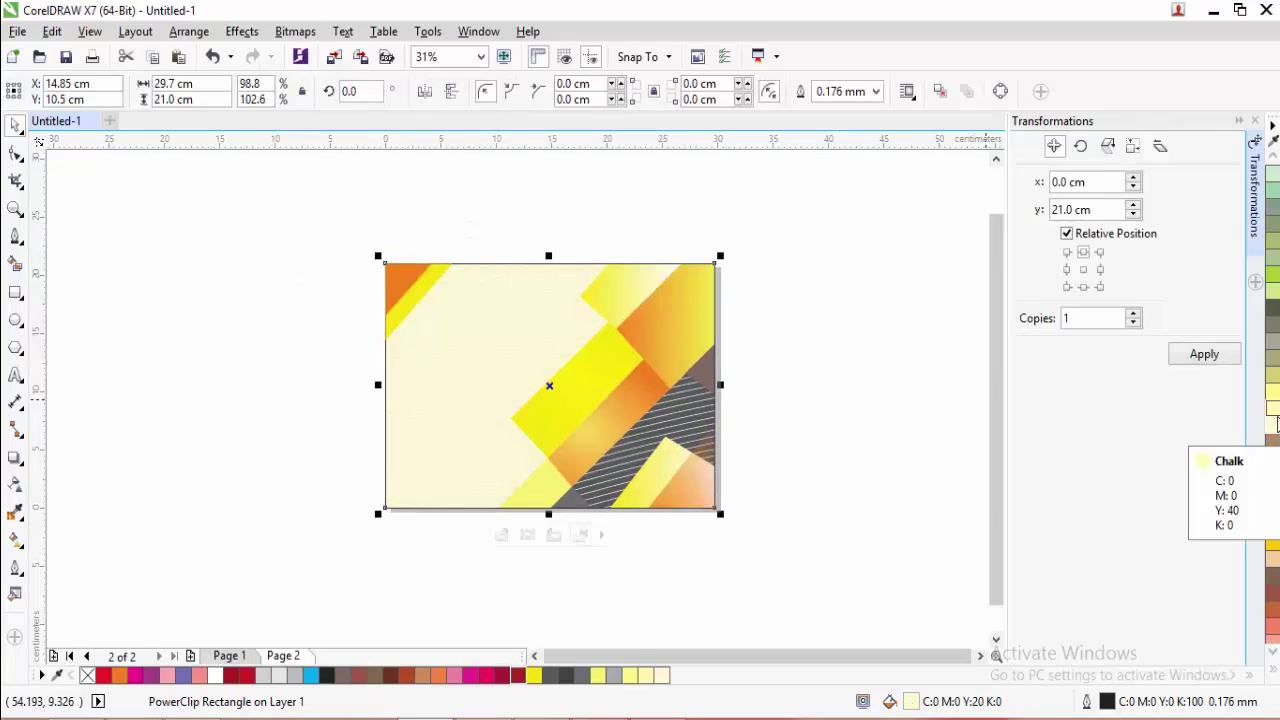
left_click(902, 476)
scroll(540, 420, "up", 3)
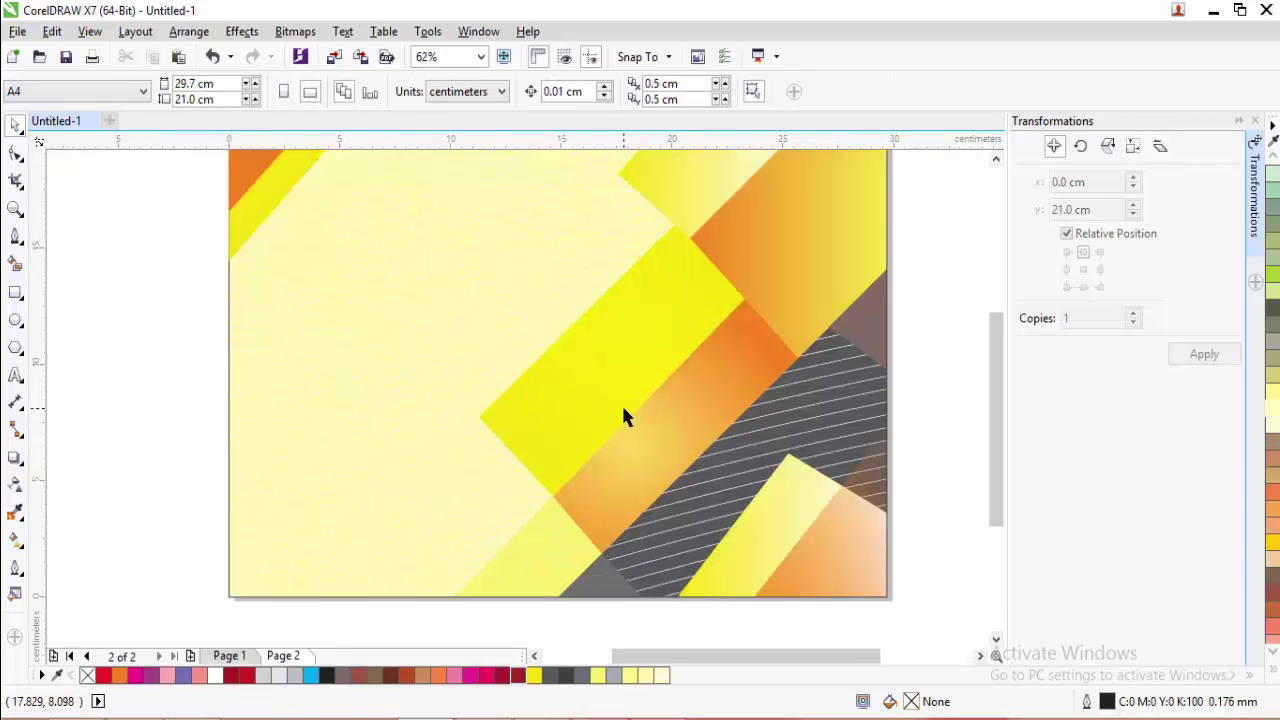
scroll(609, 370, "down", 3)
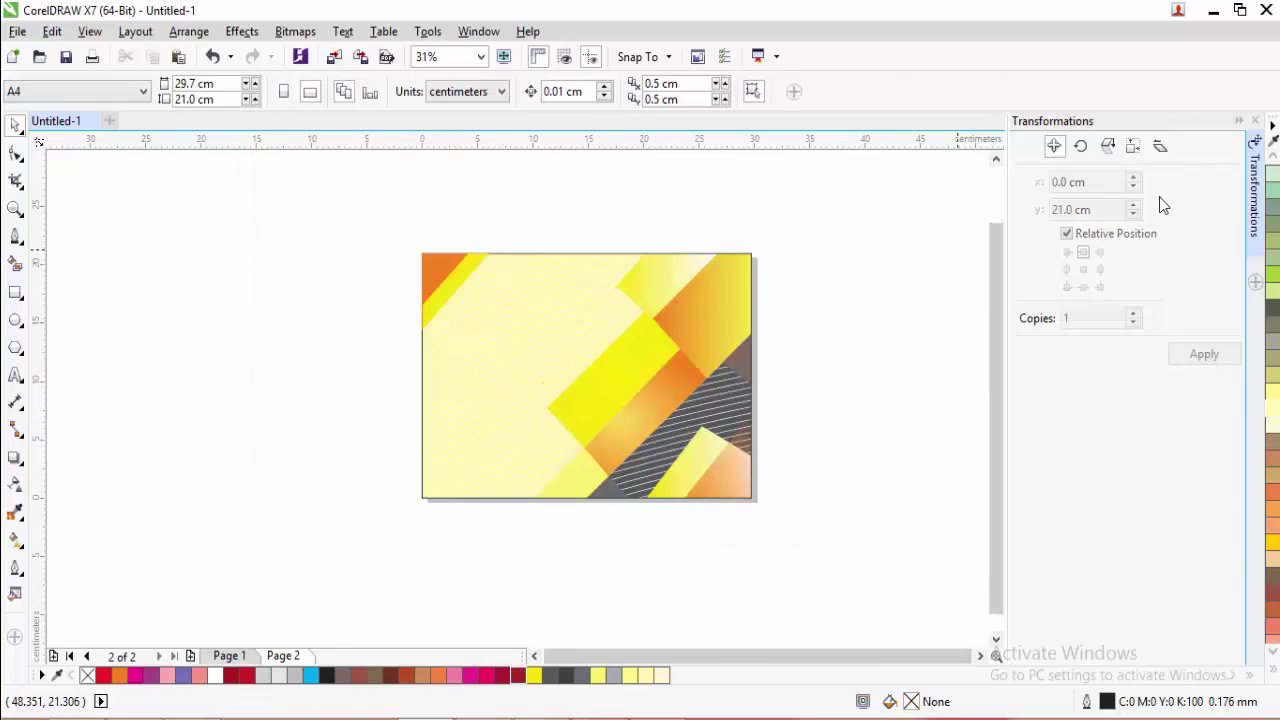
left_click(1255, 121)
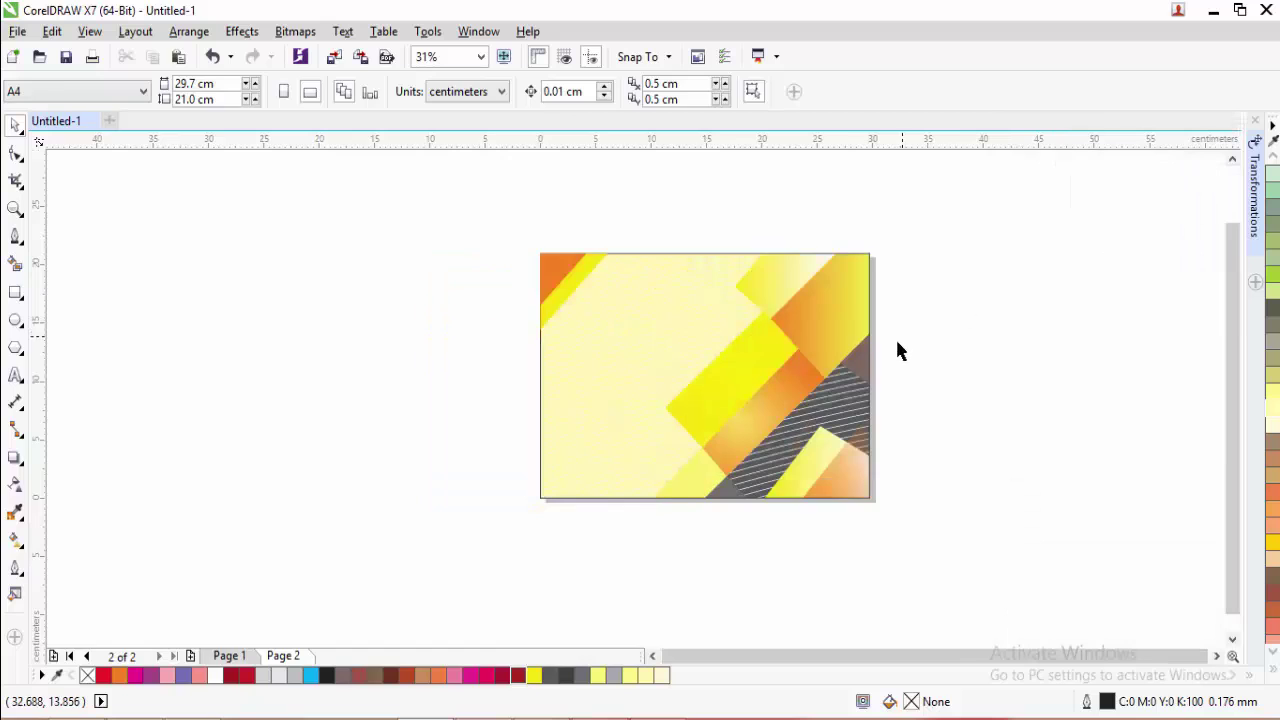
- Open the PowerClip contents and move the lower-right yellow shape's peak node up and right to about 26.5, 7.5 cm
scroll(900, 345, "up", 1)
double_click(765, 390)
scroll(765, 390, "up", 1)
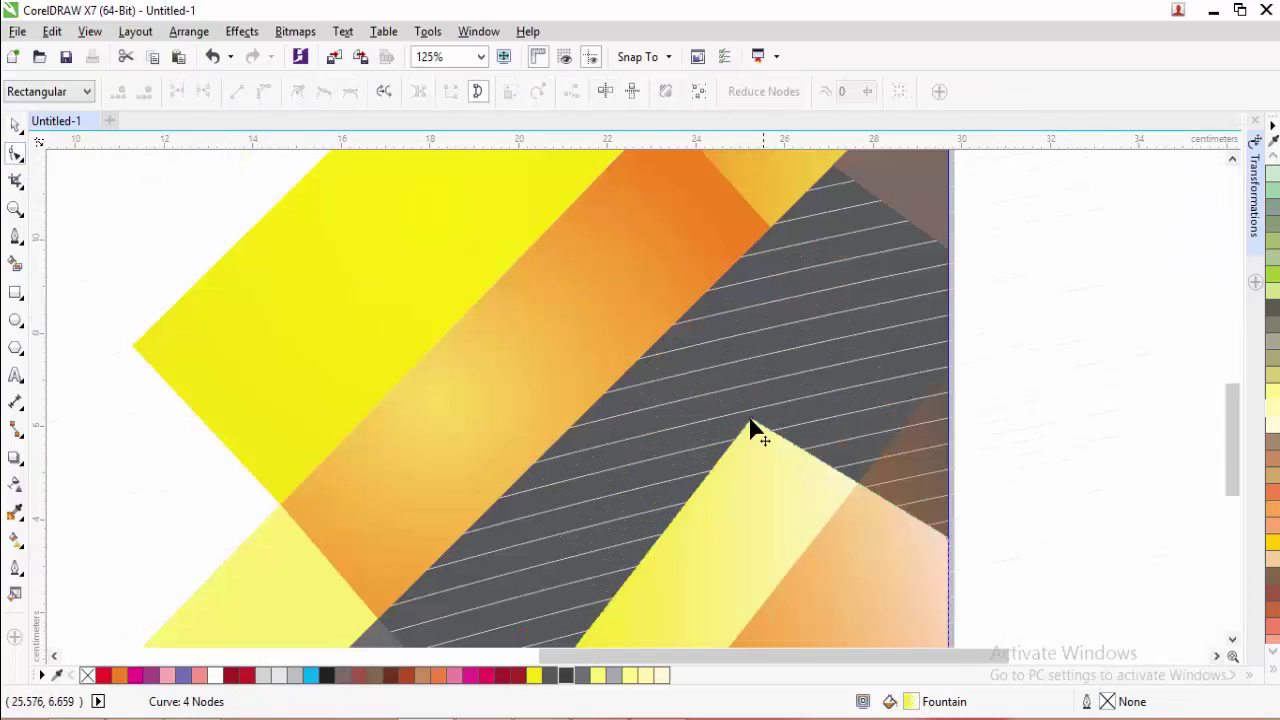
left_click_drag(752, 425, 834, 347)
scroll(977, 386, "down", 1)
scroll(1046, 394, "up", 1)
left_click_drag(961, 313, 935, 316)
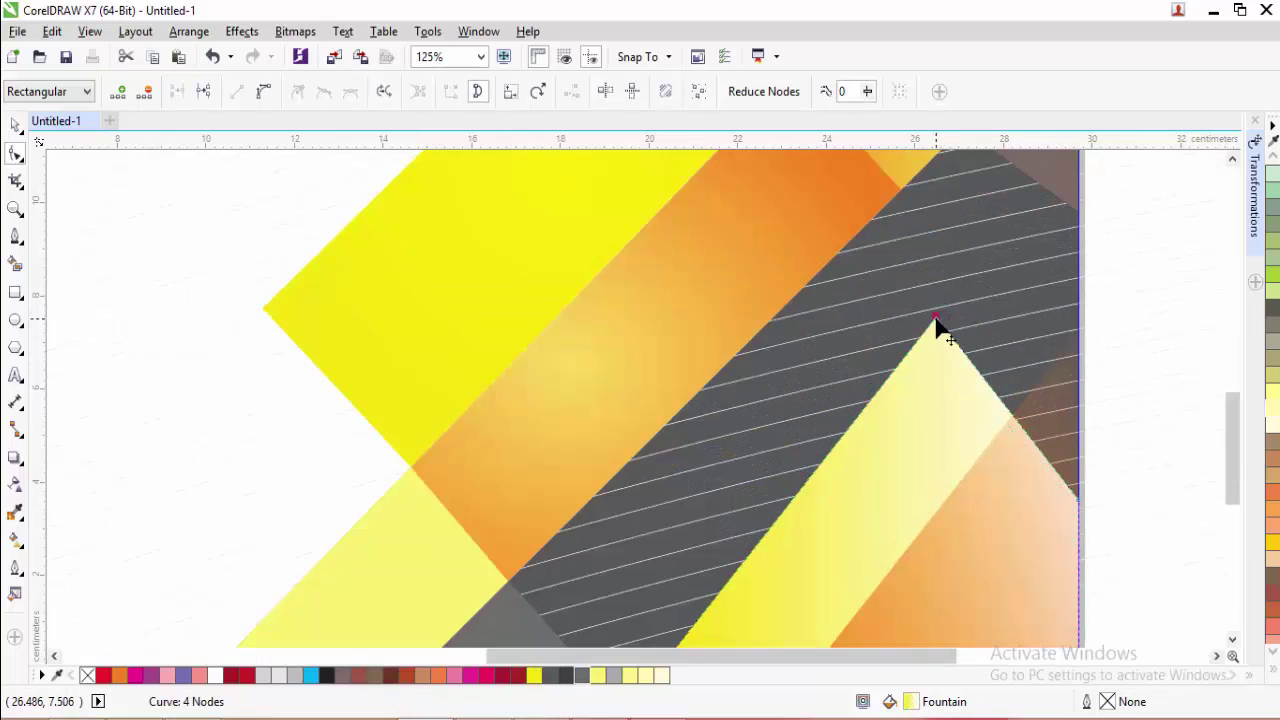
scroll(980, 327, "down", 2)
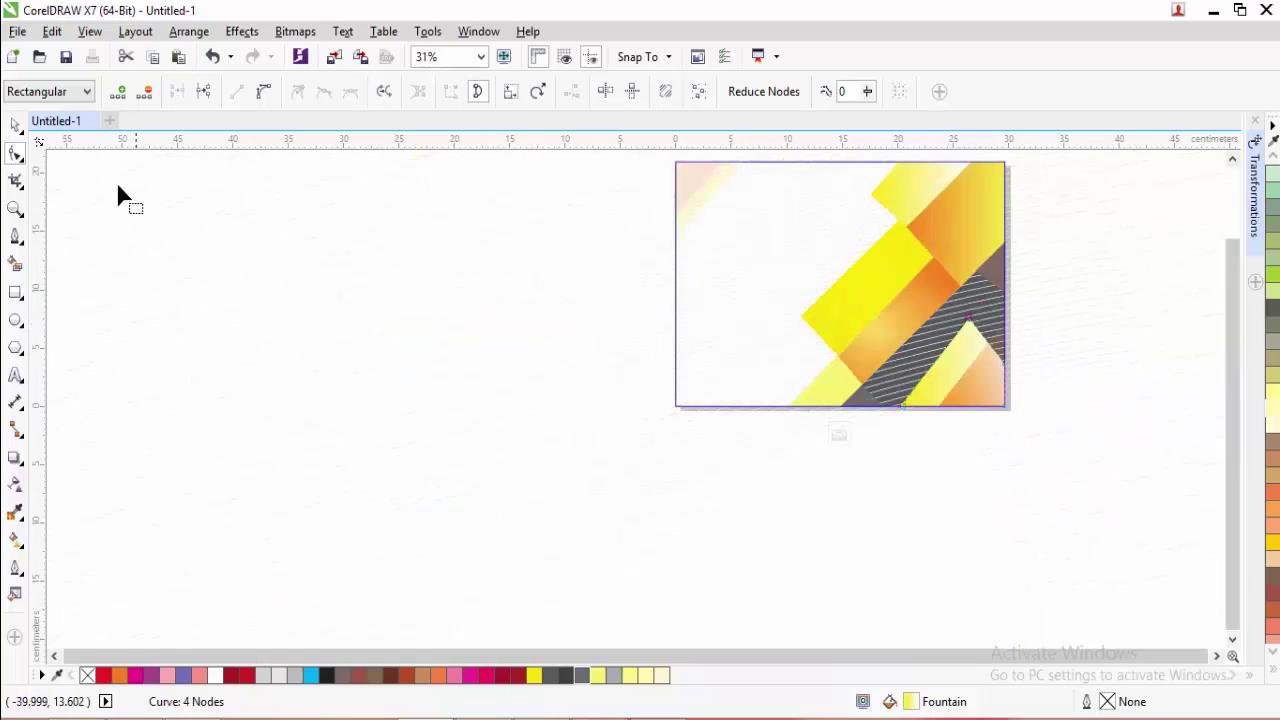
- Deselect the reshaped yellow shape and finish editing the PowerClip contents
left_click(16, 124)
left_click(542, 270)
scroll(988, 229, "down", 1)
scroll(1006, 231, "up", 2)
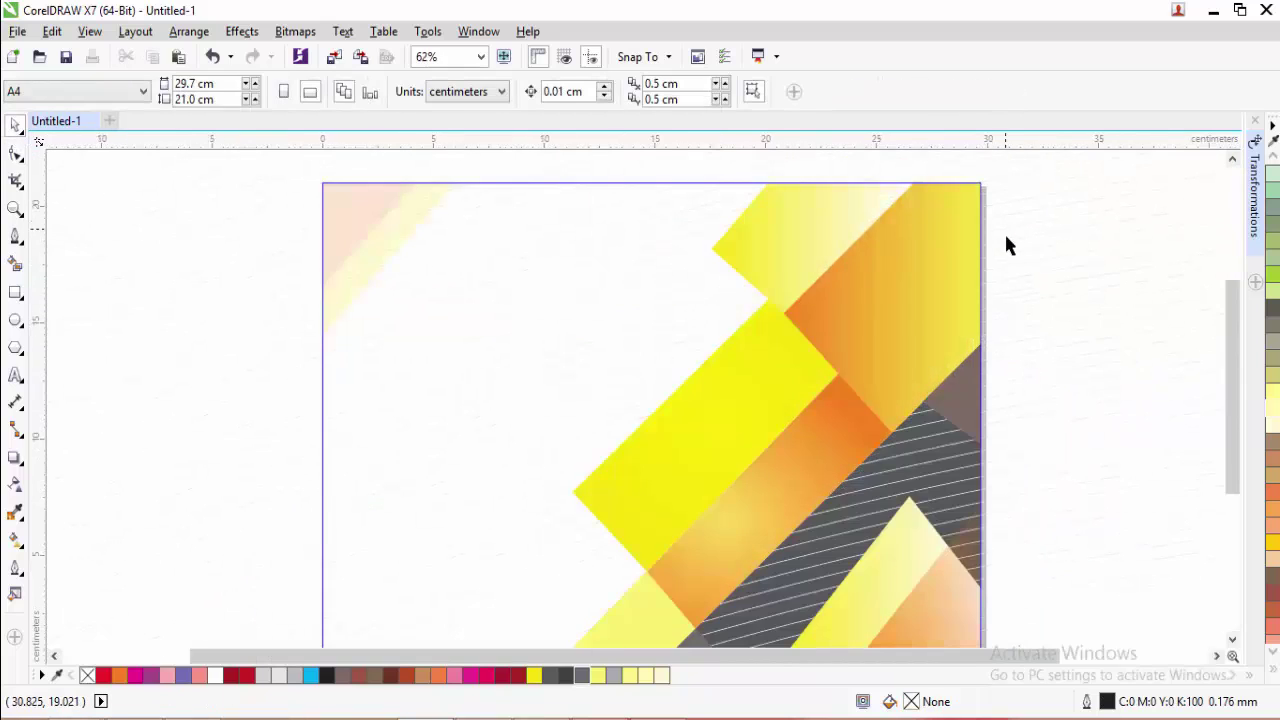
scroll(906, 469, "down", 1)
left_click_drag(1231, 430, 1221, 471)
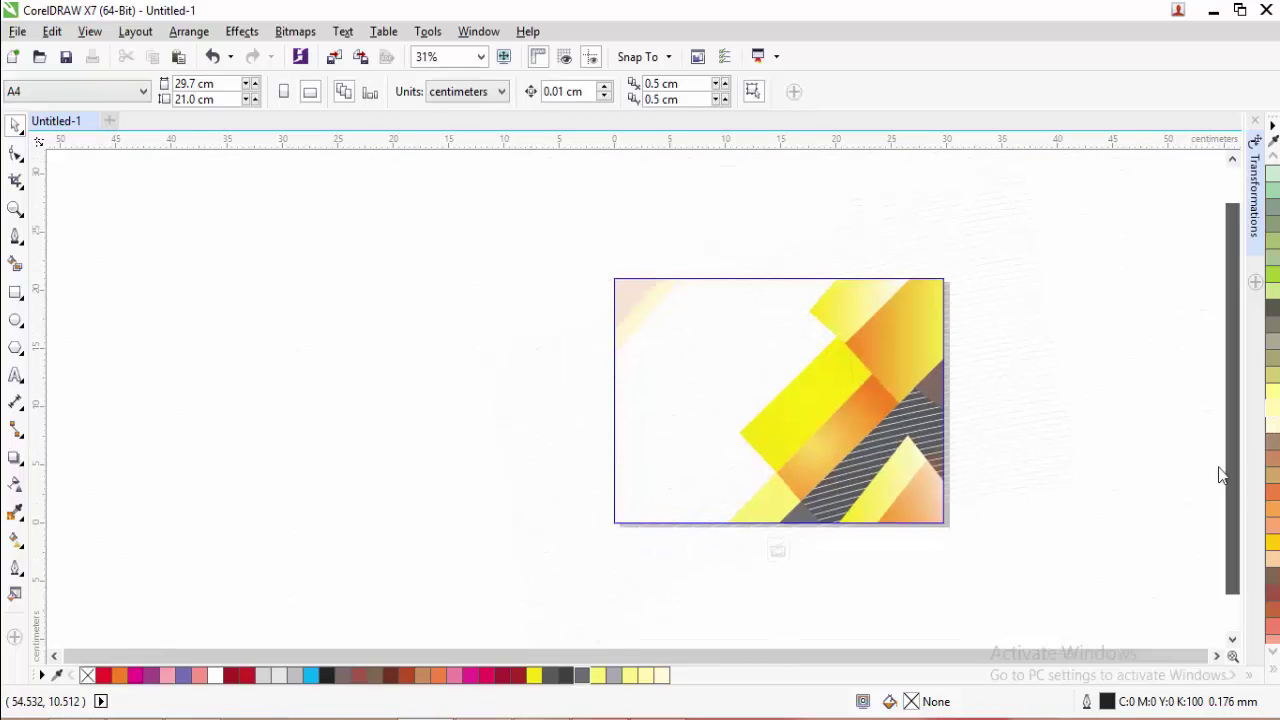
left_click(778, 553)
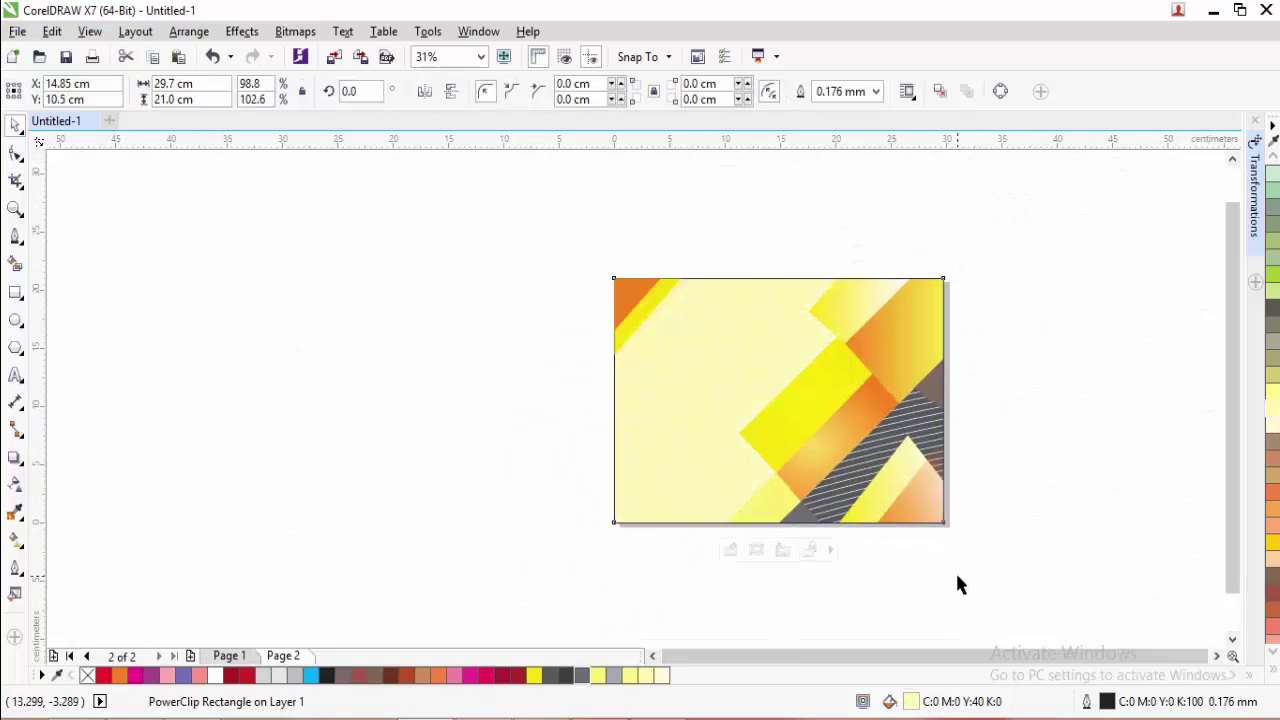
- Draw a nearly round ellipse about 9.9 by 9.6 cm over the colored bands and shift it slightly up and left
key("F7")
scroll(940, 385, "up", 1)
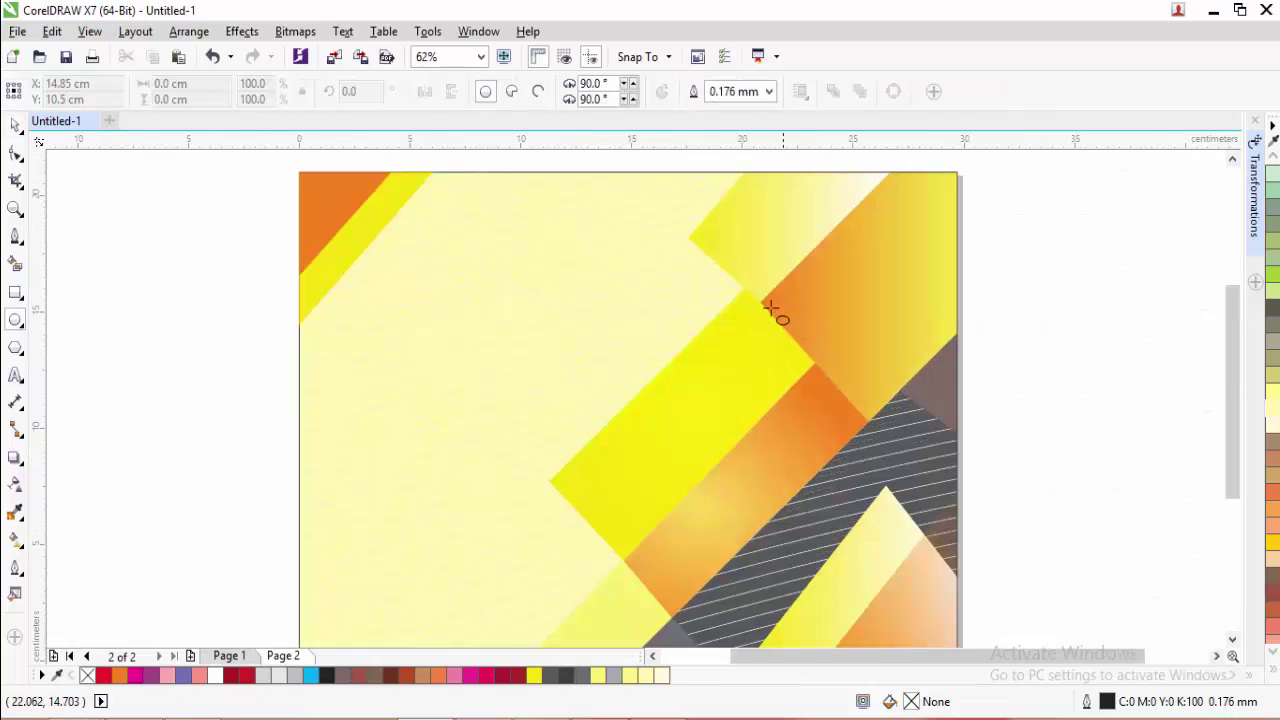
left_click_drag(716, 276, 931, 500)
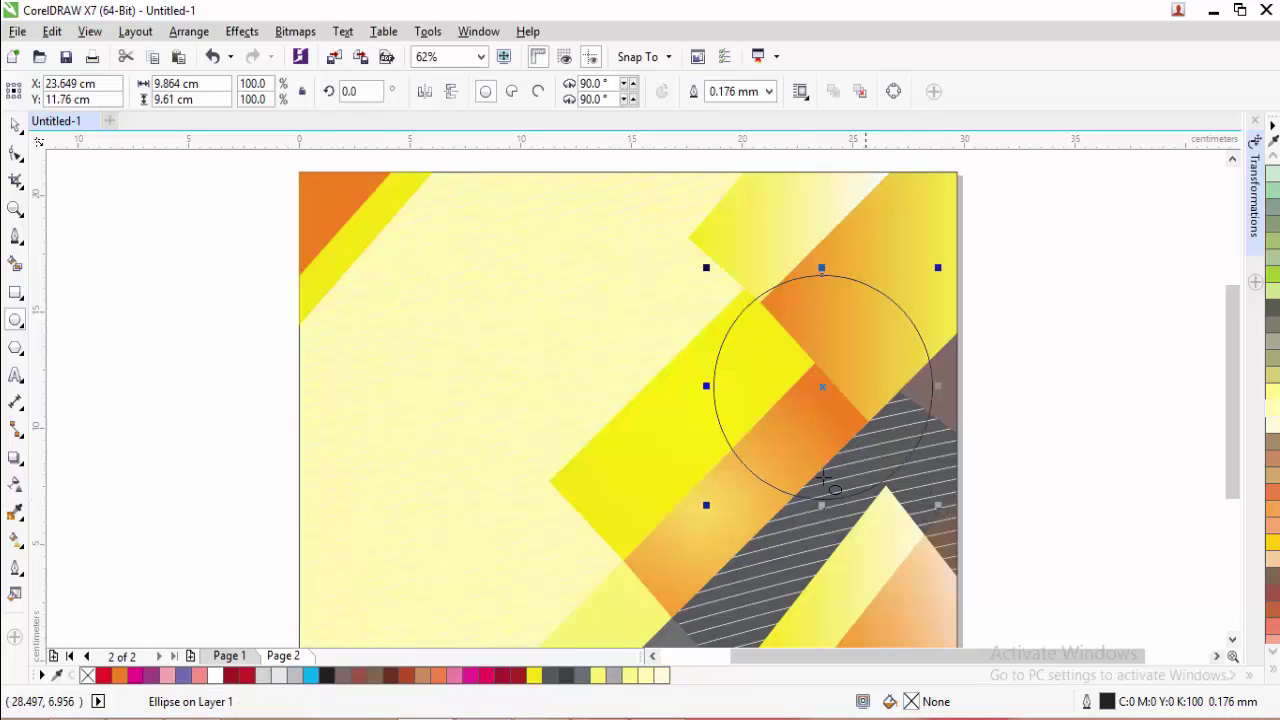
key("space")
left_click_drag(838, 388, 816, 351)
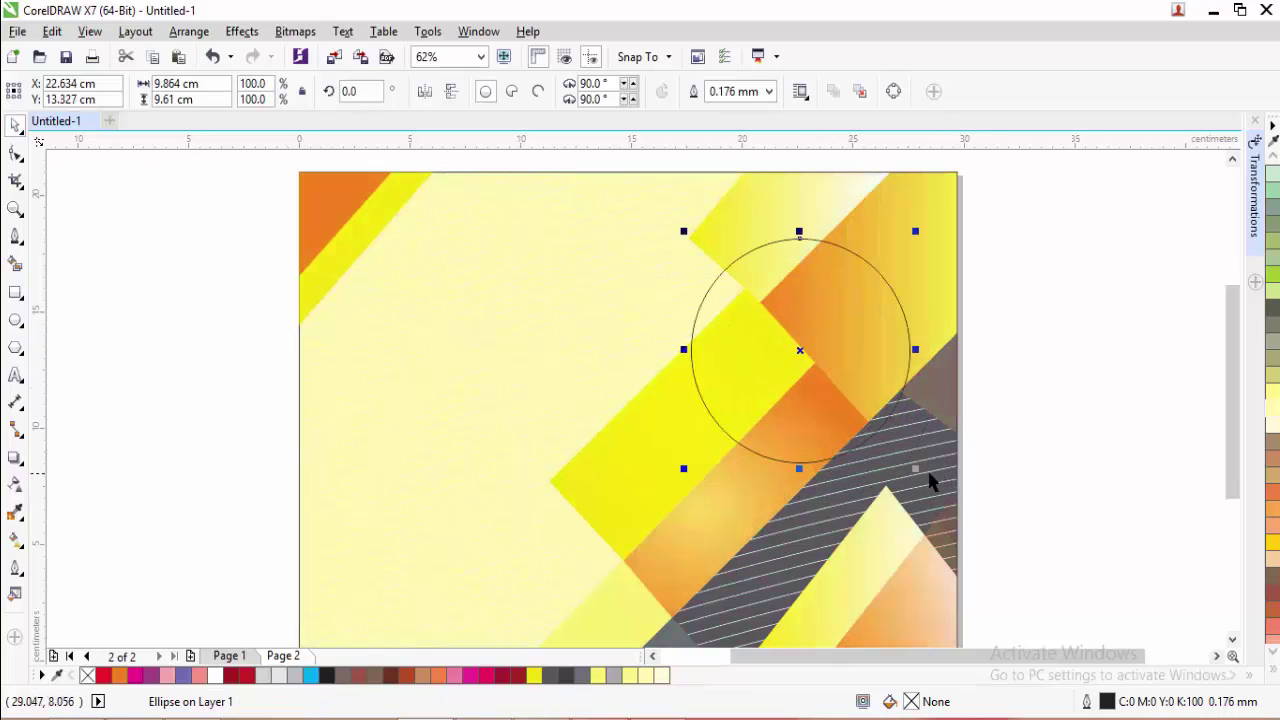
- Enlarge the circle to about 10.9 by 10.6 cm, undoing the accidental shift of the page rectangle
left_click_drag(916, 472, 930, 483)
left_click(919, 476)
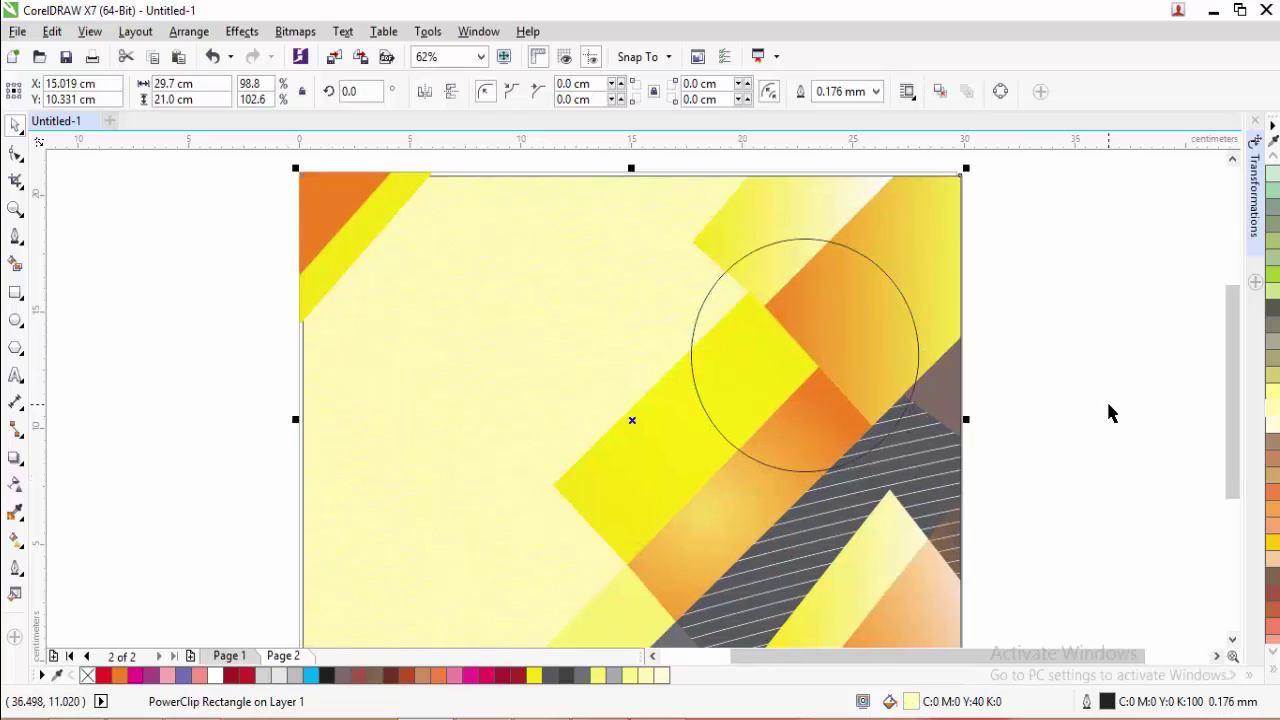
key("ctrl+z")
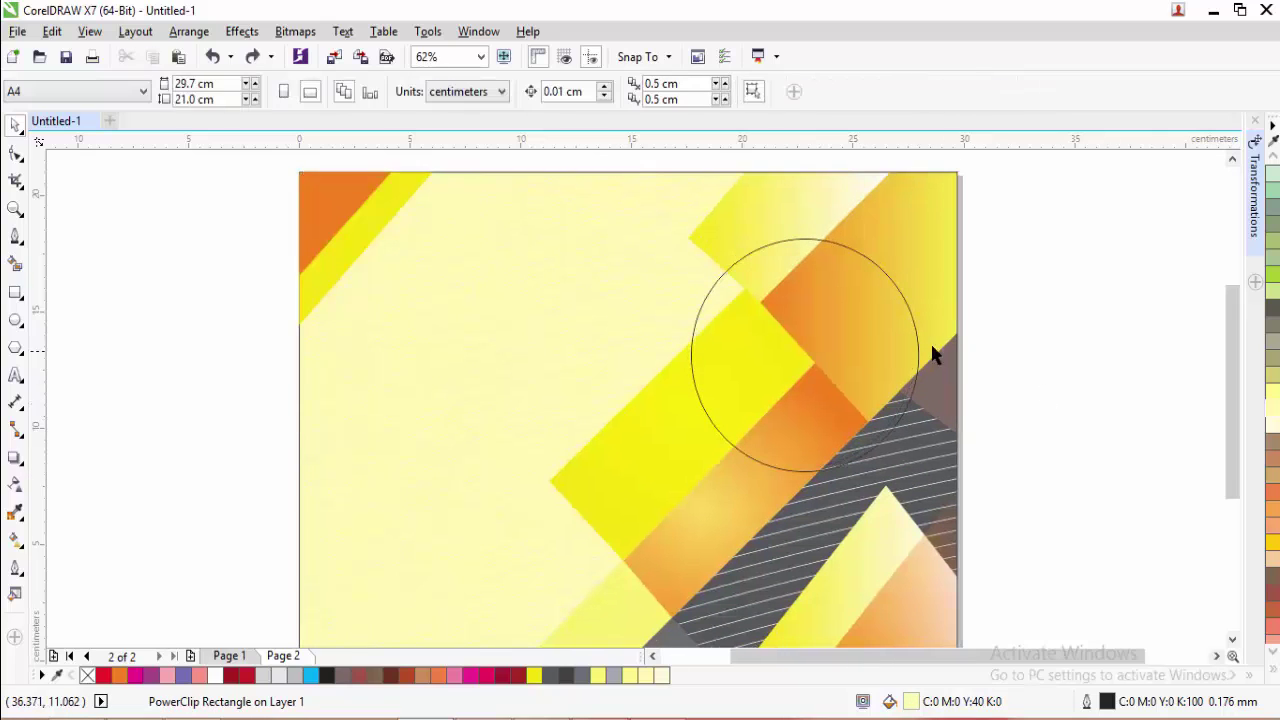
left_click(912, 390)
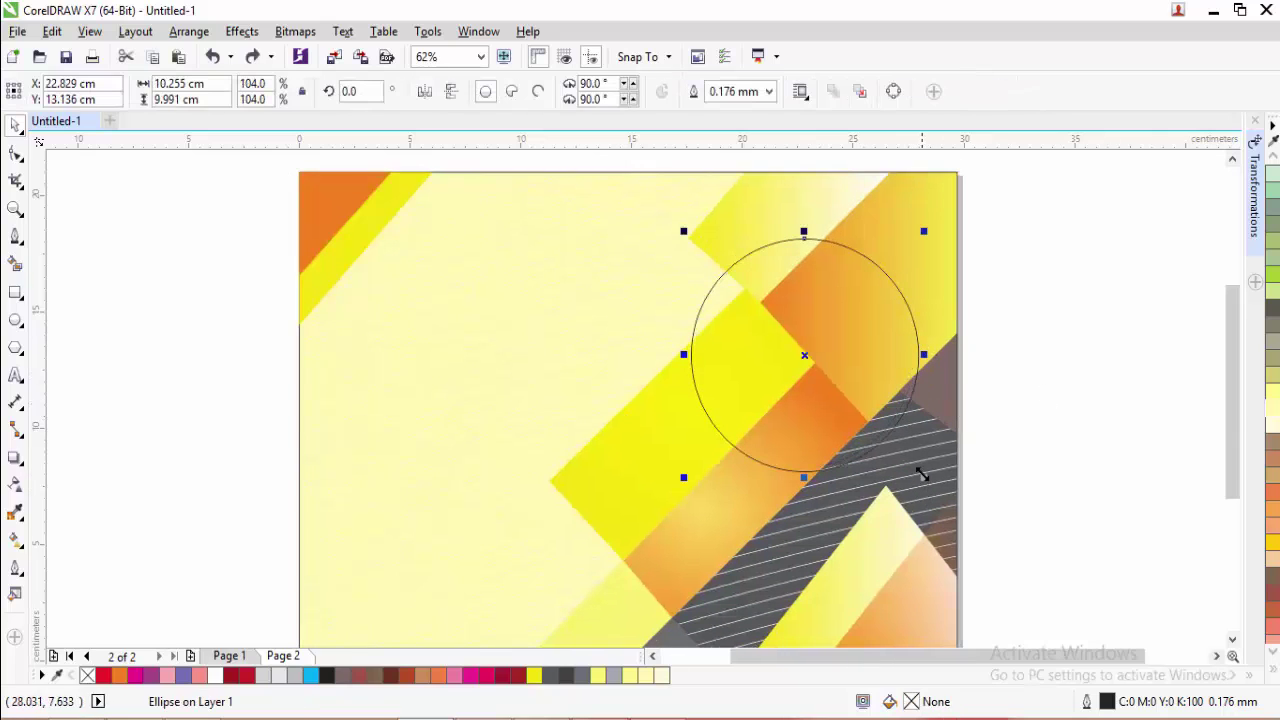
left_click_drag(921, 481, 934, 497)
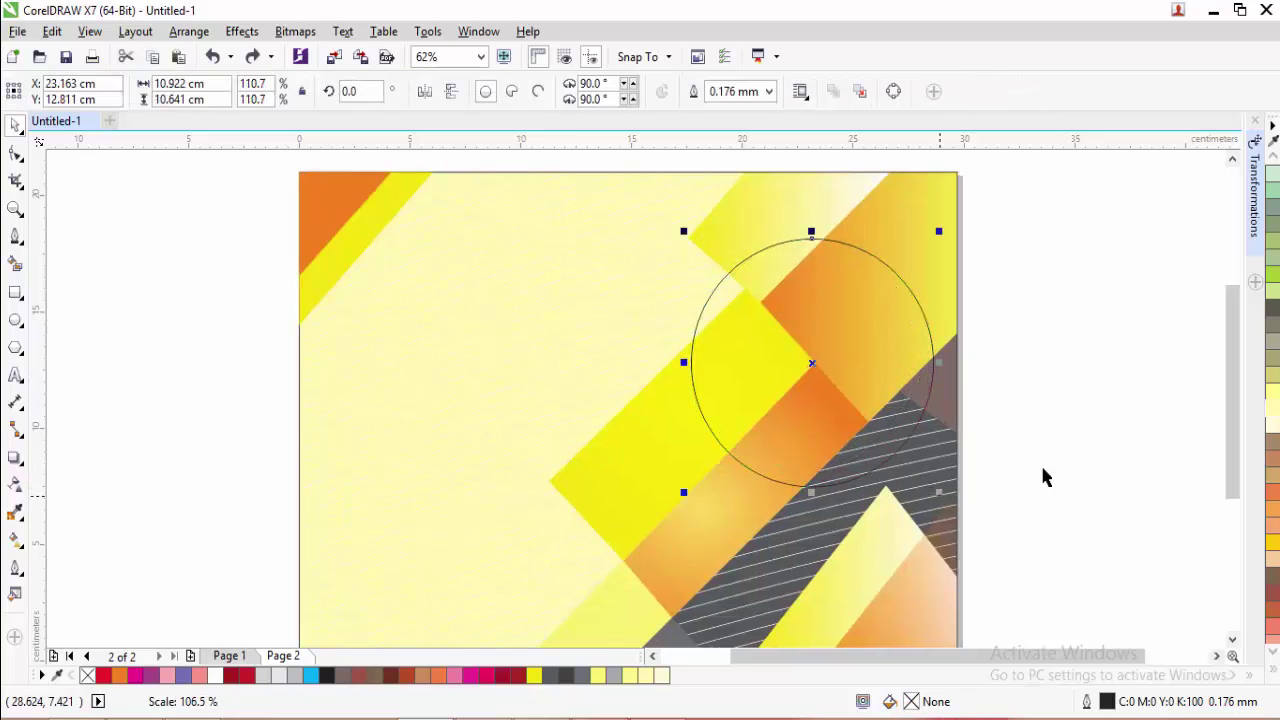
- Nudge the circle to X 23.023, Y 13.181 cm and fill it with Ruby Red (C0 M60 Y60 K40)
left_click(1043, 477)
left_click(928, 374)
left_click(1268, 598)
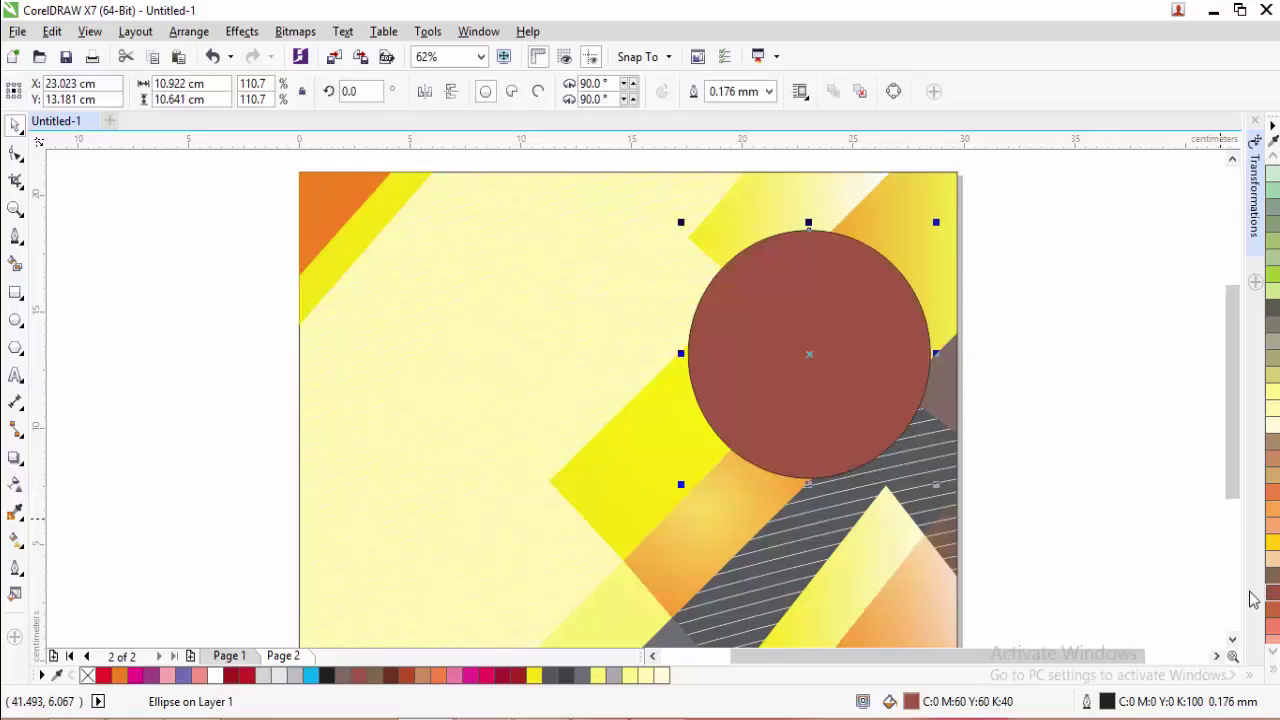
- Change the circle's fill to a linear fountain fill with a start color of C35 M56 Y56 K11
double_click(890, 703)
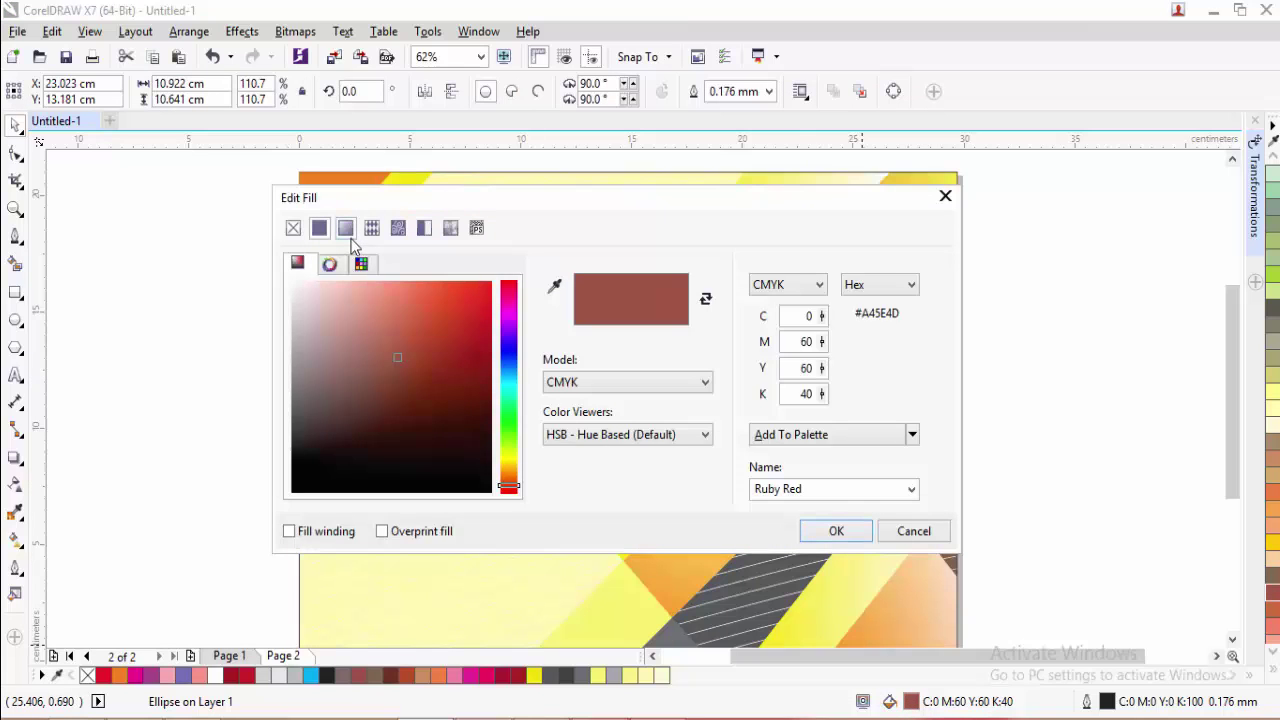
left_click(345, 229)
left_click(320, 491)
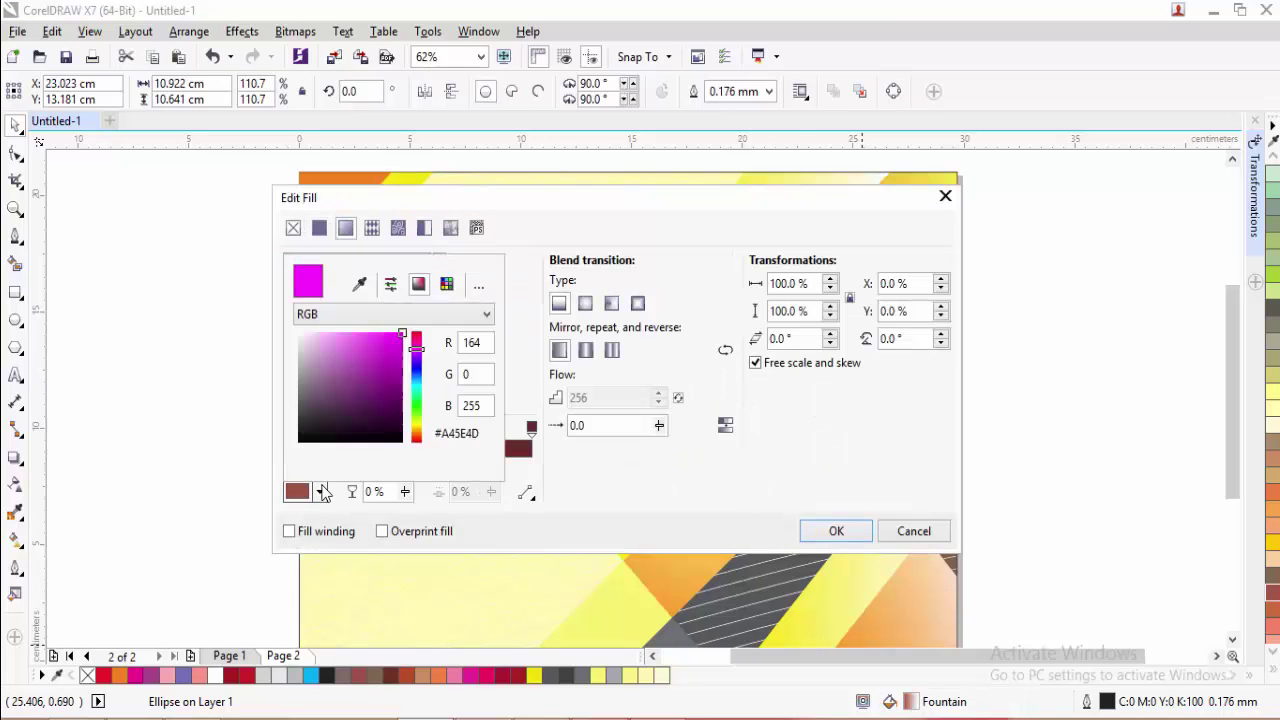
left_click(328, 371)
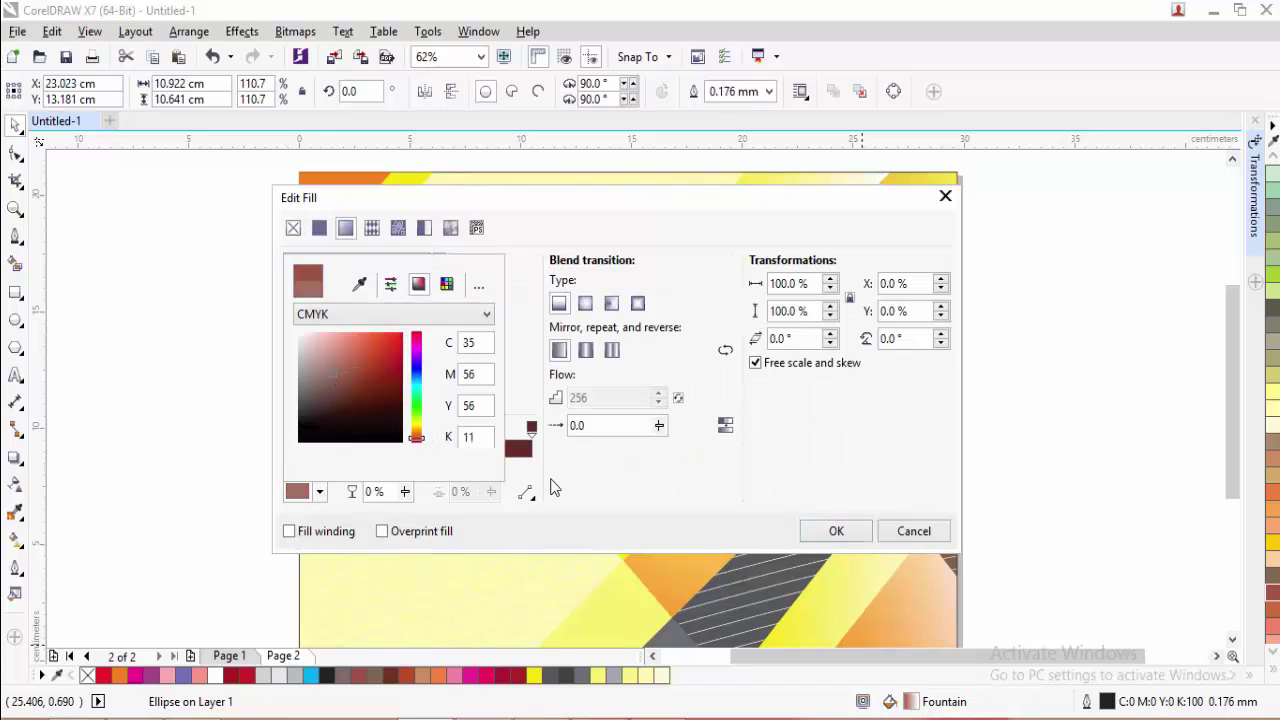
left_click(836, 531)
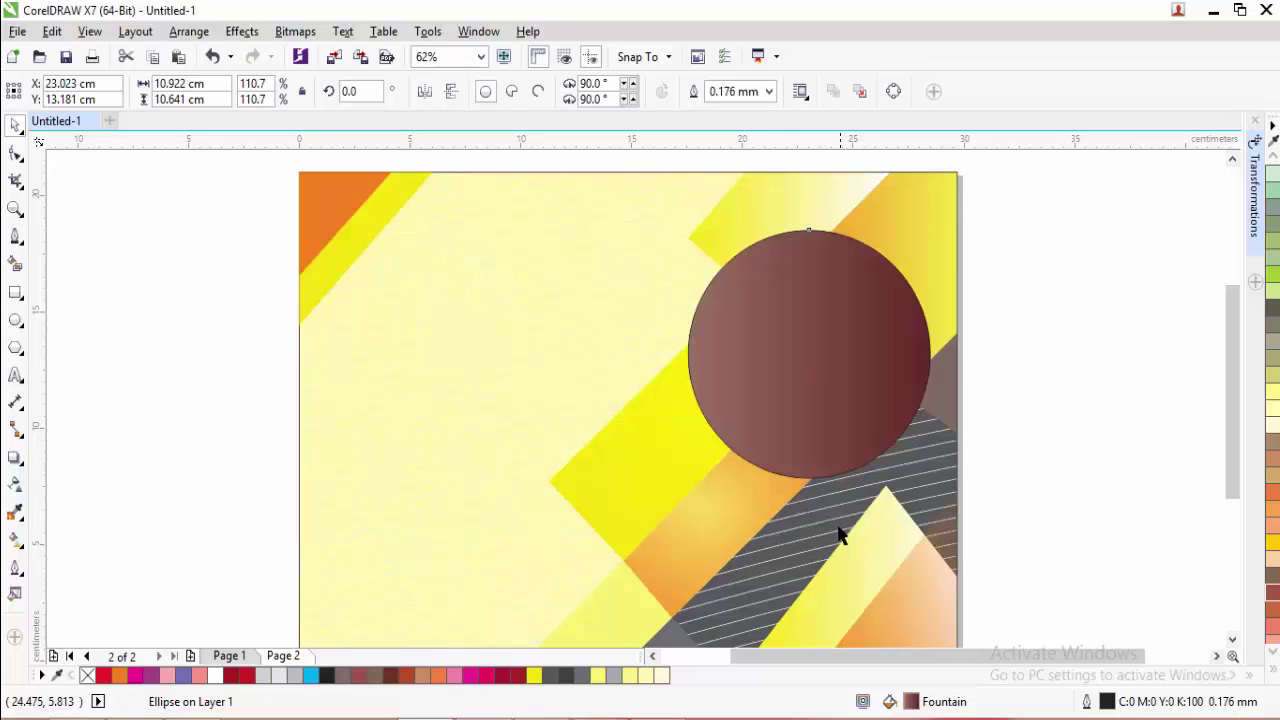
- Remove the circle's outline
left_click(1276, 160)
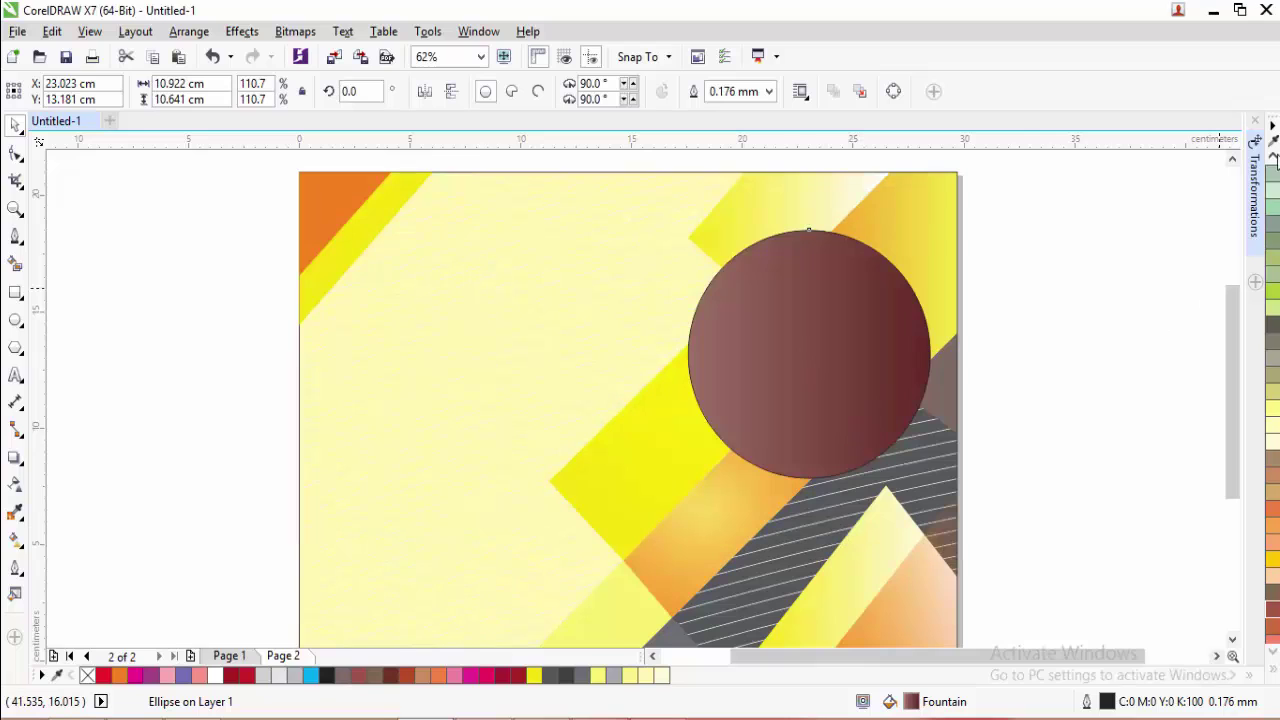
left_click(1276, 160)
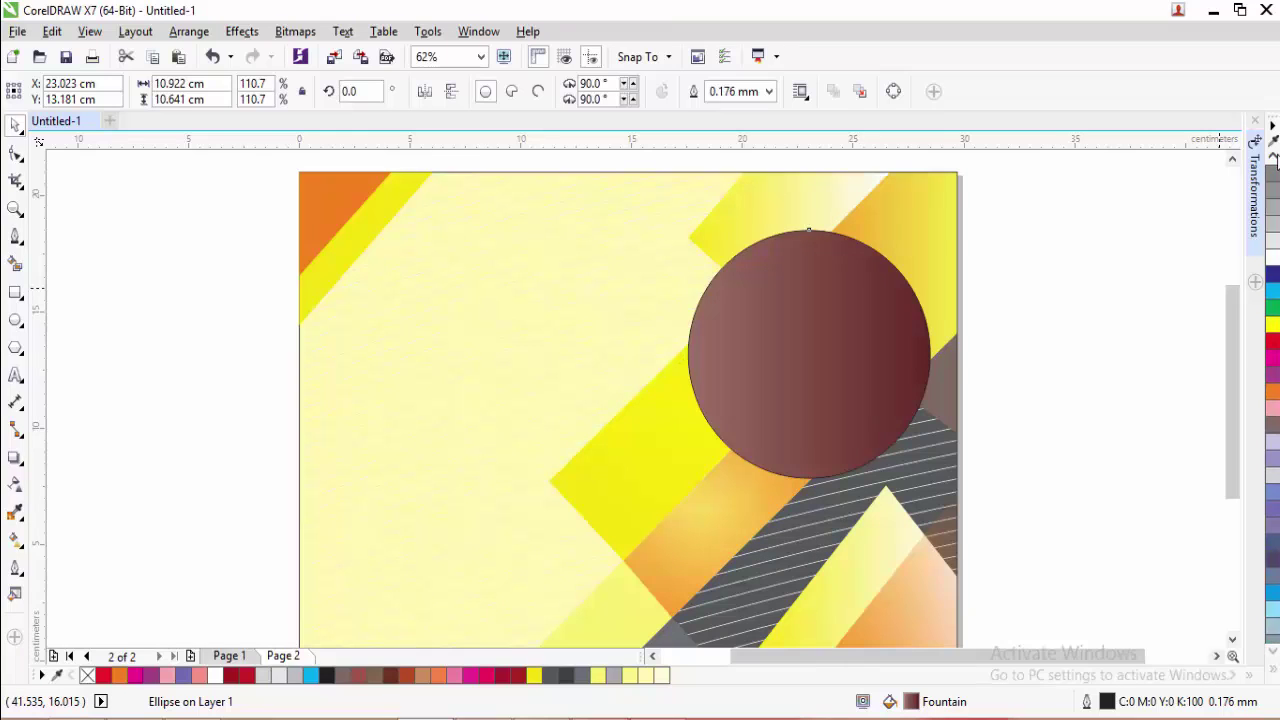
right_click(1272, 175)
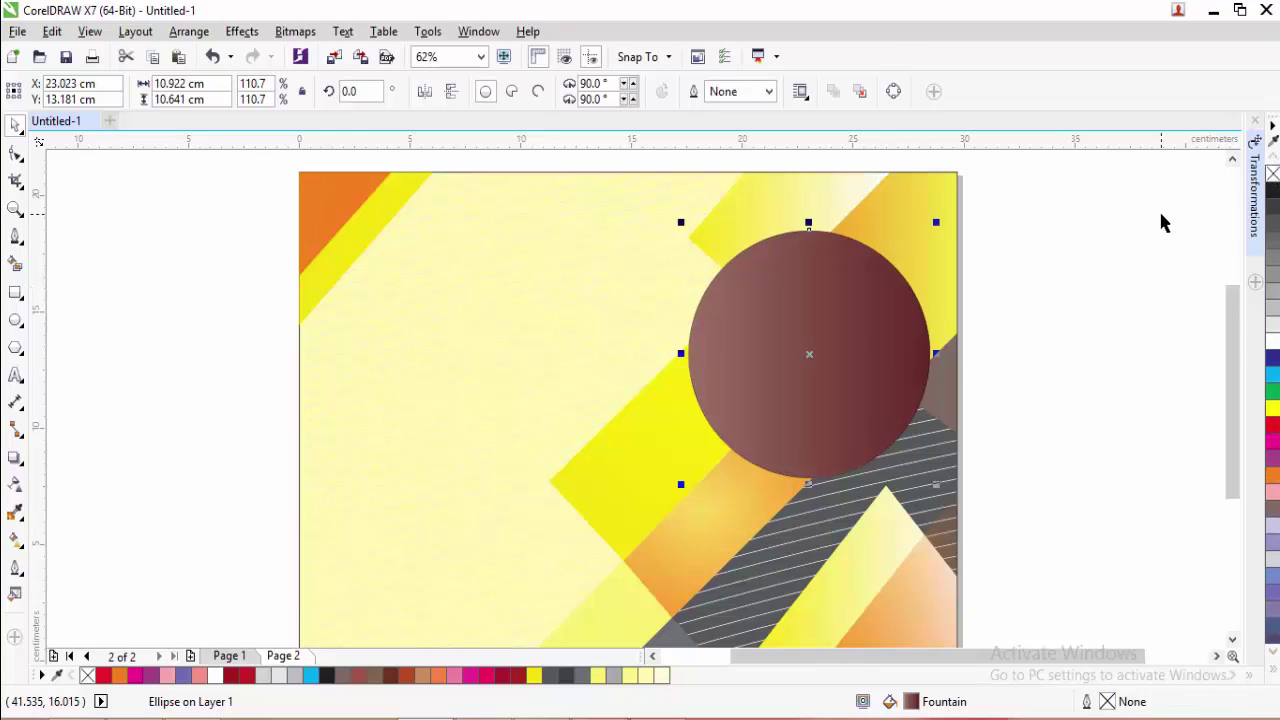
- Duplicate the brown circle and scale the copy down to about 9.6 by 9.3 cm
scroll(875, 334, "down", 1)
left_click(880, 360)
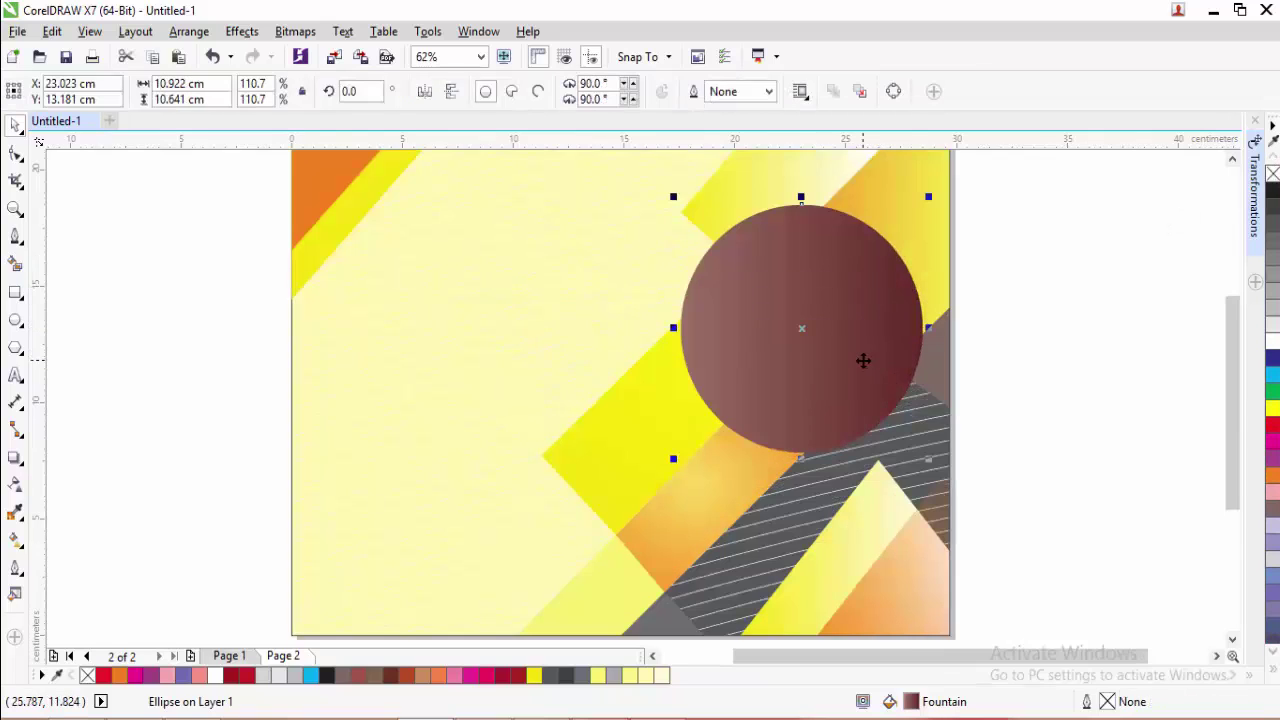
left_click(863, 360)
left_click_drag(863, 360, 868, 354)
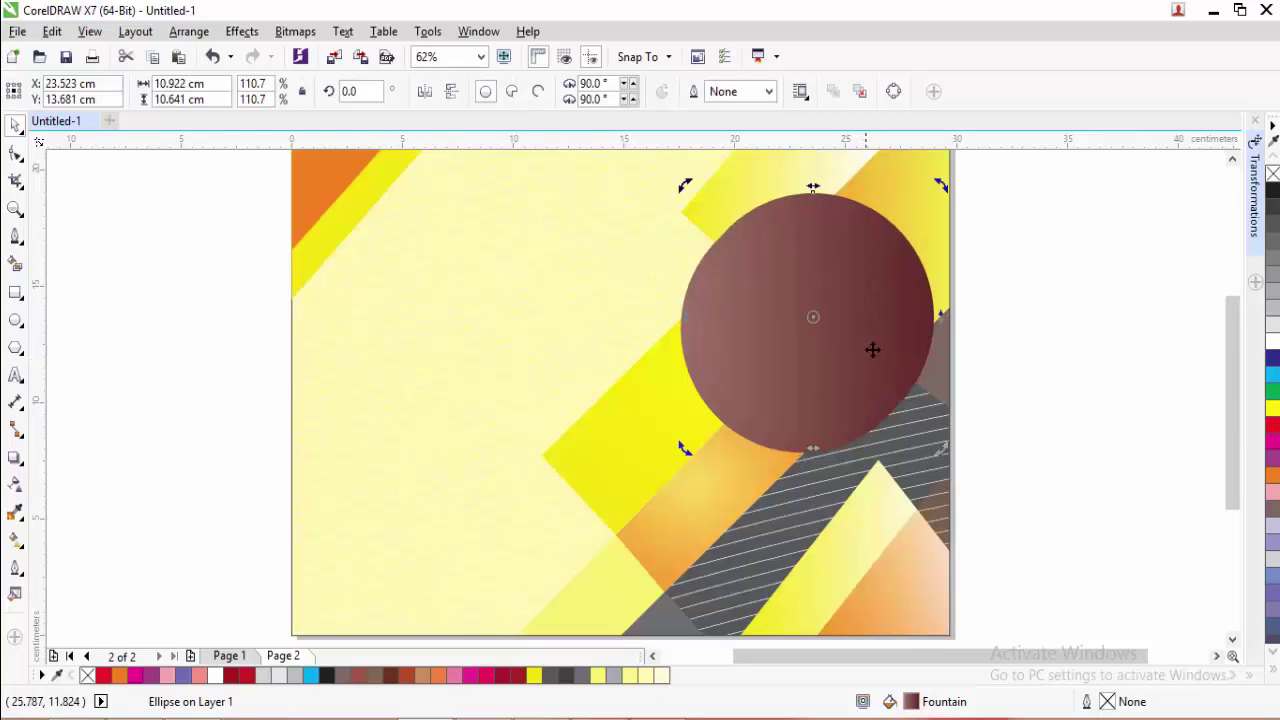
left_click(958, 432)
left_click(883, 348)
left_click_drag(944, 449, 908, 416)
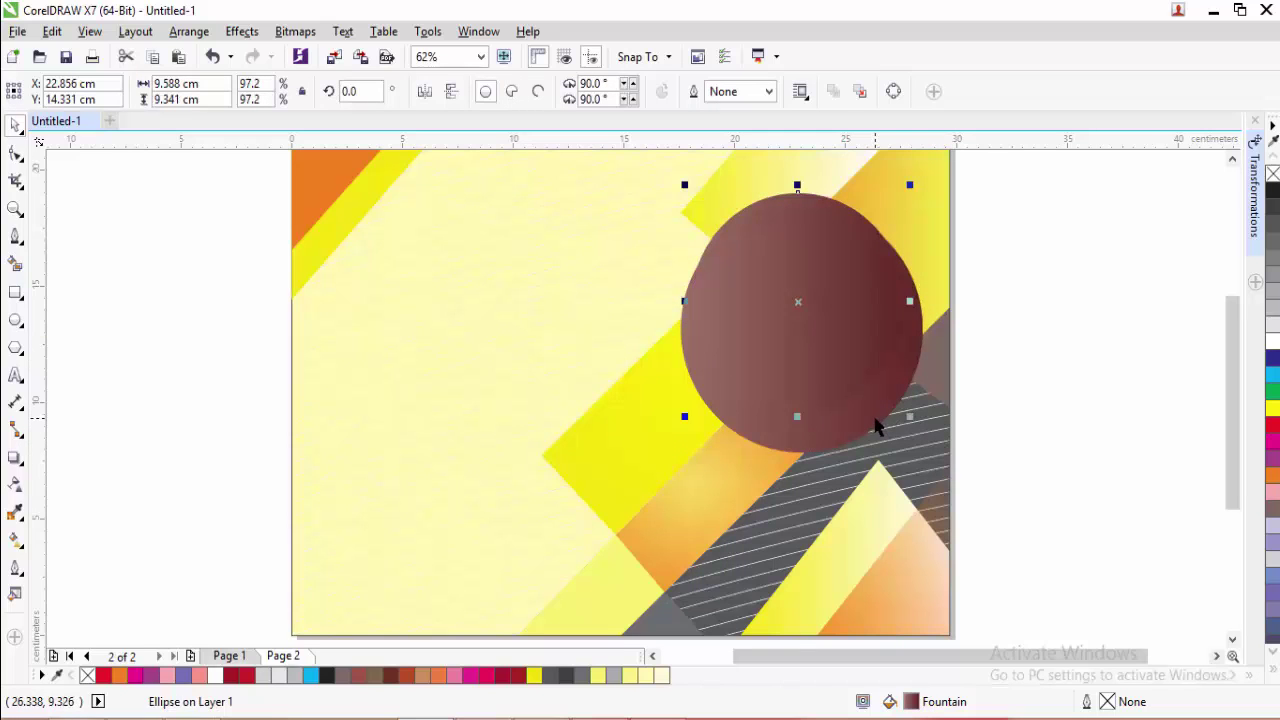
- Select both circles and center the smaller one on the larger one horizontally and vertically
left_click(877, 423, "shift")
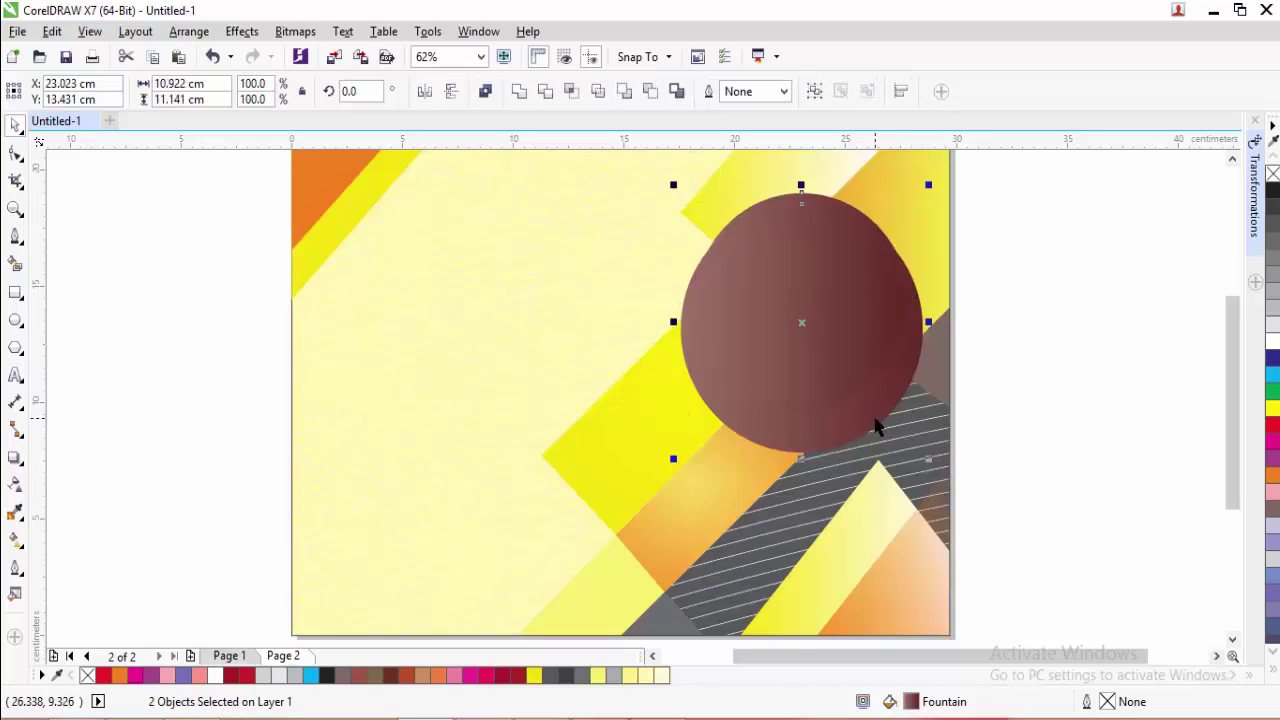
left_click(1005, 385)
scroll(829, 324, "up", 2)
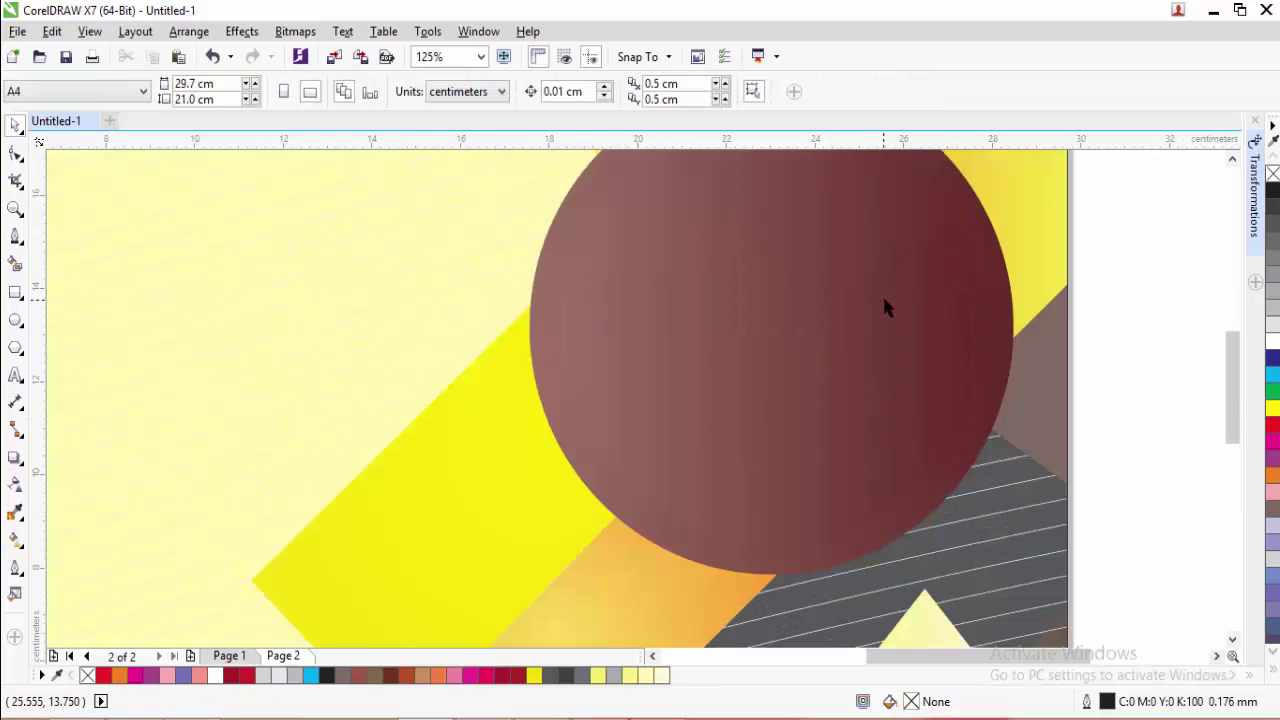
- Set the end color of the smaller circle's linear fountain fill to a muted purplish brown
left_click(880, 325)
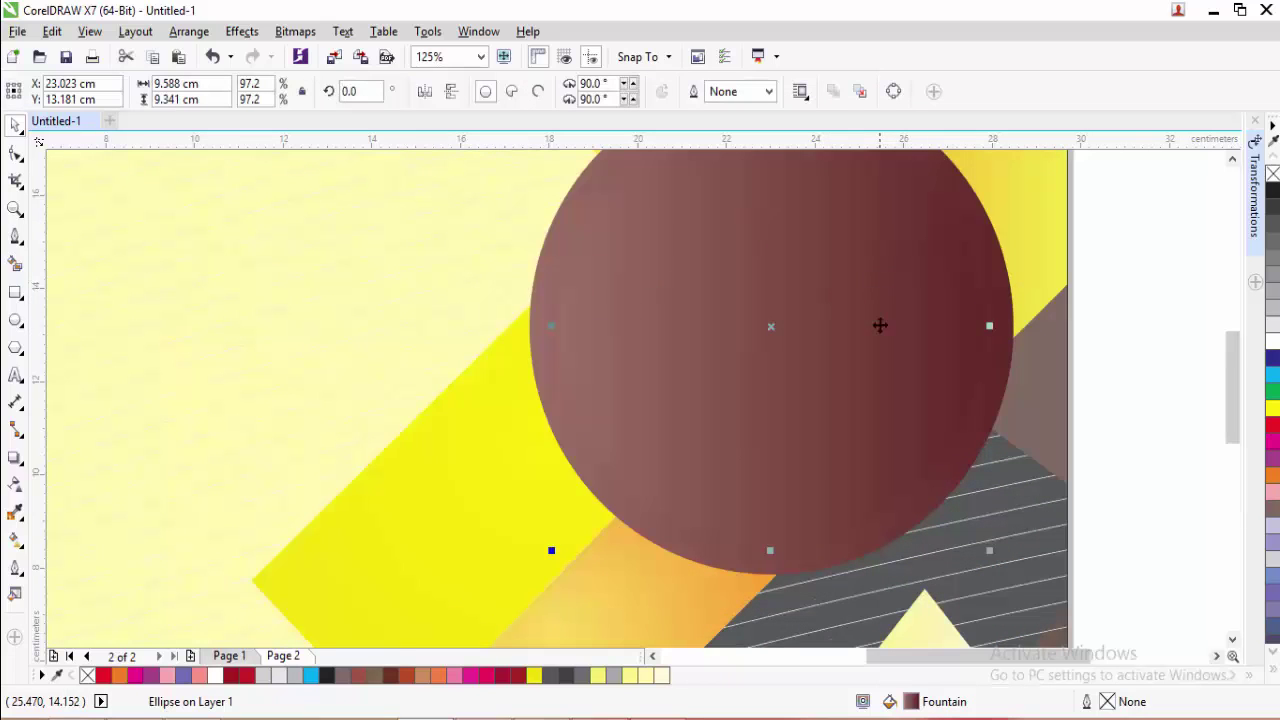
double_click(890, 702)
left_click(532, 428)
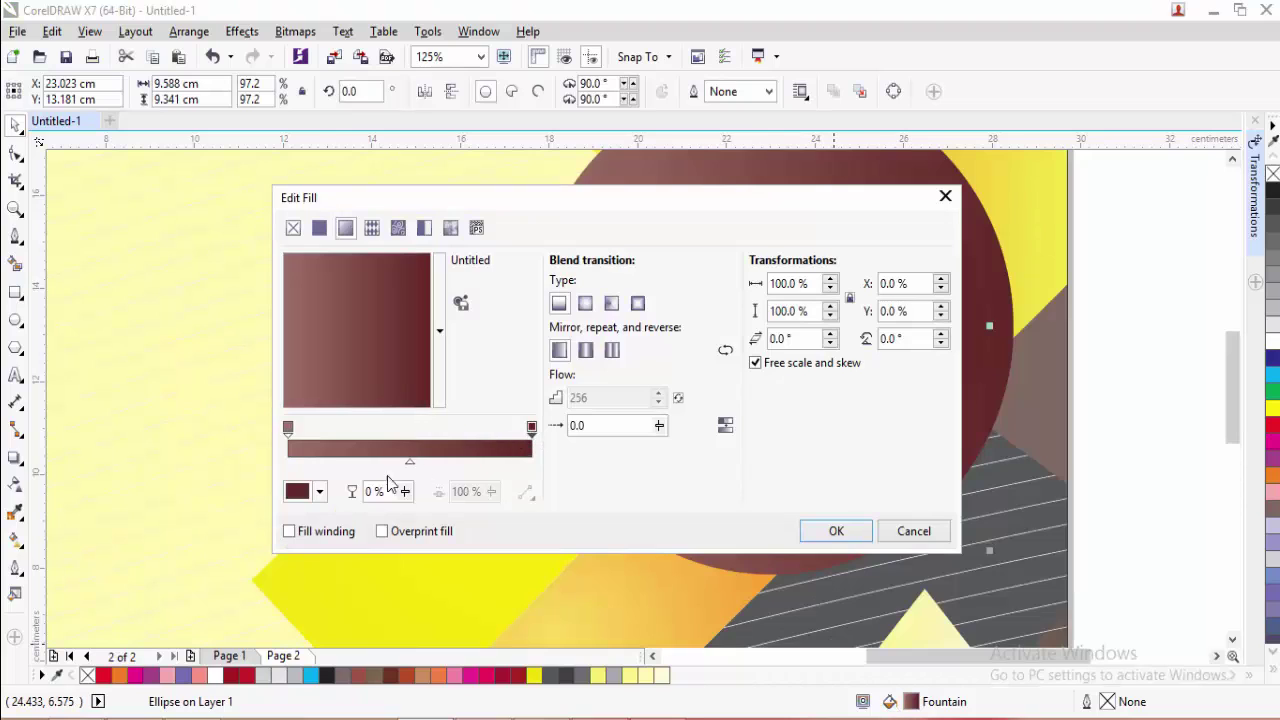
left_click(320, 492)
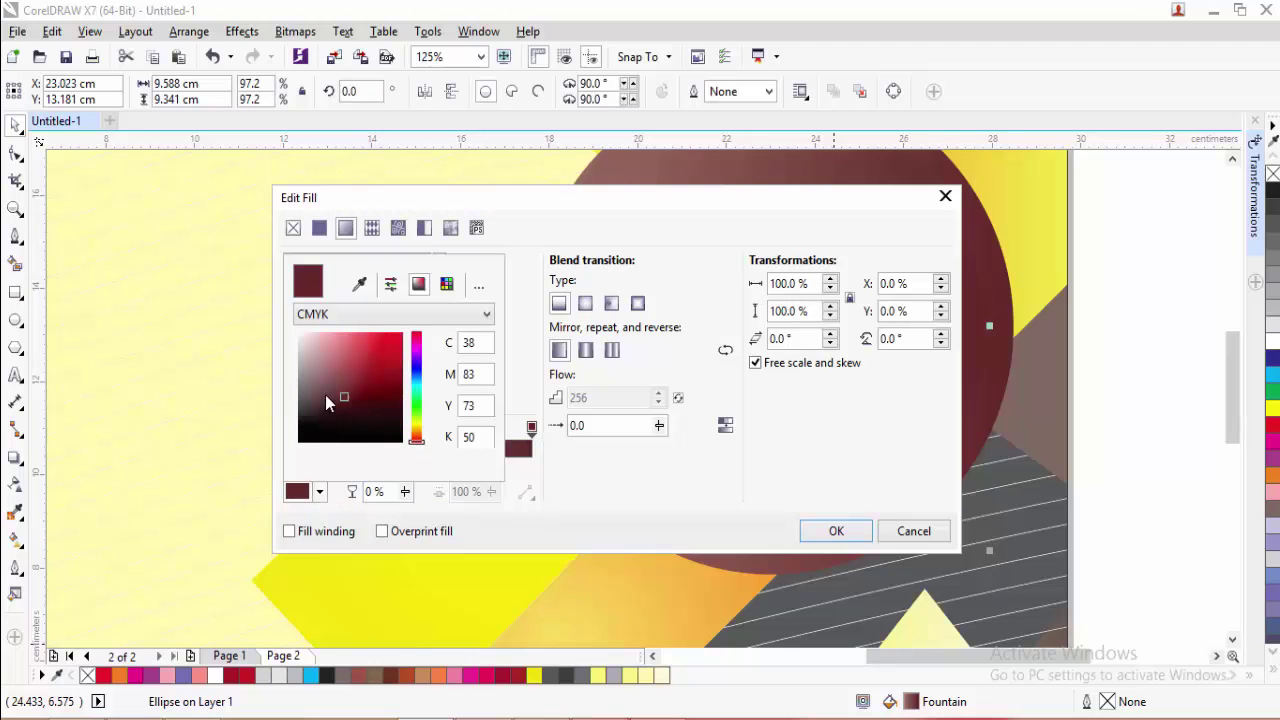
left_click(324, 395)
left_click(565, 483)
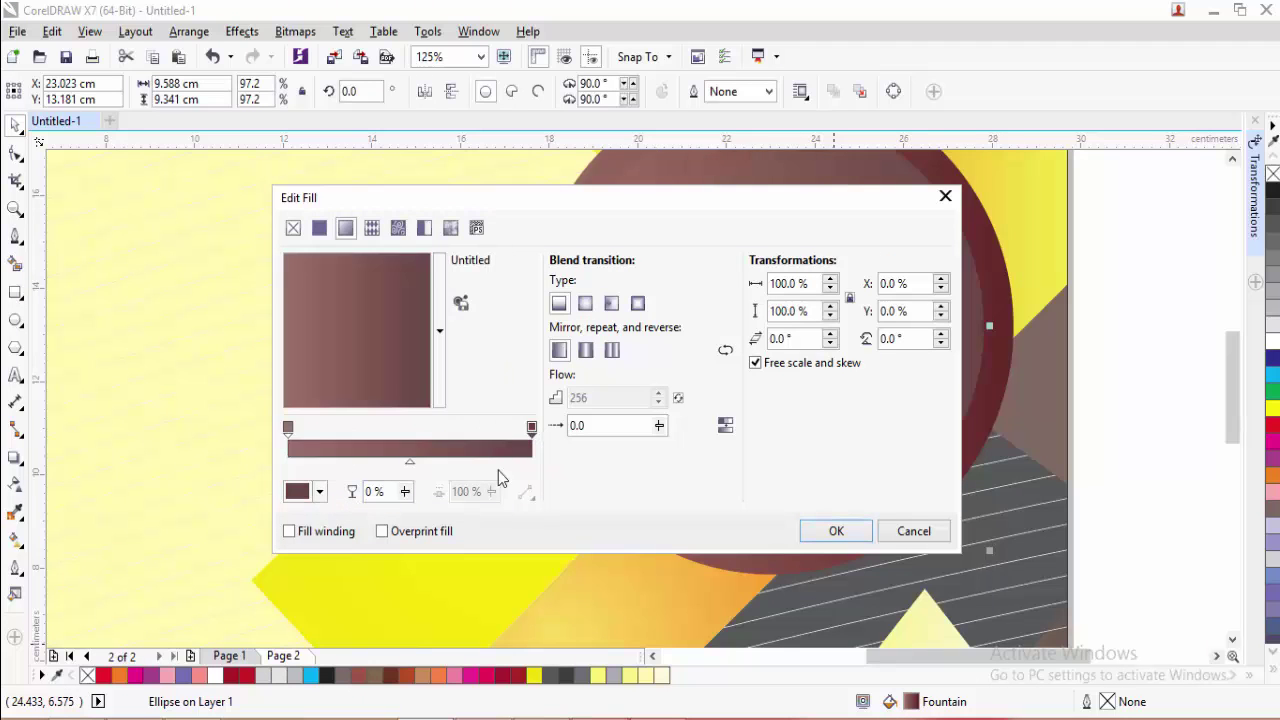
- Set the smaller circle's fountain fill start color to C36 M40 Y39 K1 and apply the fill
left_click(289, 430)
left_click(320, 492)
left_click(312, 370)
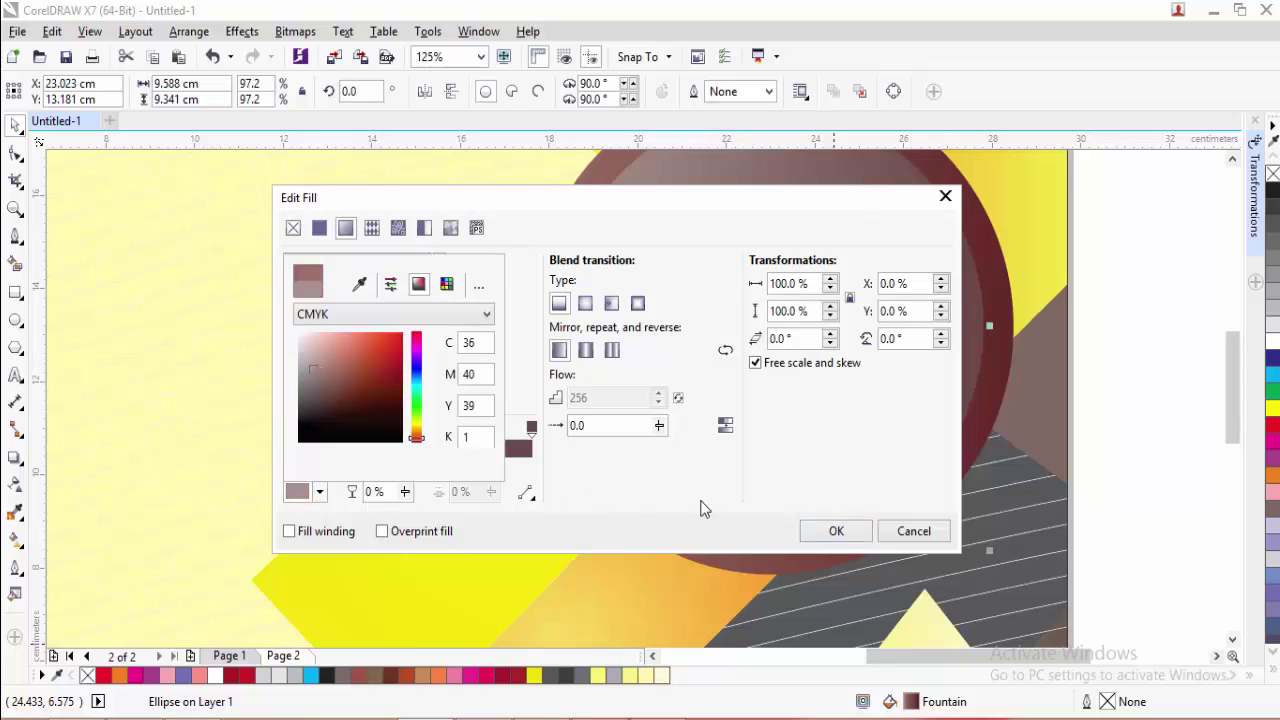
left_click(703, 508)
left_click(830, 531)
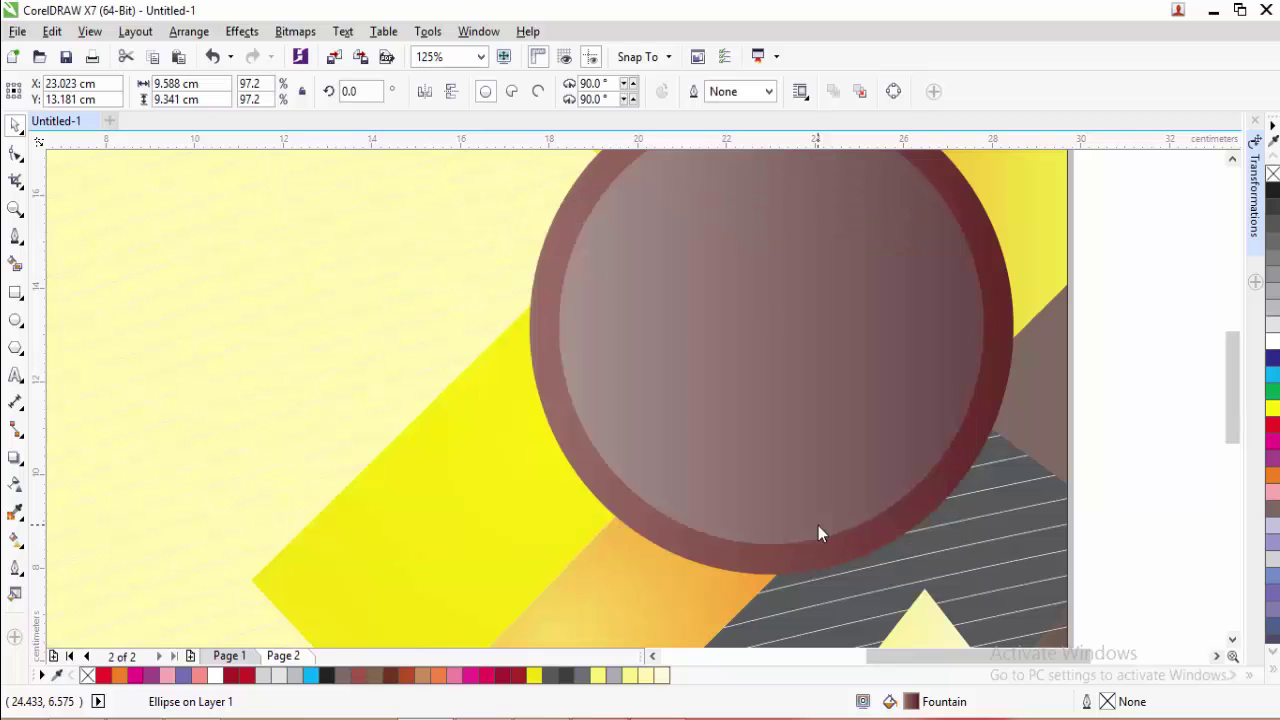
left_click(1100, 392)
scroll(997, 393, "down", 4)
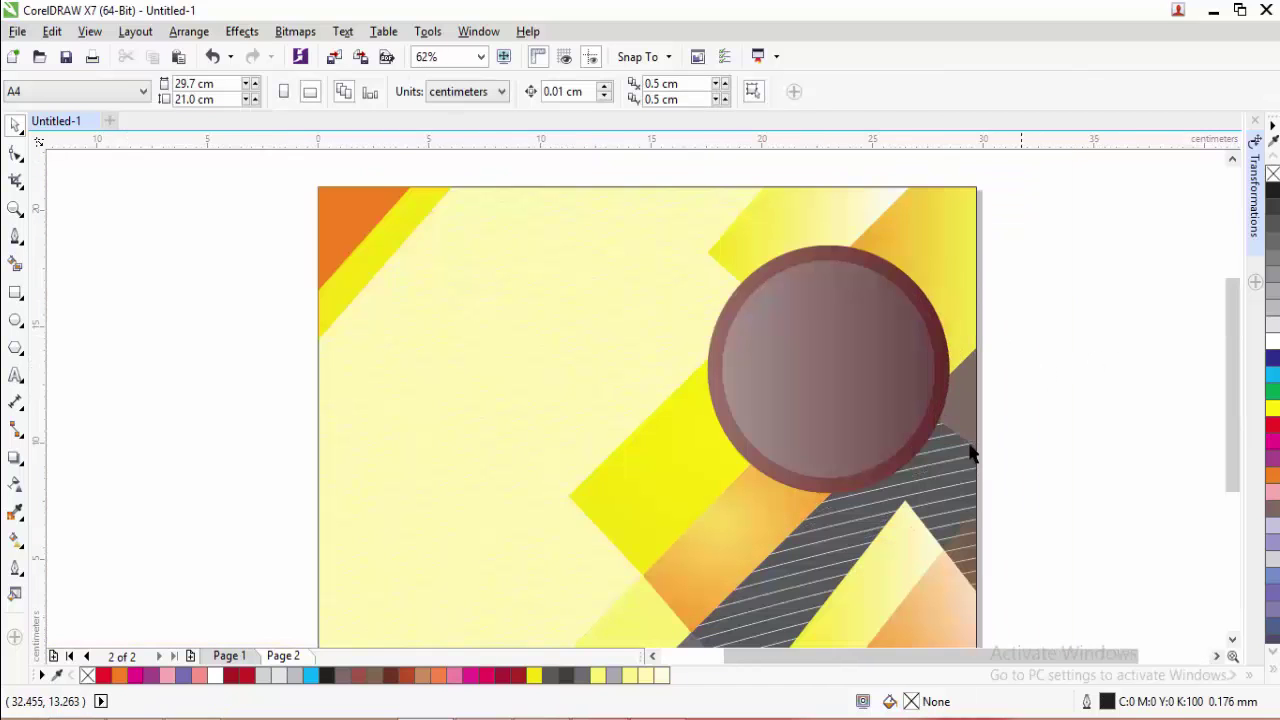
- Duplicate the inner circle, scale the copy down to about 8.4 by 8.2 cm and center it on the other circle
left_click(880, 349)
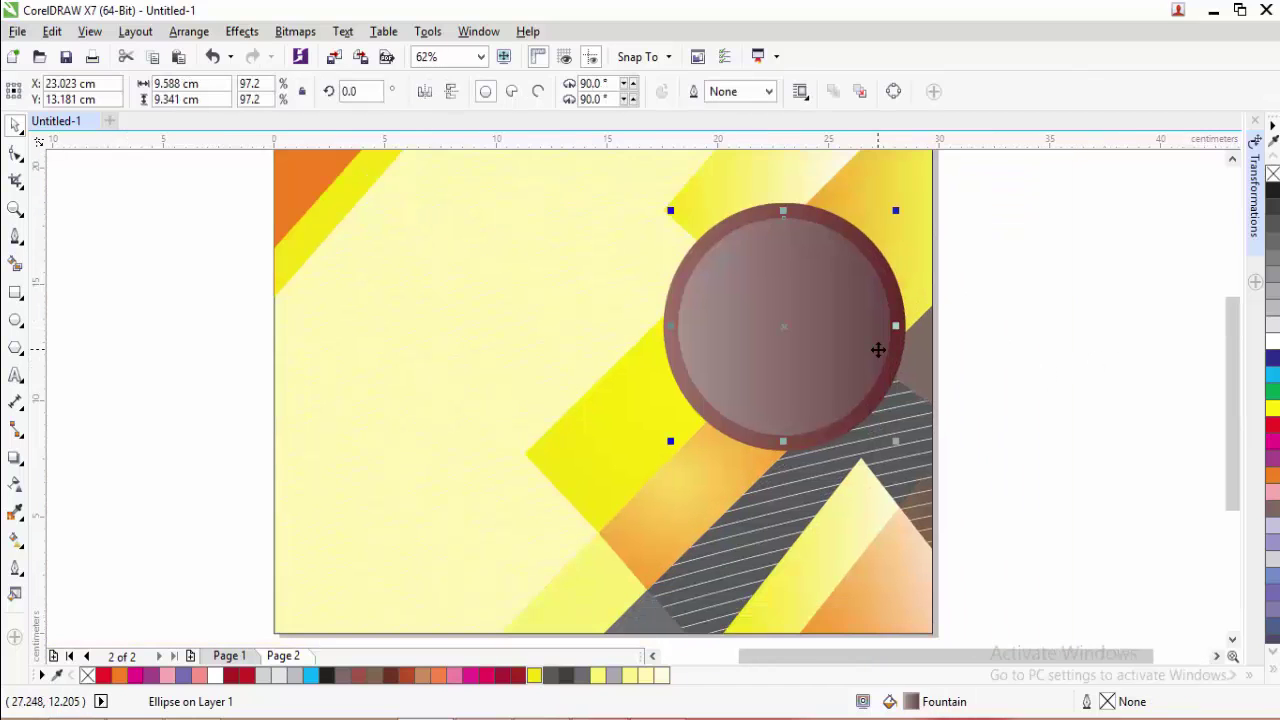
left_click_drag(907, 428, 881, 404)
left_click(851, 407, "shift")
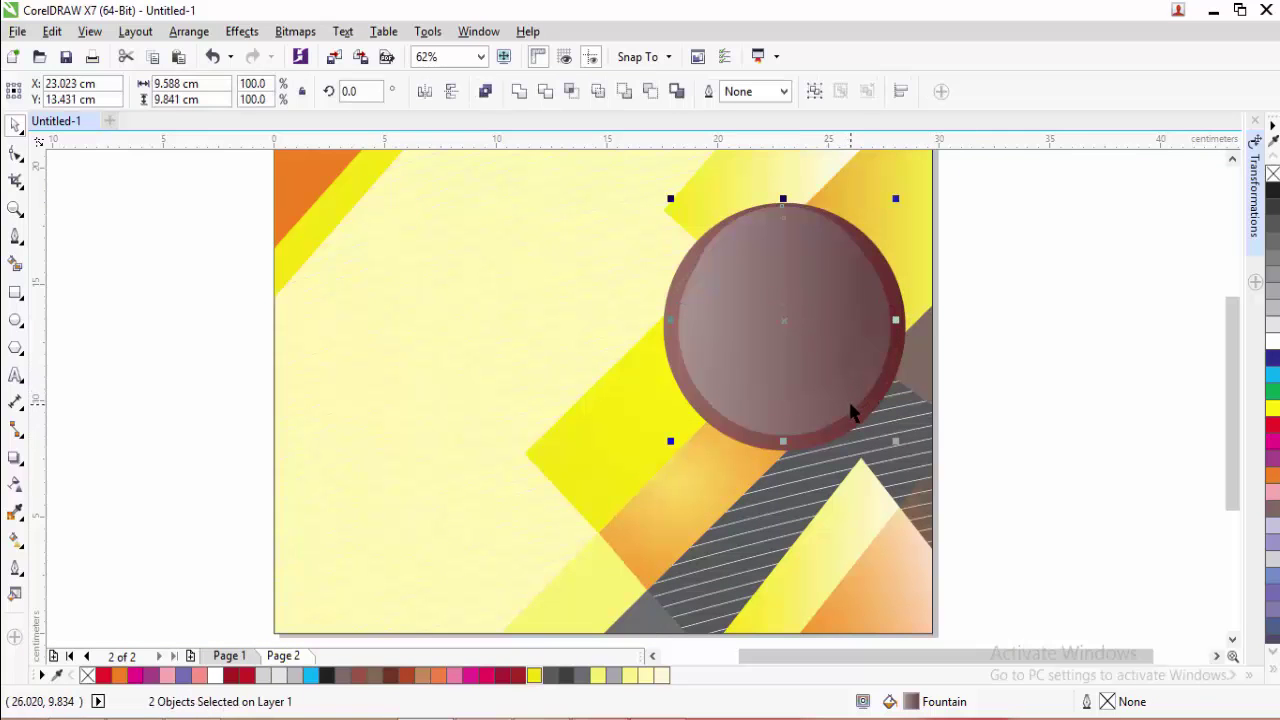
left_click(1026, 372)
- Set the start color of the innermost circle's fountain fill to a light yellow
left_click(846, 309)
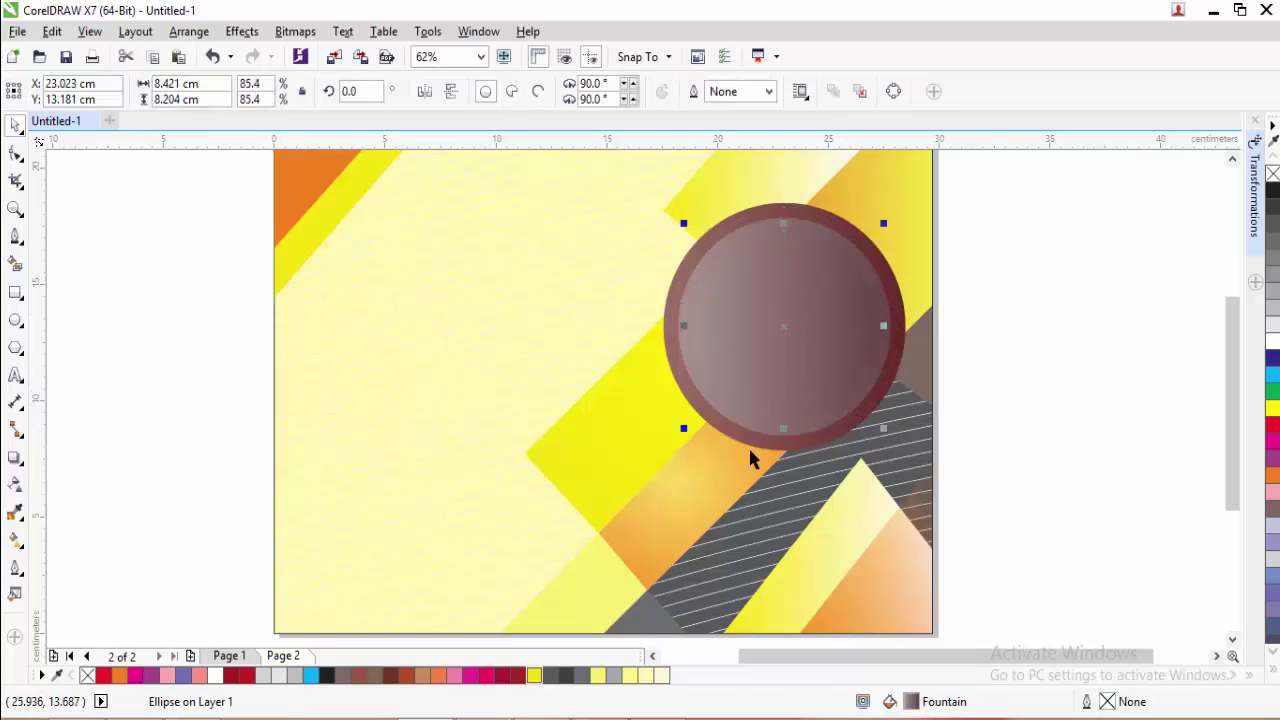
double_click(907, 705)
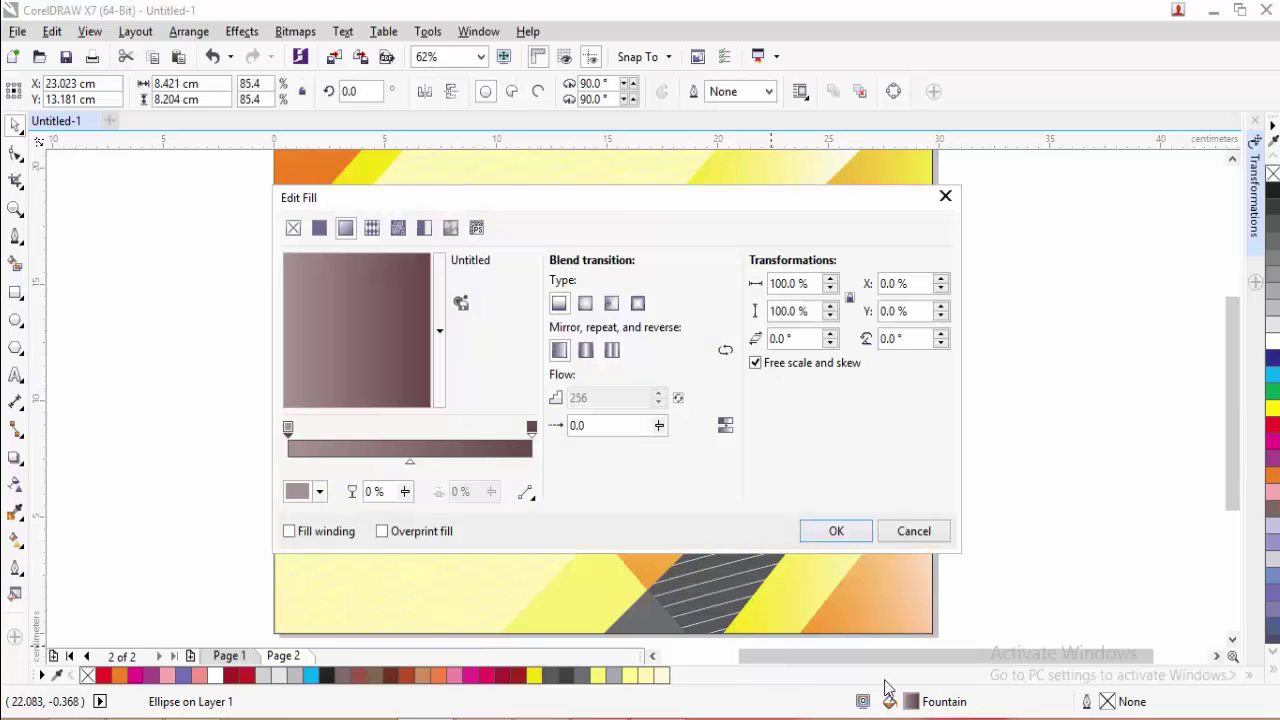
left_click(319, 491)
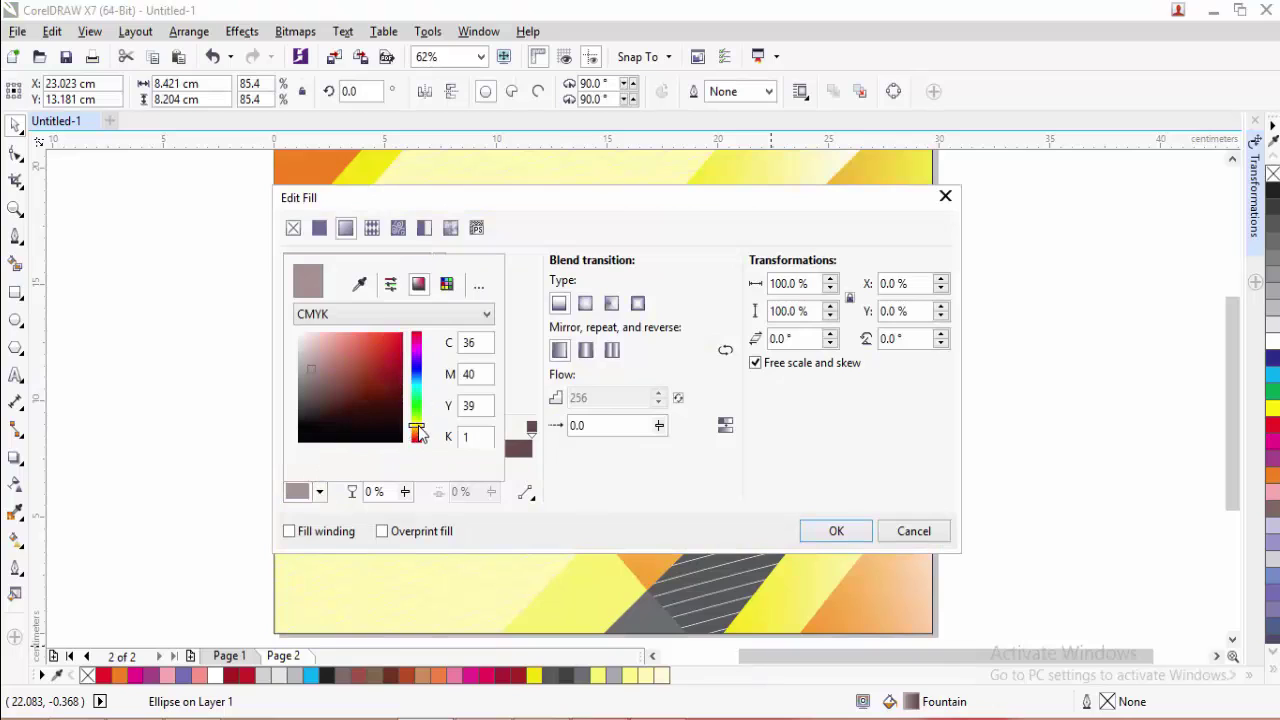
left_click_drag(417, 432, 417, 416)
left_click(363, 337)
left_click(505, 462)
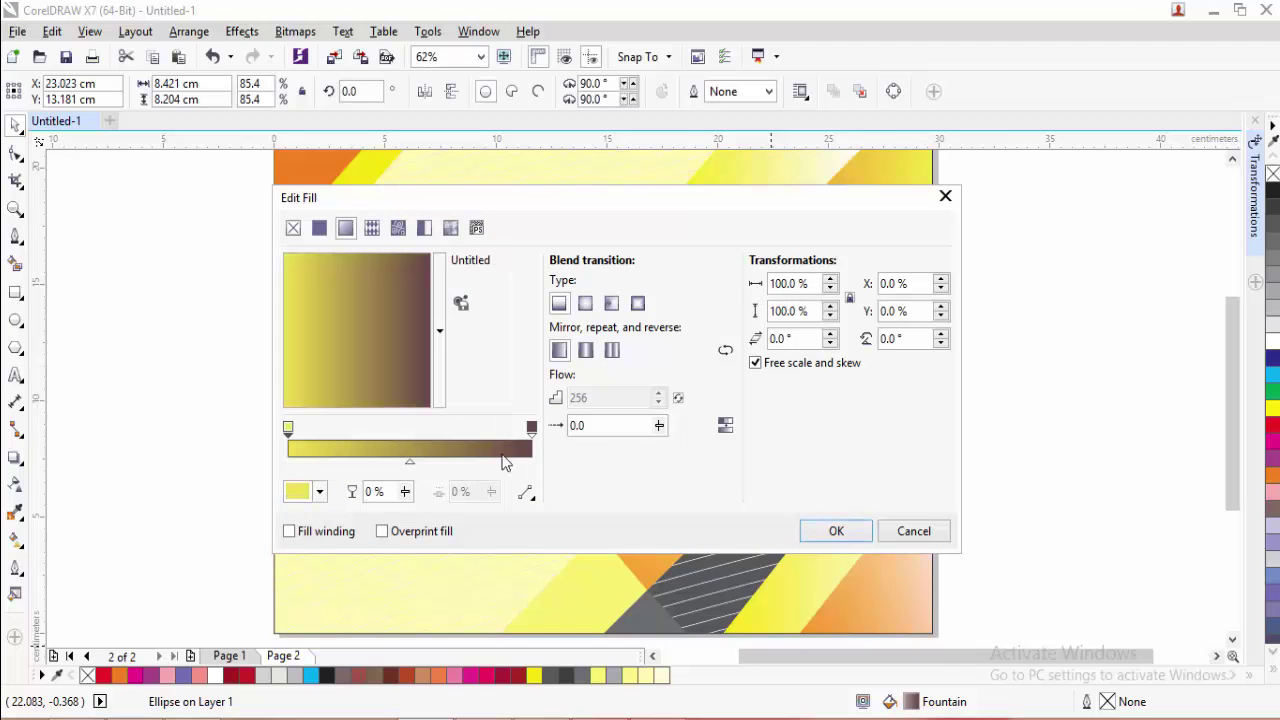
- Set the end color of the innermost circle's fountain fill to C3 M12 Y100 K0
left_click(530, 428)
left_click(320, 491)
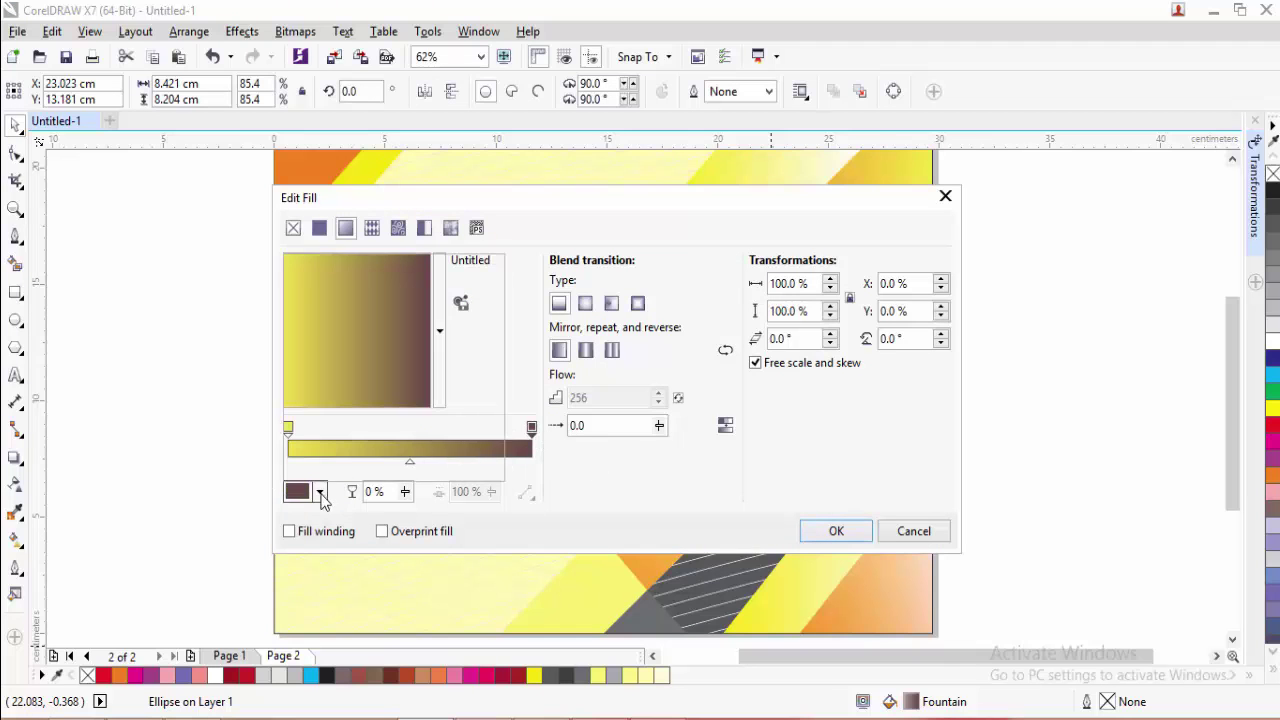
left_click_drag(418, 432, 417, 425)
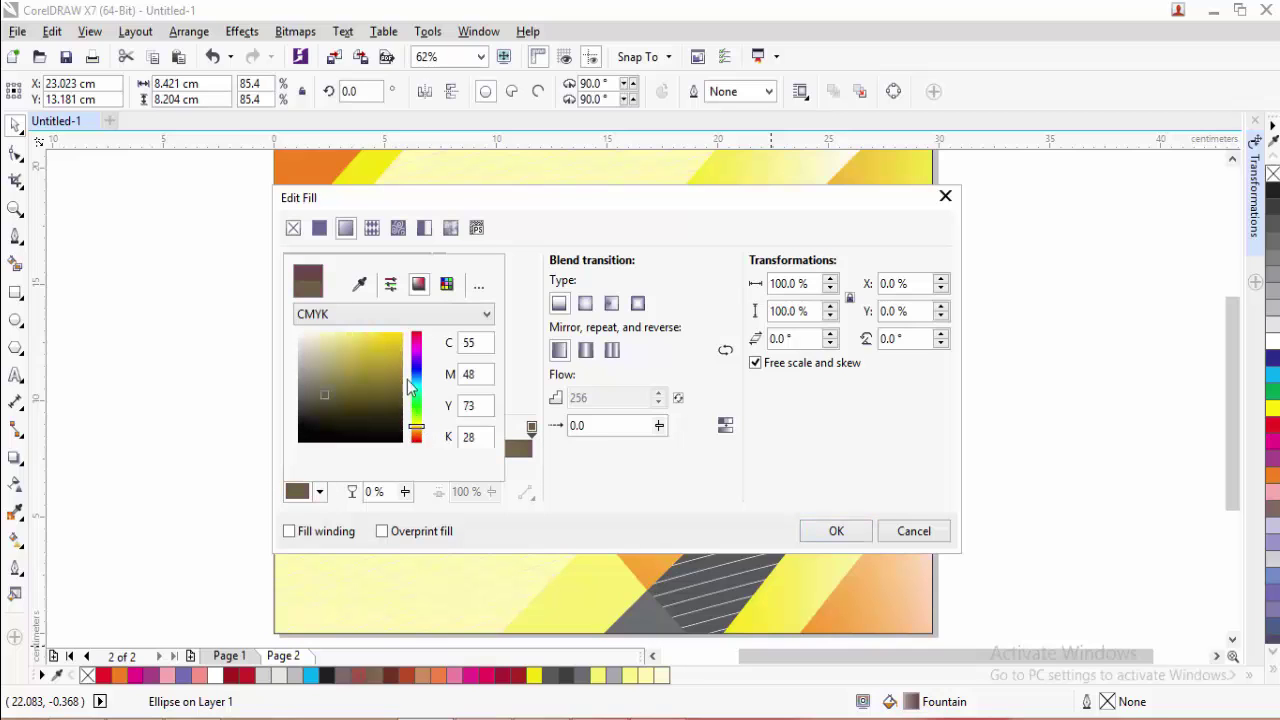
left_click_drag(395, 352, 395, 334)
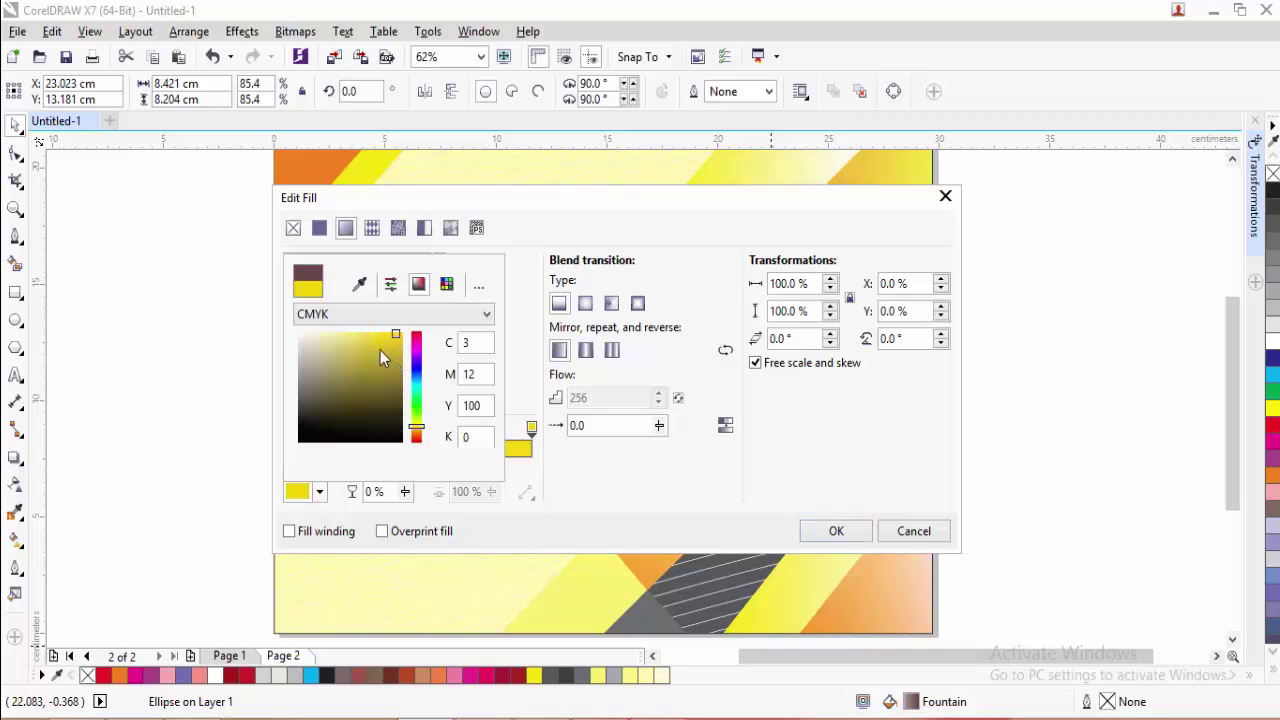
left_click(585, 487)
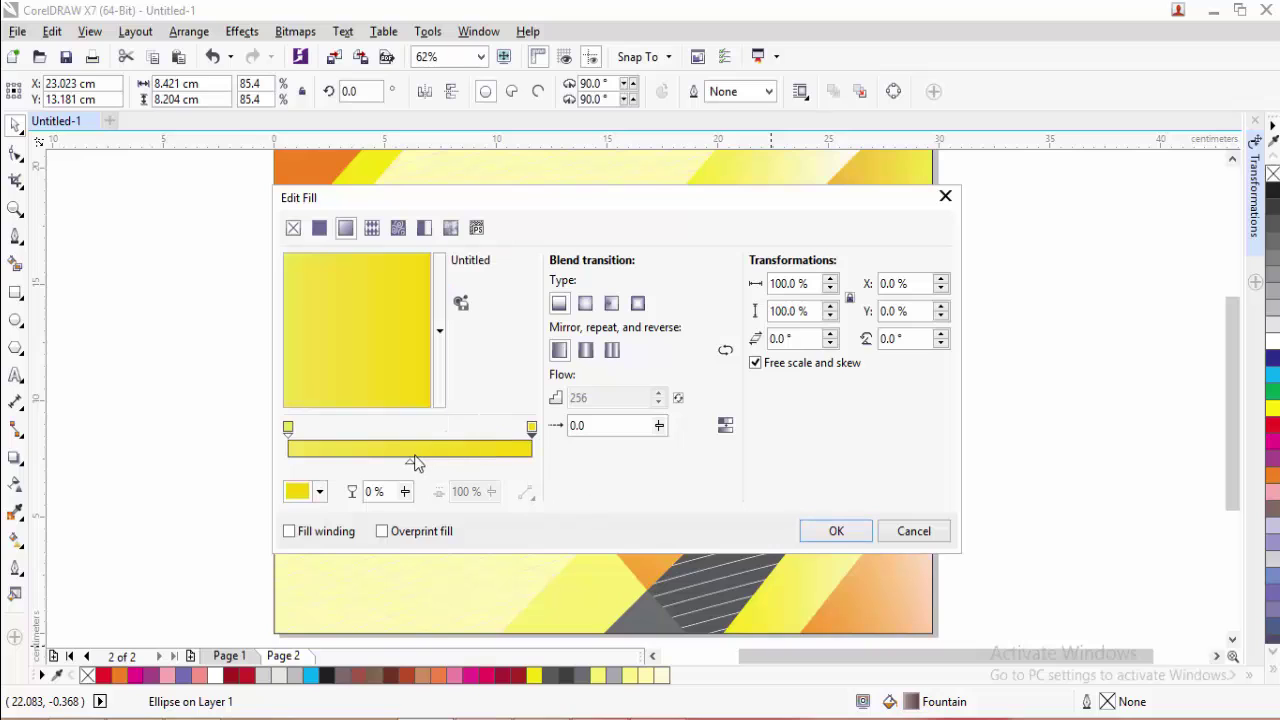
- Change the innermost circle's fountain fill type to elliptical, apply it and deselect the circle
left_click(585, 304)
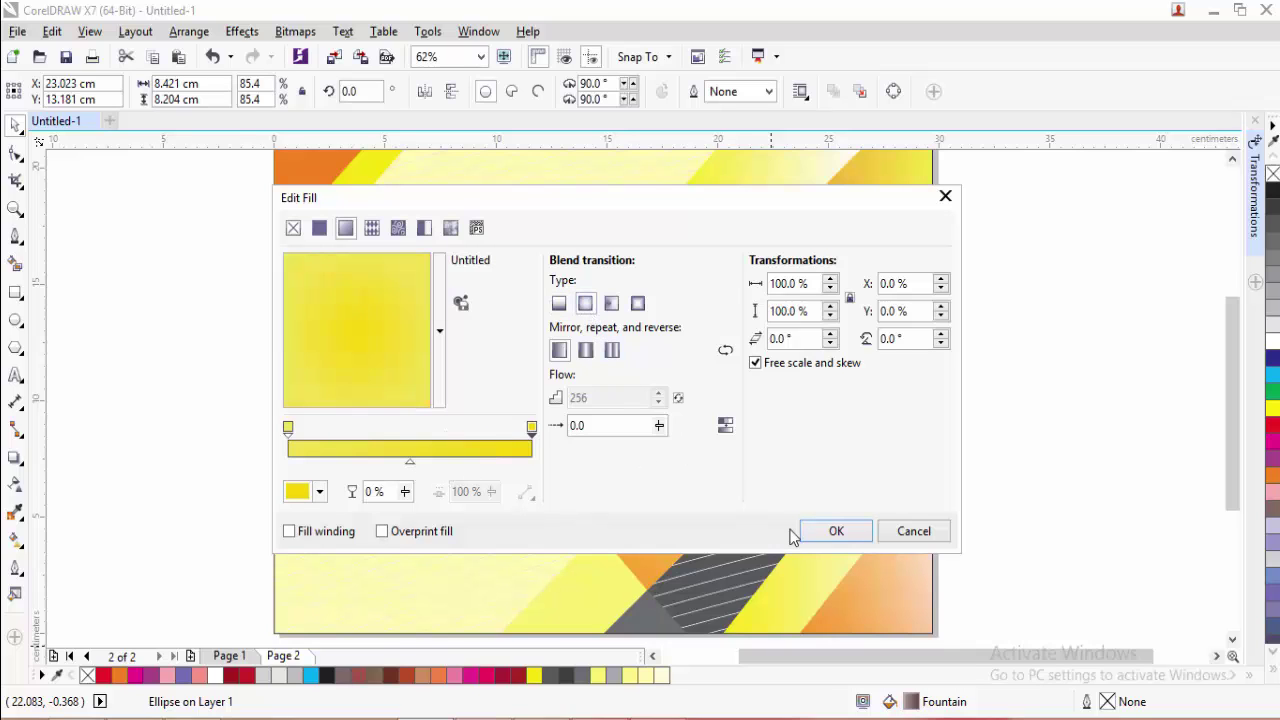
left_click(834, 533)
key("Escape")
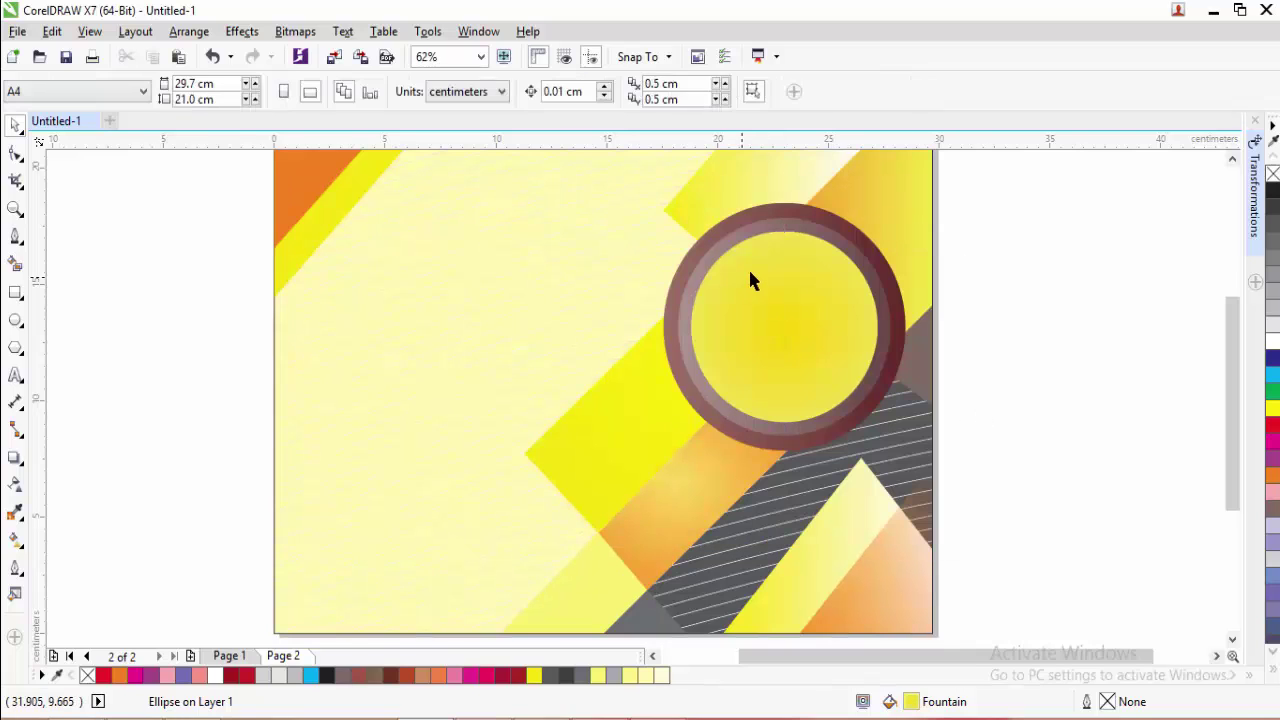
scroll(750, 268, "down", 2)
scroll(760, 268, "up", 3)
scroll(857, 297, "up", 1)
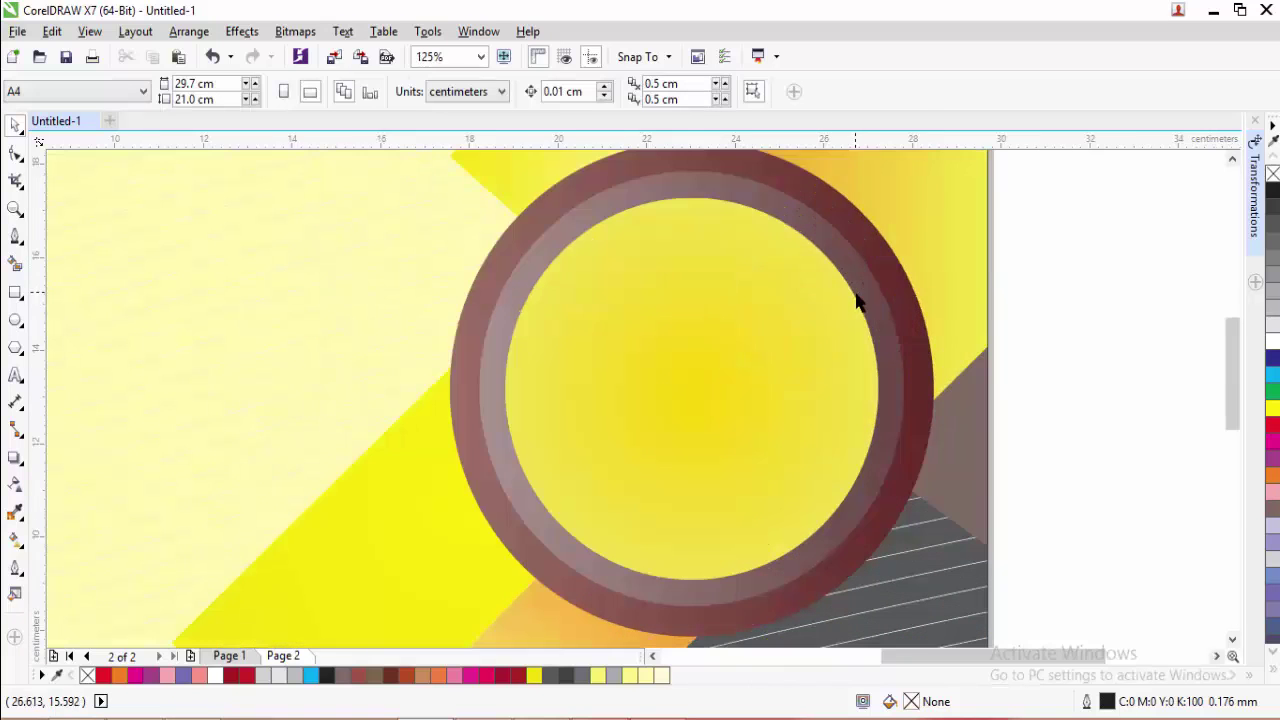
scroll(975, 313, "down", 1)
scroll(1006, 323, "down", 2)
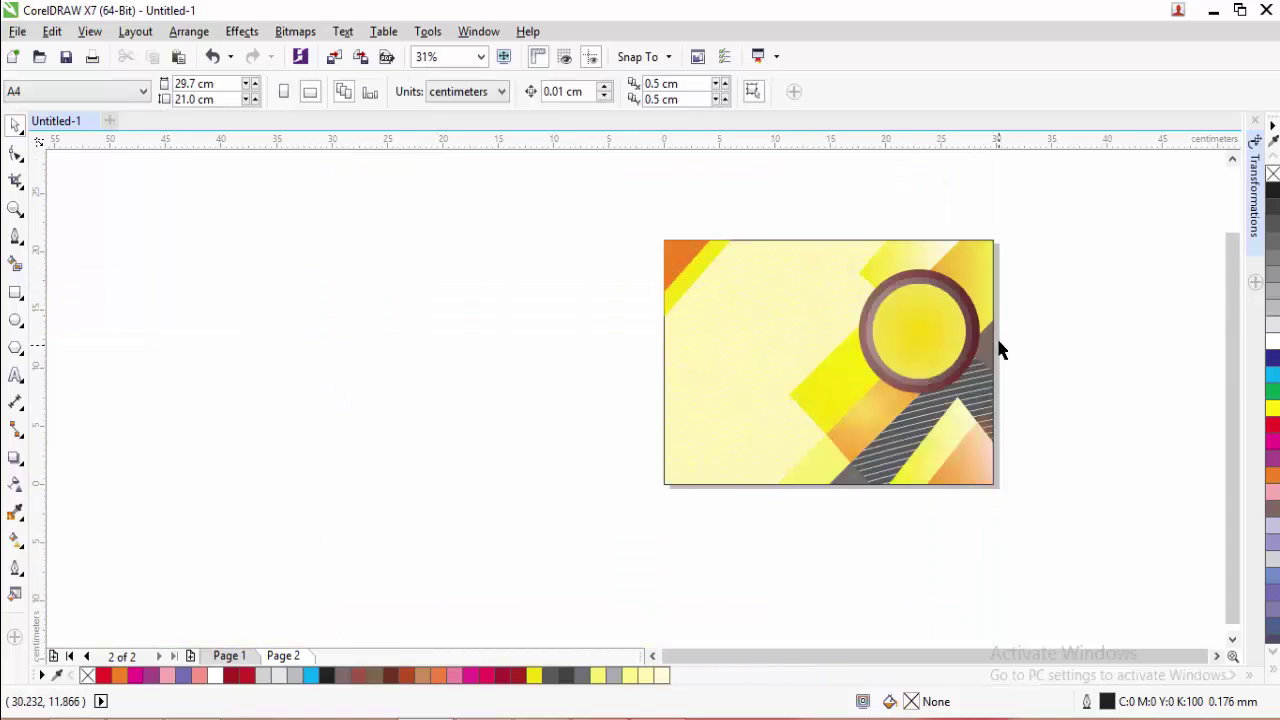
- Add the artistic text "2018 AWARD" on two lines in the pale yellow area beside the circles
scroll(1003, 358, "up", 1)
key("F8")
left_click(437, 426)
type("2018")
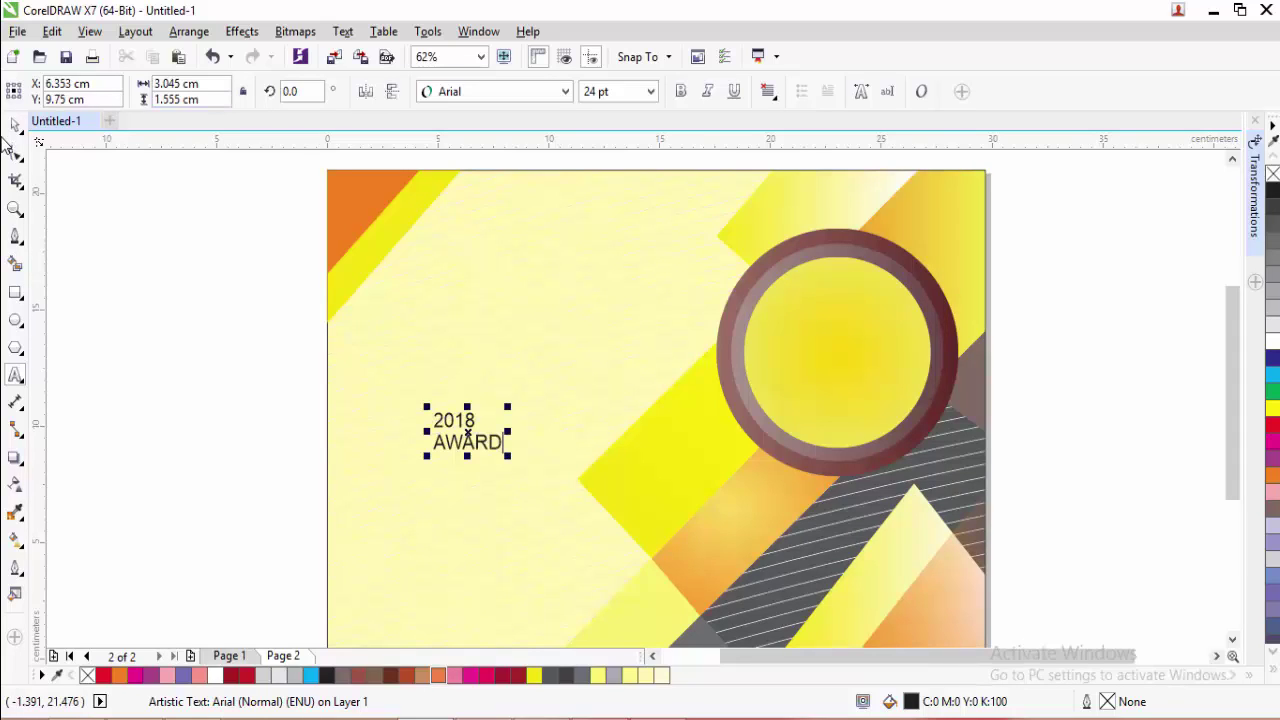
key("ctrl+space")
- Set the "2018 AWARD" text's font to Berlin Sans FB and enlarge it to about 55 pt
left_click(566, 91)
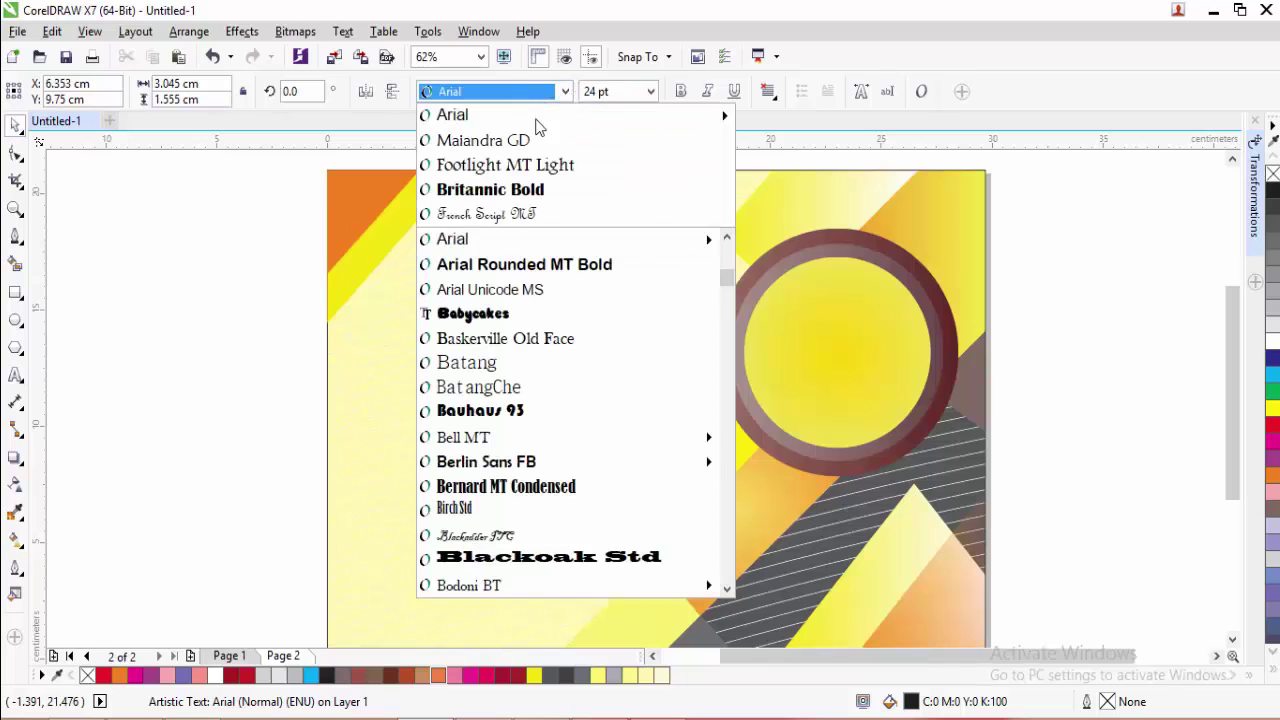
scroll(505, 292, "down", 1)
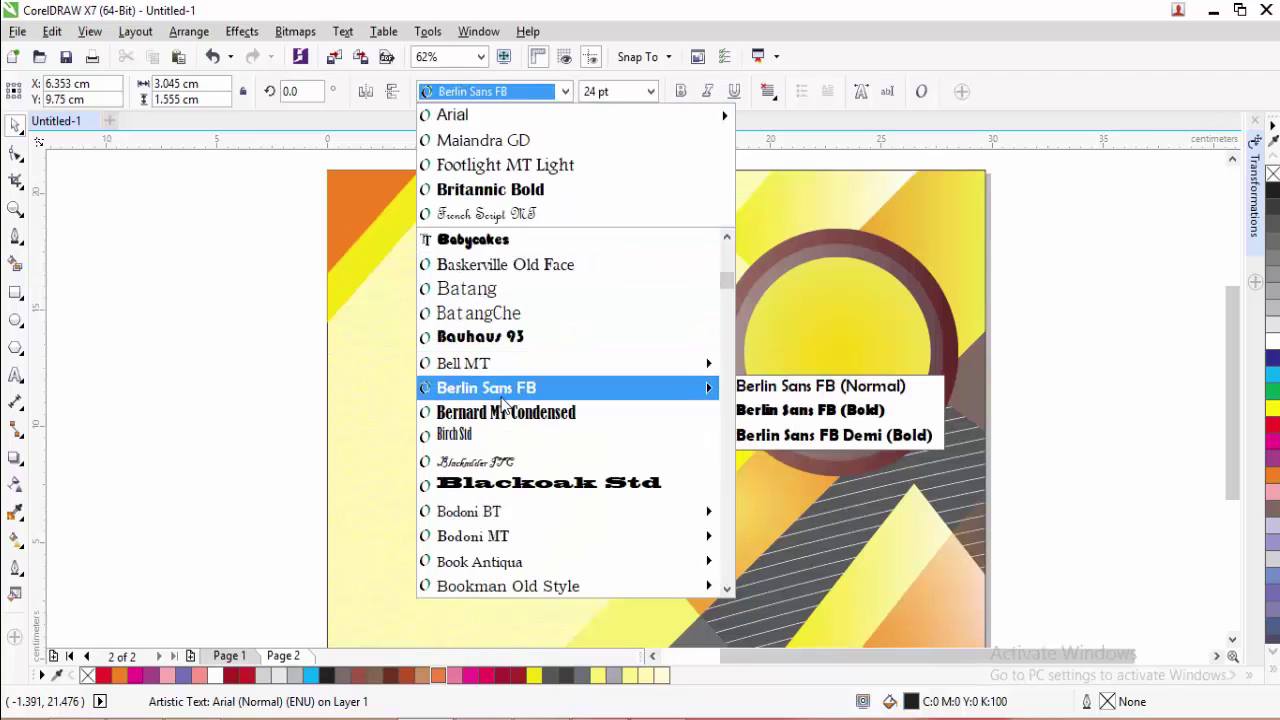
left_click(499, 390)
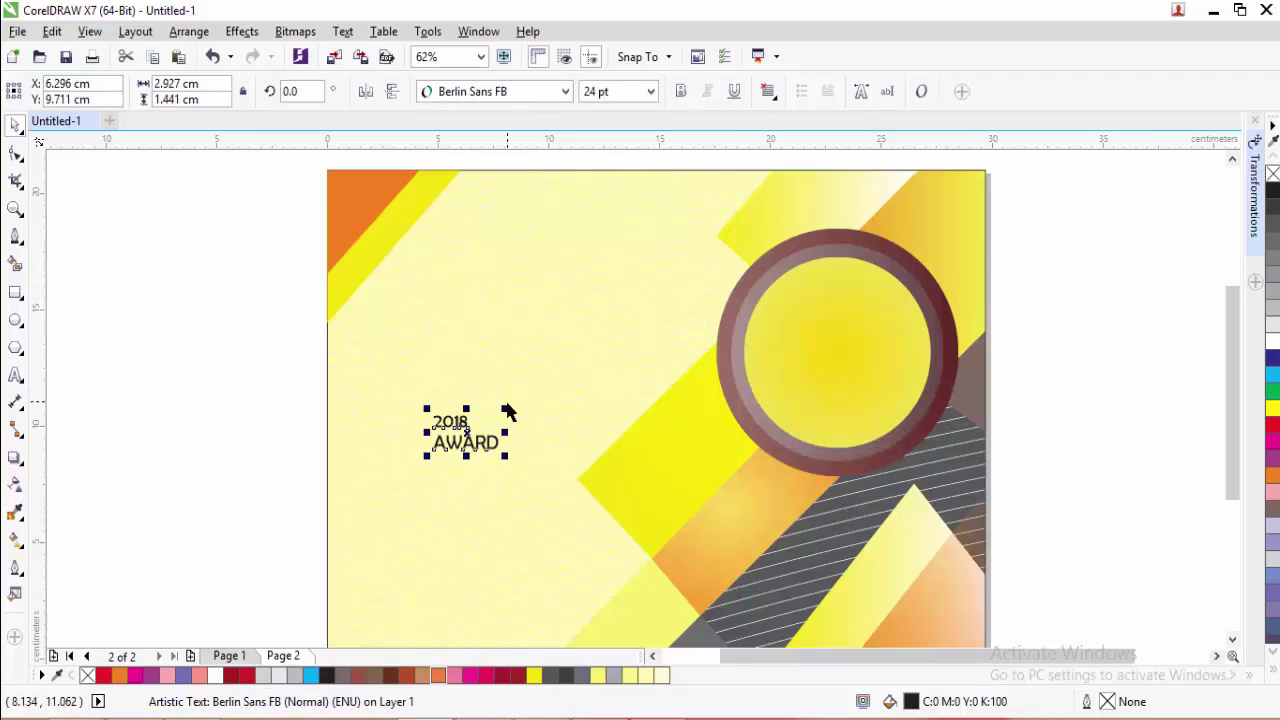
left_click_drag(507, 405, 631, 361)
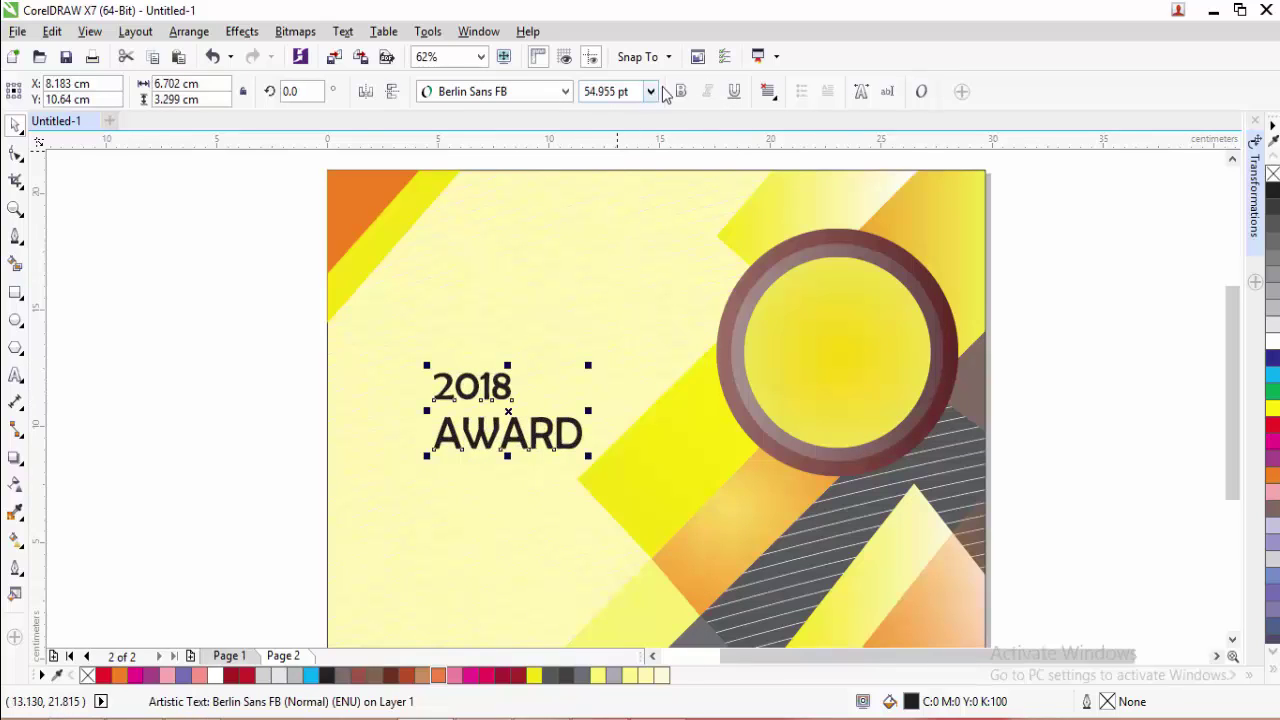
- Center-align the two text lines and move the text to the middle of the yellow circle
left_click(768, 91)
left_click(780, 158)
left_click_drag(514, 416, 840, 349)
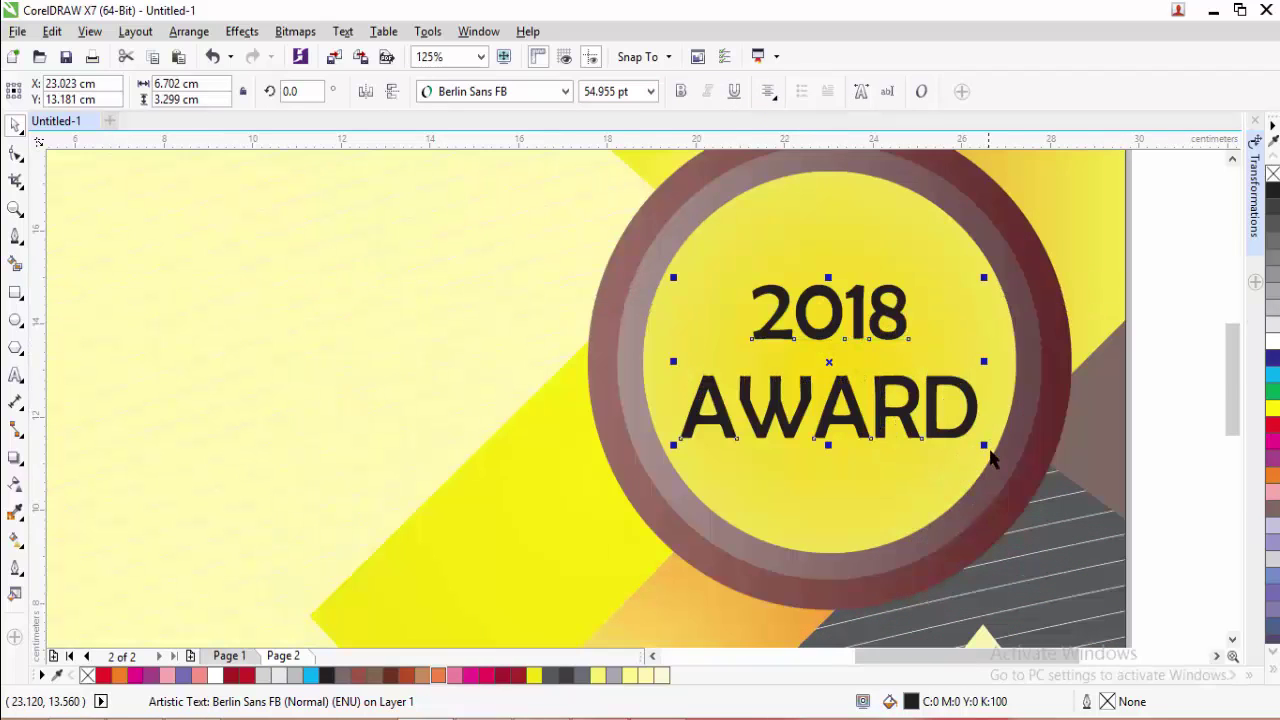
- Shrink the text to about 52 pt, nudge it back to the middle of the yellow circle and deselect it
left_click_drag(986, 450, 975, 435)
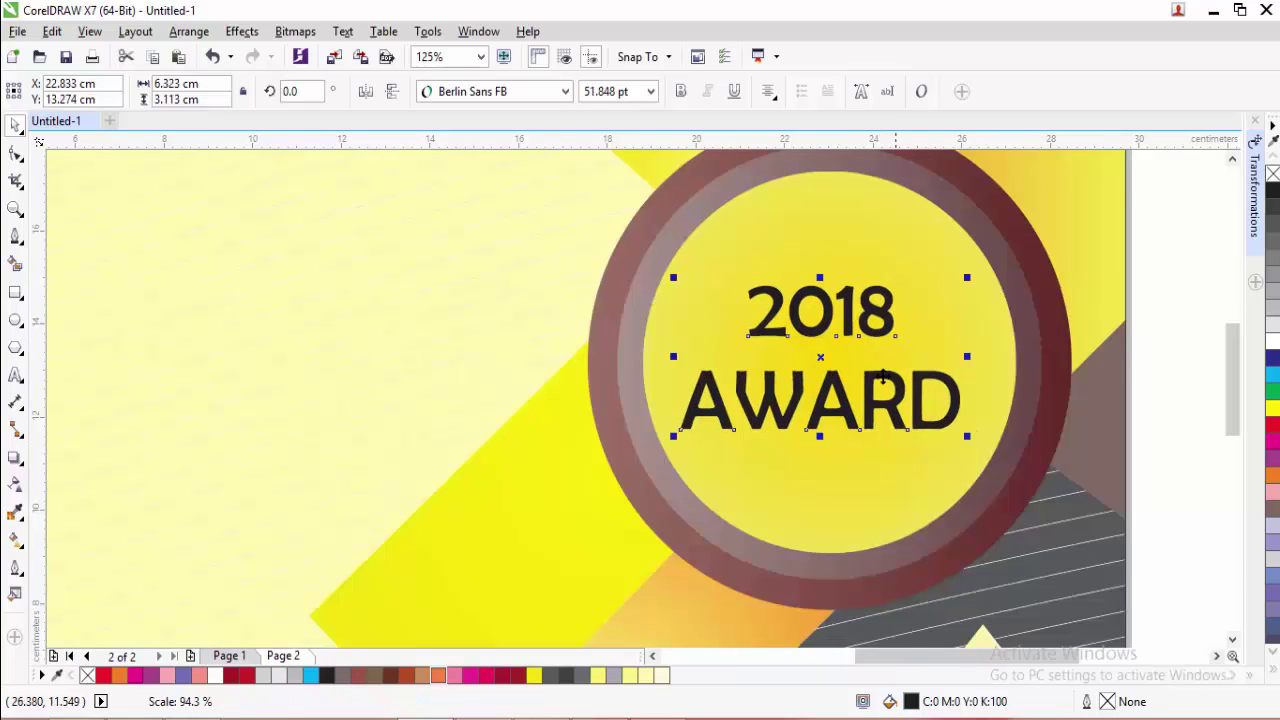
scroll(880, 373, "down", 2)
left_click_drag(882, 372, 887, 366)
left_click(1052, 382)
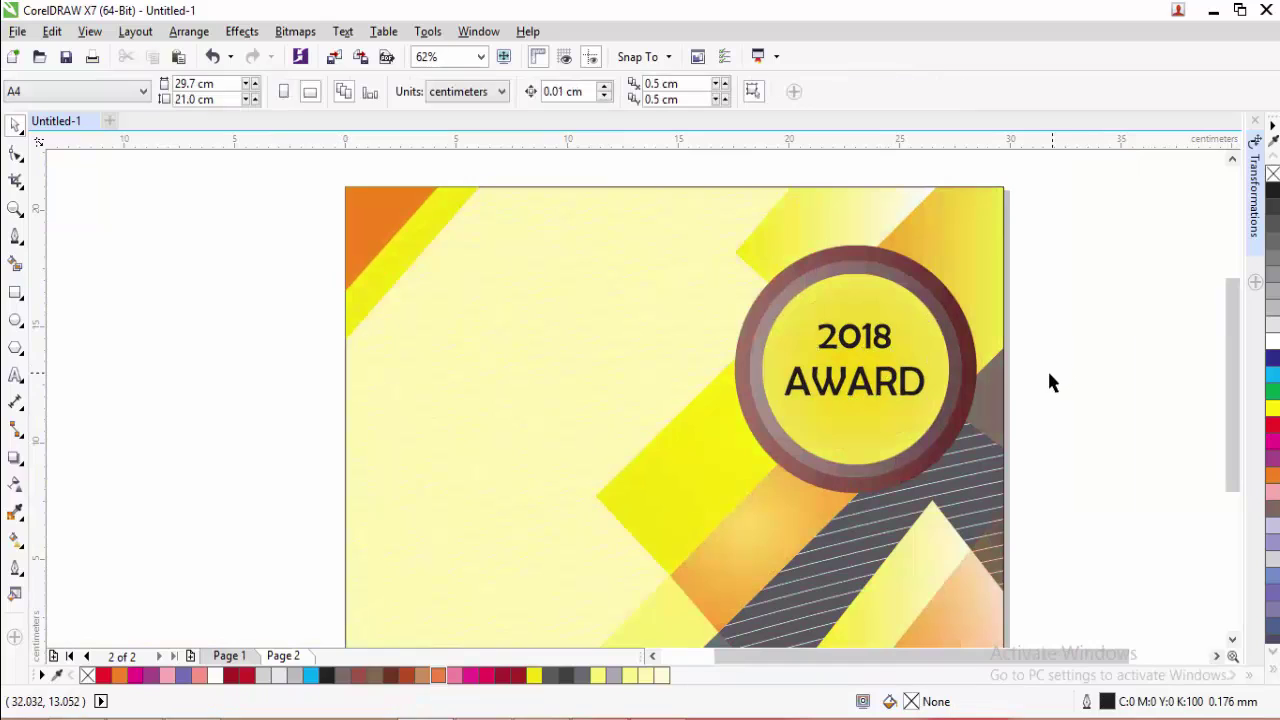
- Draw a five-pointed star about 1.1 by 1.2 cm below the word AWARD inside the yellow circle
left_click(17, 350)
left_click(64, 367)
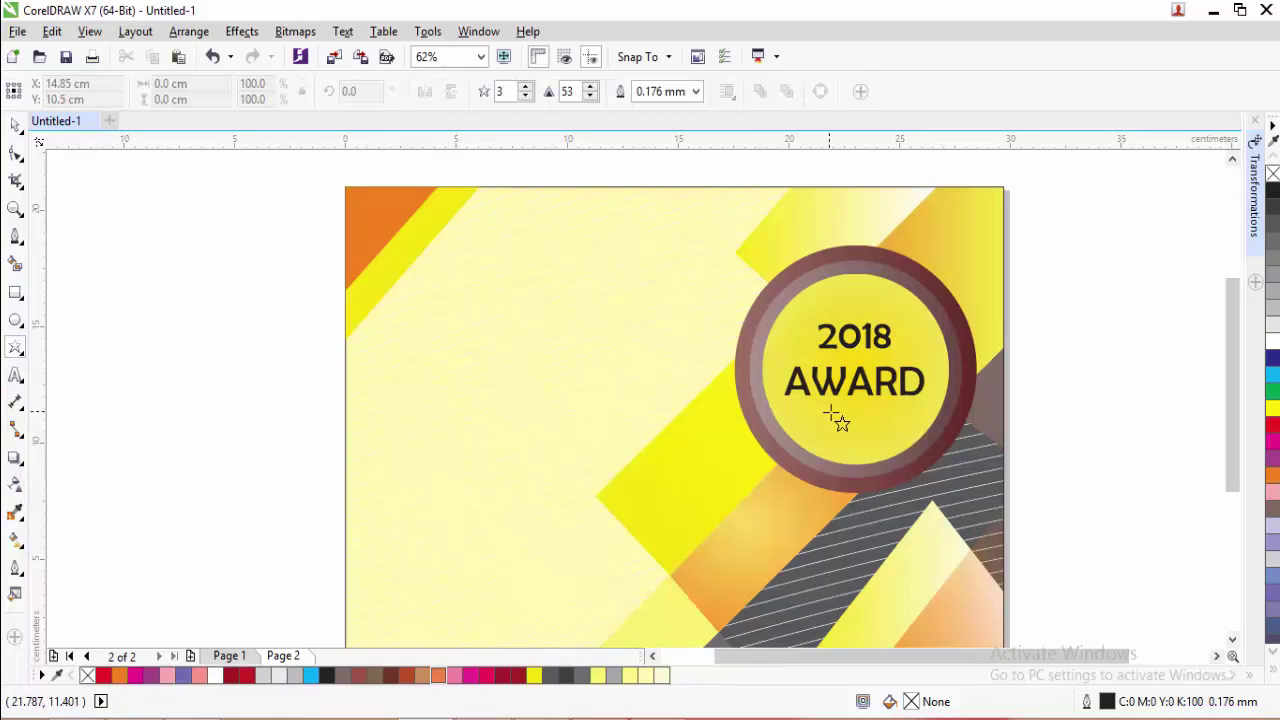
left_click_drag(847, 409, 877, 440)
left_click(525, 88)
left_click(525, 88)
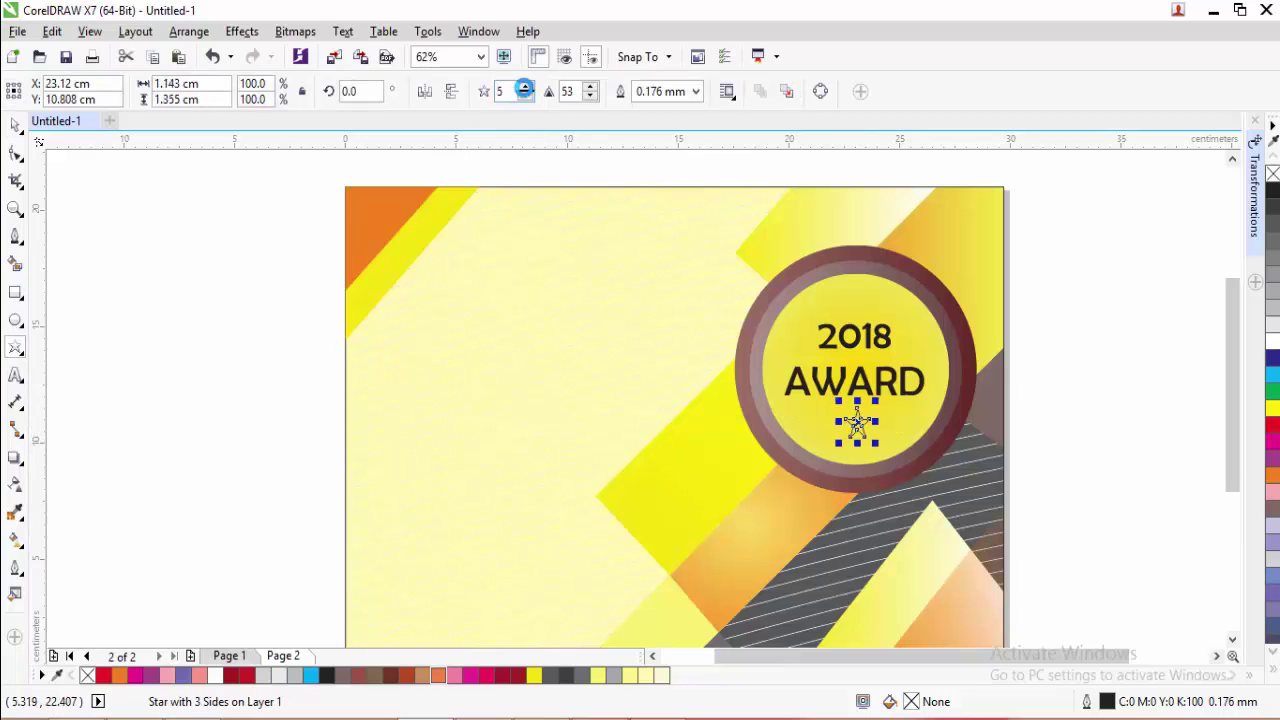
left_click(15, 124)
left_click(711, 414)
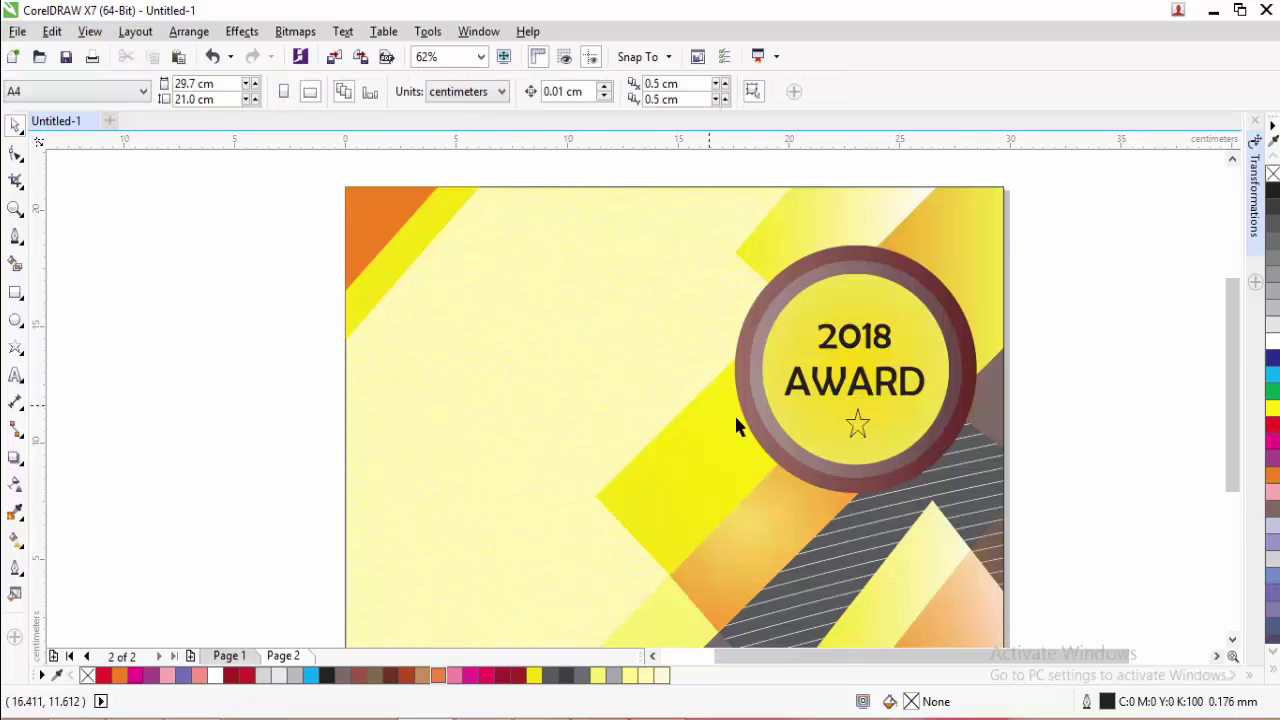
- Enlarge the star to about 1.6 by 1.7 cm and reposition it beneath the word AWARD
scroll(824, 430, "up", 2)
left_click(893, 405)
scroll(912, 400, "up", 2)
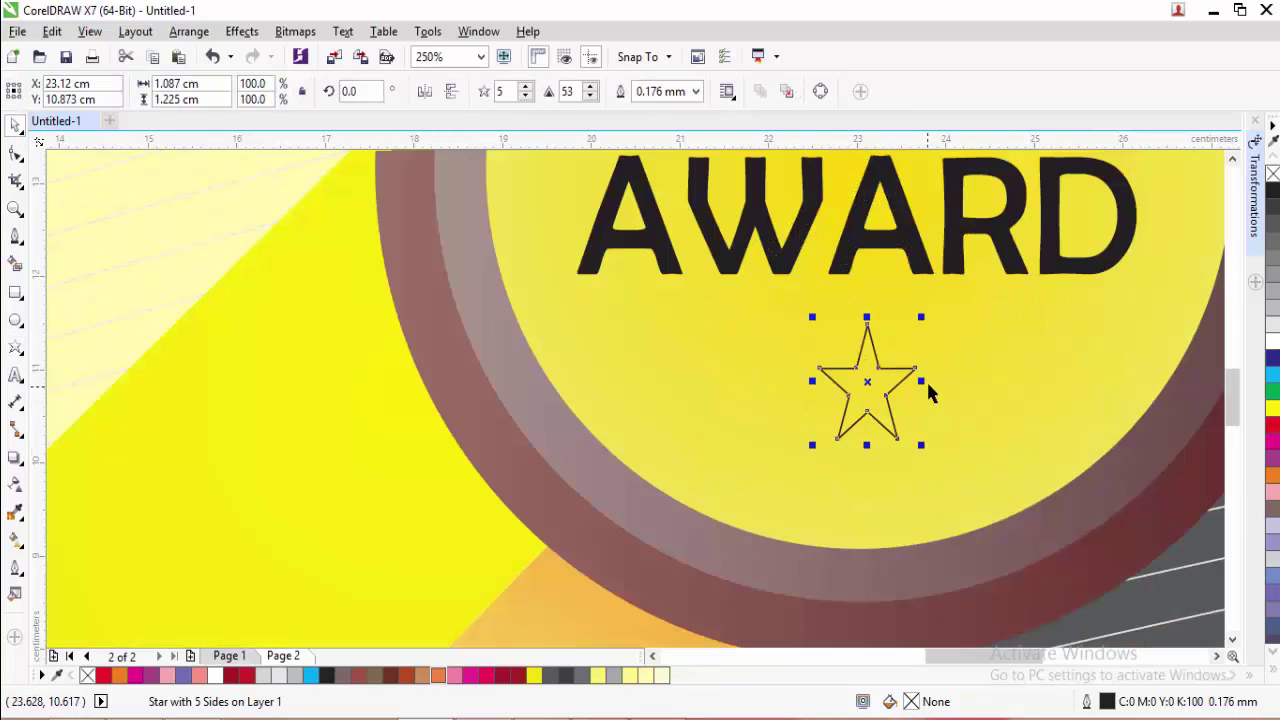
left_click_drag(926, 380, 931, 380)
left_click_drag(934, 446, 972, 468)
left_click_drag(886, 403, 852, 381)
scroll(857, 400, "up", 2)
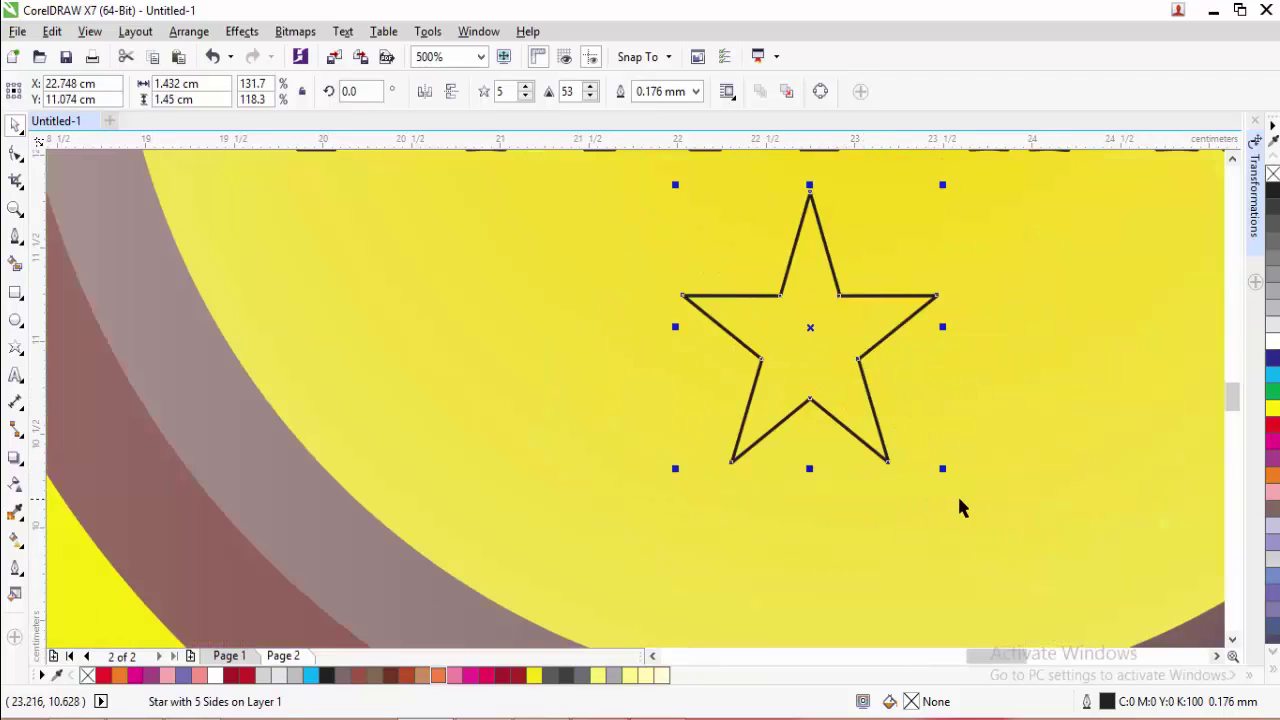
left_click_drag(946, 474, 980, 509)
scroll(886, 400, "down", 2)
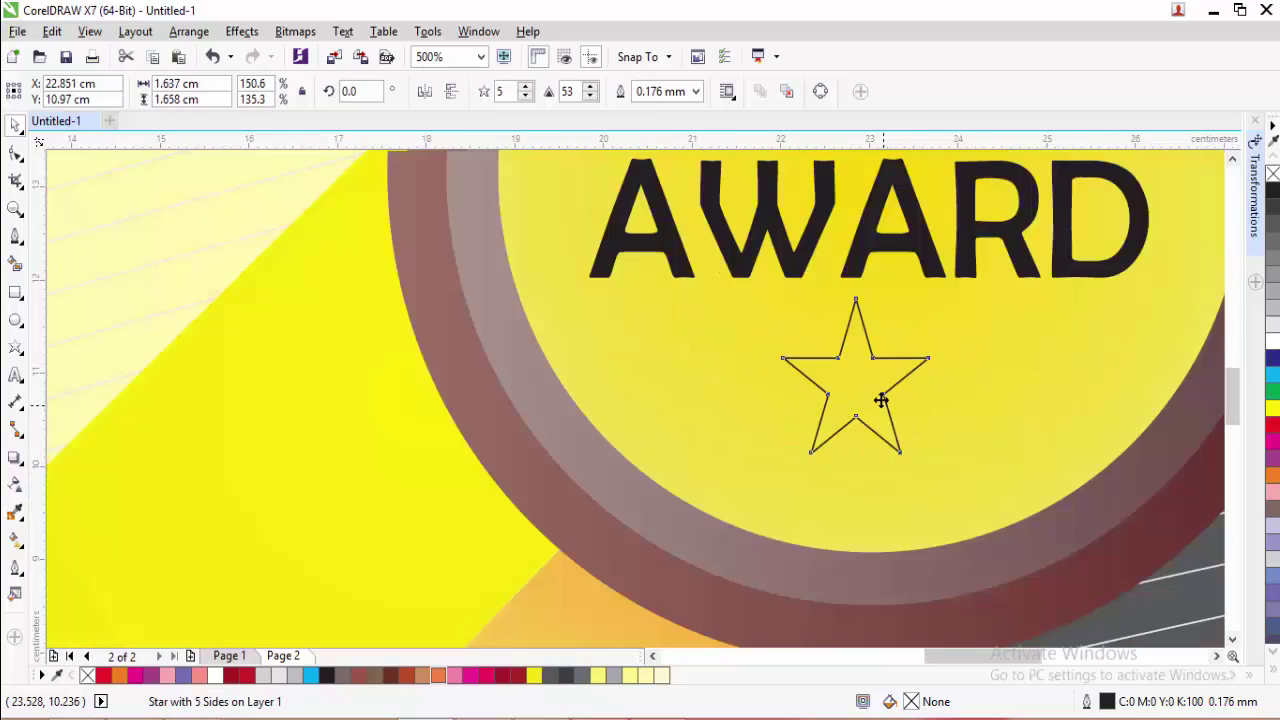
- Color the star's fill and outline orange (C:0 M:60 Y:100 K:0) and deselect it
left_click(1273, 475)
scroll(1049, 243, "down", 2)
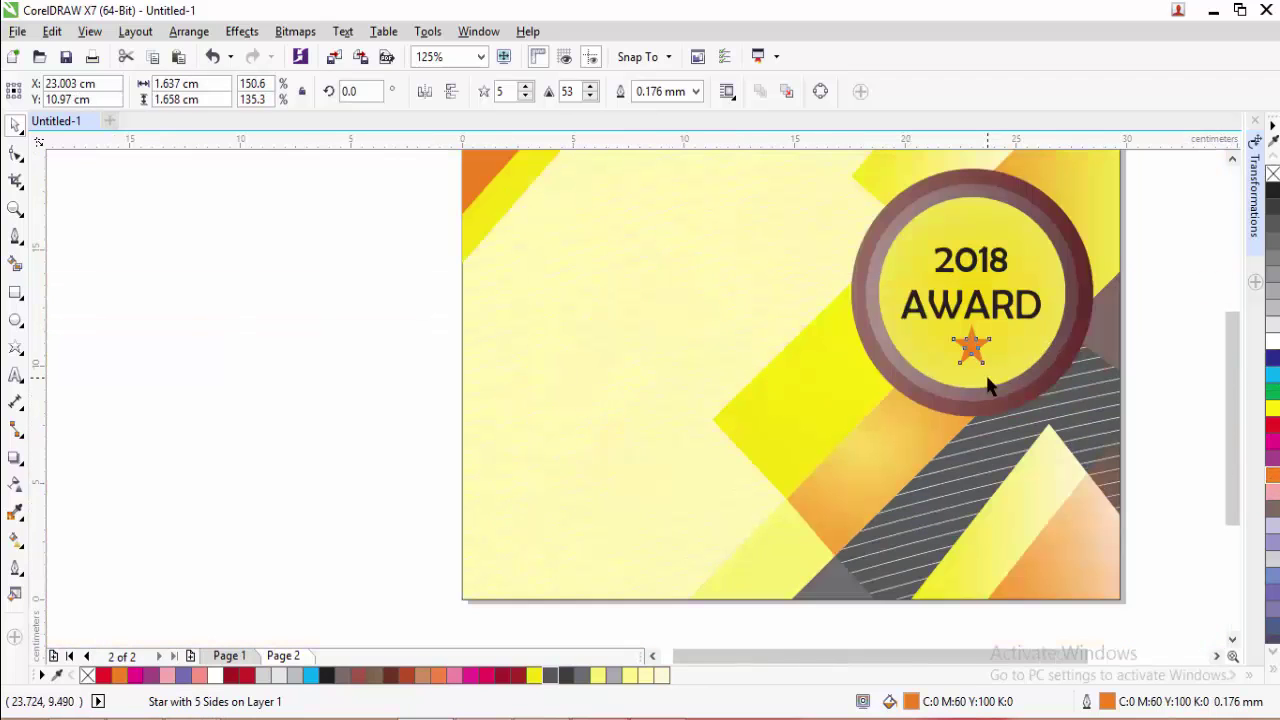
scroll(986, 380, "down", 2)
left_click_drag(1040, 651, 1093, 651)
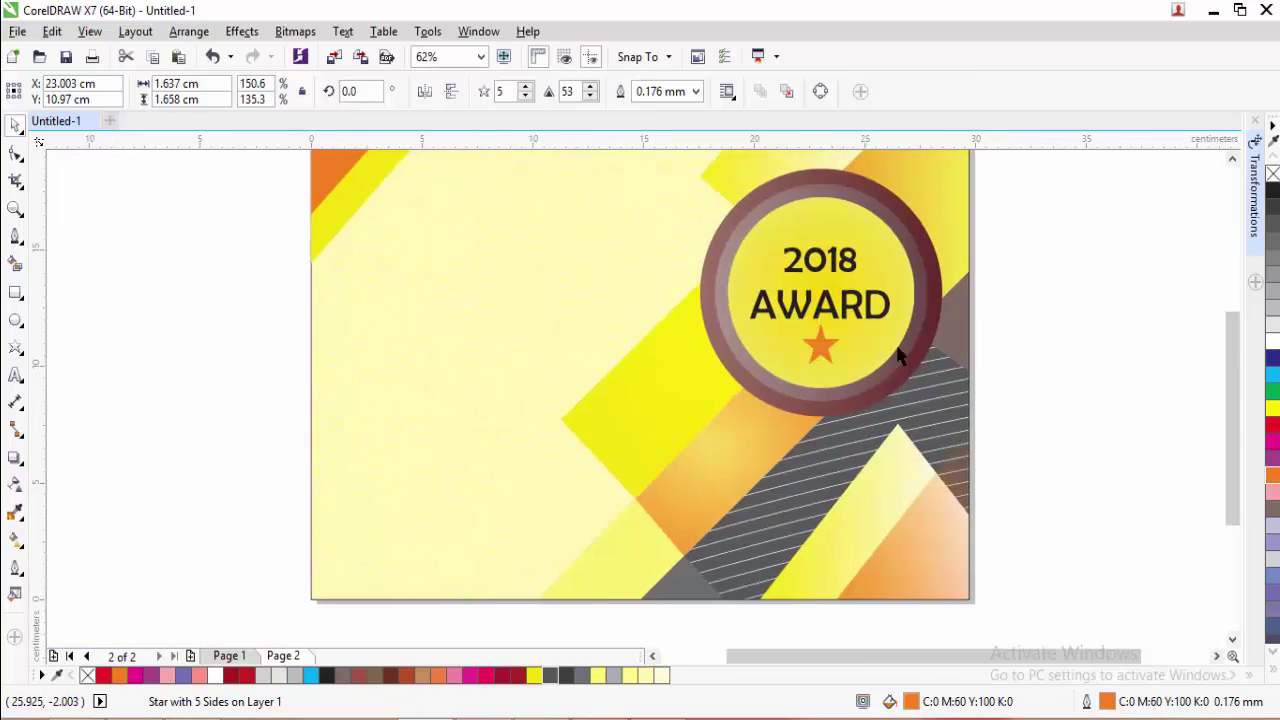
key("Escape")
- Place a smaller copy of the star, about 0.6 cm wide, just right of the large star
scroll(895, 355, "up", 2)
left_click_drag(752, 362, 837, 360)
scroll(837, 360, "up", 2)
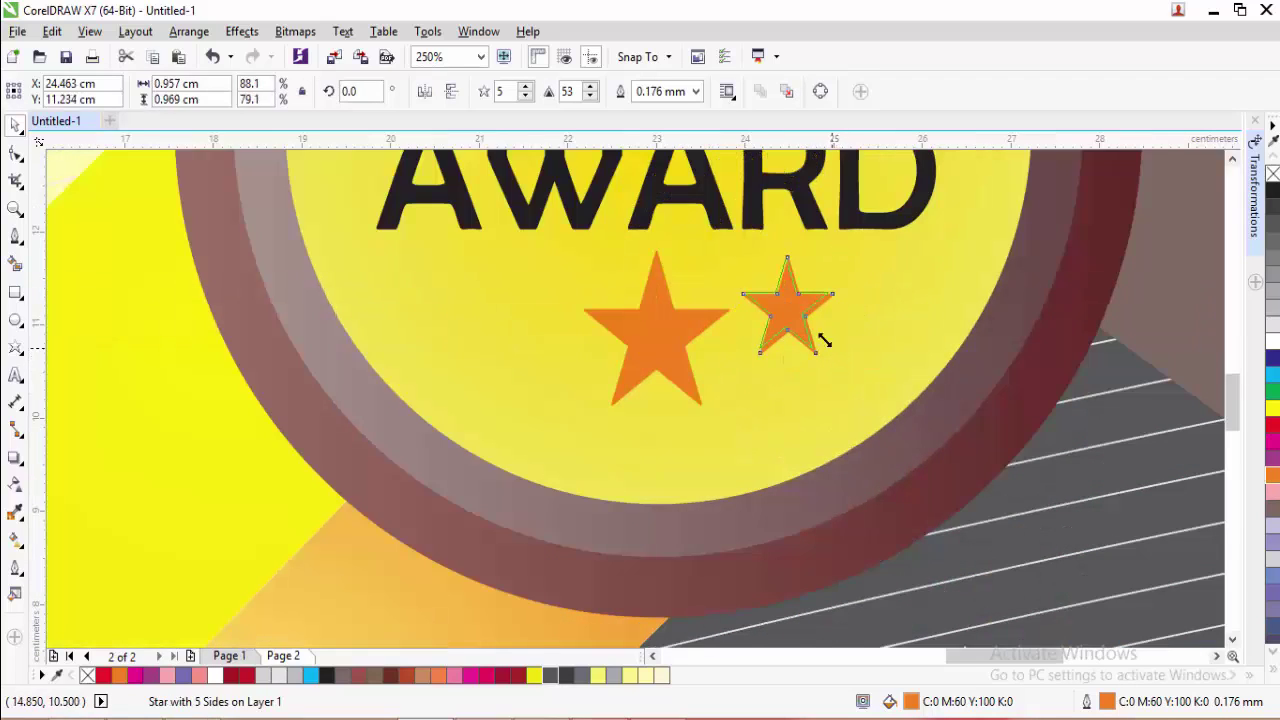
left_click_drag(794, 317, 810, 352)
scroll(809, 363, "up", 2)
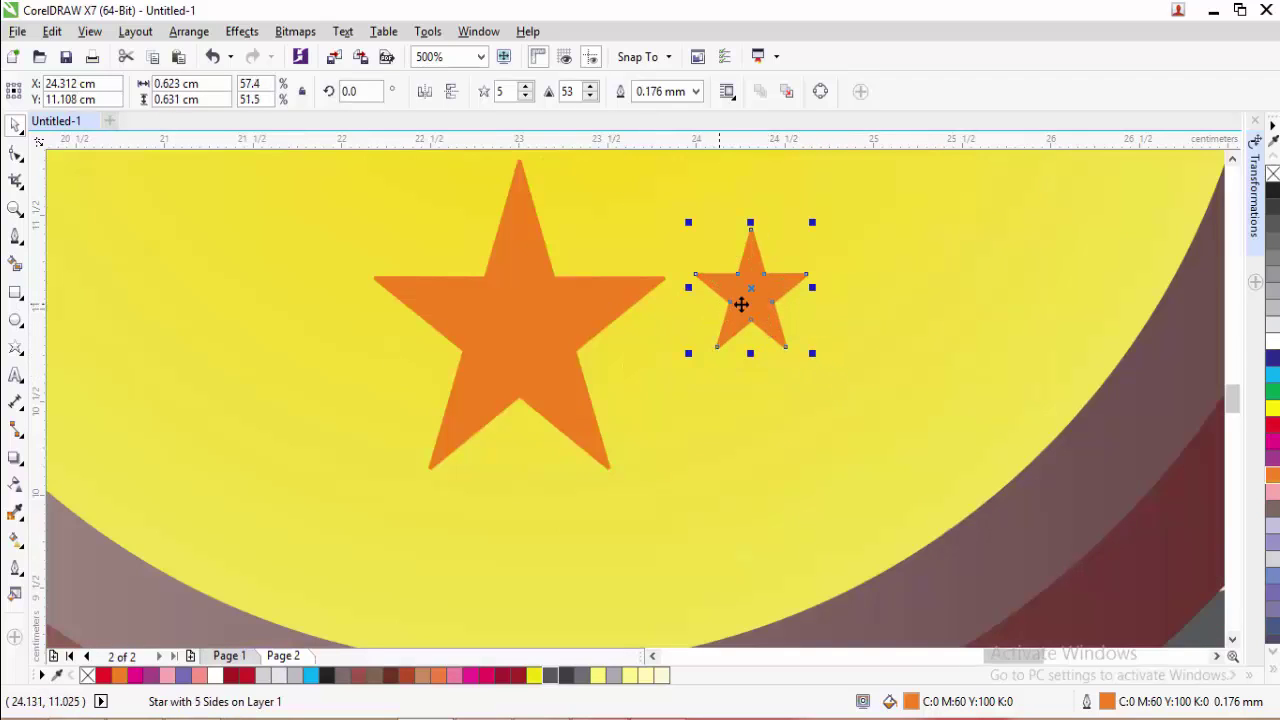
- Duplicate the small star directly beside itself and align the two small stars at the same height
left_click_drag(737, 309, 857, 306)
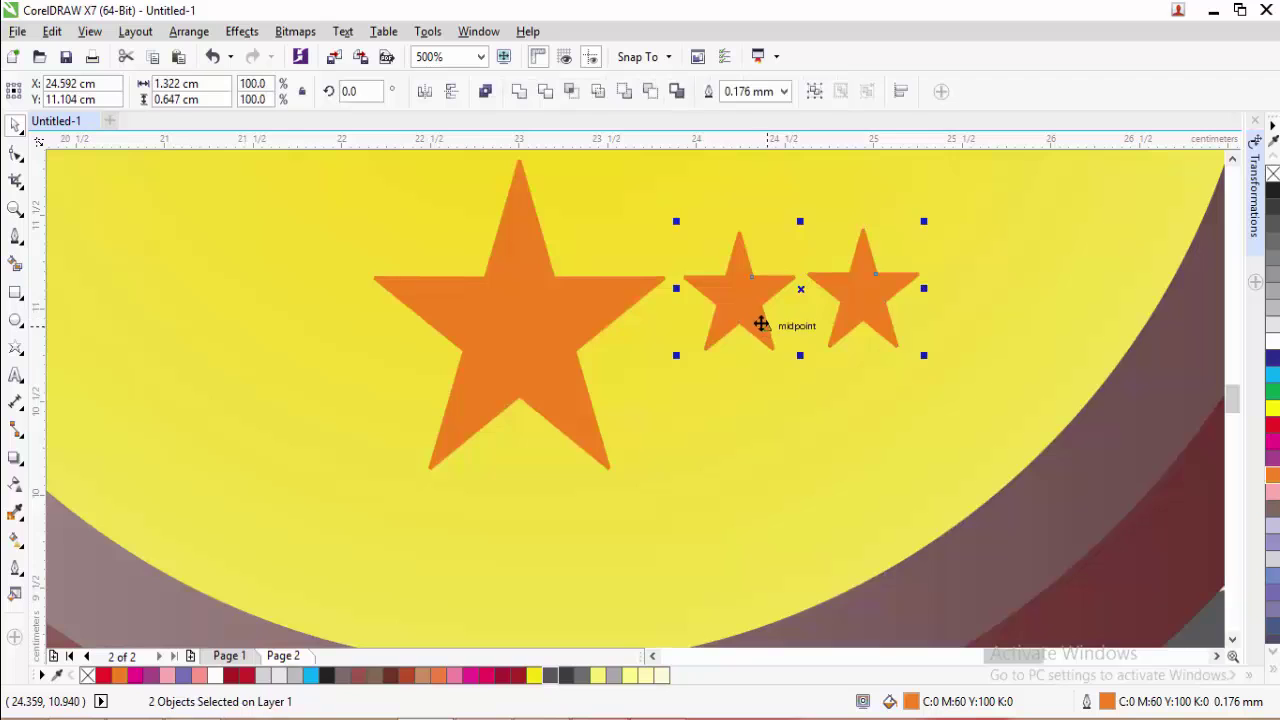
scroll(777, 320, "down", 1)
scroll(1042, 343, "down", 1)
left_click(1196, 332)
- Group the two small stars and place a copy of the pair on the other side of the large star
scroll(1156, 336, "down", 1)
scroll(1138, 352, "up", 1)
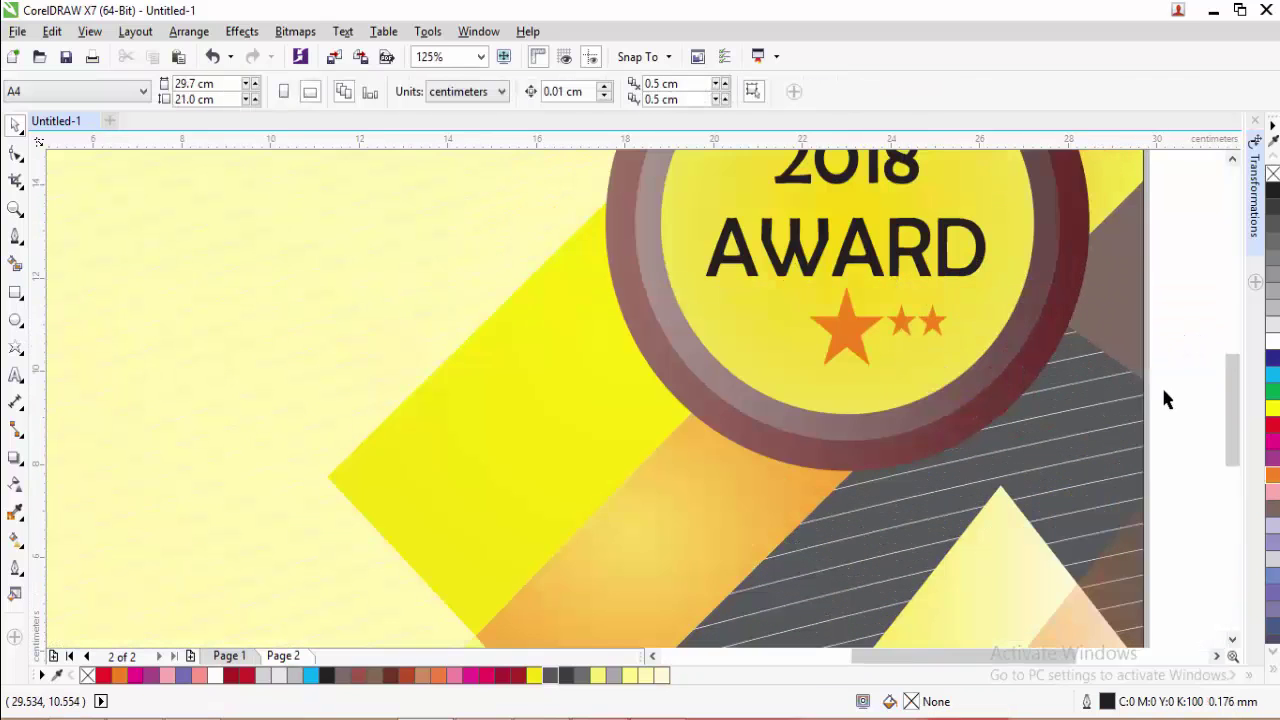
left_click_drag(1176, 418, 773, 319)
key("ctrl+g")
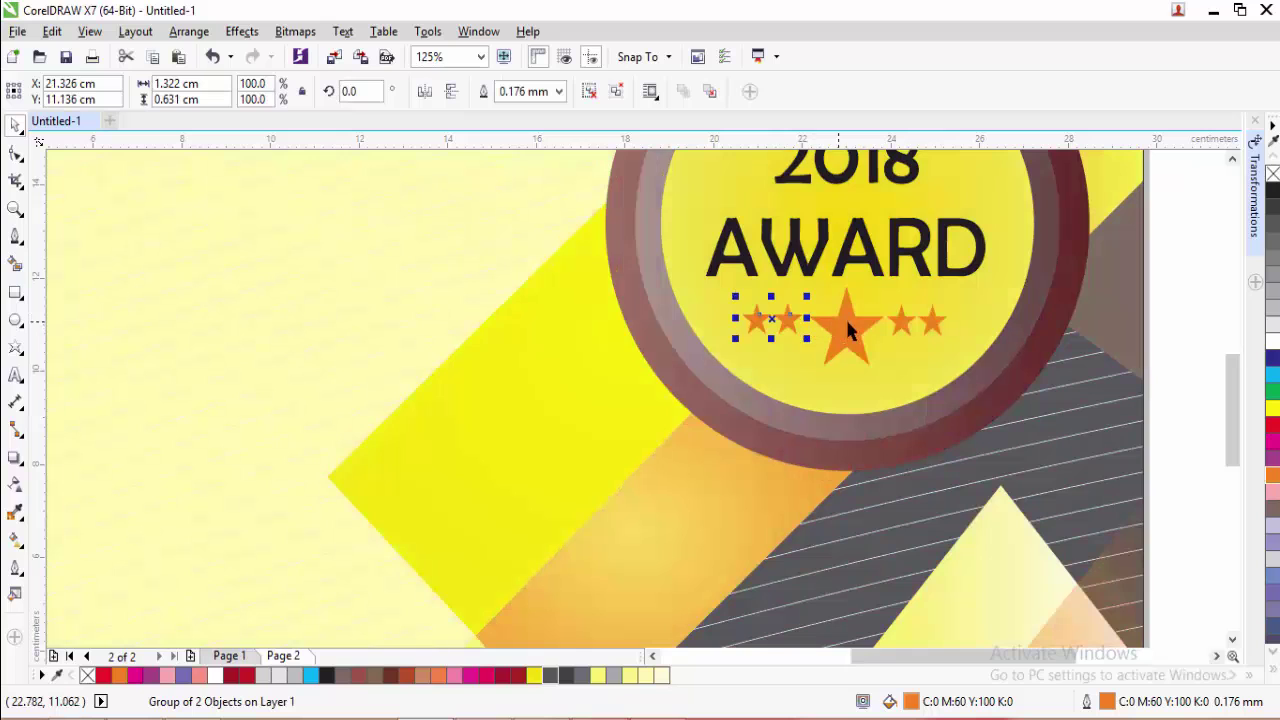
- Align the two small-star pairs at the same height and shift the left pair slightly closer to the large star
scroll(900, 335, "up", 2)
left_click(902, 325, "shift")
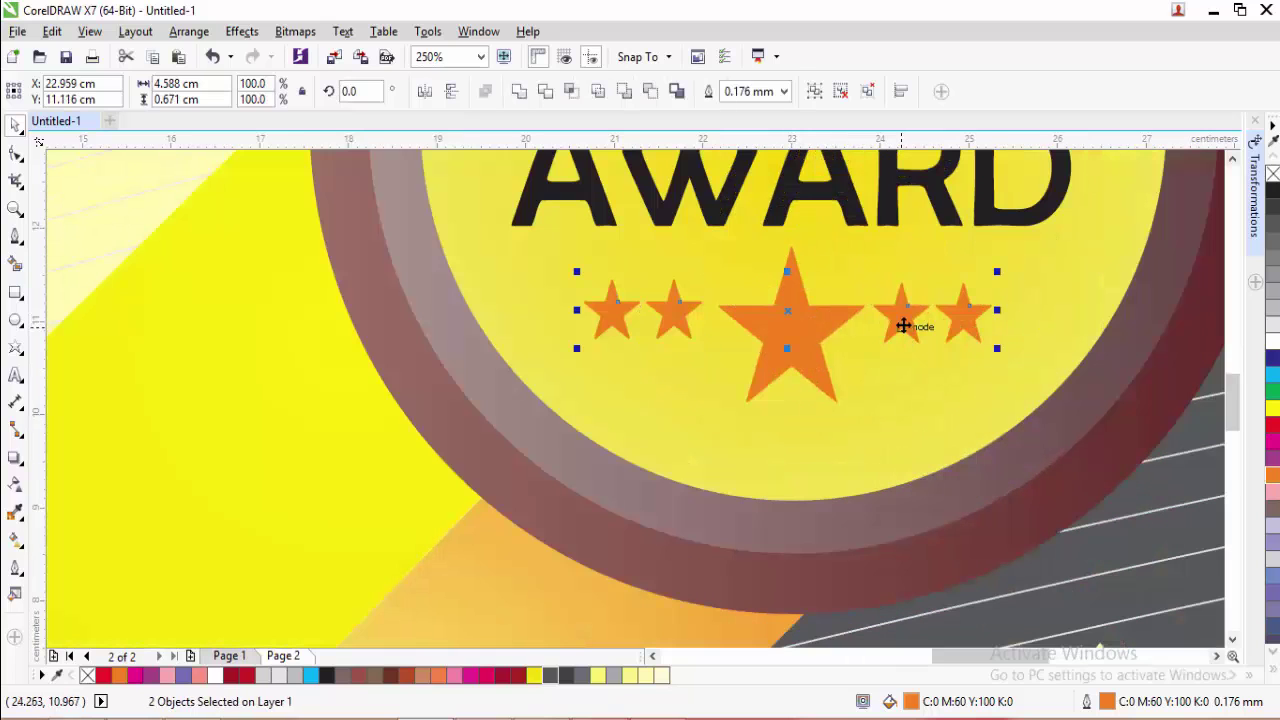
key("e")
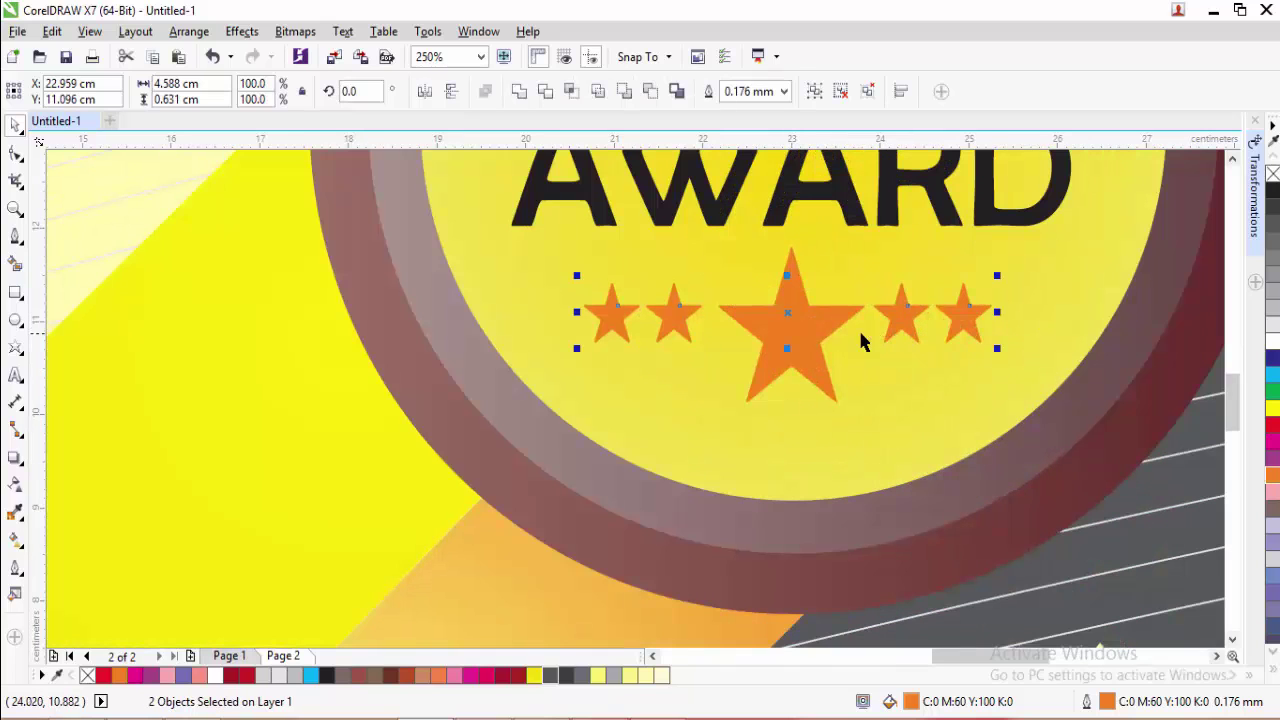
left_click(713, 368)
left_click(682, 332)
left_click_drag(680, 335, 681, 331)
scroll(681, 331, "down", 2)
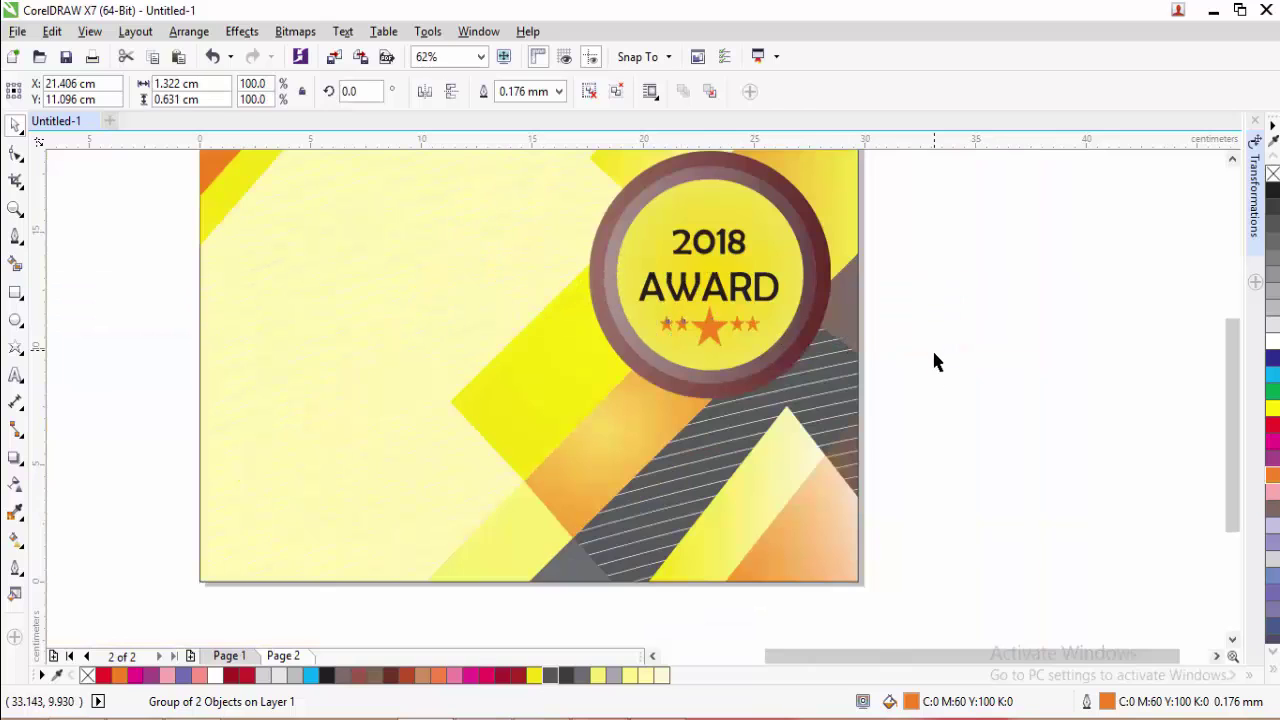
- Group the large star and both small-star pairs into one star row
left_click(957, 394)
left_click_drag(959, 399, 607, 305)
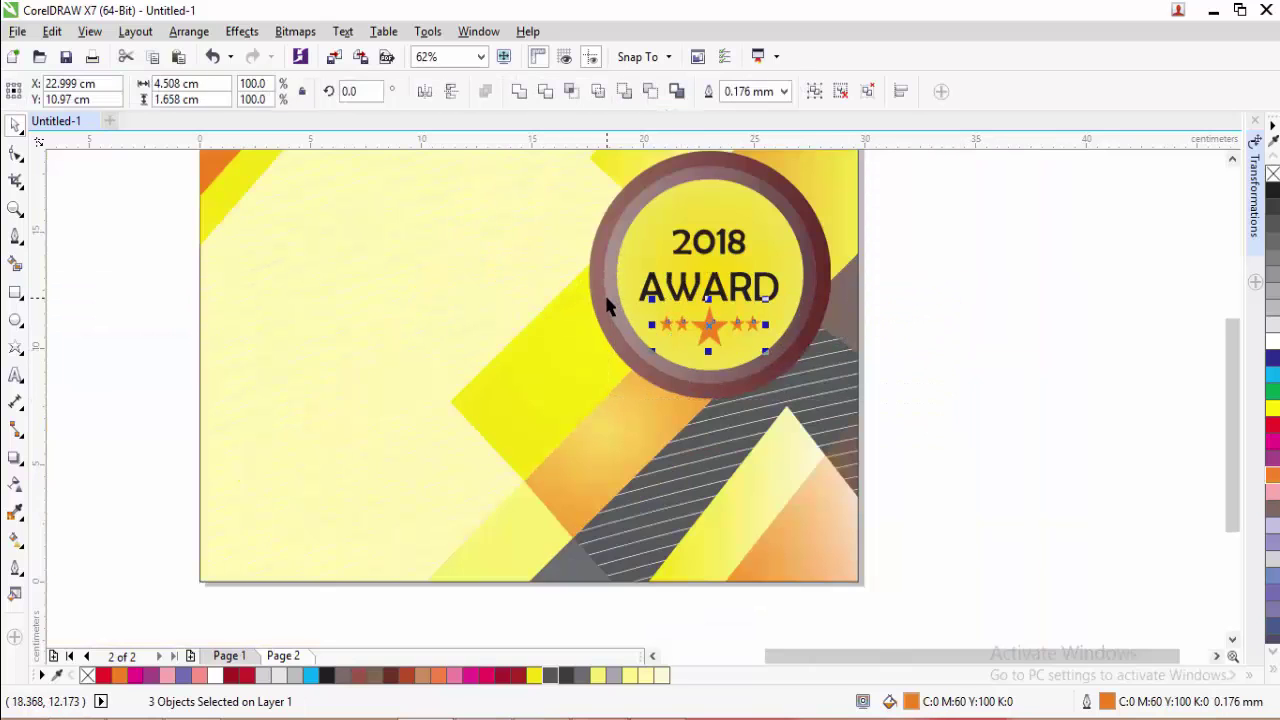
key("ctrl+g")
left_click(932, 313)
scroll(751, 206, "up", 1)
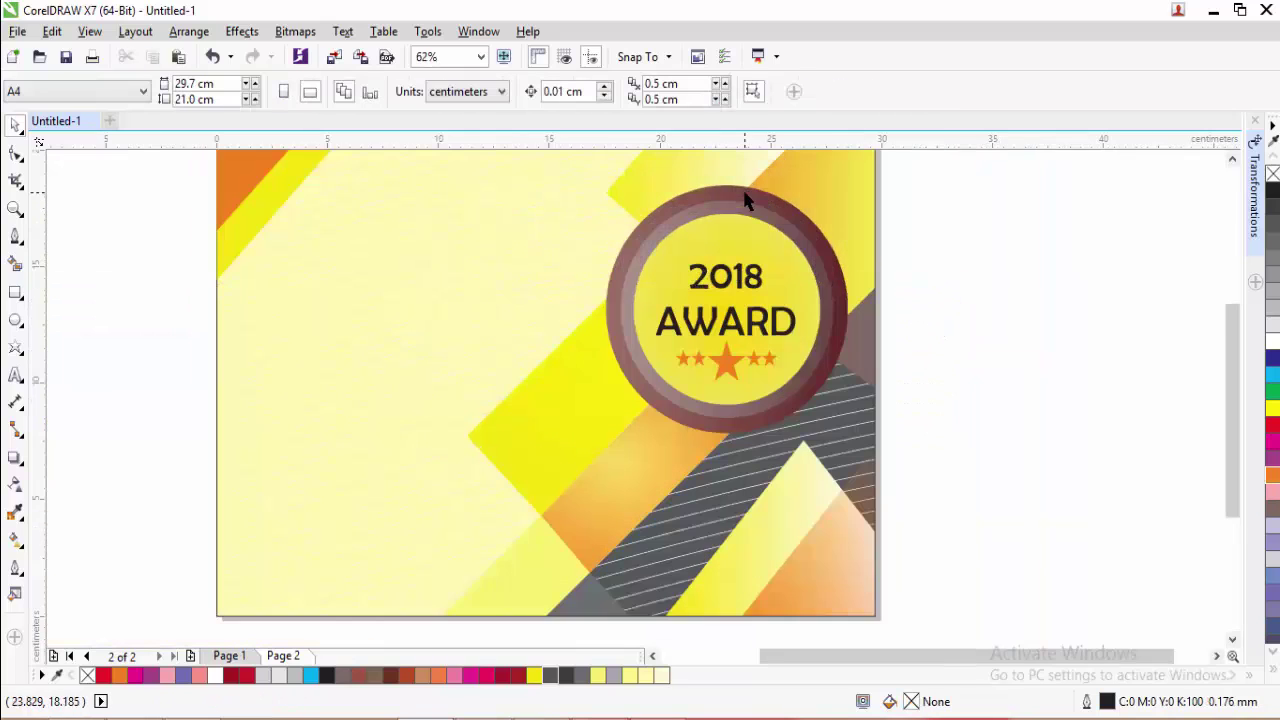
- Place a smaller copy of the star row above 2018 and center it on the badge text
left_click_drag(928, 457, 737, 255)
scroll(737, 255, "up", 2)
left_click_drag(830, 295, 722, 235)
left_click(733, 303, "shift")
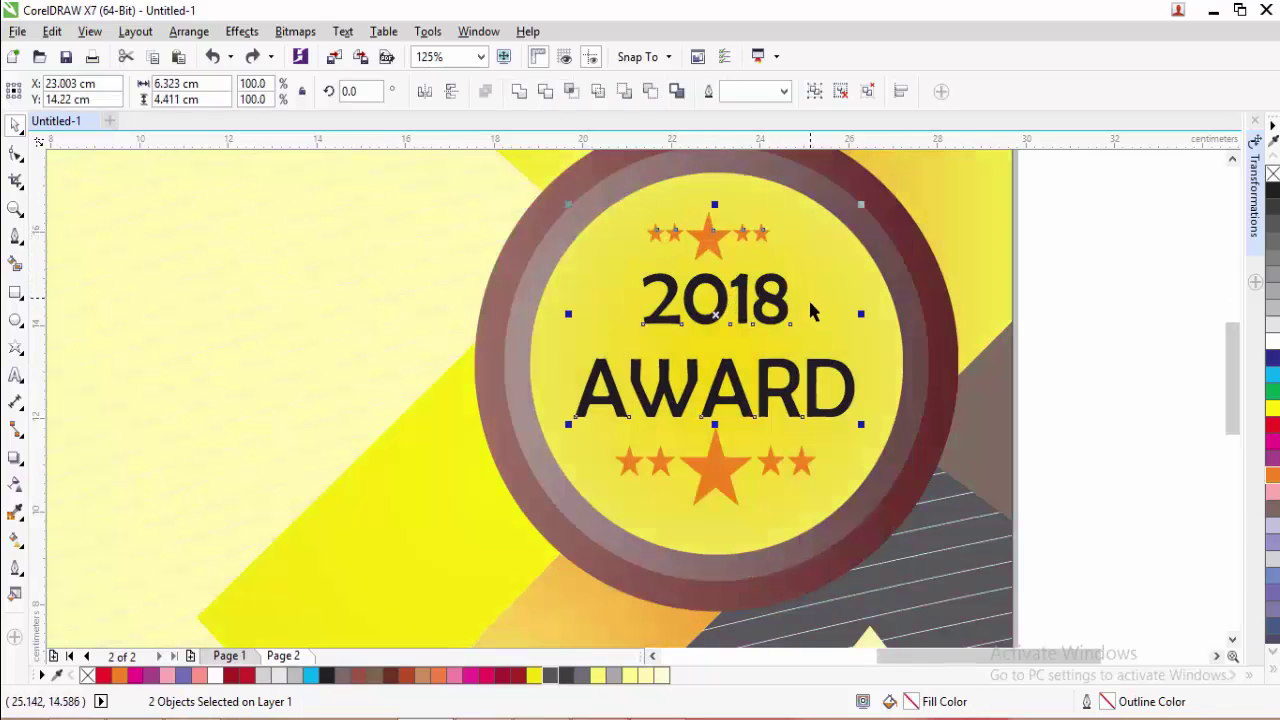
left_click(1032, 294)
scroll(977, 290, "down", 2)
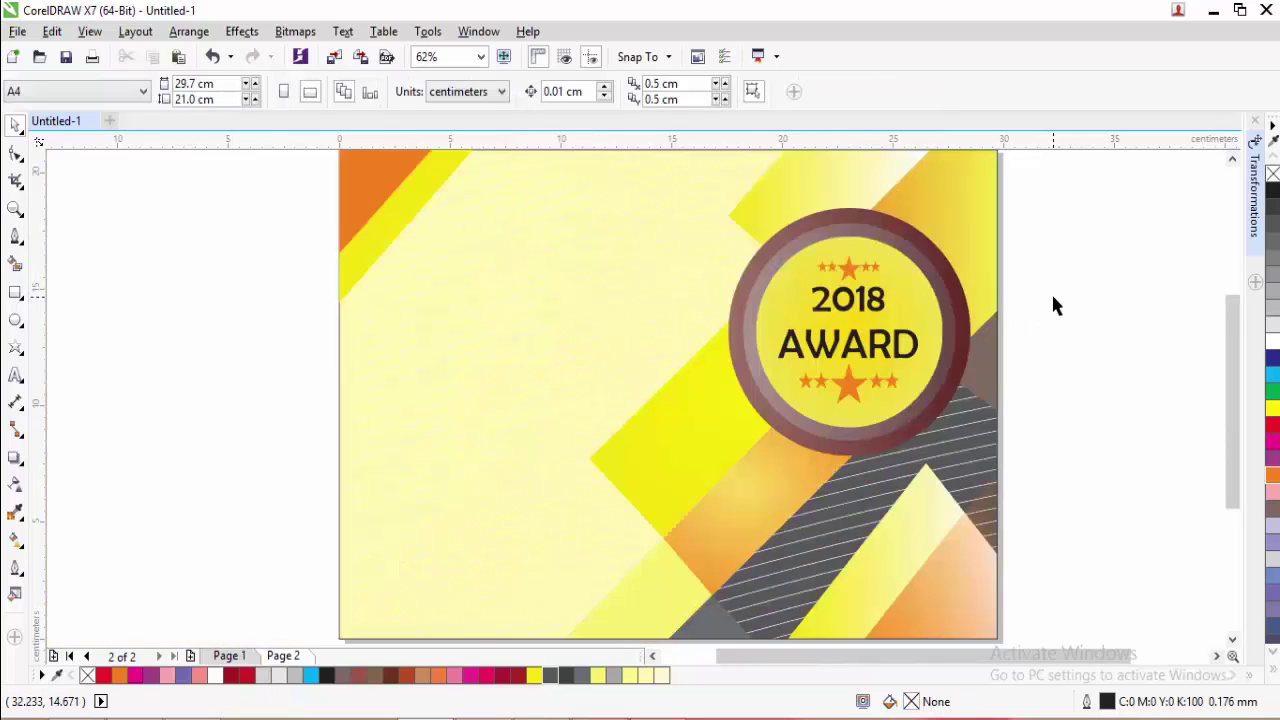
- Recolor the 2018 AWARD text to brown C:0 M:60 Y:80 K:20 and deselect it
scroll(1051, 291, "down", 1)
scroll(1073, 274, "up", 1)
key("Tab")
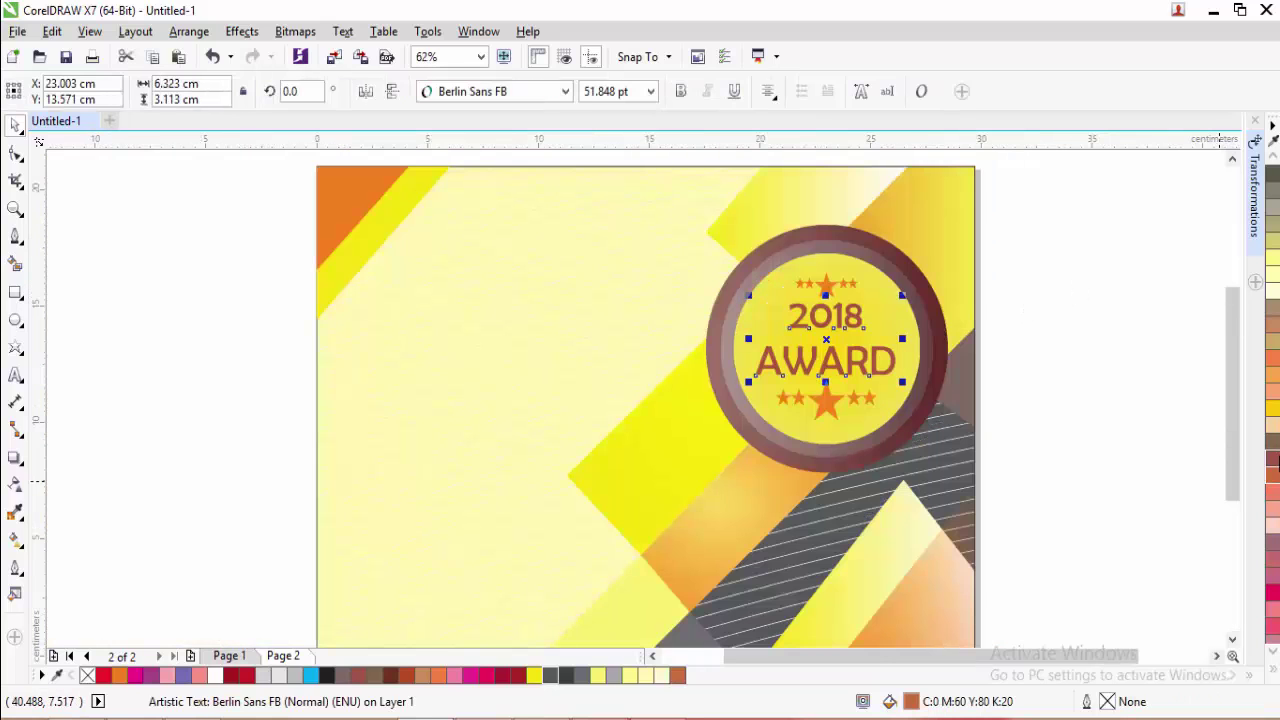
left_click(1096, 477)
scroll(1094, 478, "down", 1)
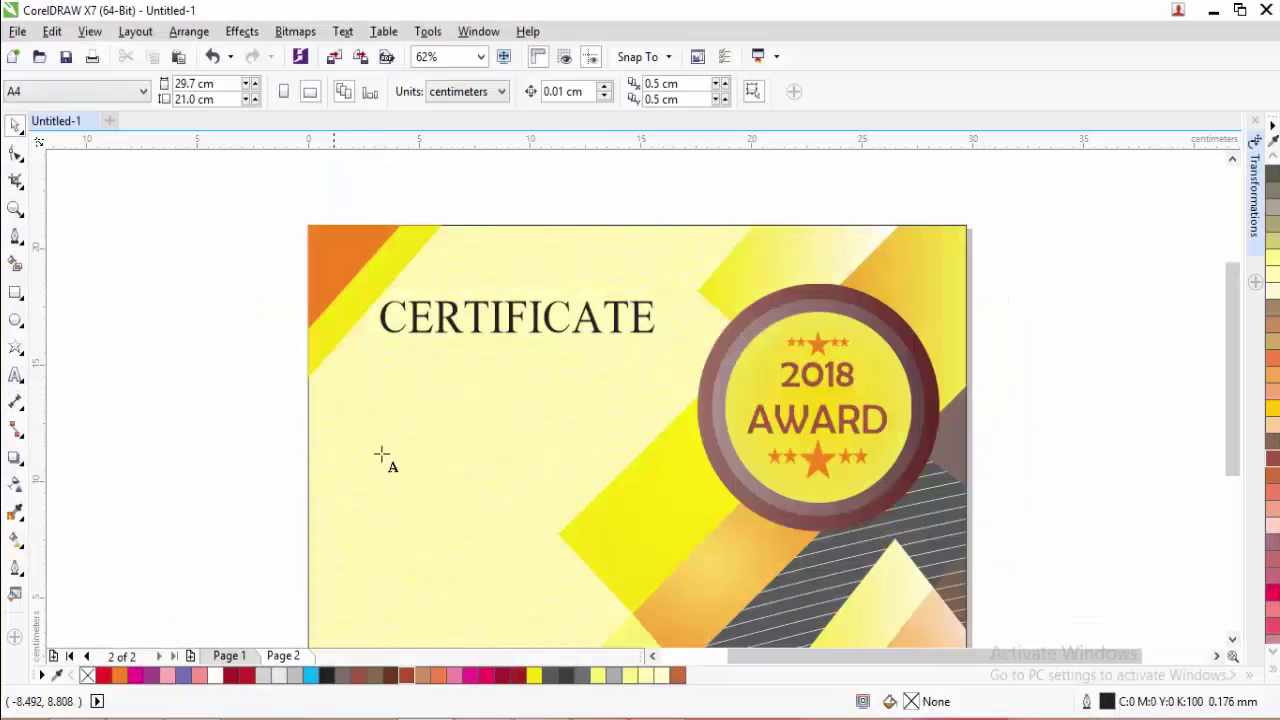
- Add the artistic text "of appreciation" in the open area below CERTIFICATE
left_click(381, 449)
left_click(381, 451)
type("pf")
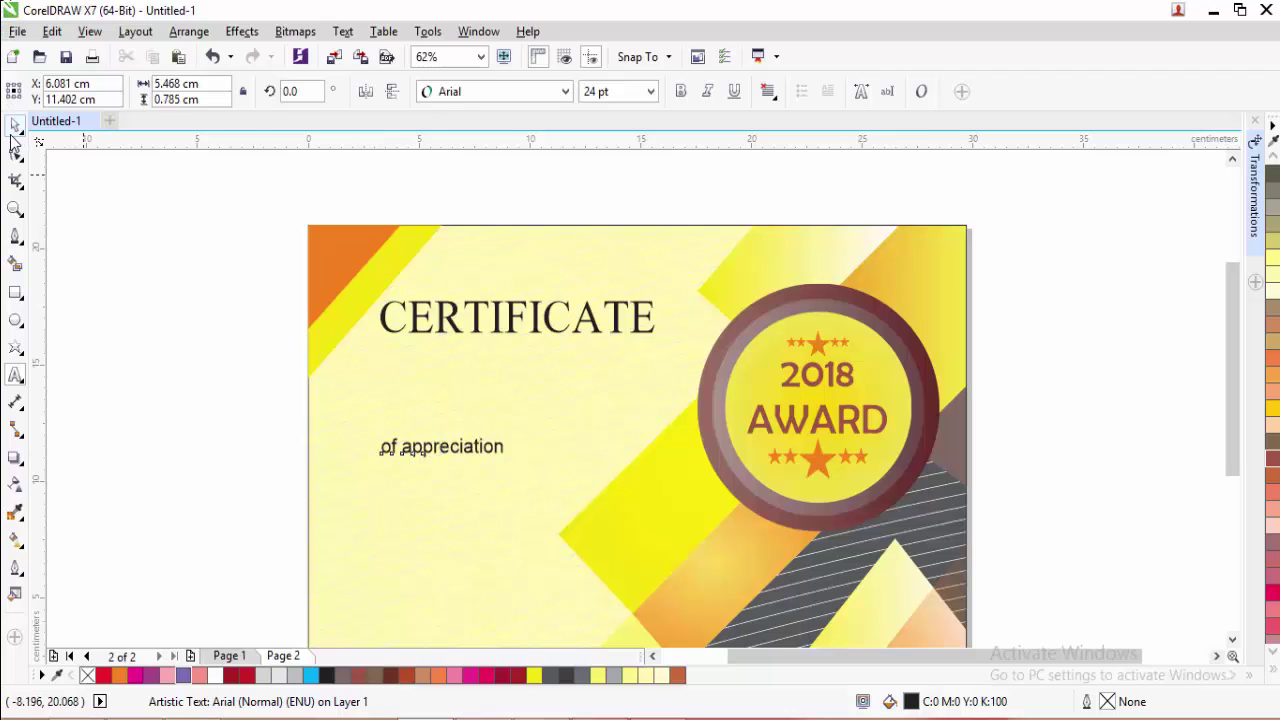
- Change the case of the "of appreciation" text to UPPERCASE
left_click(465, 35)
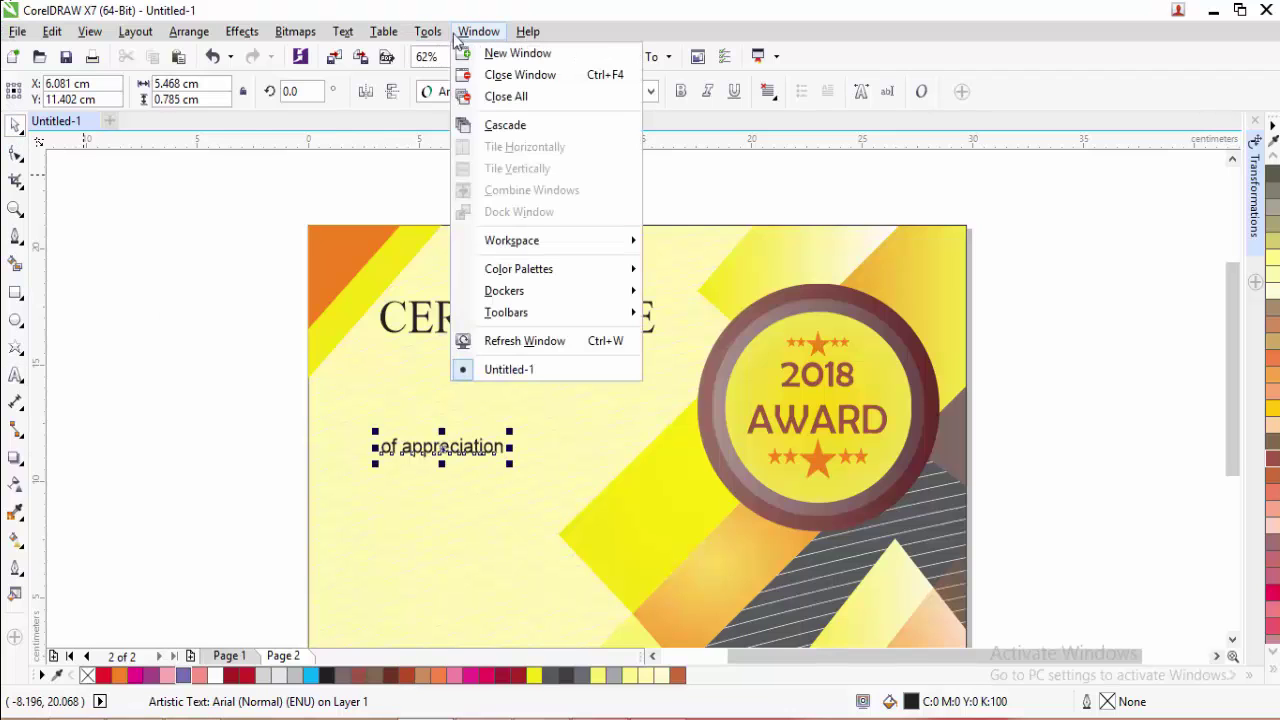
mouse_move(343, 31)
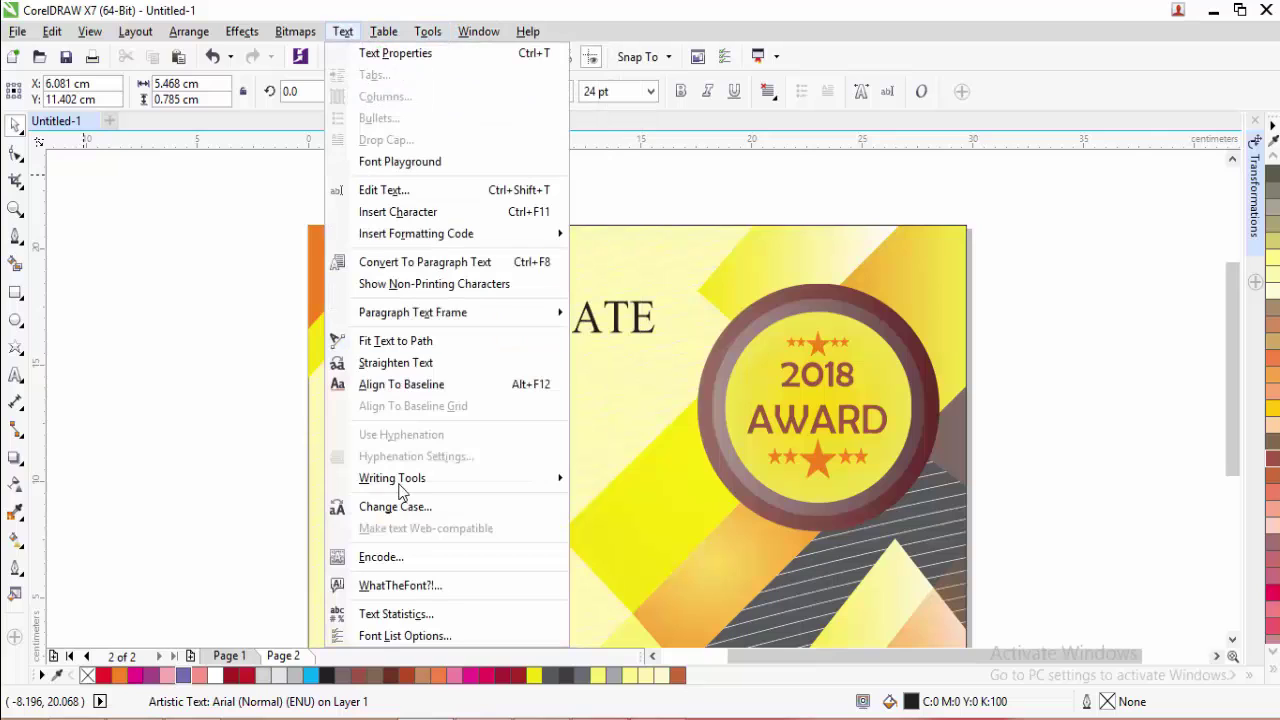
left_click(420, 507)
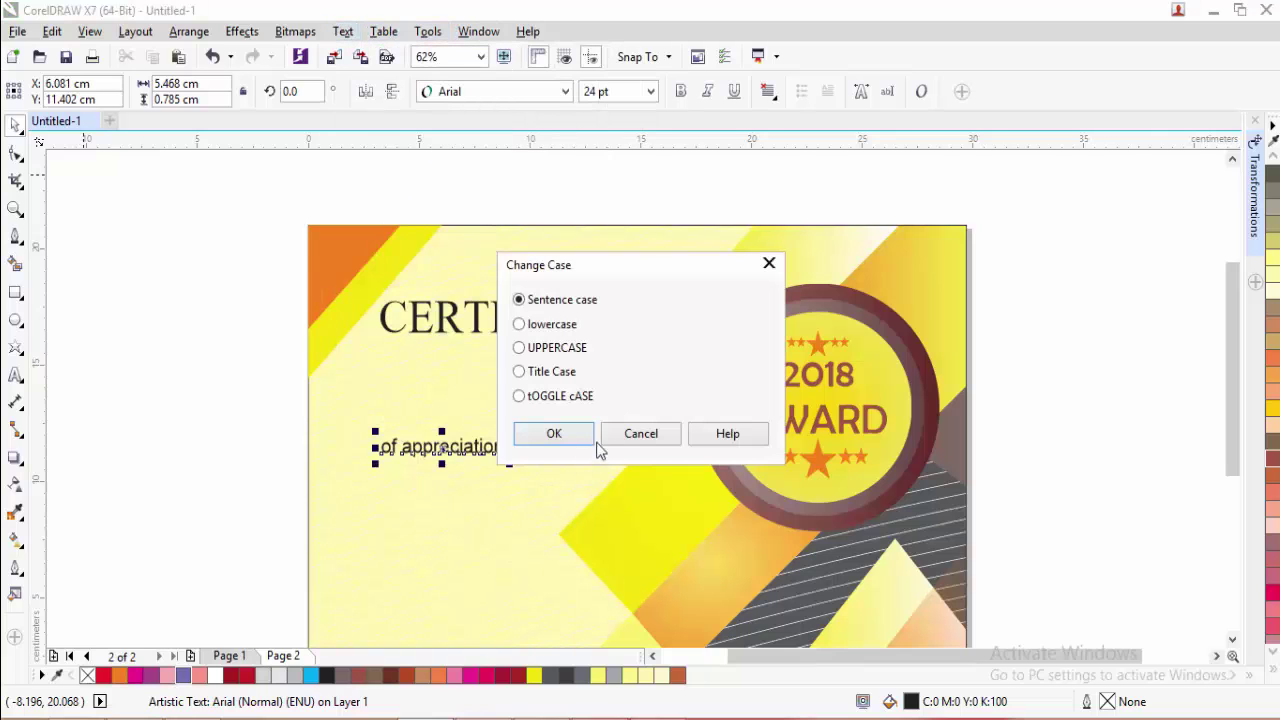
left_click(554, 434)
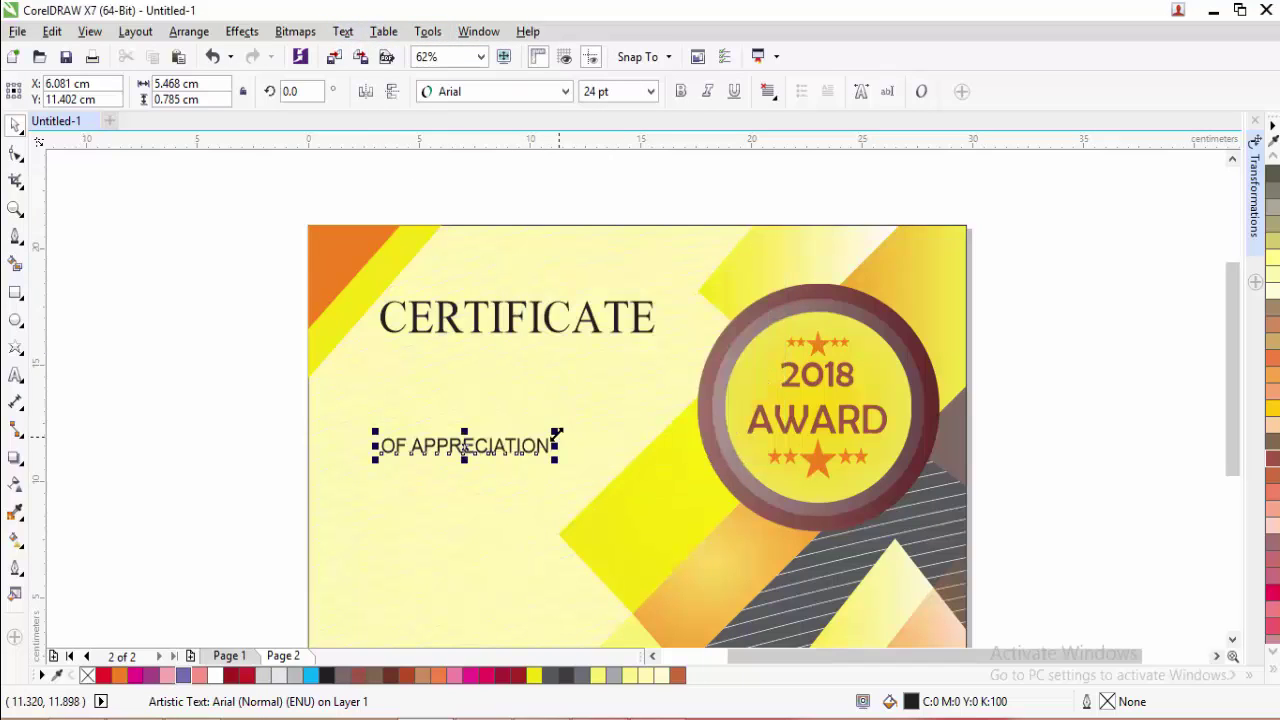
- Set OF APPRECIATION in the FrankRuehl font and position it directly under CERTIFICATE, flush with its left edge
left_click(455, 92)
left_click(462, 137)
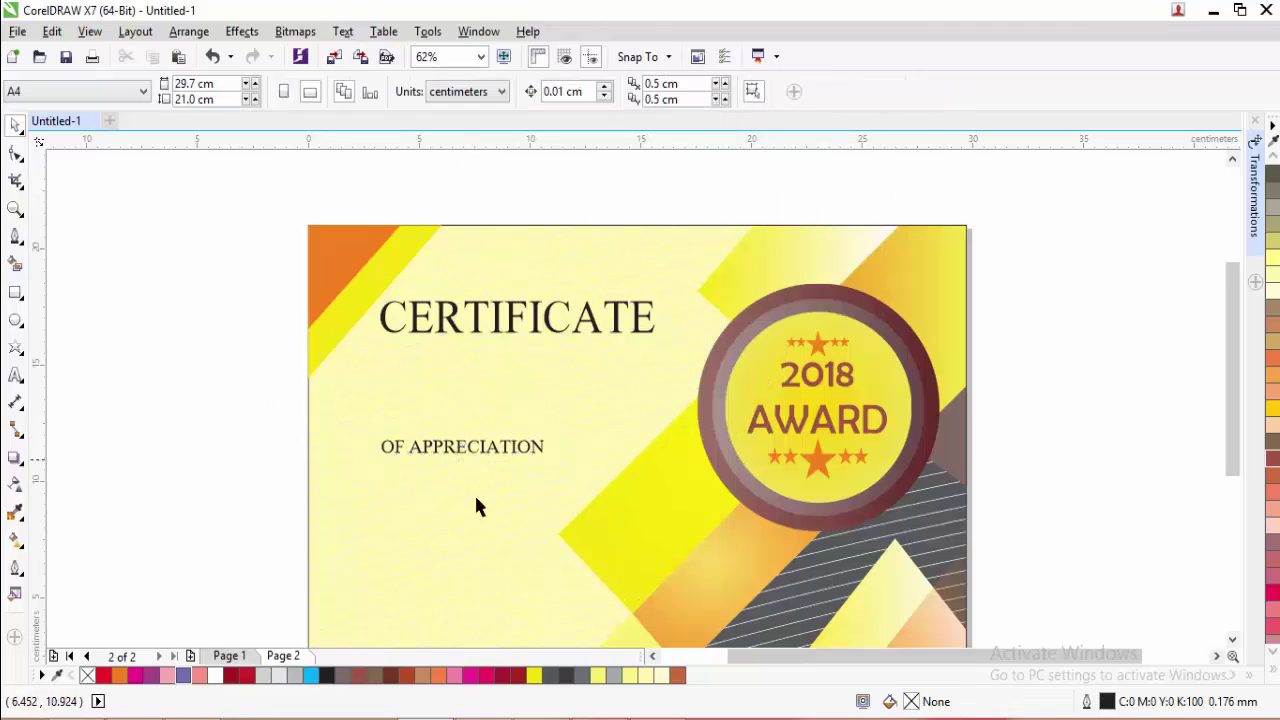
left_click_drag(470, 451, 467, 358)
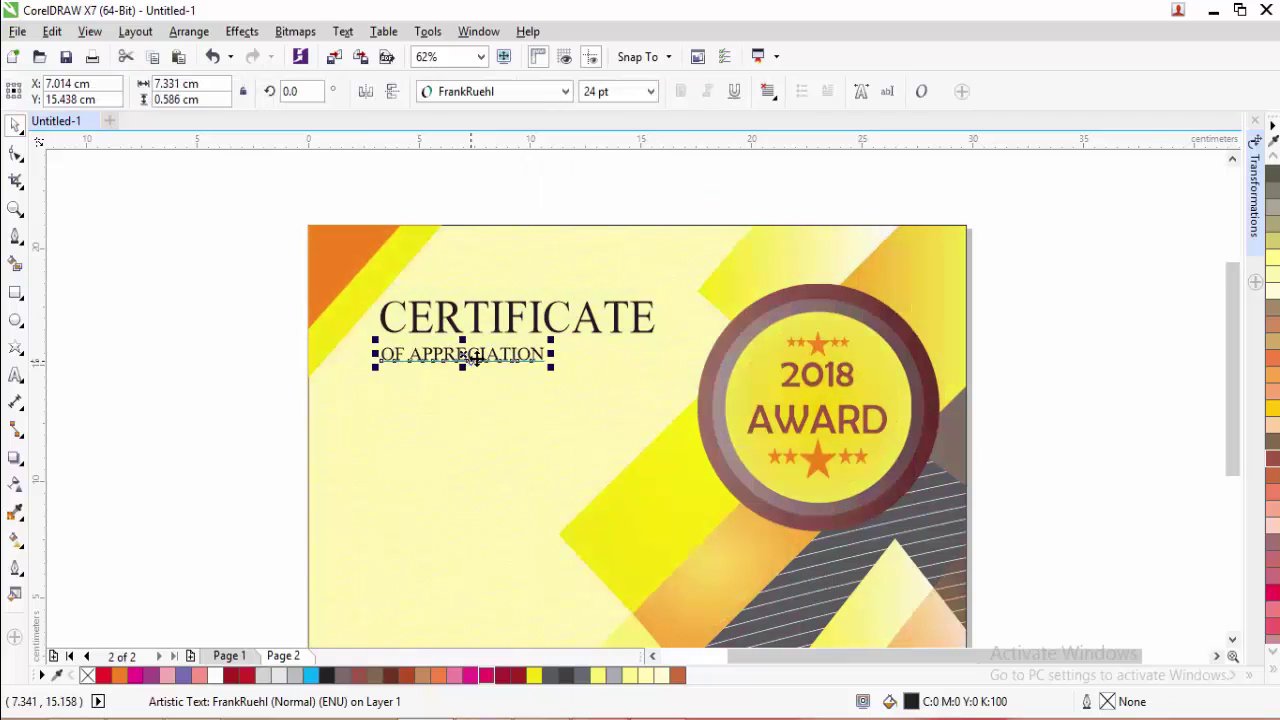
left_click(512, 336, "shift")
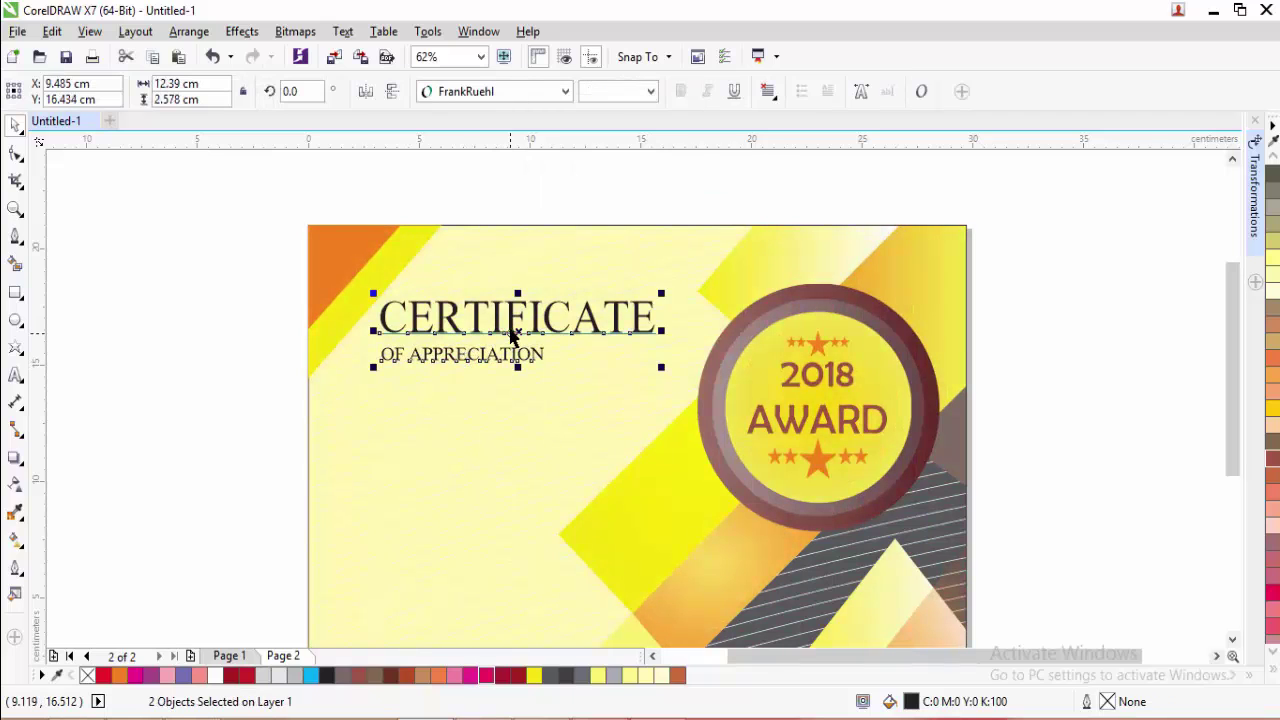
left_click(285, 399)
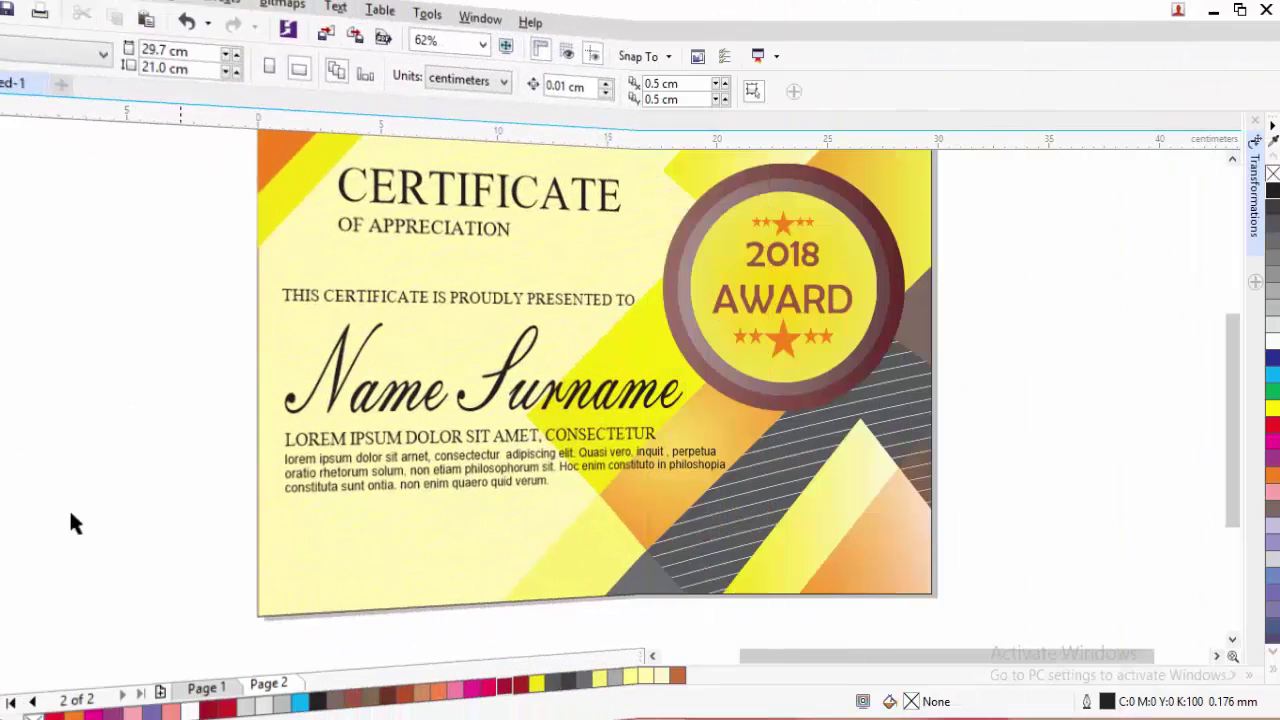
- Add the text DATE near the lower left of the certificate and set its font to FrankRuehl
left_click(366, 548)
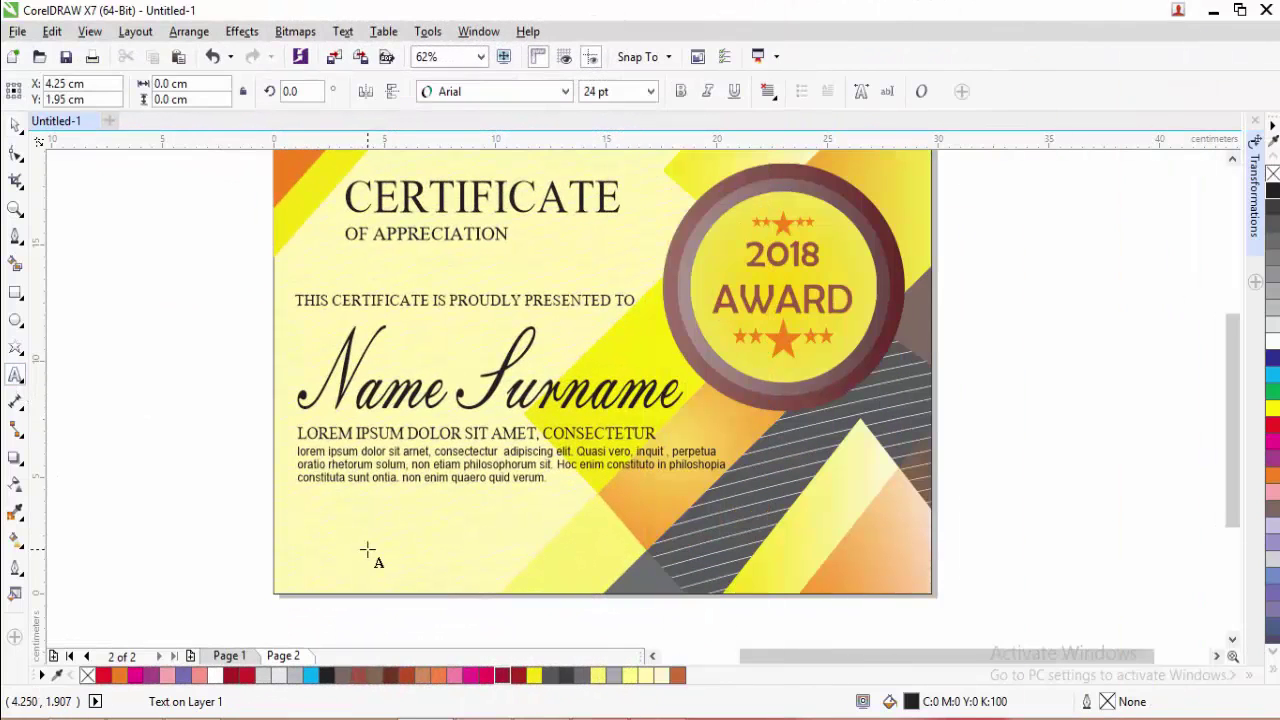
type("DATE")
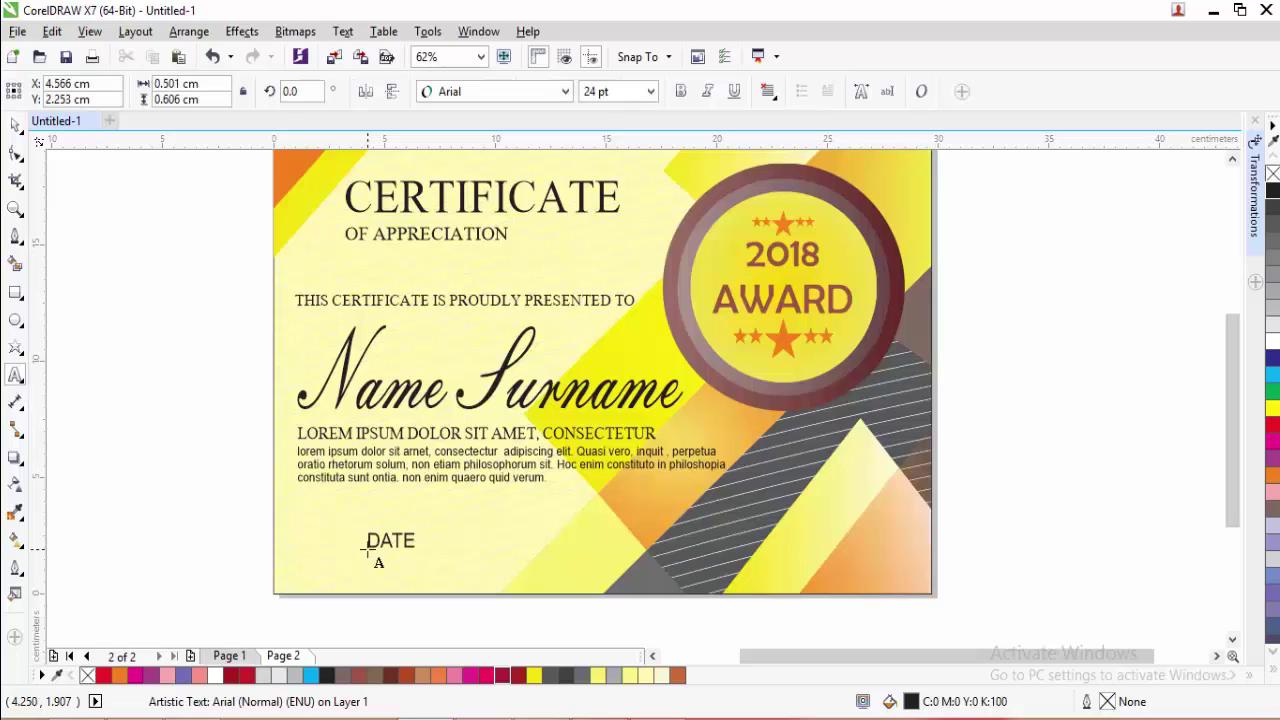
key("ctrl+space")
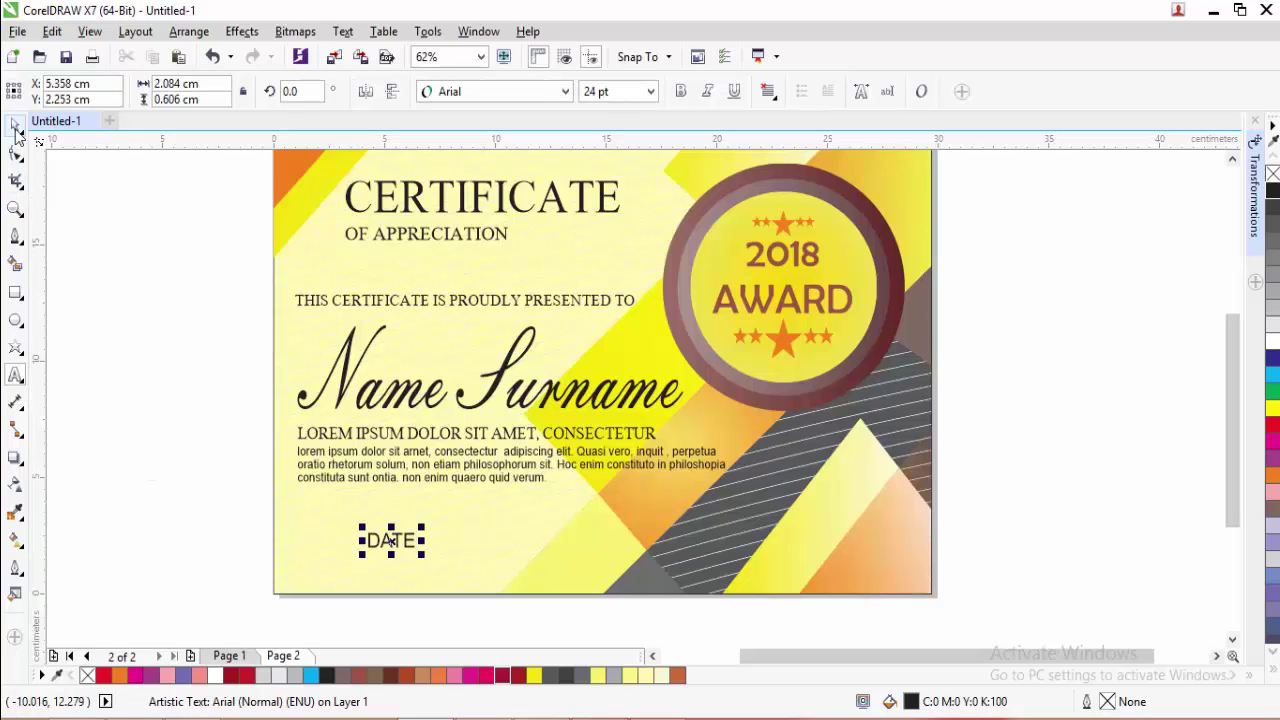
left_click(452, 97)
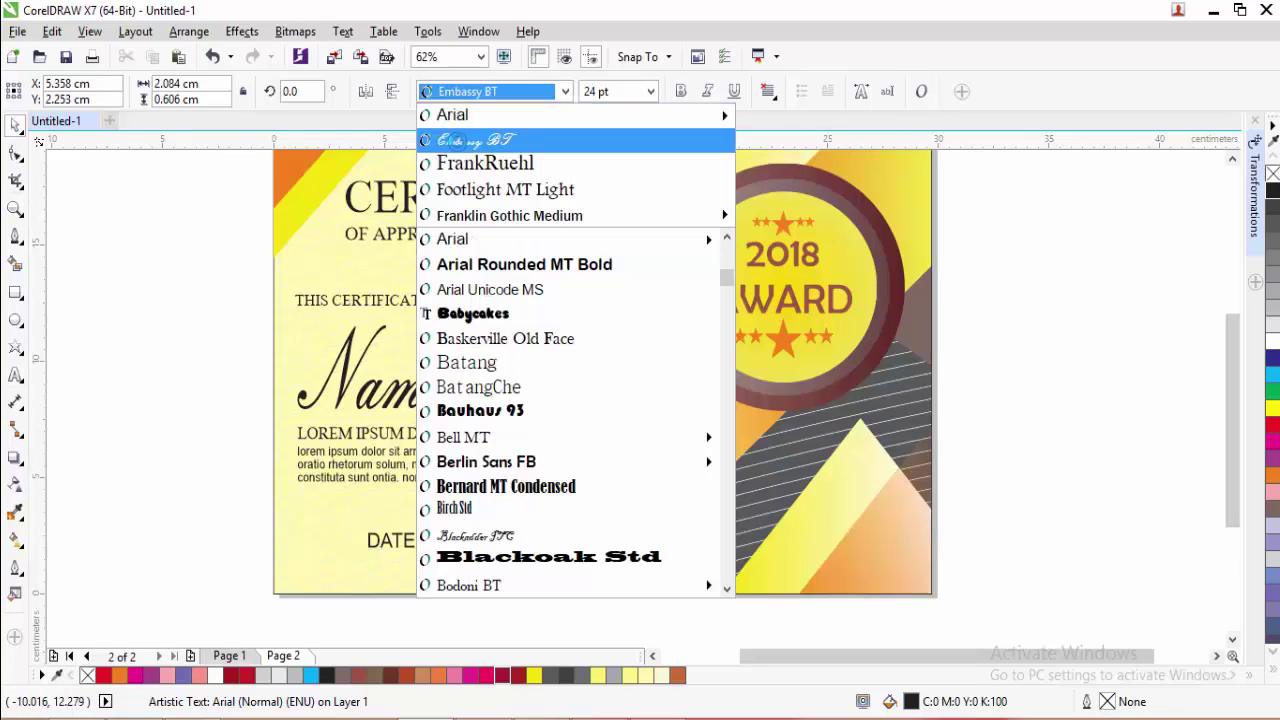
left_click(440, 163)
left_click(246, 383)
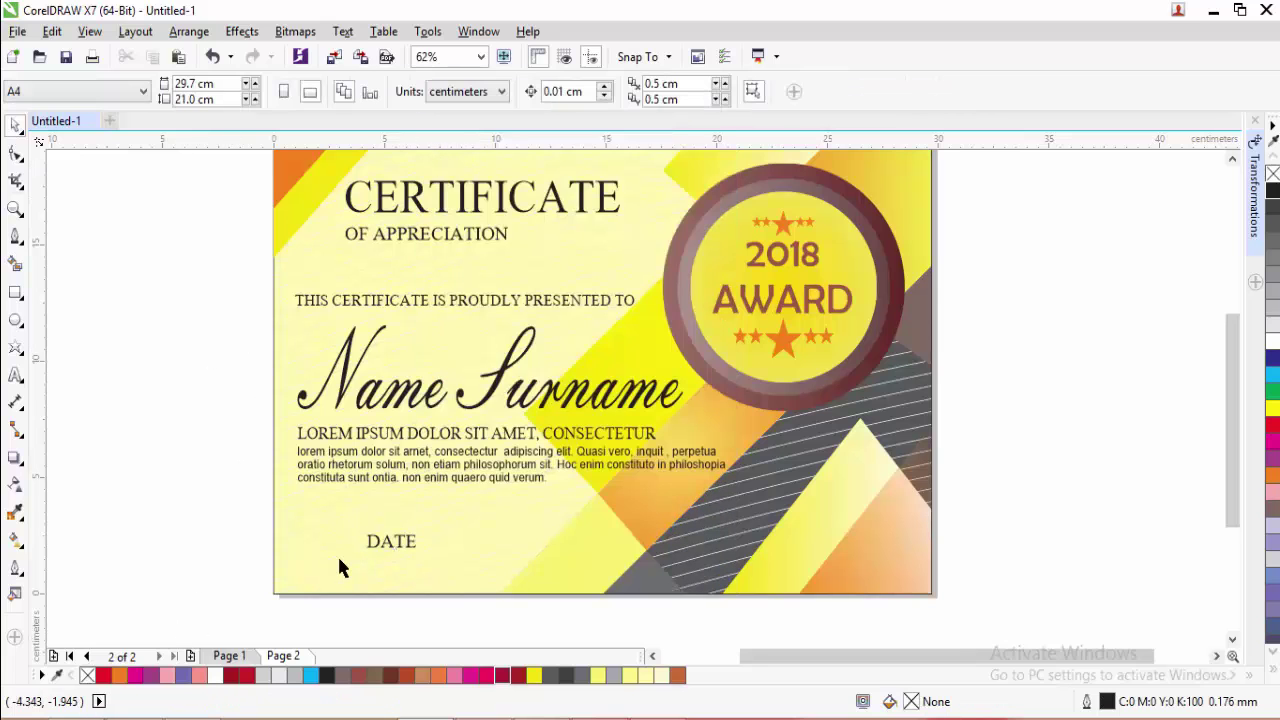
- Enlarge the DATE text to about 35 pt, move it closer to the page's lower-left corner and reduce it slightly
left_click_drag(380, 550, 408, 529)
key("Escape")
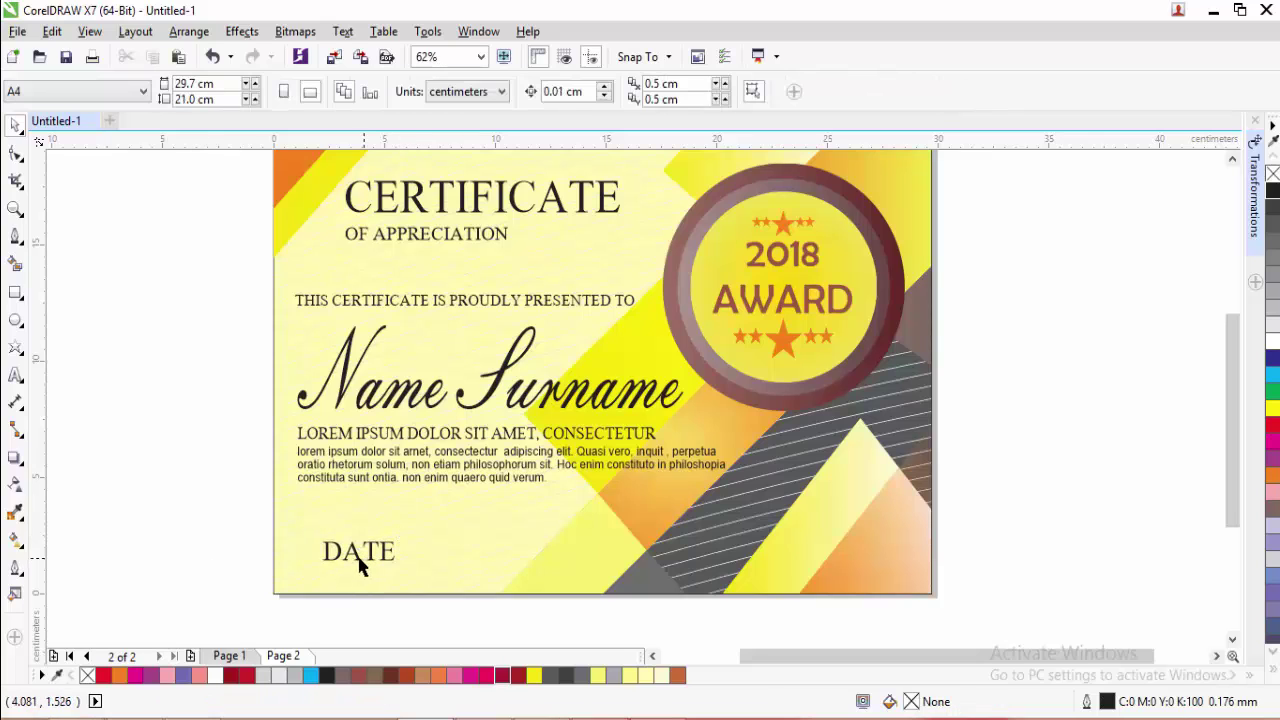
left_click(363, 566)
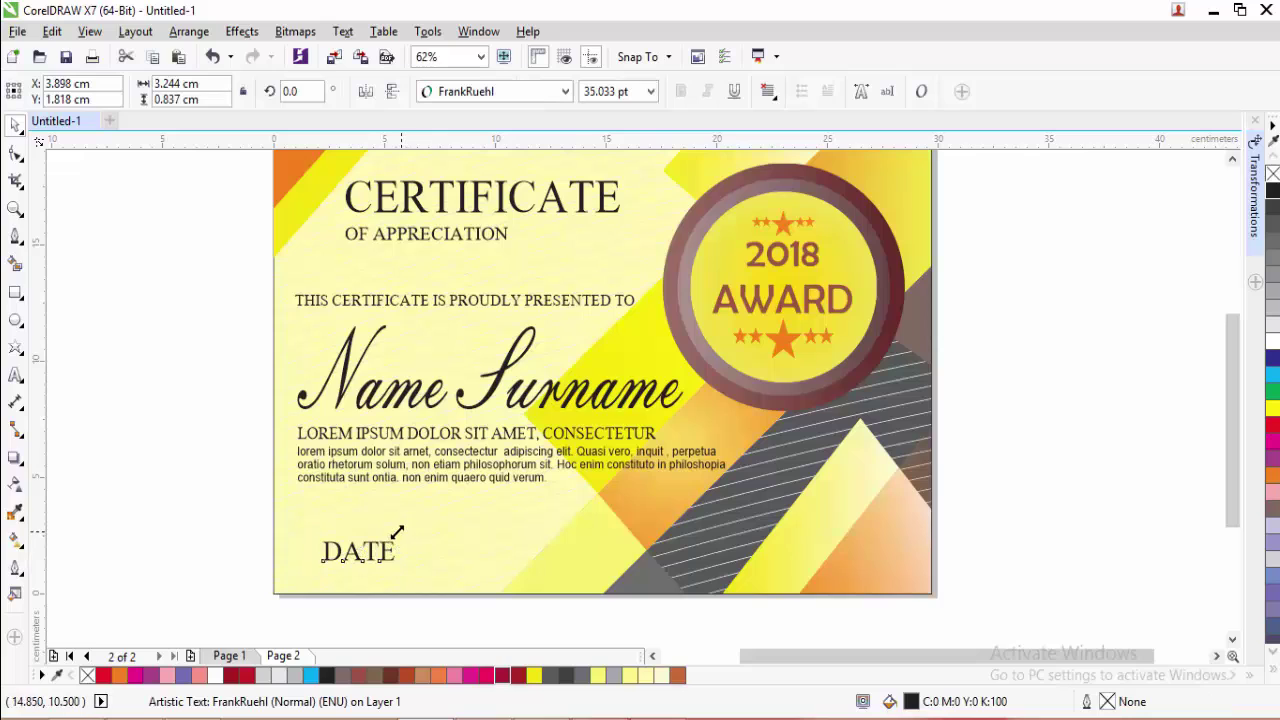
left_click_drag(397, 531, 394, 534)
left_click(250, 553)
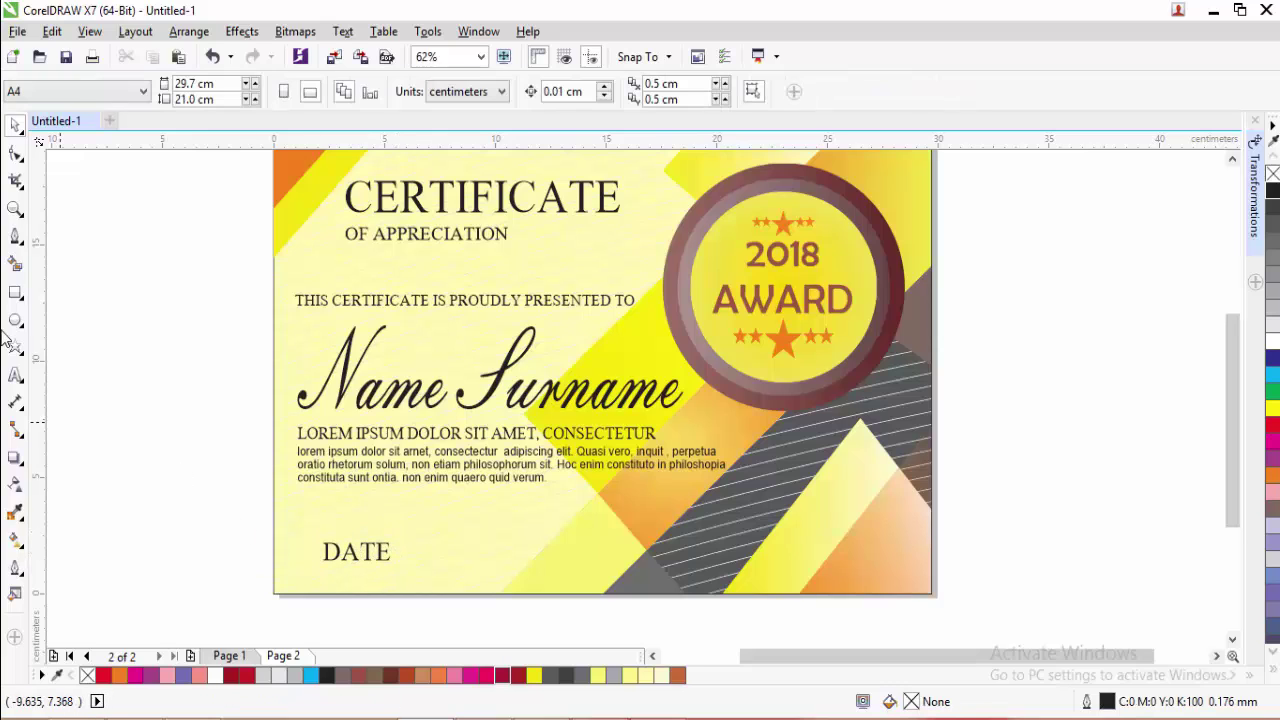
- Draw a horizontal signature line about 5.8 cm long just above the word DATE
left_click(15, 240)
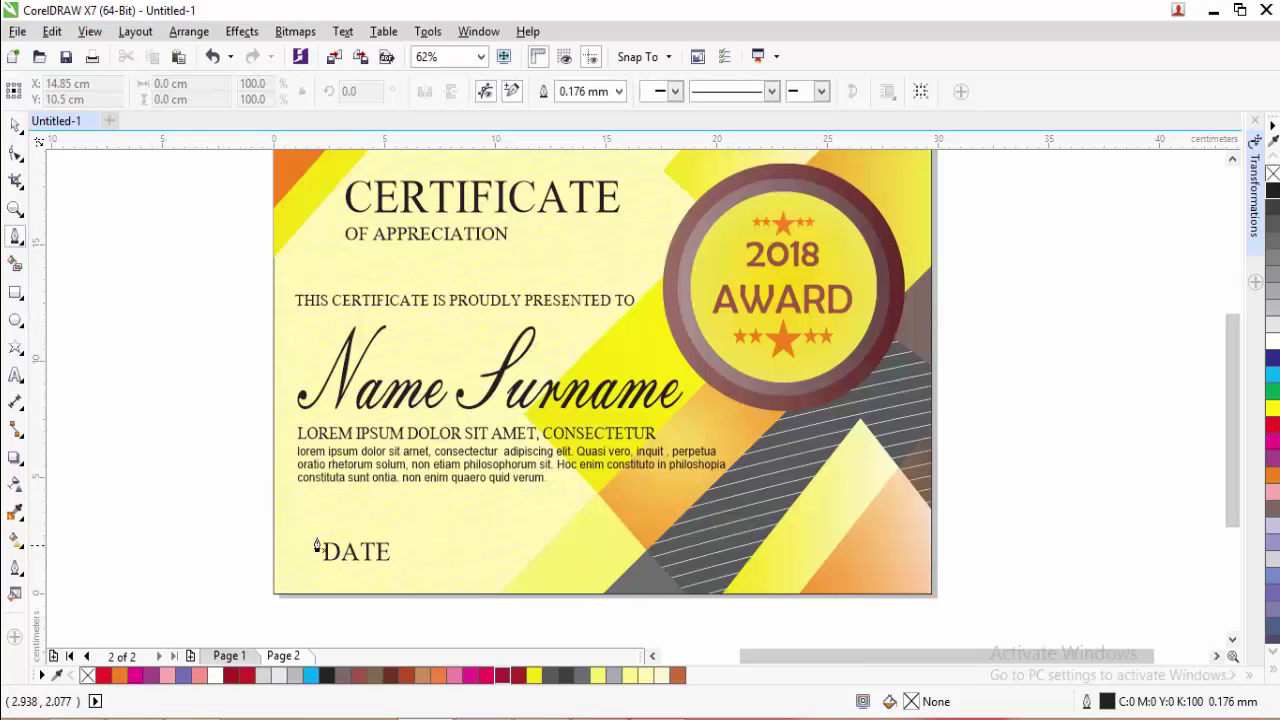
left_click(437, 533)
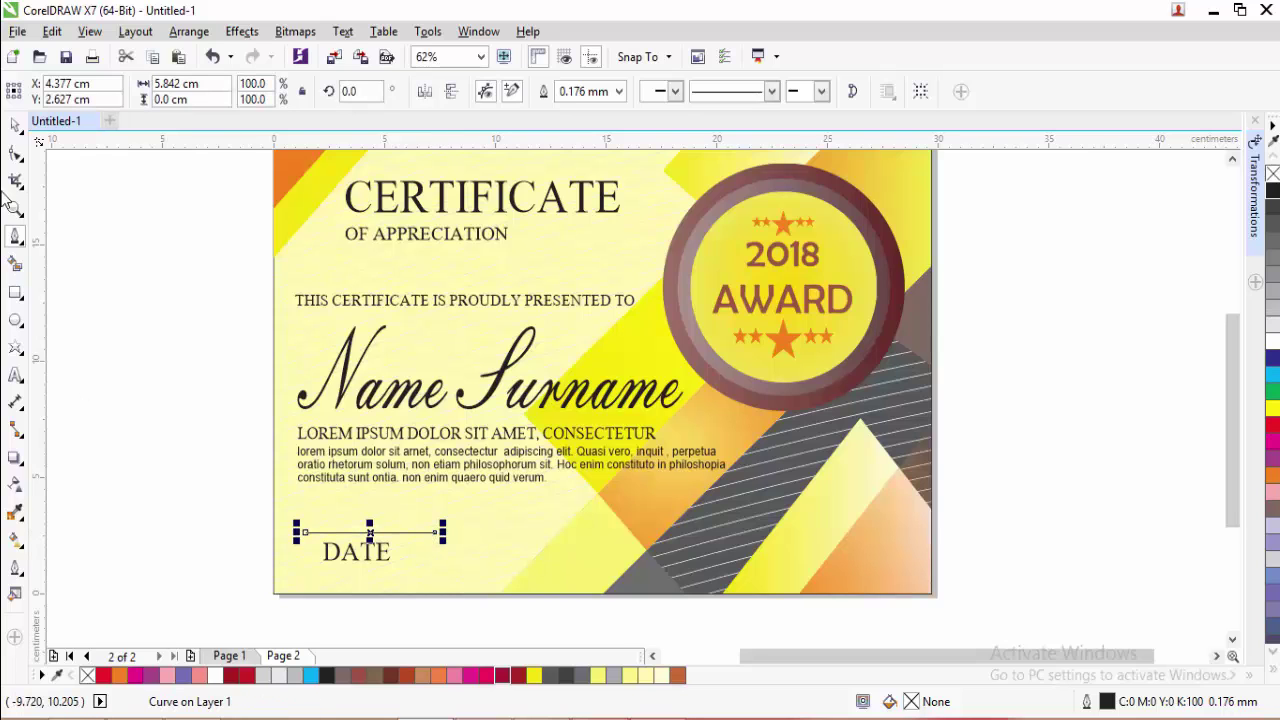
- Lengthen the line above DATE to about 7.6 cm and set its outline width to 1.0 mm
left_click(12, 128)
left_click(391, 526)
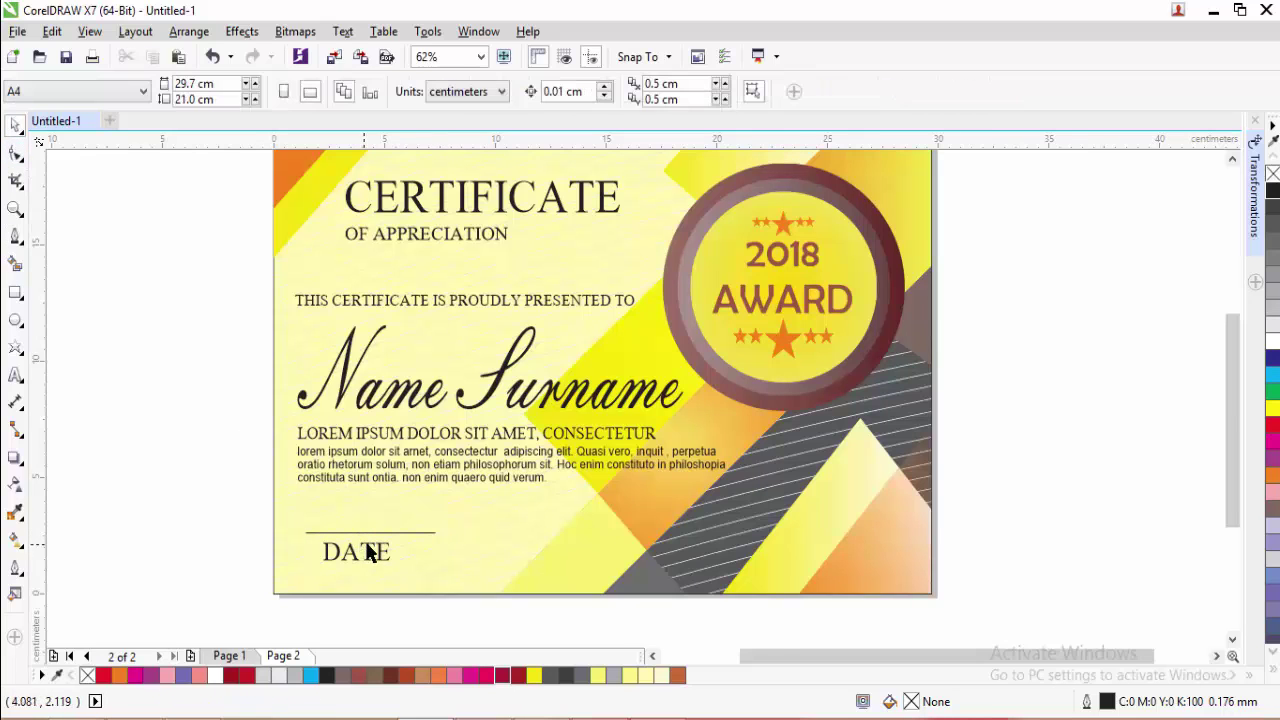
scroll(391, 535, "up", 2)
left_click(505, 522)
left_click_drag(511, 521, 587, 521)
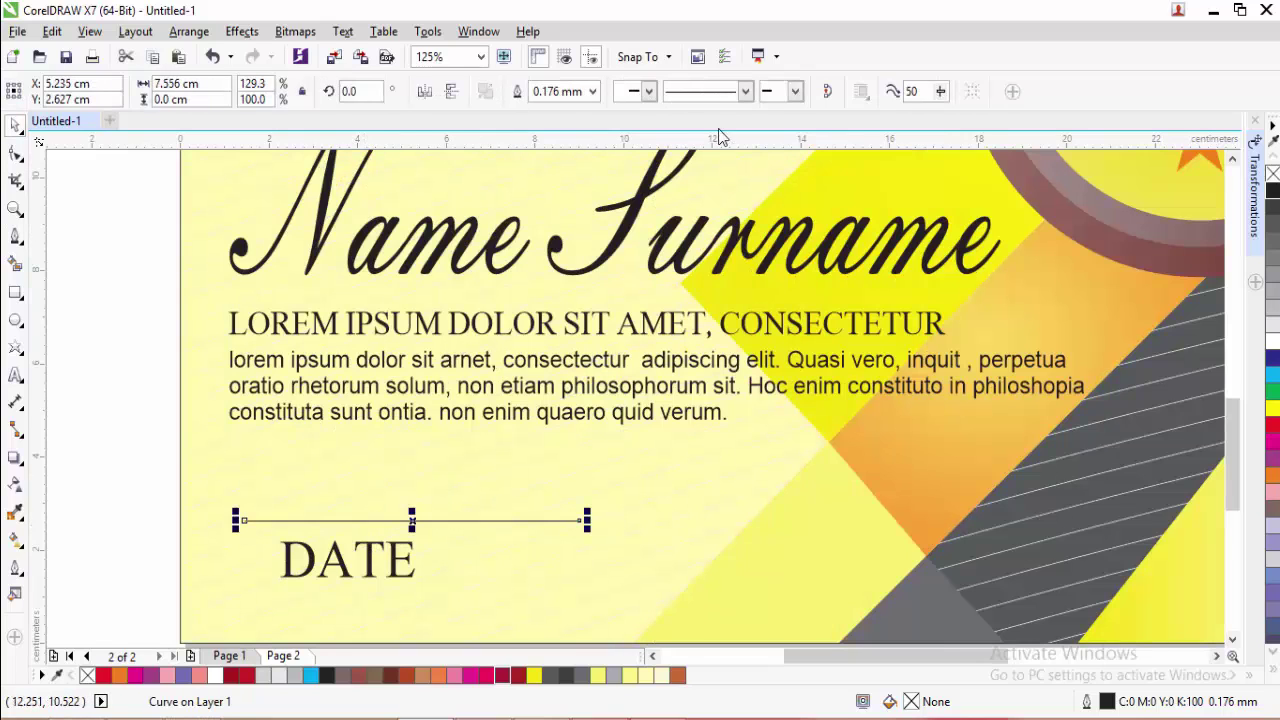
left_click(596, 91)
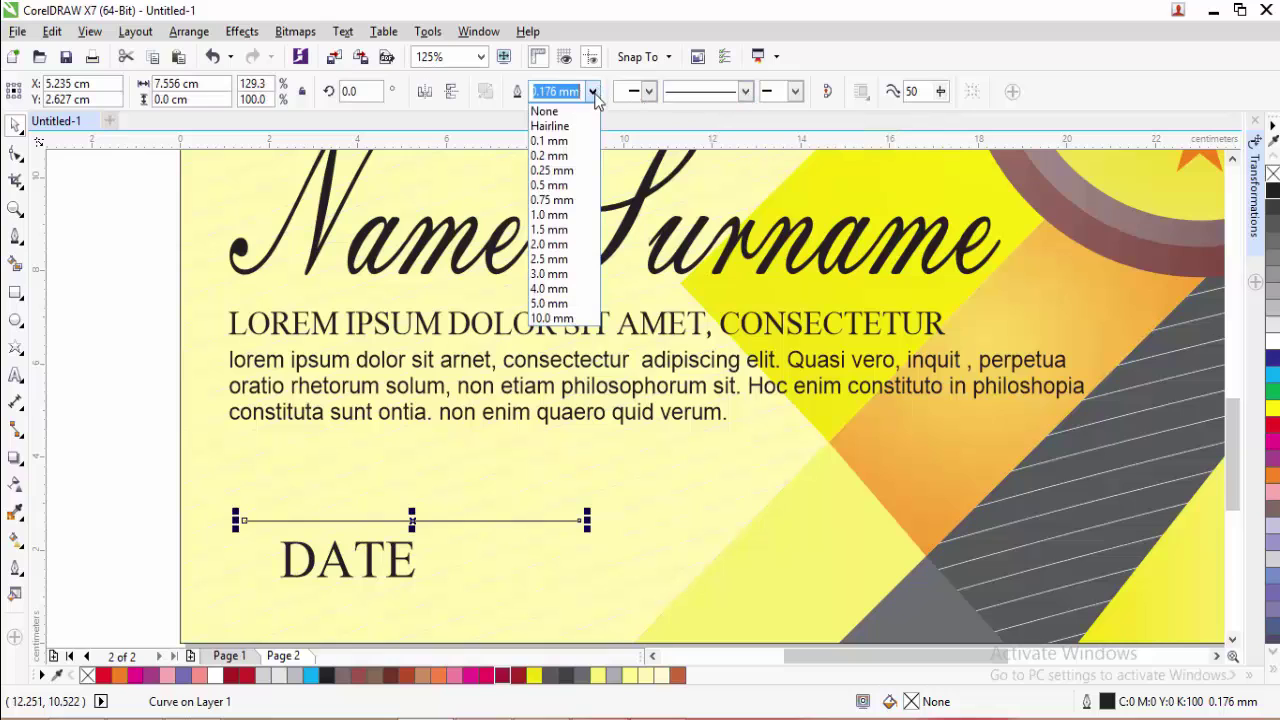
left_click(556, 209)
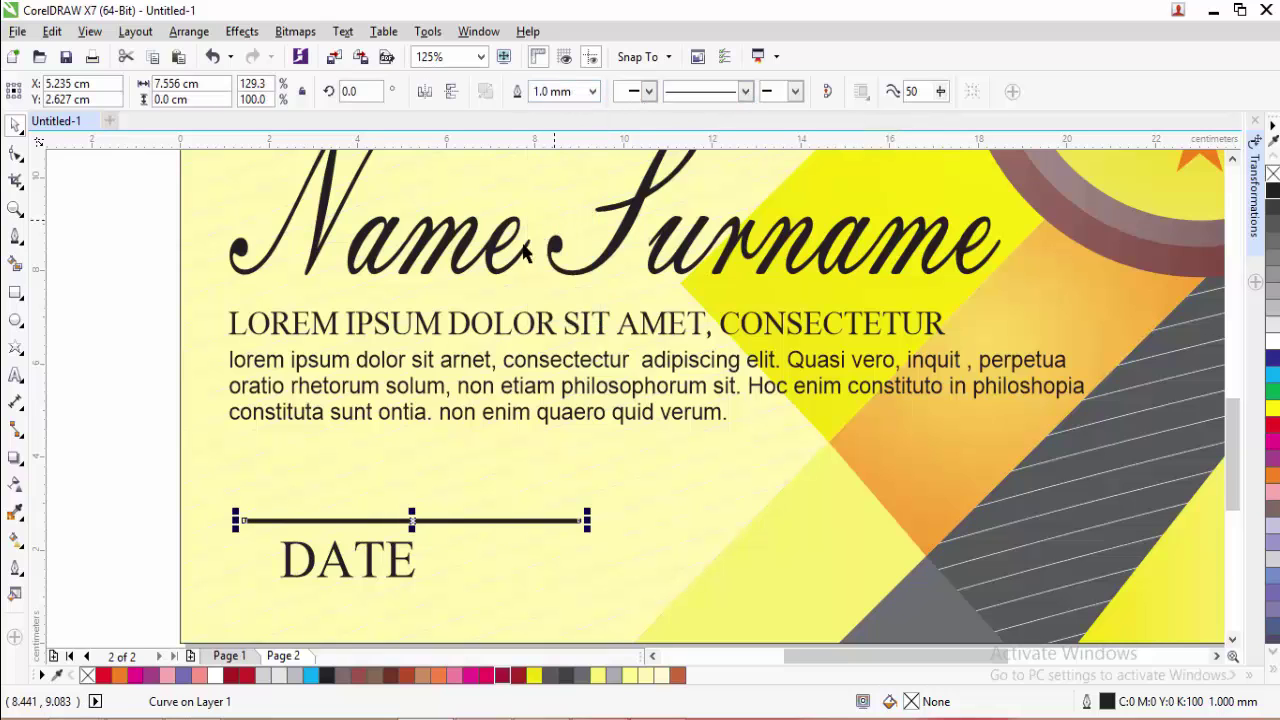
left_click(153, 425)
- Center the word DATE horizontally under its line
scroll(341, 535, "down", 2)
left_click(330, 522)
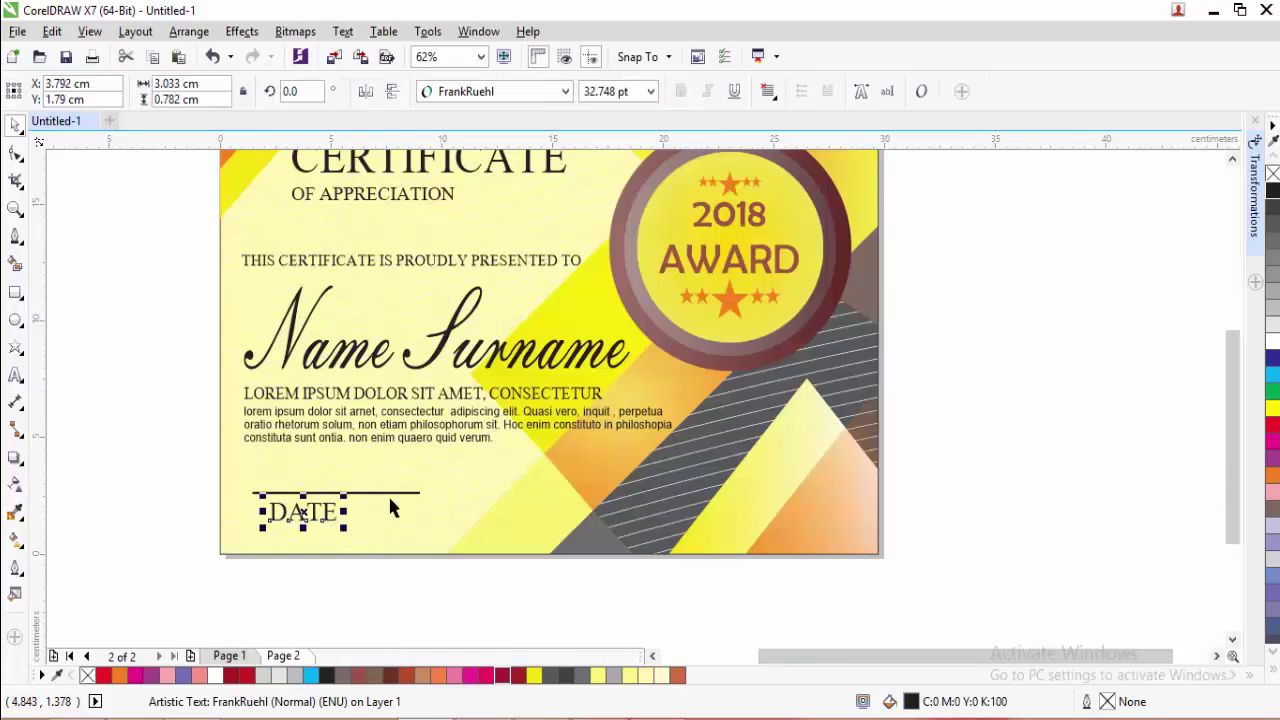
left_click(398, 493, "shift")
key("c")
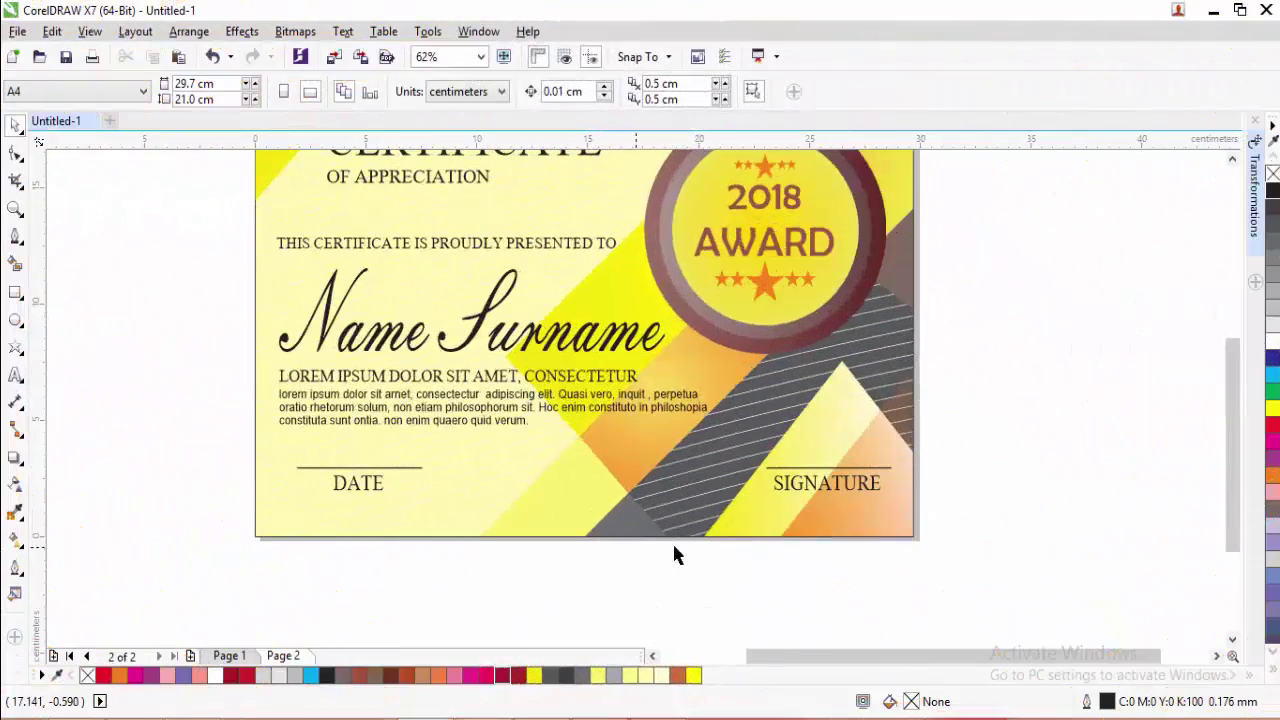
- Nudge the grouped DATE text and line down and left to about X 4.3 cm, Y 2.09 cm
left_click_drag(203, 582, 466, 421)
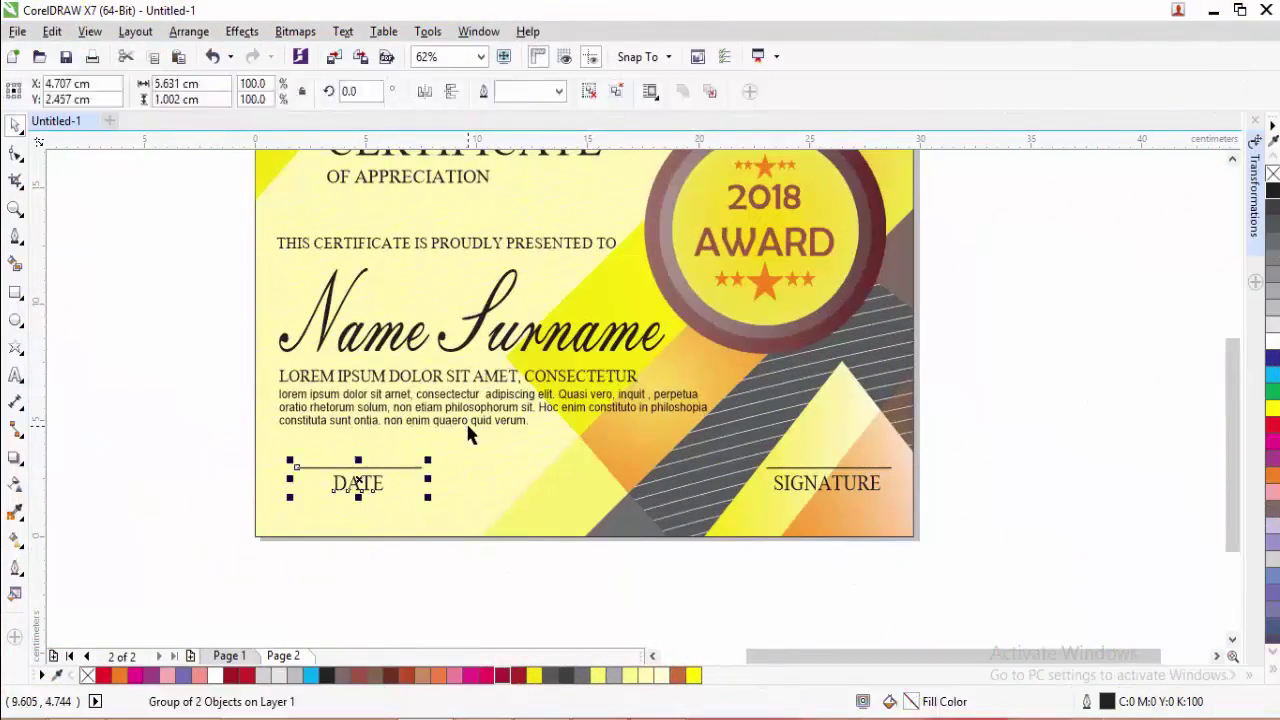
key("Down")
key("Down")
key("Down")
key("Down")
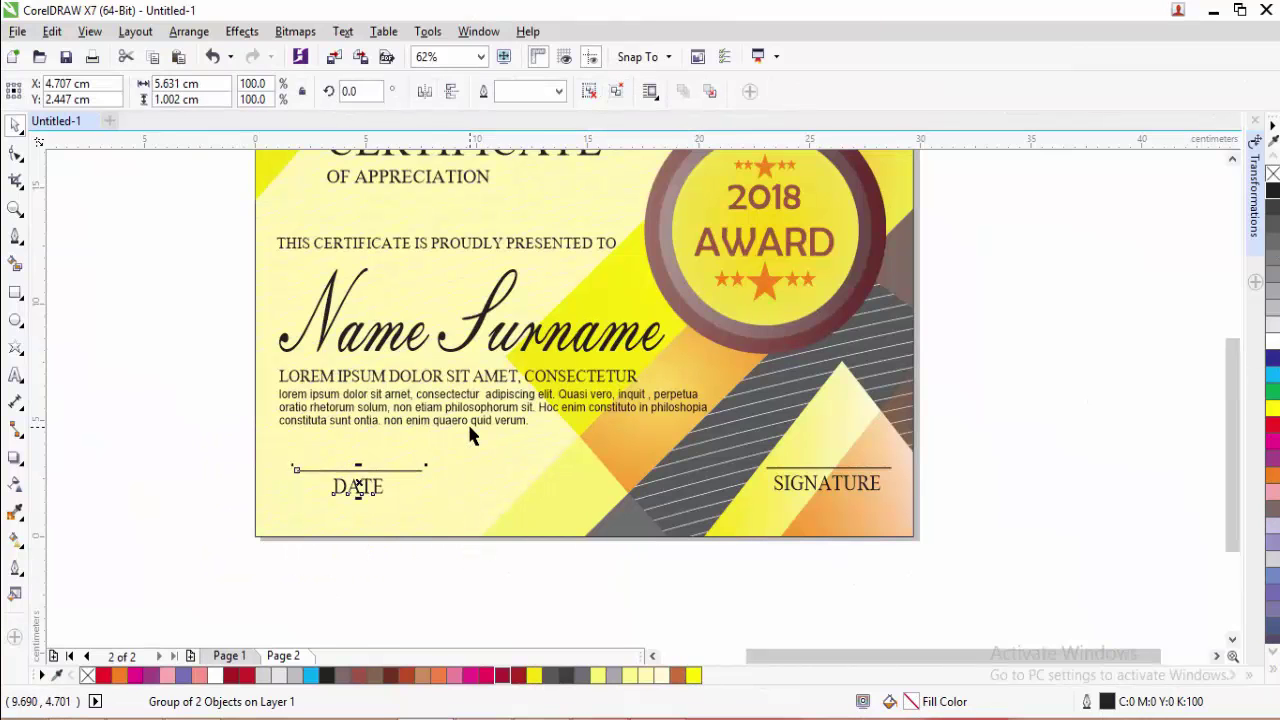
key("Left")
key("Left")
key("Left")
key("Left")
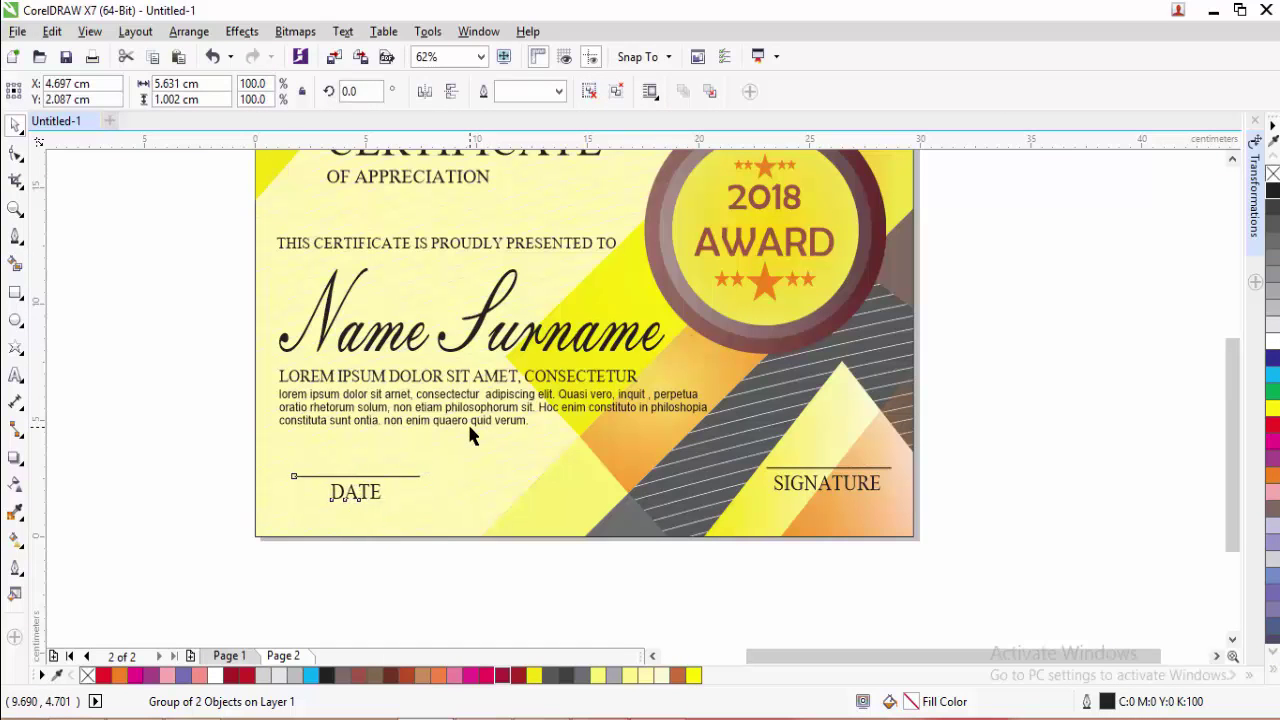
key("Left")
key("Left")
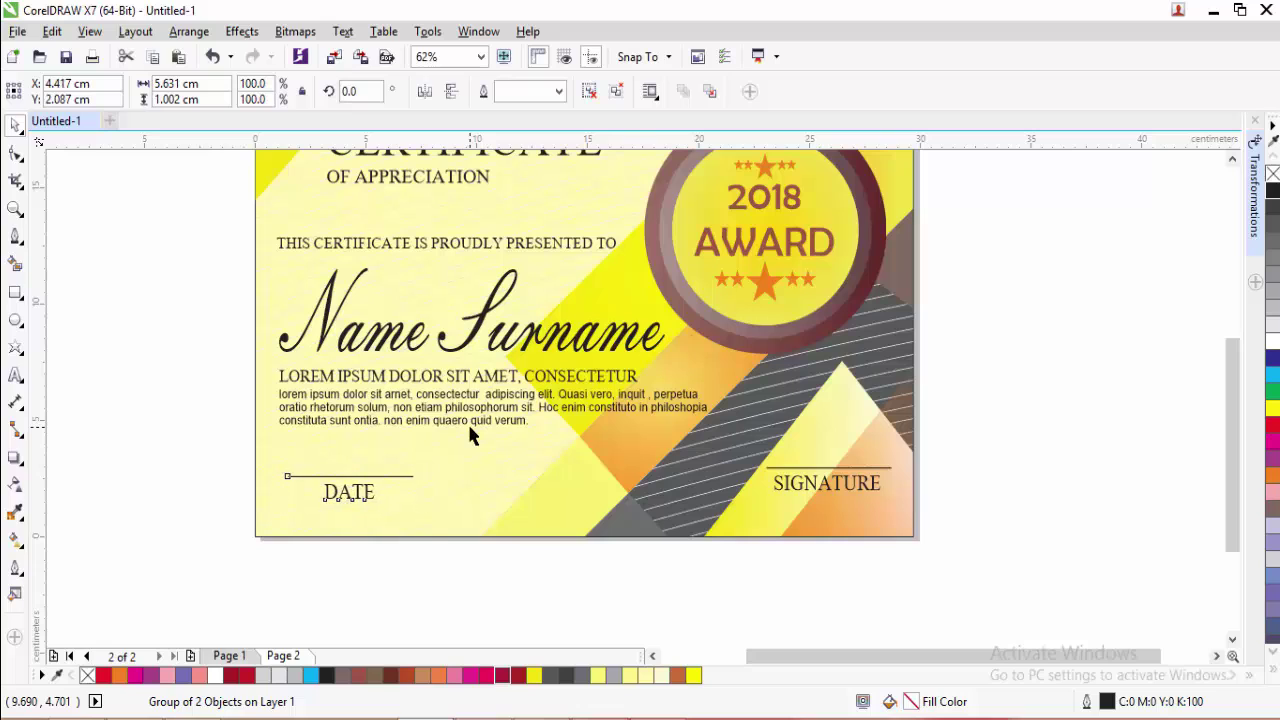
- Align the SIGNATURE group to the bottom edge of the DATE group
left_click(791, 486)
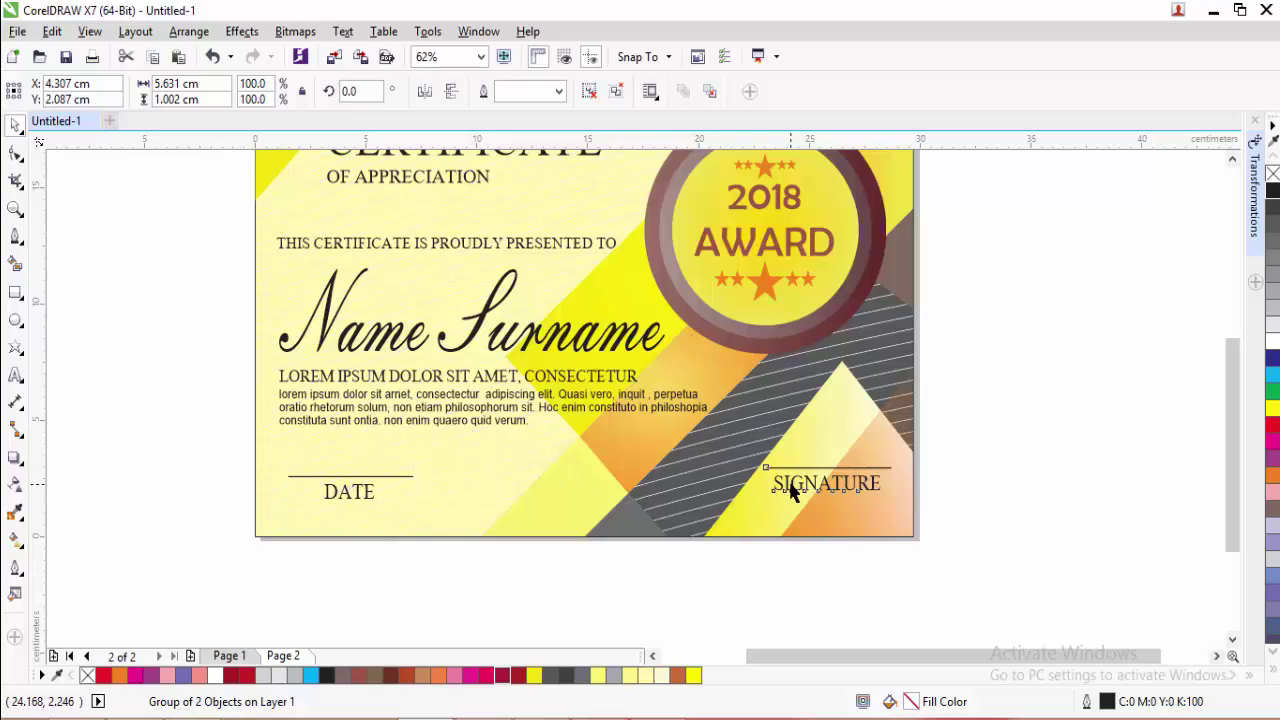
left_click(358, 505, "shift")
key("b")
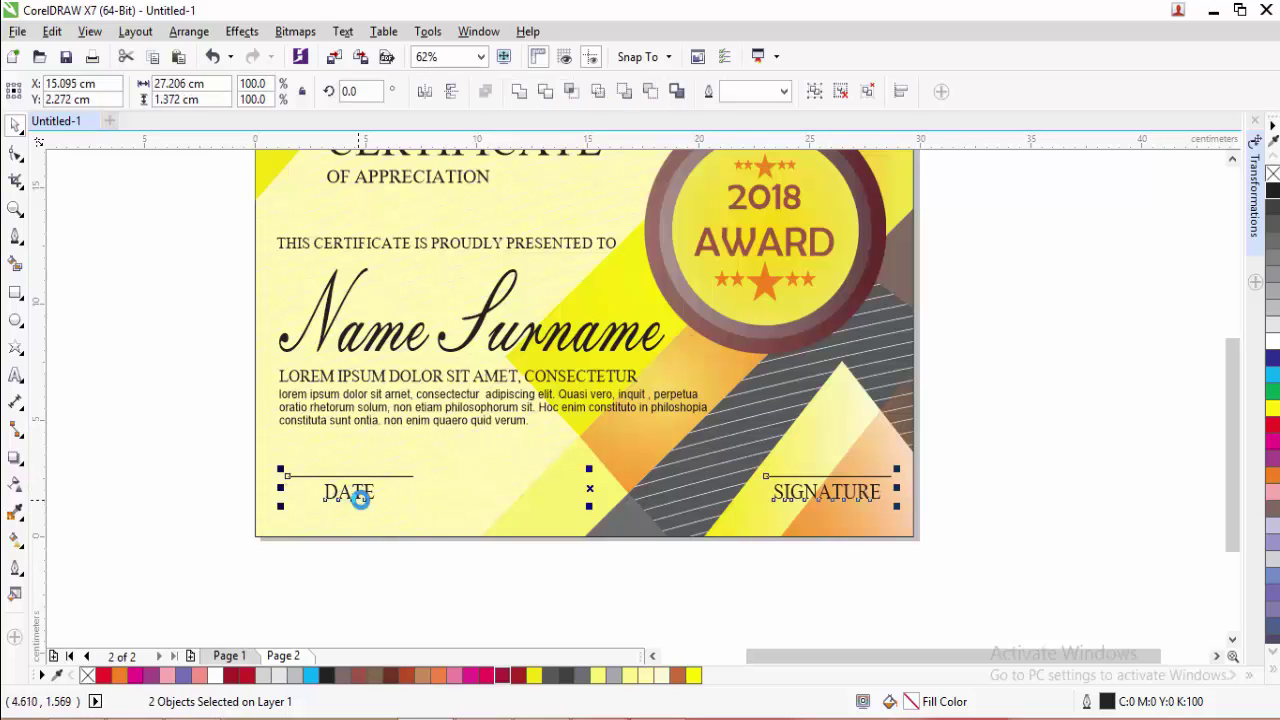
left_click(962, 463)
scroll(812, 440, "down", 2)
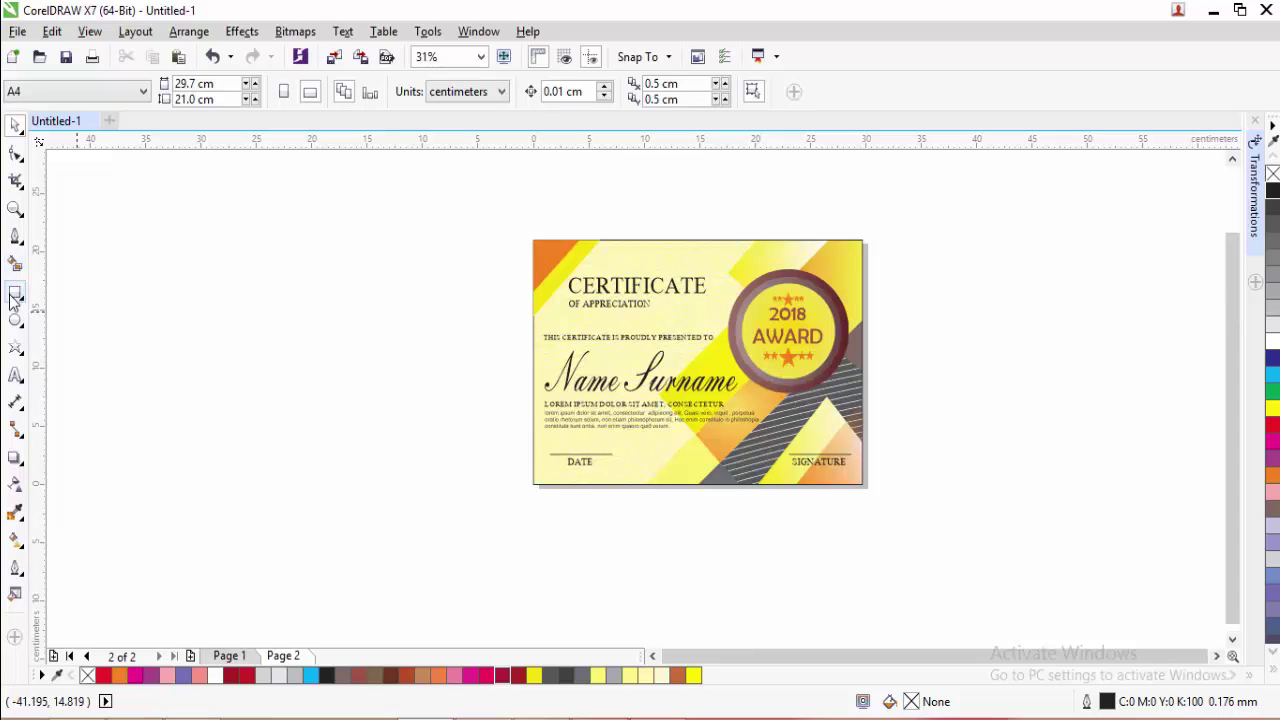
- Draw a rectangular frame over the certificate and scale it to about 28.9 by 20.2 cm
scroll(625, 328, "up", 3)
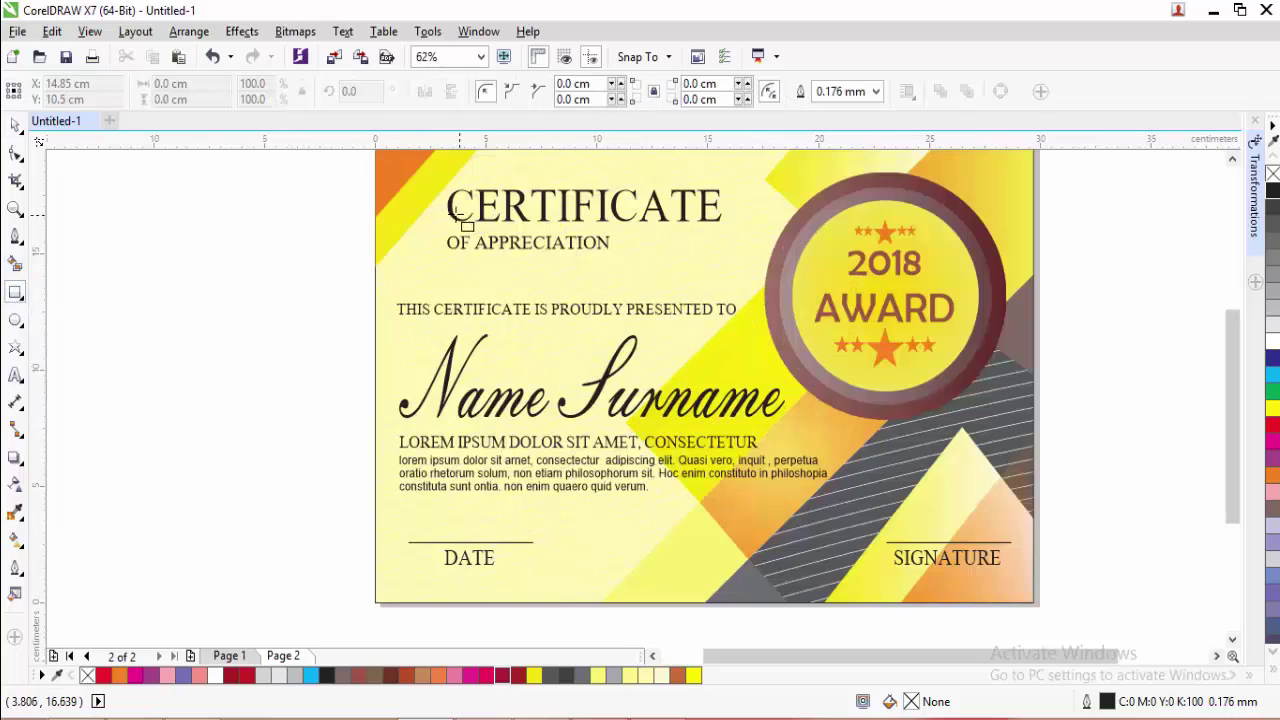
scroll(451, 207, "down", 3)
left_click_drag(416, 165, 743, 402)
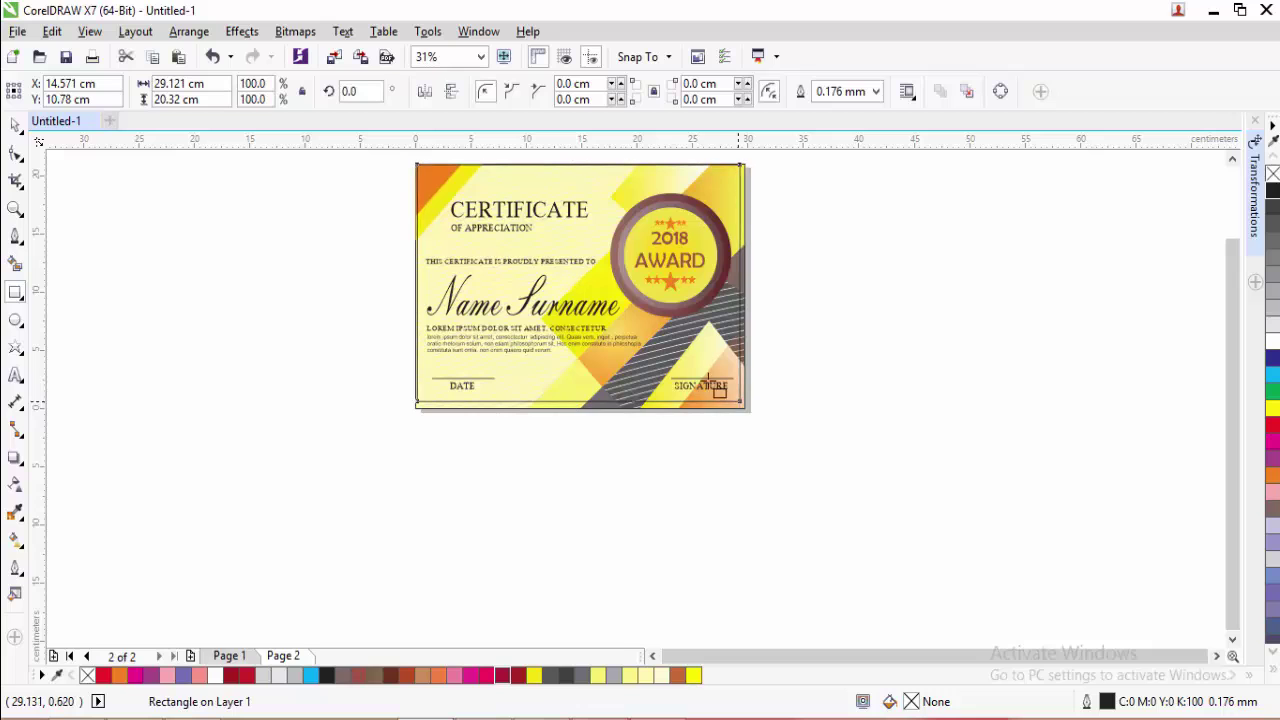
scroll(709, 371, "up", 2)
left_click_drag(780, 443, 771, 440)
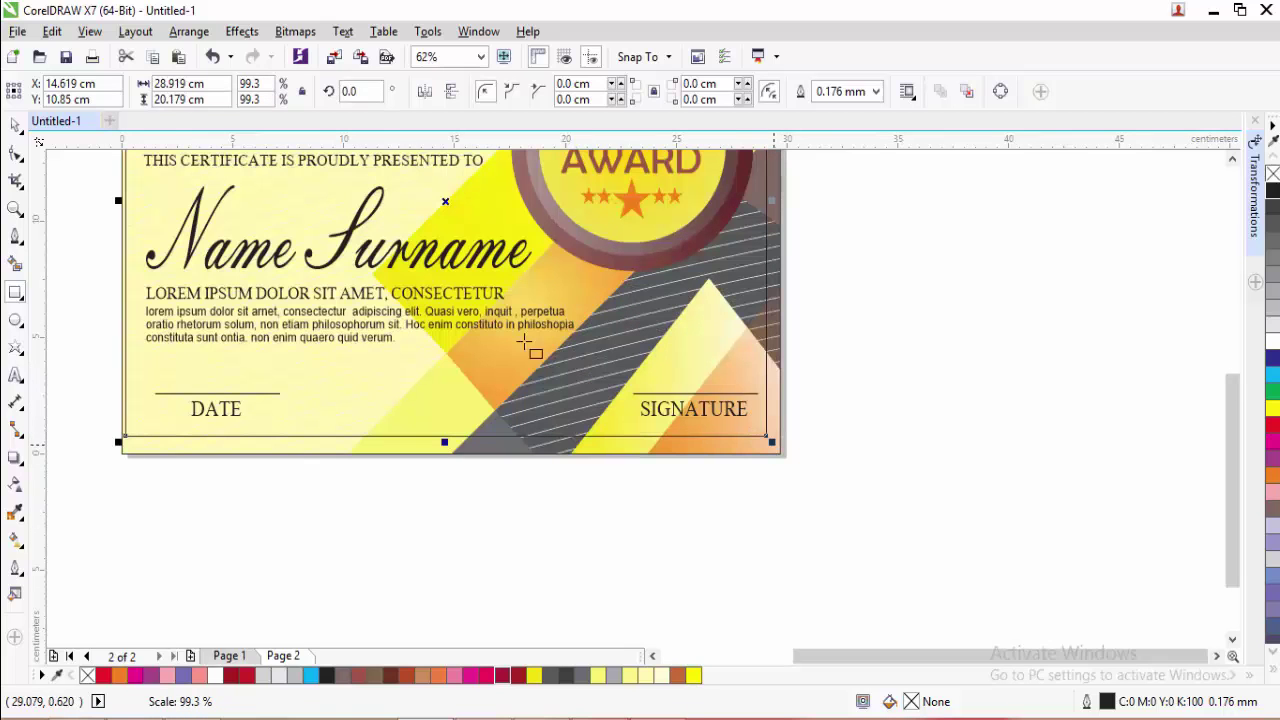
- Center the frame horizontally and vertically on the page-sized background rectangle
left_click(775, 452, "shift")
key("c")
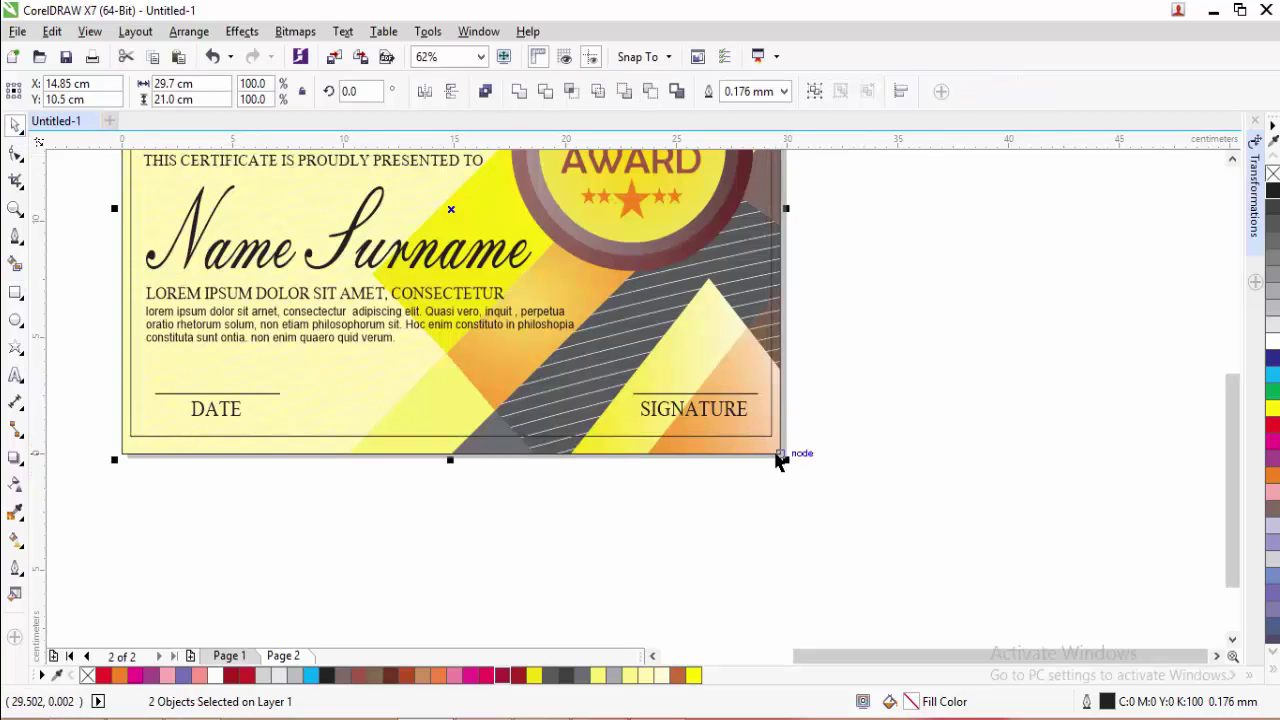
key("e")
left_click(893, 466)
scroll(686, 300, "down", 2)
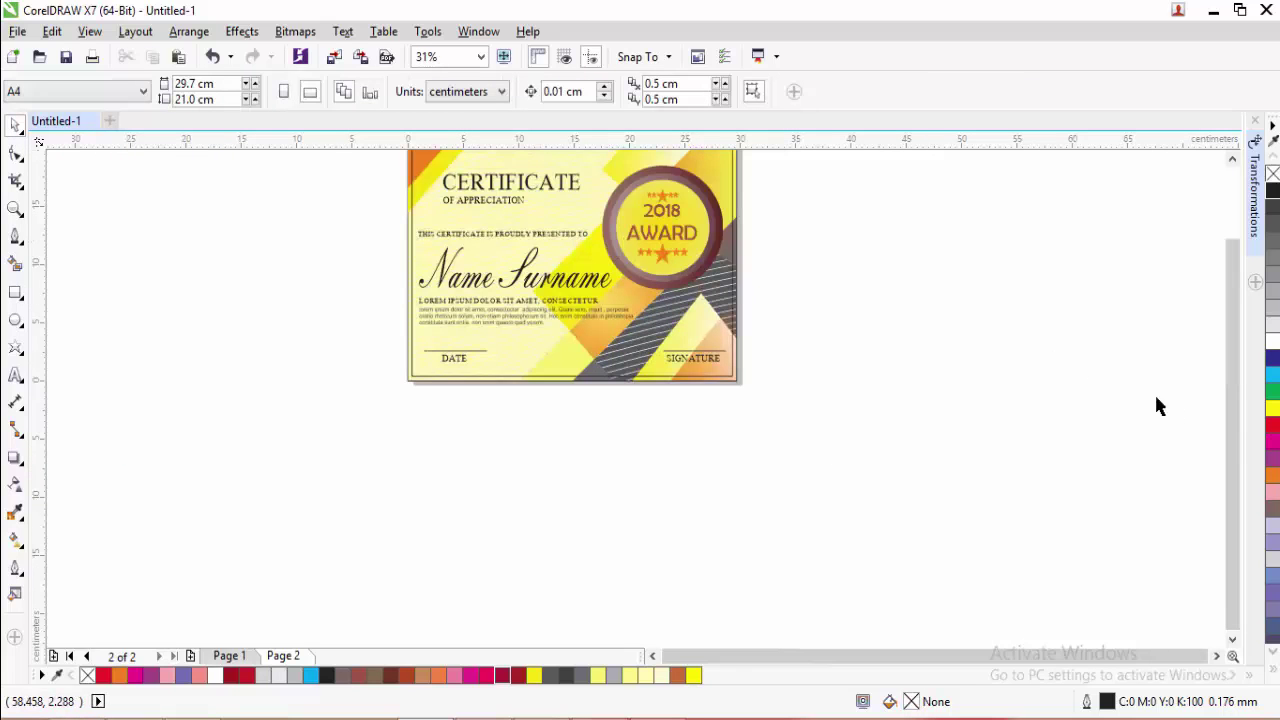
- Recolor the inner frame's outline with a reddish-brown color from the palette
scroll(1234, 436, "up", 2)
scroll(849, 428, "up", 2)
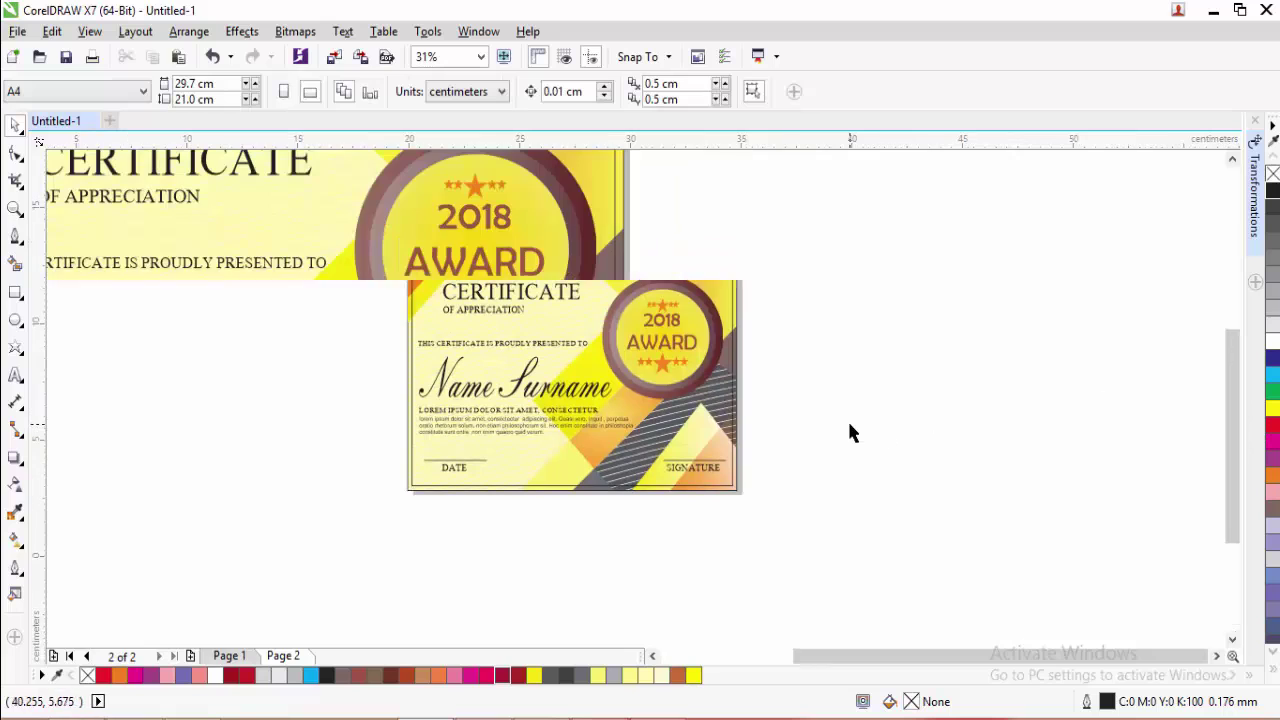
scroll(617, 286, "down", 2)
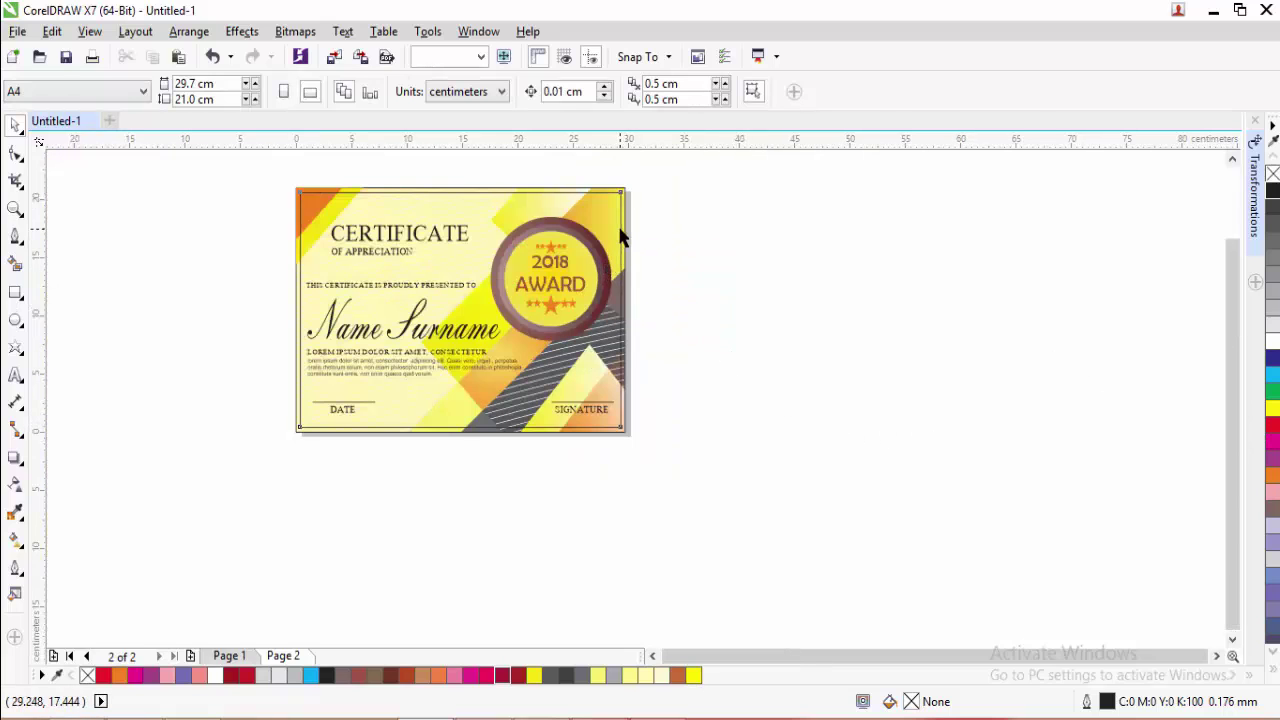
left_click(613, 231)
scroll(613, 231, "up", 2)
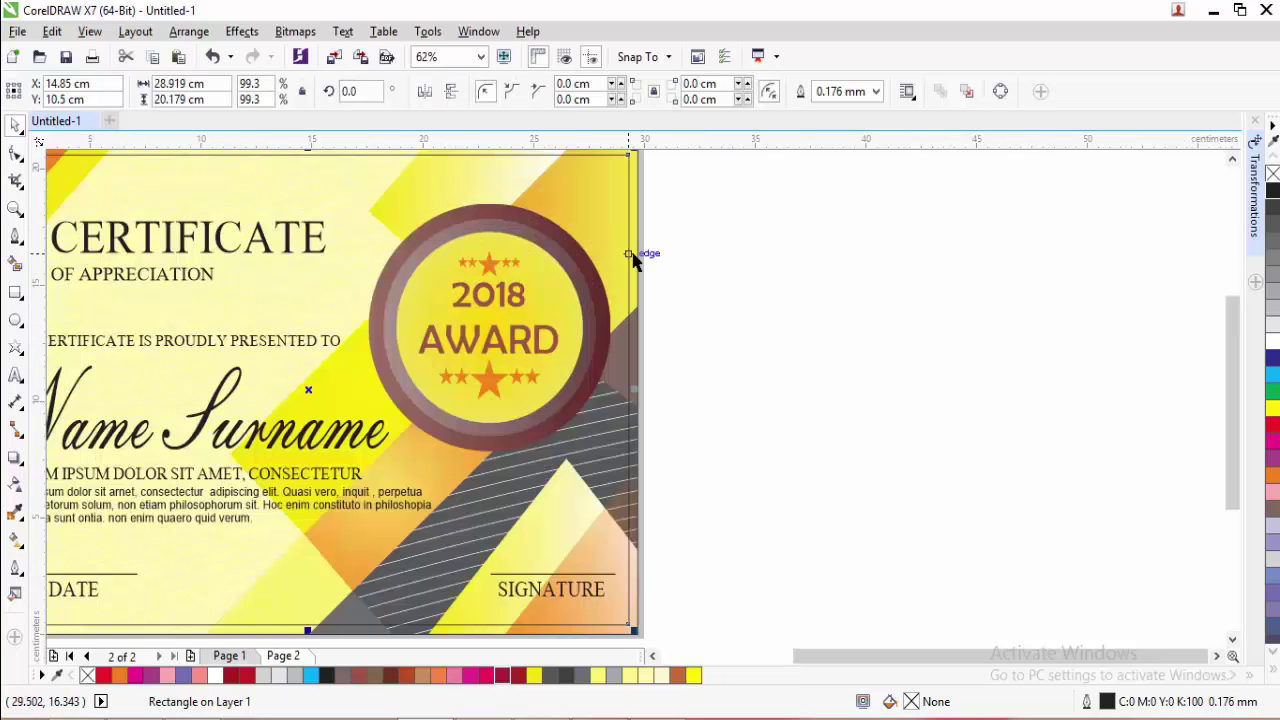
right_click(1270, 234)
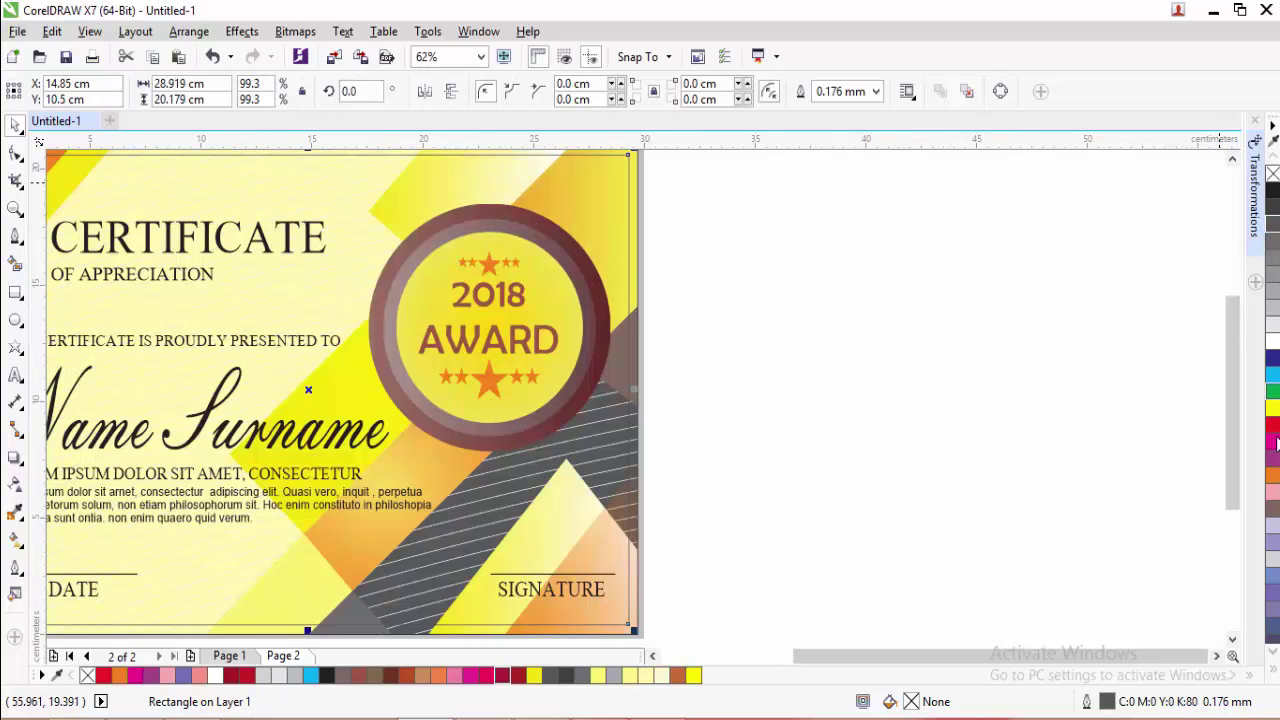
scroll(1273, 665, "down", 10)
scroll(1274, 668, "down", 10)
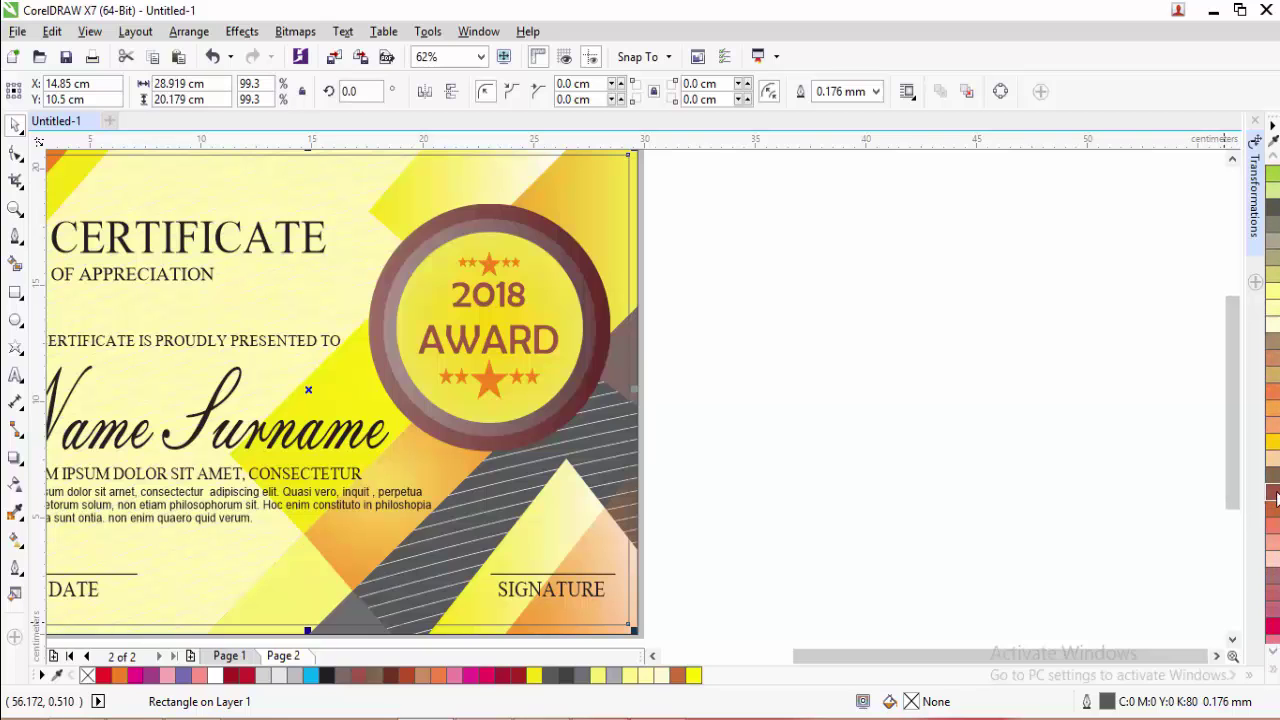
left_click(676, 412)
scroll(676, 412, "down", 1)
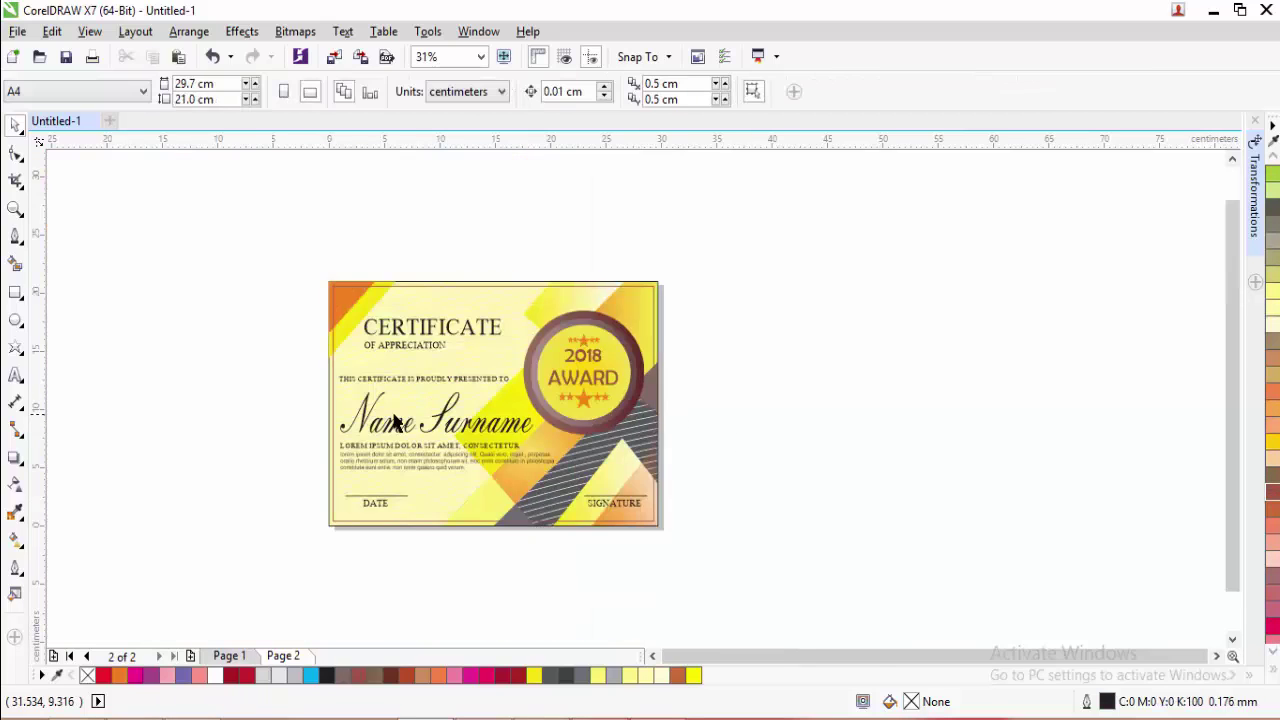
key("shift+F4")
mouse_move(1229, 315)
left_mouse_down()
mouse_move(1229, 338)
mouse_move(1226, 320)
left_mouse_up()
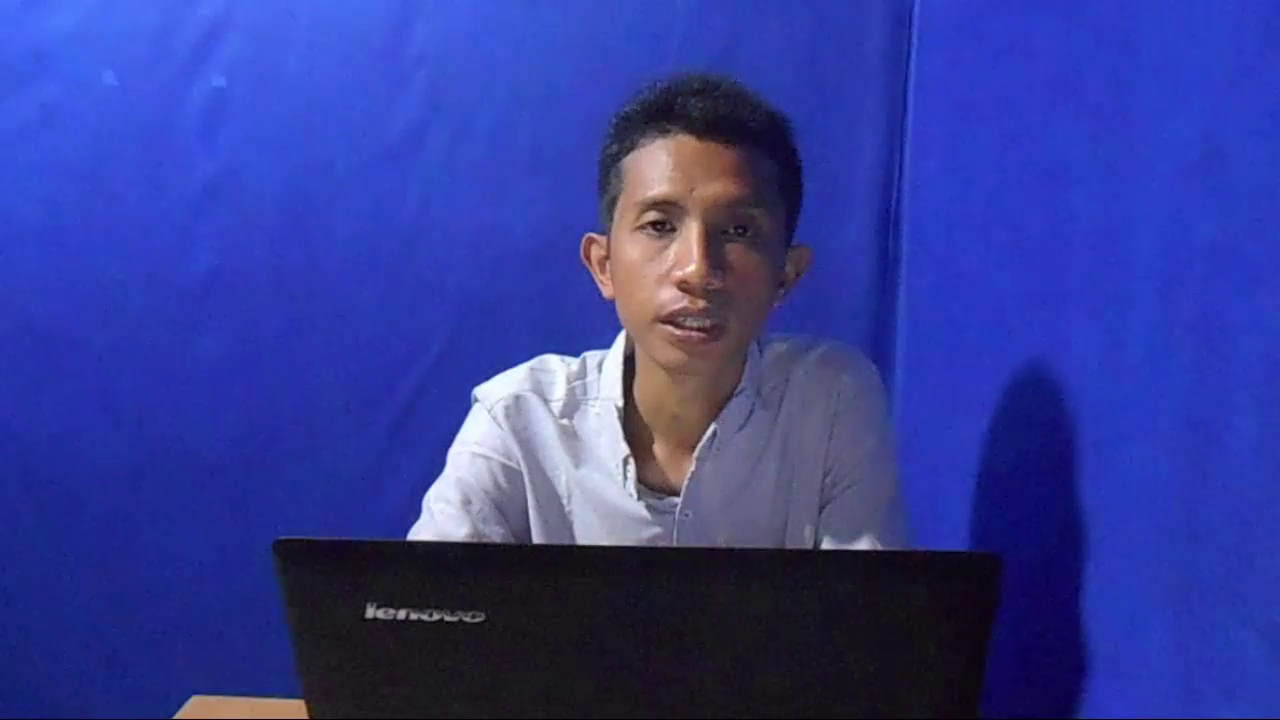